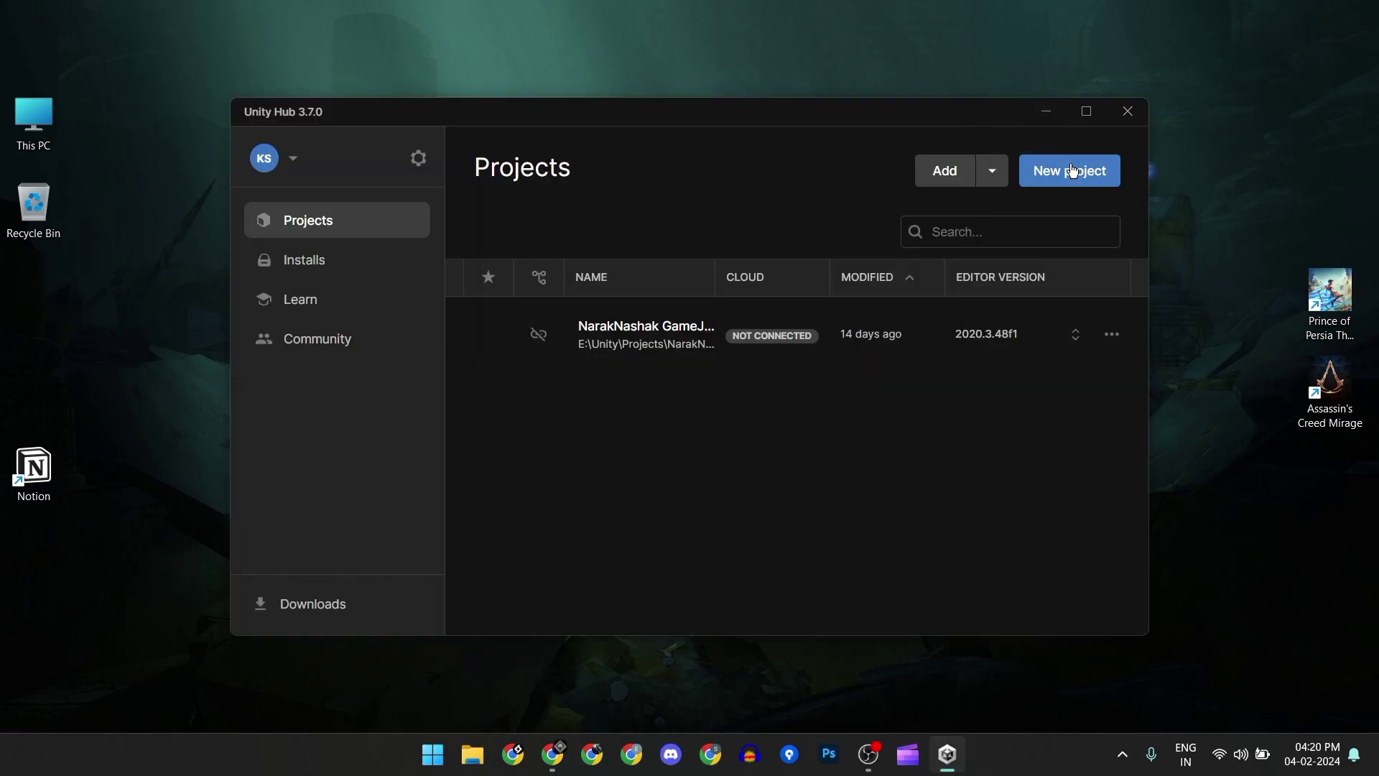
- Start a new project in Unity Hub on editor version 2022.3.18f1
left_click(1070, 172)
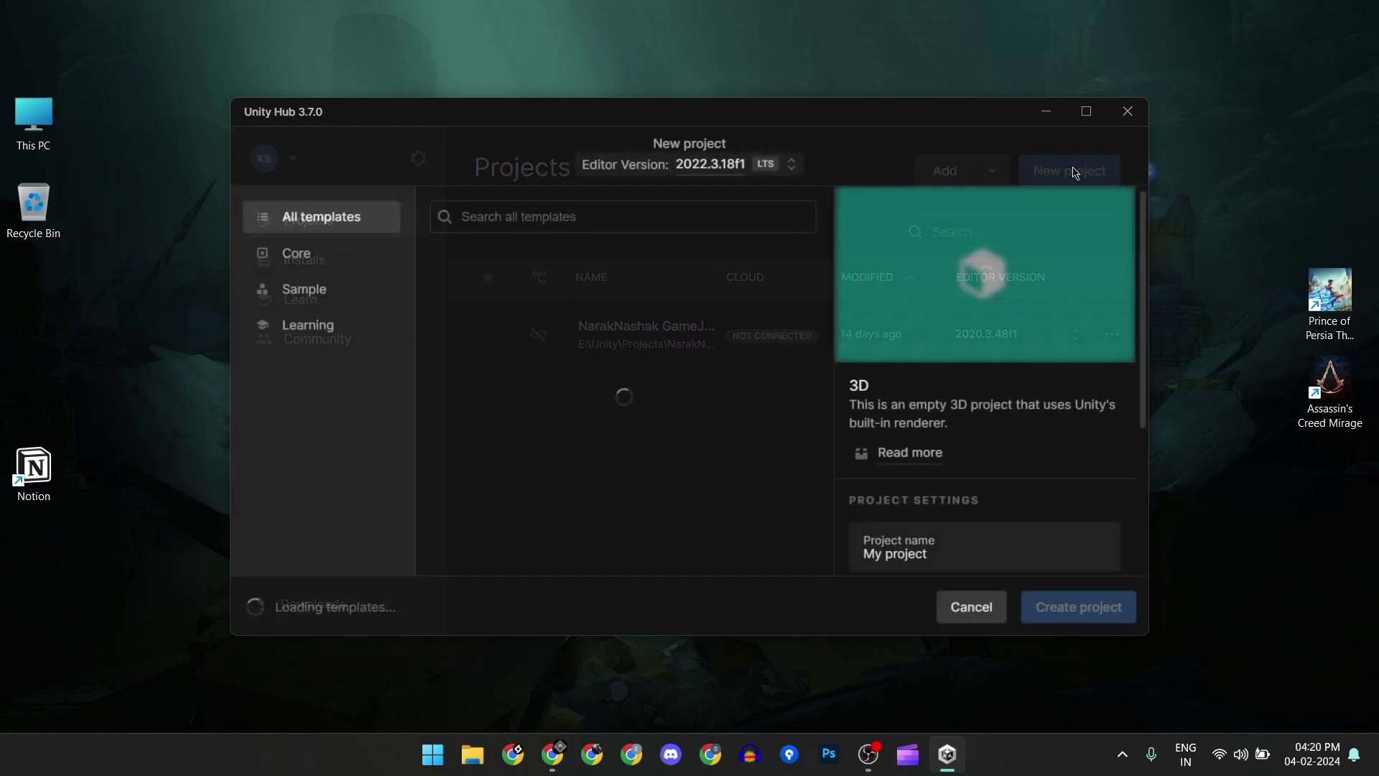
left_click(777, 171)
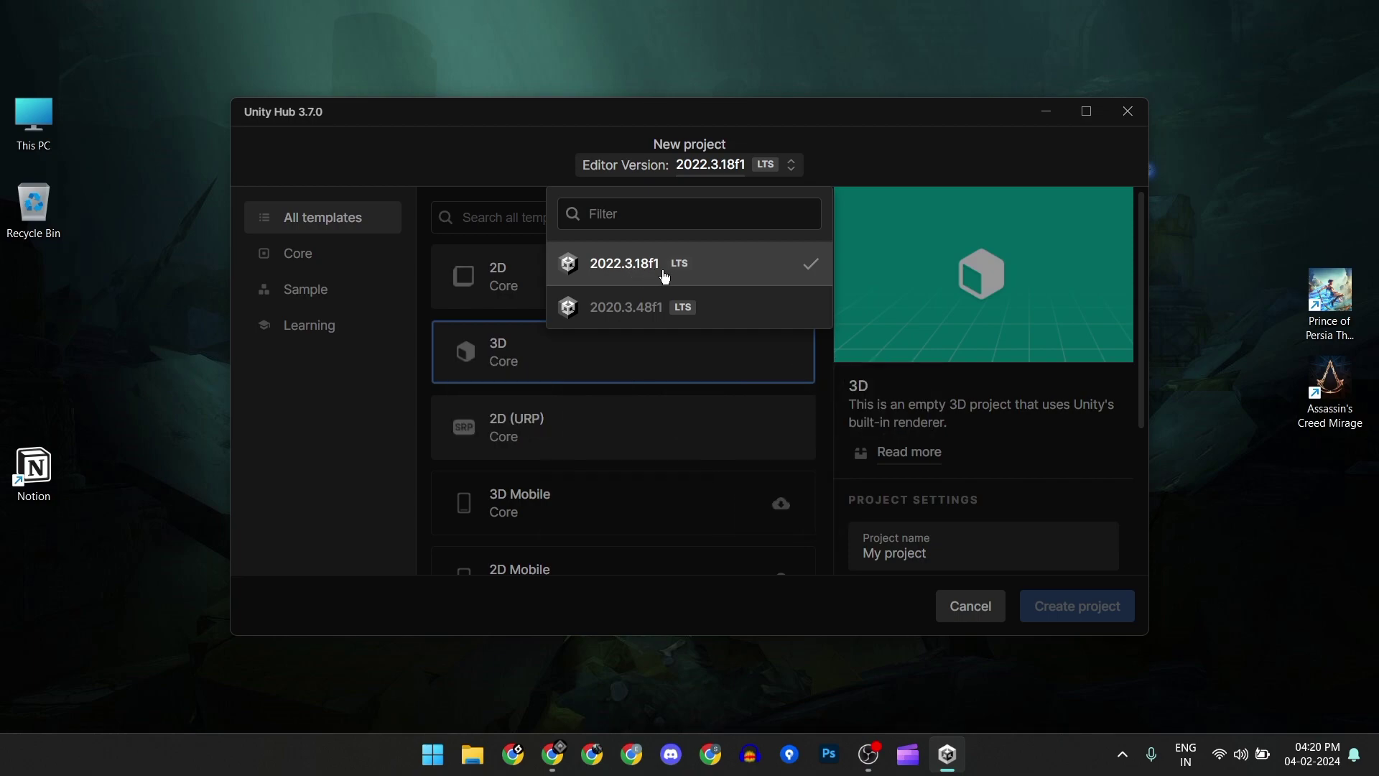
left_click(854, 171)
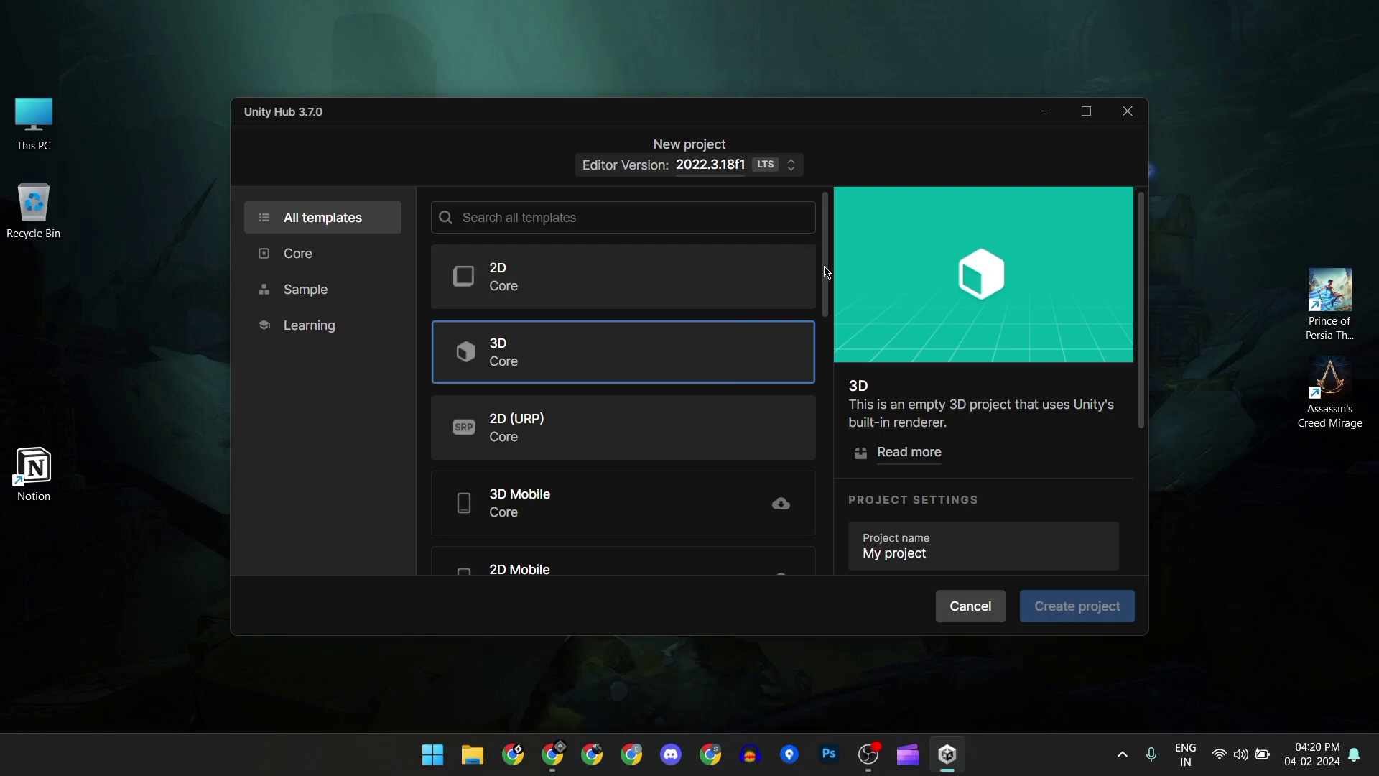
- Name the 3D project 'Ads Test', pick the organization, disable Unity Cloud, and create it
scroll(959, 524, "down", 3)
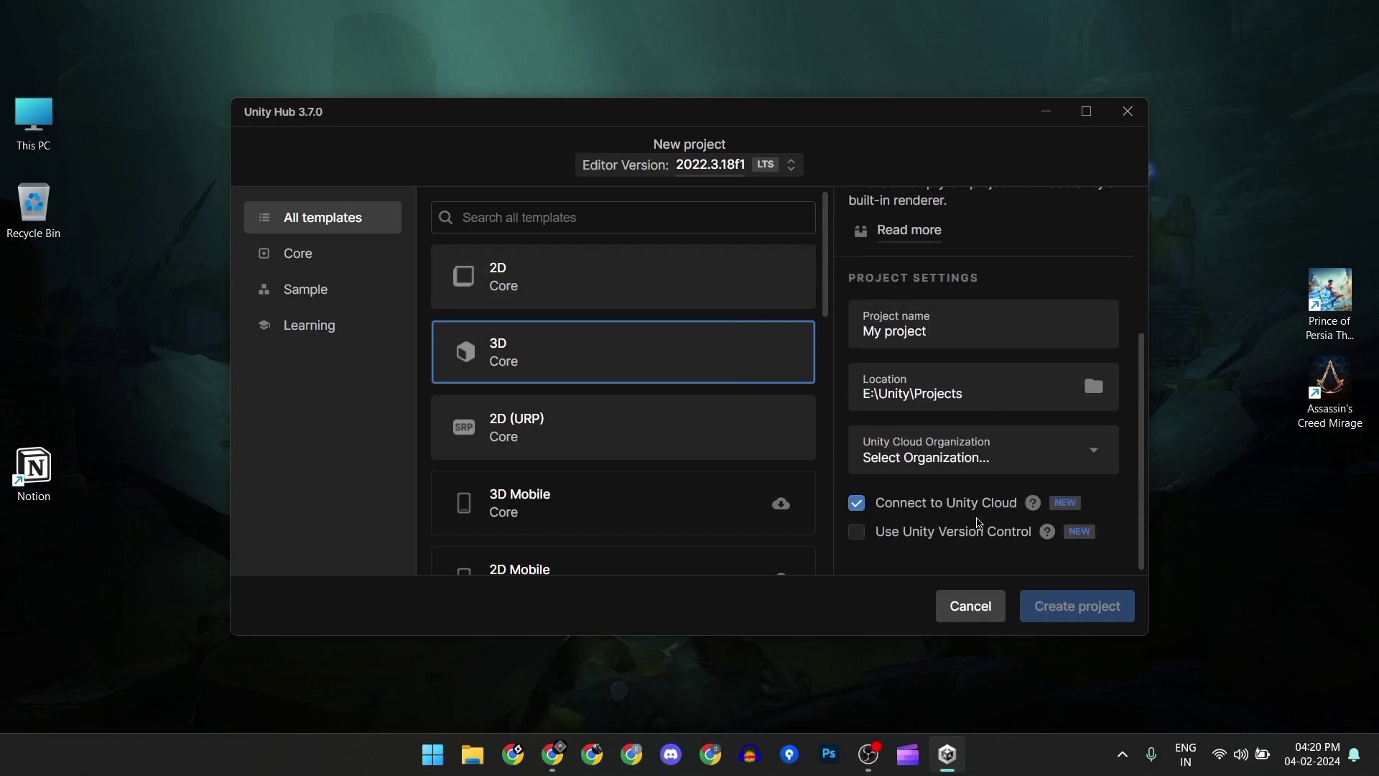
left_click_drag(953, 334, 849, 342)
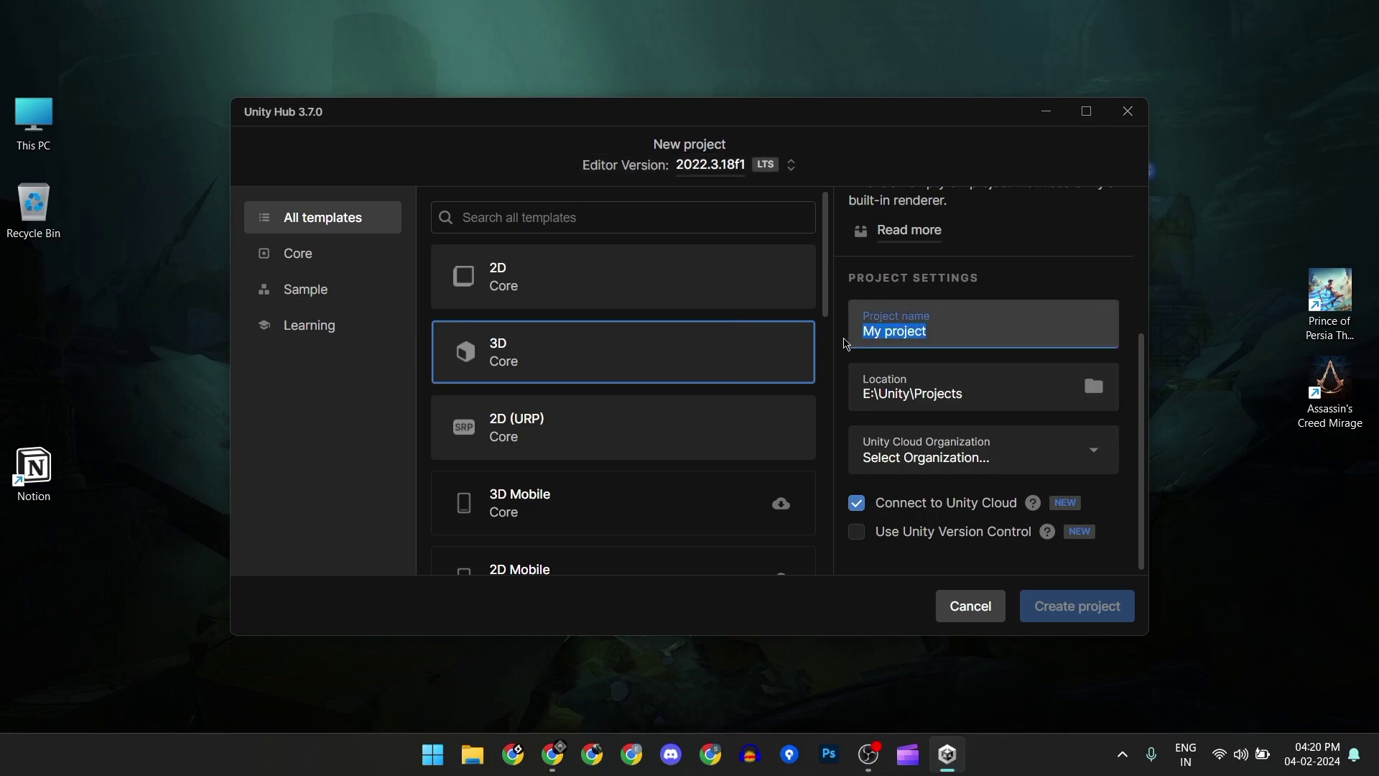
type("Ads ")
type("Test")
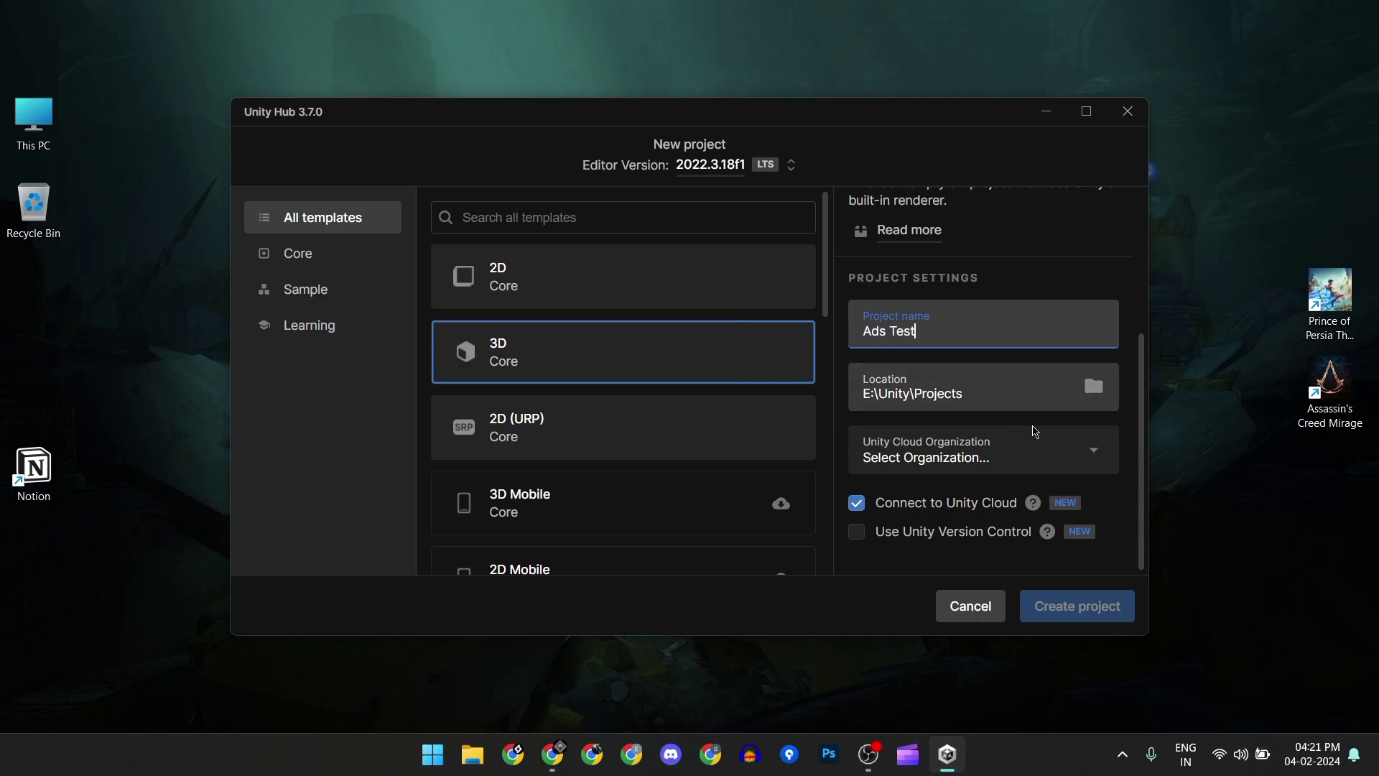
left_click(1083, 453)
left_click(1015, 496)
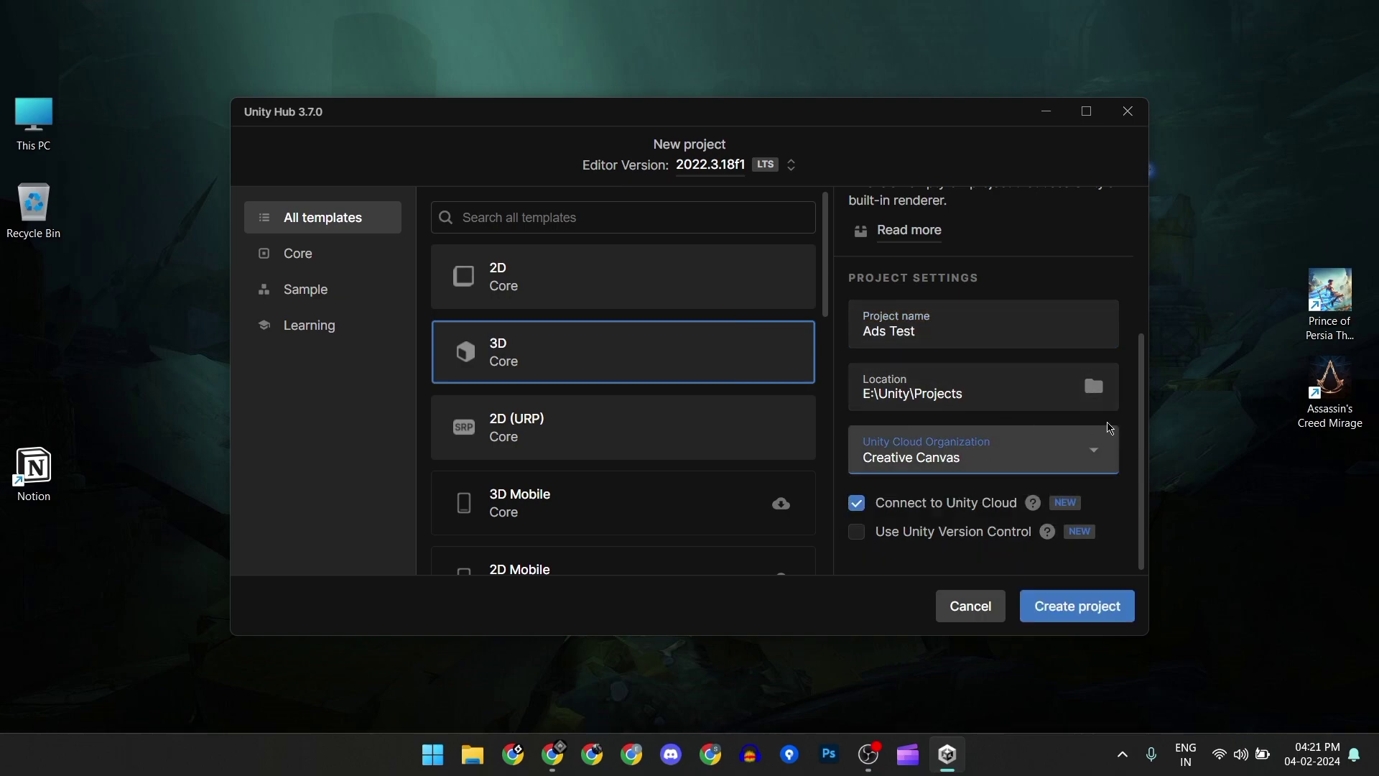
left_click(856, 503)
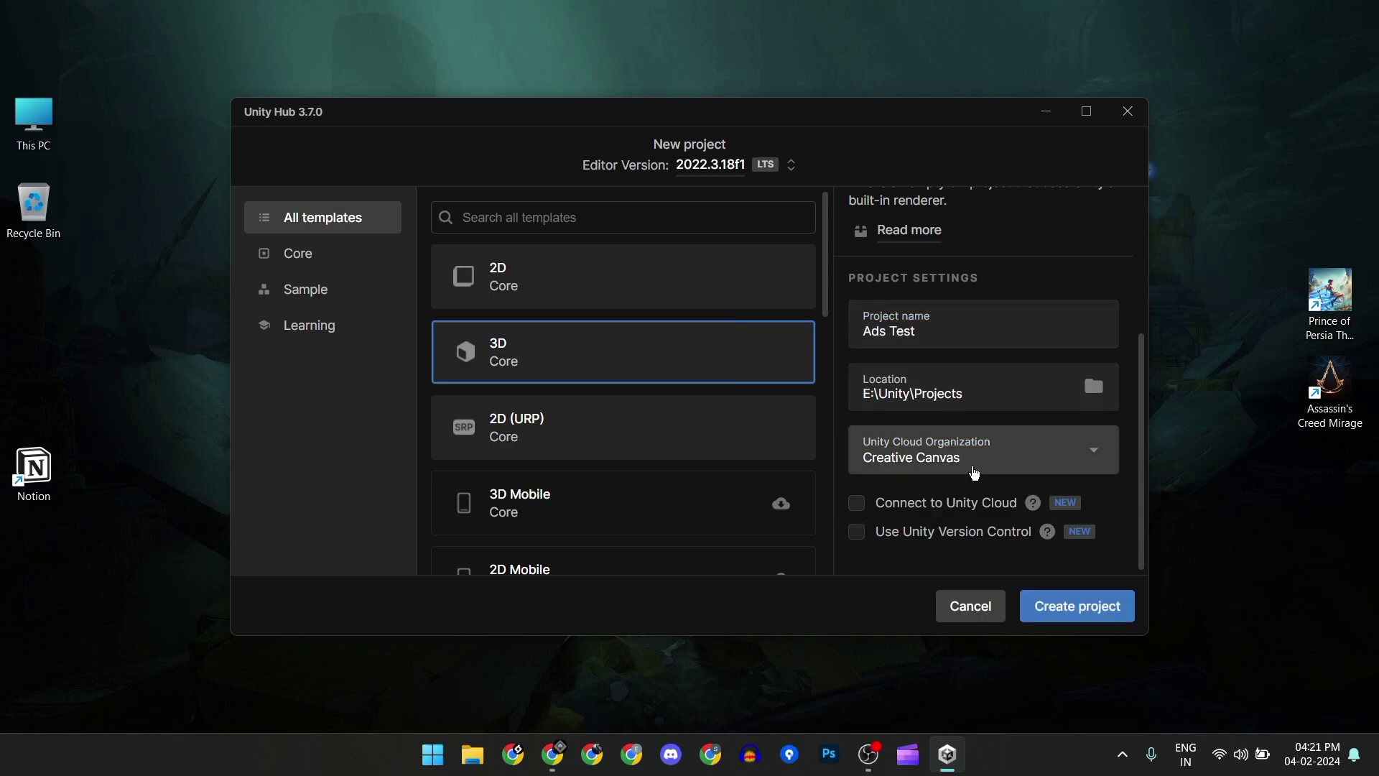
scroll(1022, 468, "up", 3)
scroll(1027, 465, "up", 1)
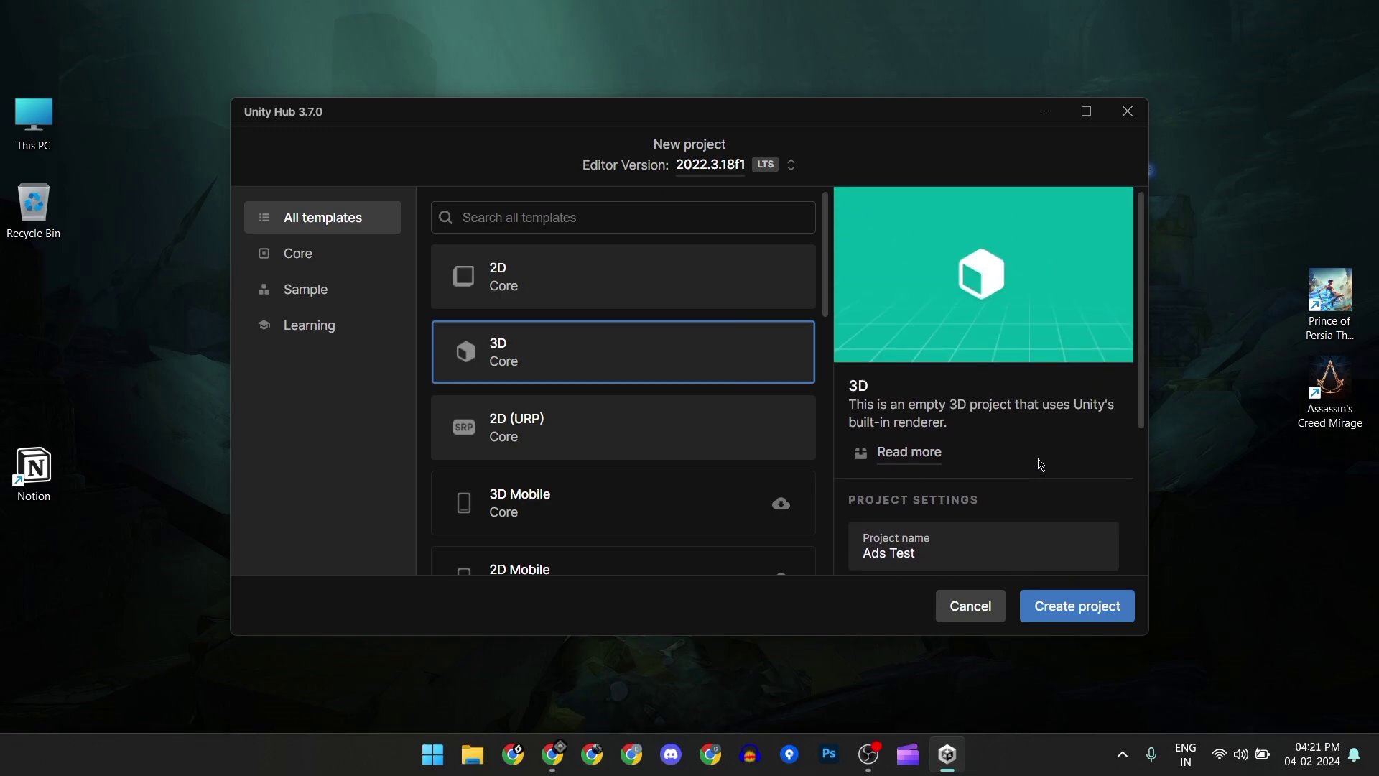
left_click(1097, 607)
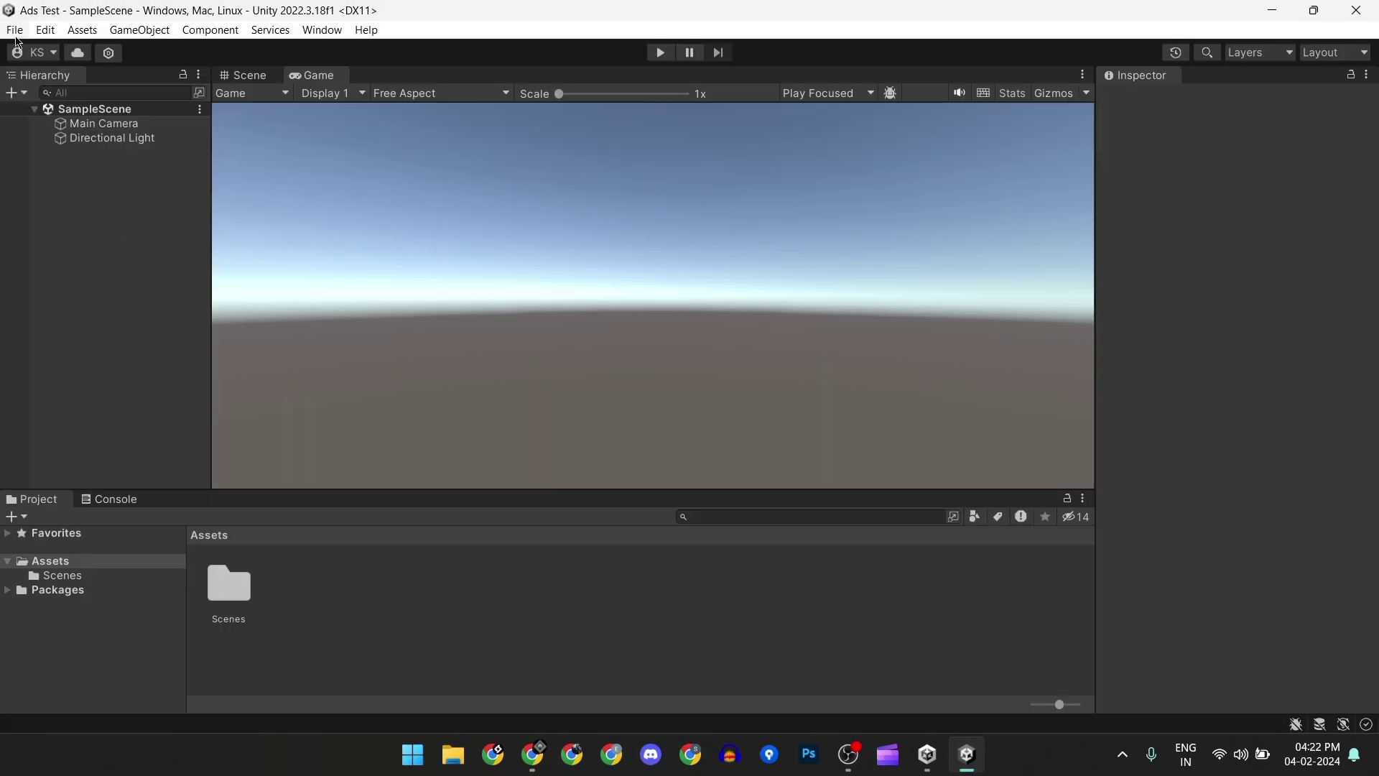
- Switch the build platform to Android in Build Settings and open its Player Settings
left_click(15, 30)
left_click(93, 241)
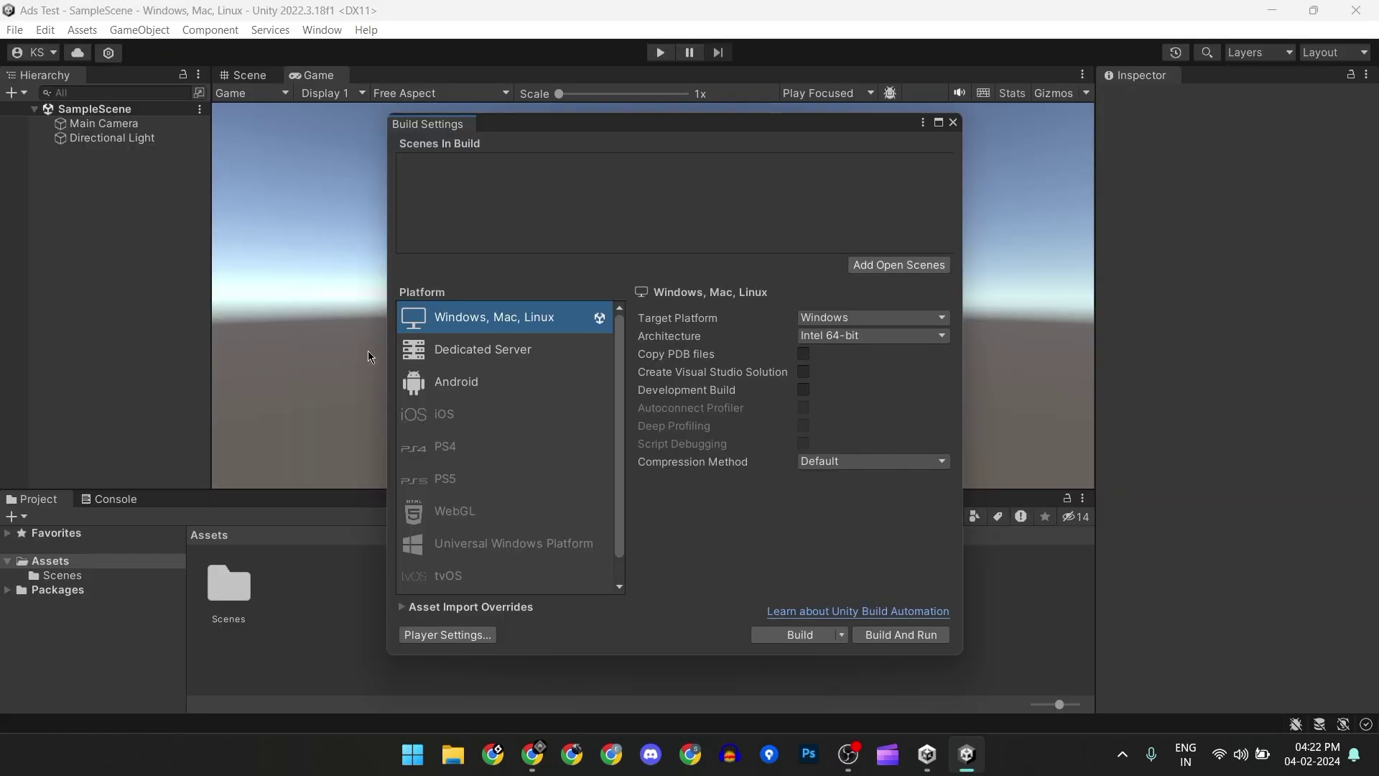
left_click(463, 388)
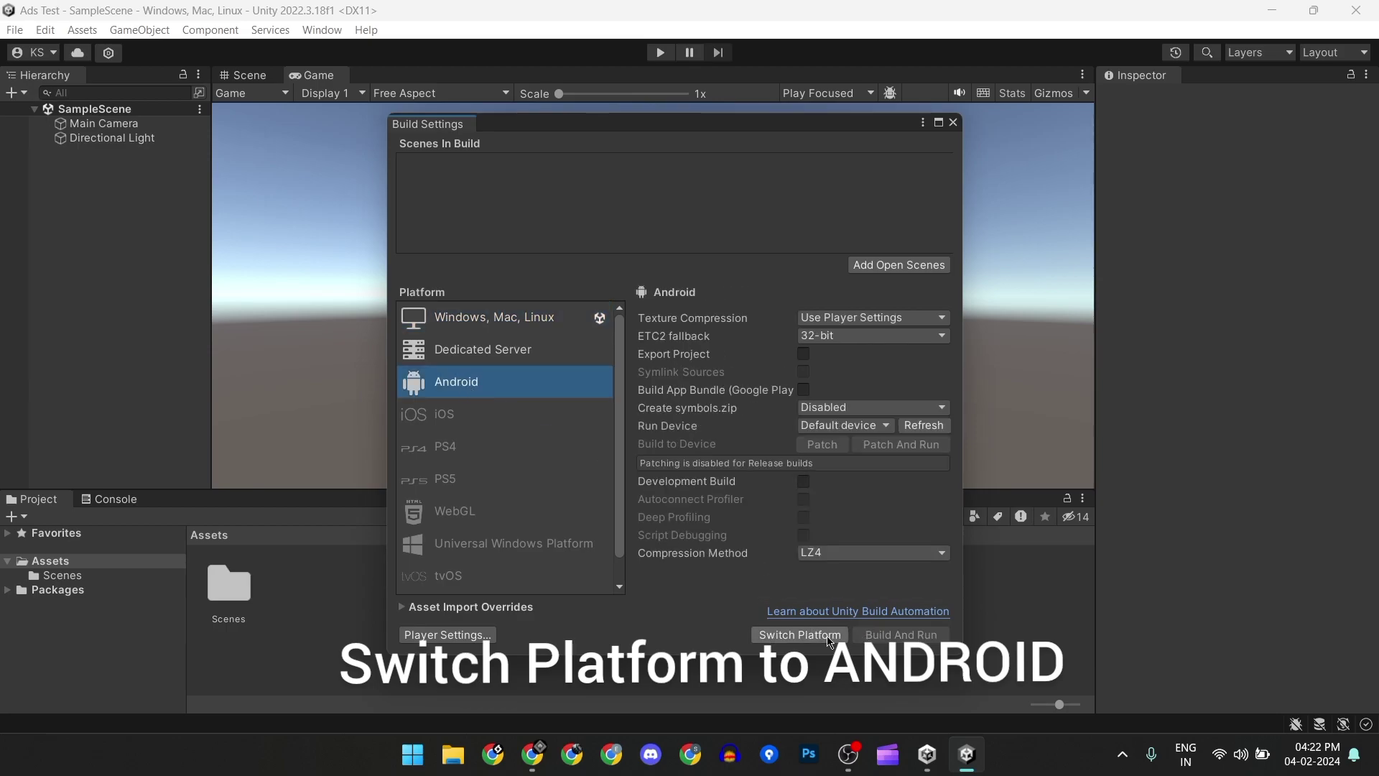
left_click(799, 635)
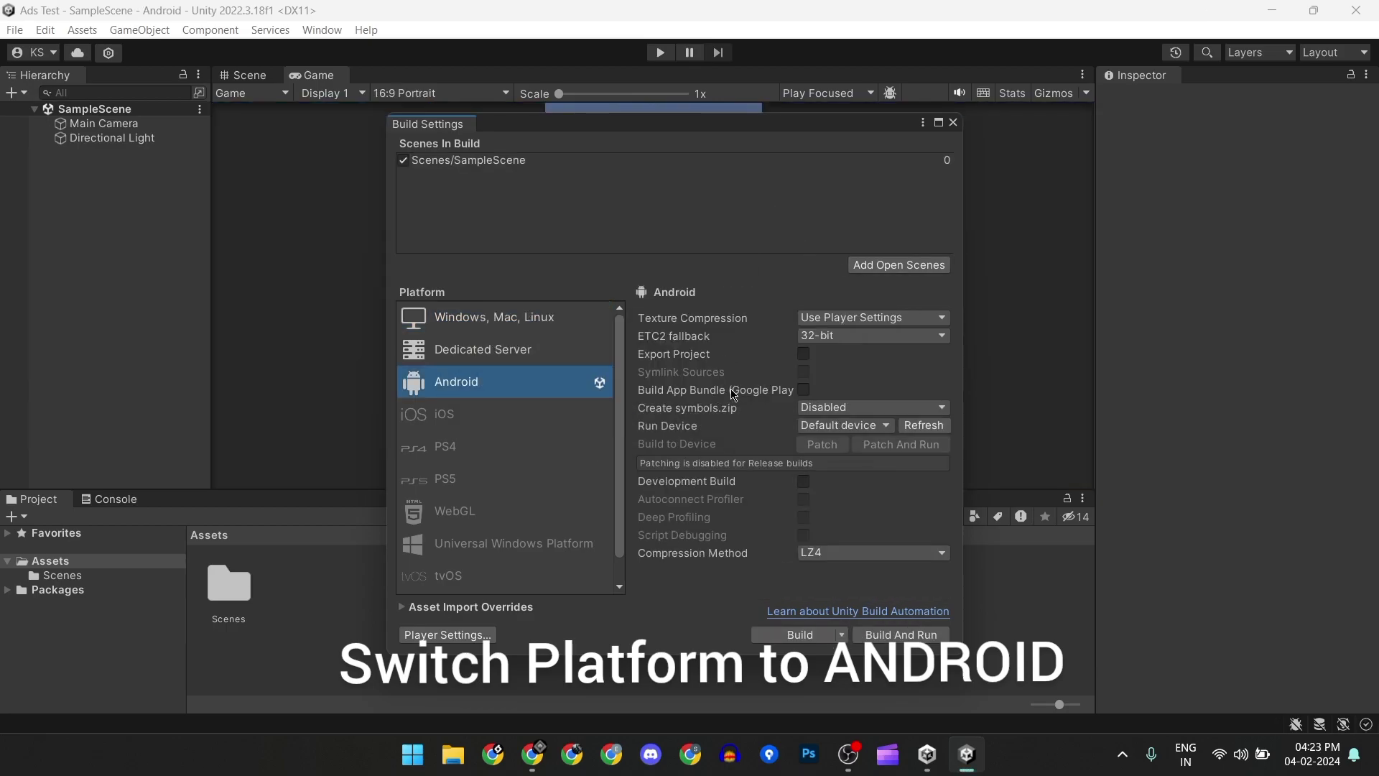
left_click(447, 634)
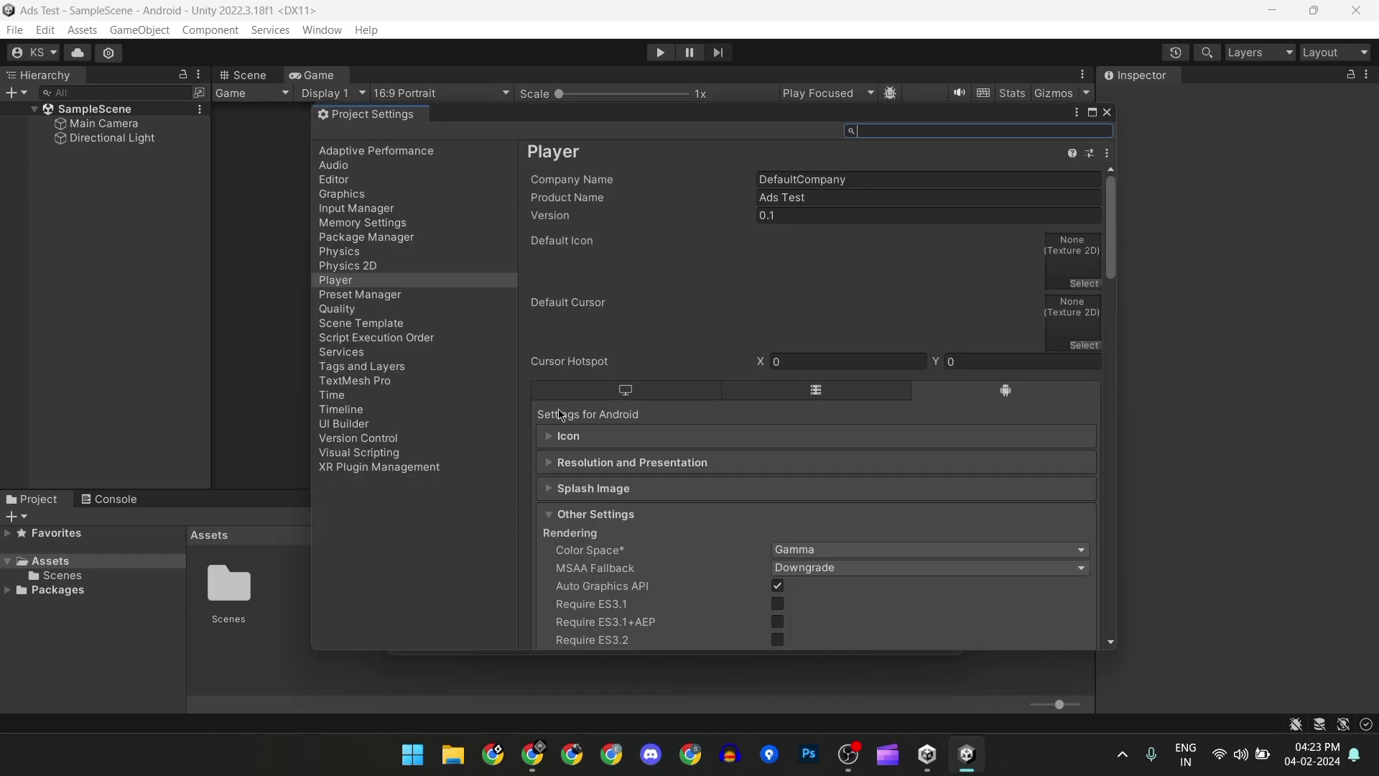
- In Other Settings, set Scripting Backend to IL2CPP and Api Compatibility Level to .NET Framework
scroll(635, 359, "down", 5)
scroll(635, 359, "down", 2)
scroll(635, 359, "down", 2)
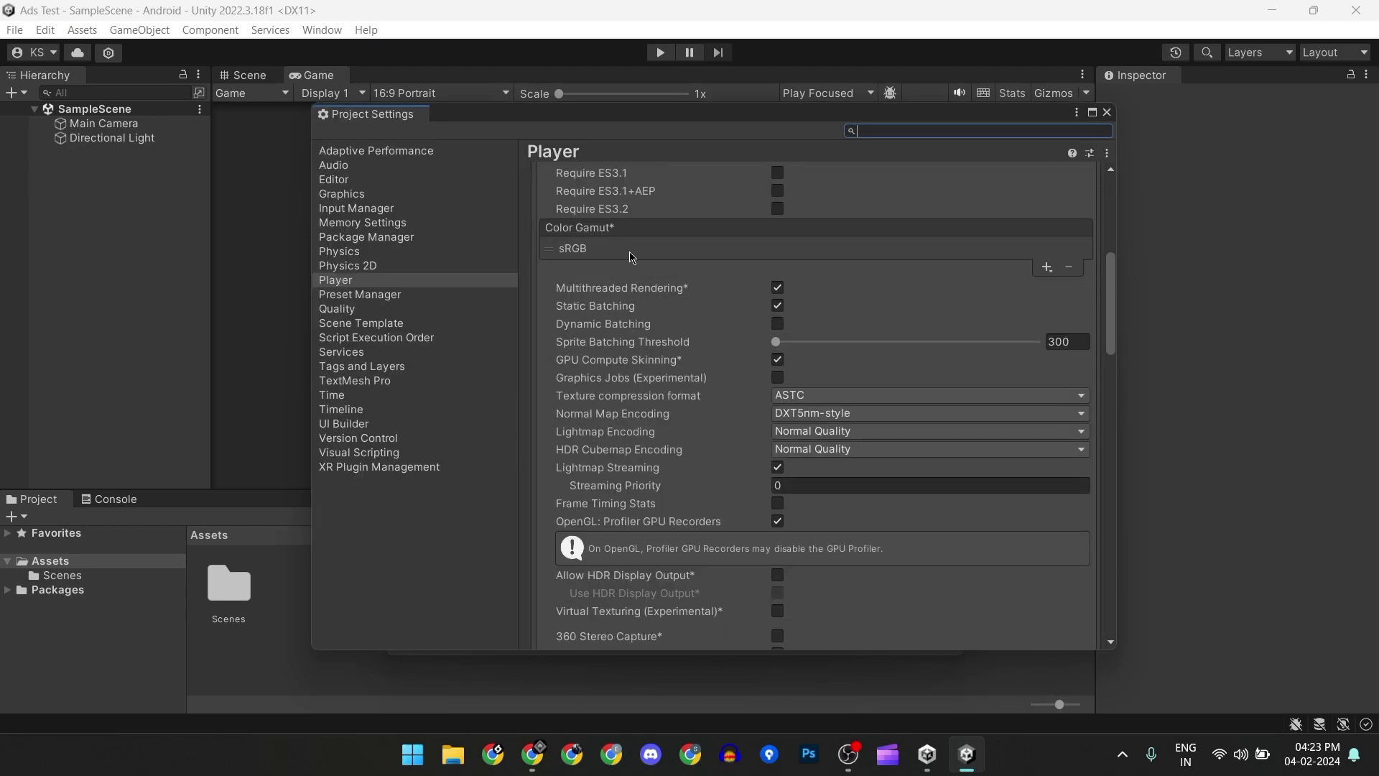
scroll(635, 260, "up", 3)
left_click(623, 308)
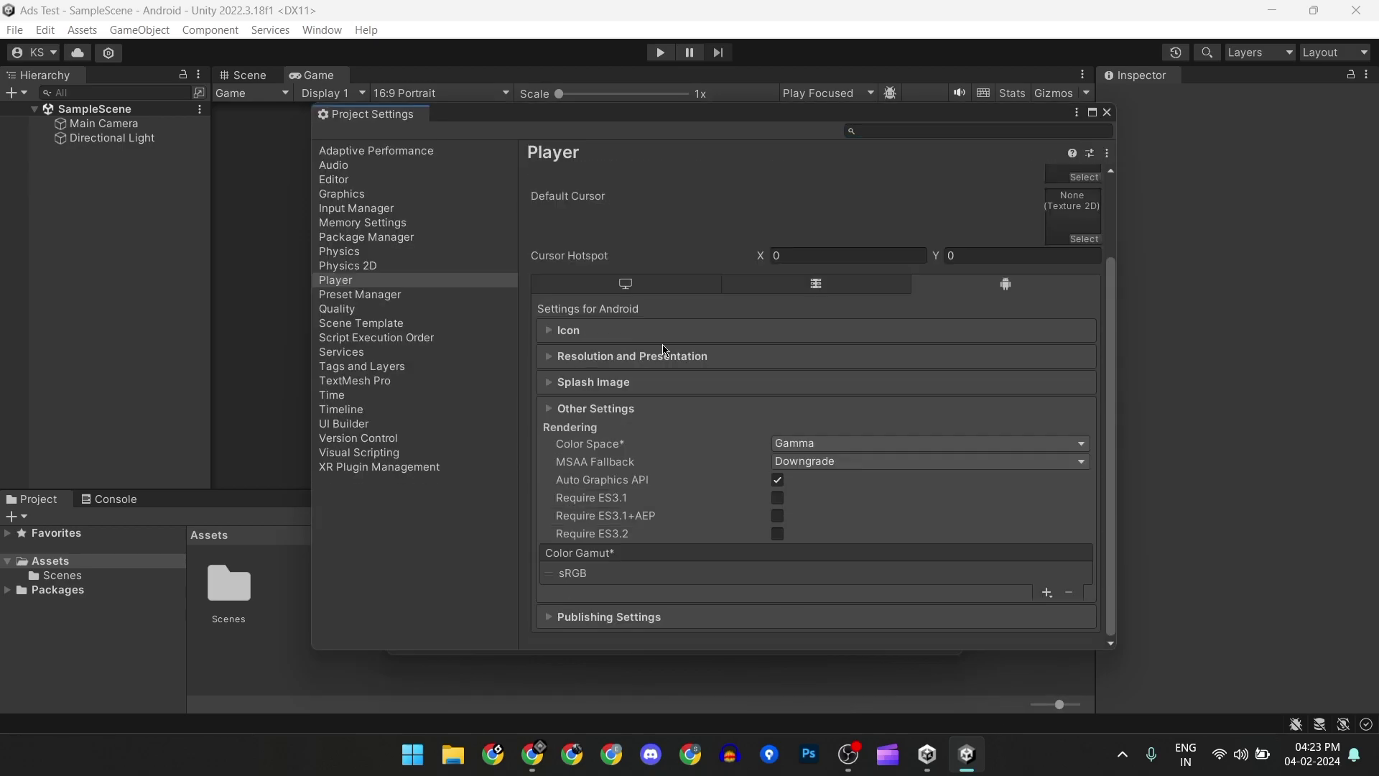
left_click(638, 522)
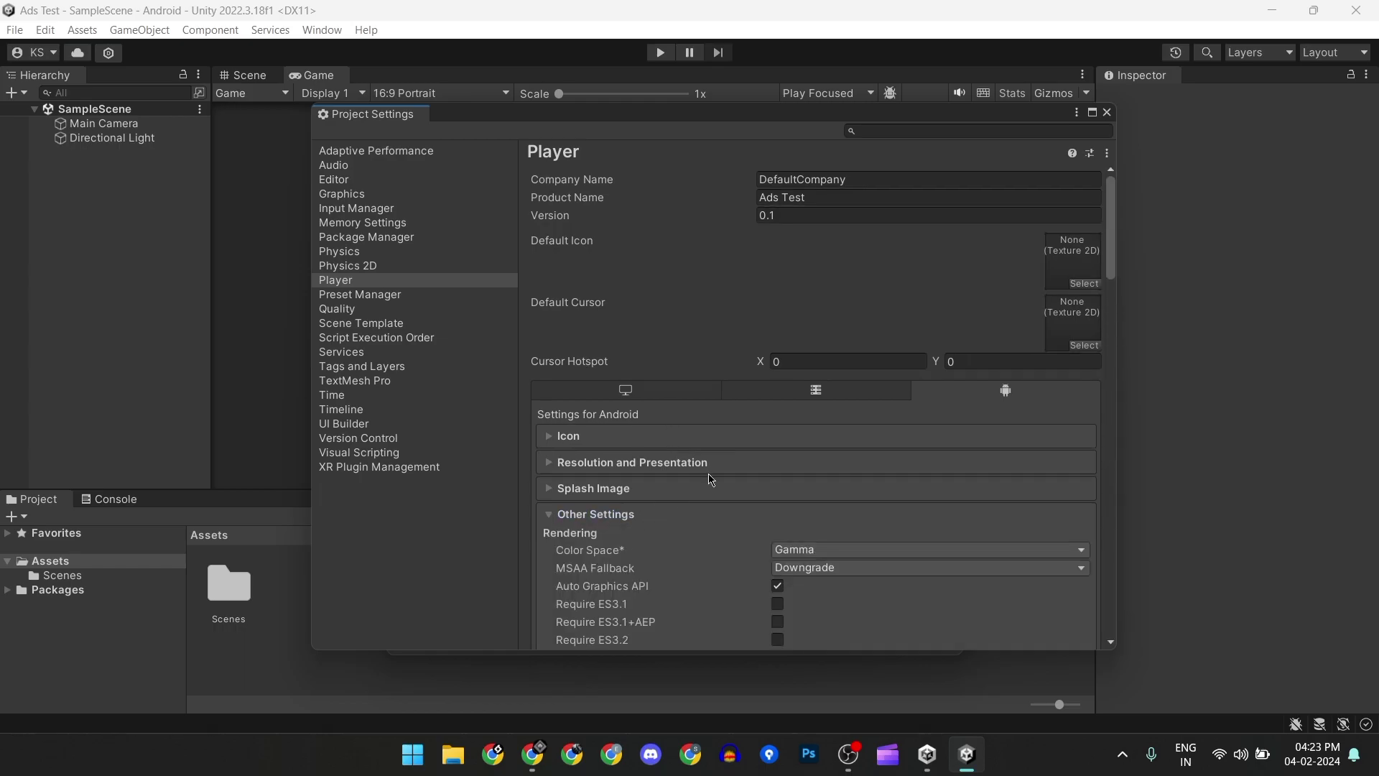
scroll(710, 483, "down", 5)
scroll(711, 481, "down", 2)
scroll(713, 479, "down", 3)
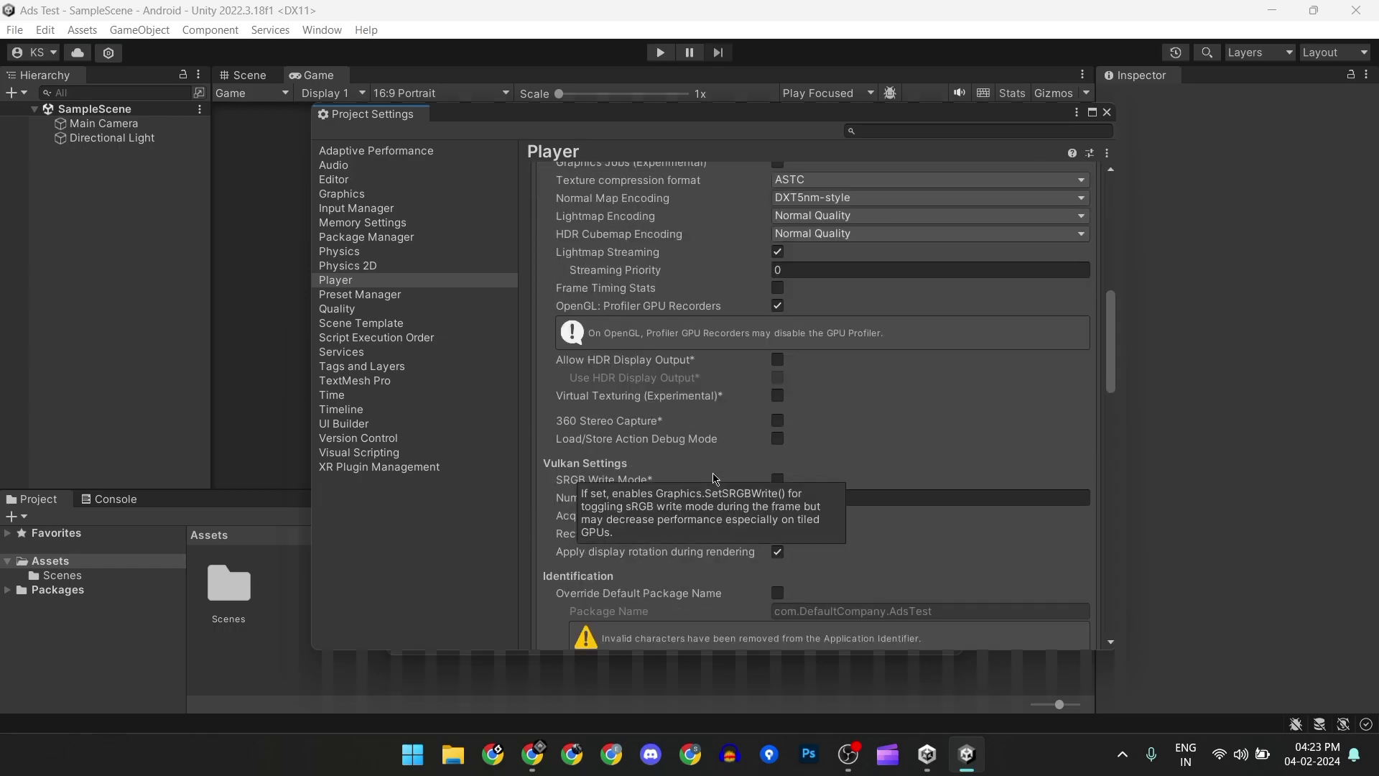
scroll(715, 475, "up", 4)
scroll(718, 474, "up", 2)
scroll(718, 474, "up", 2)
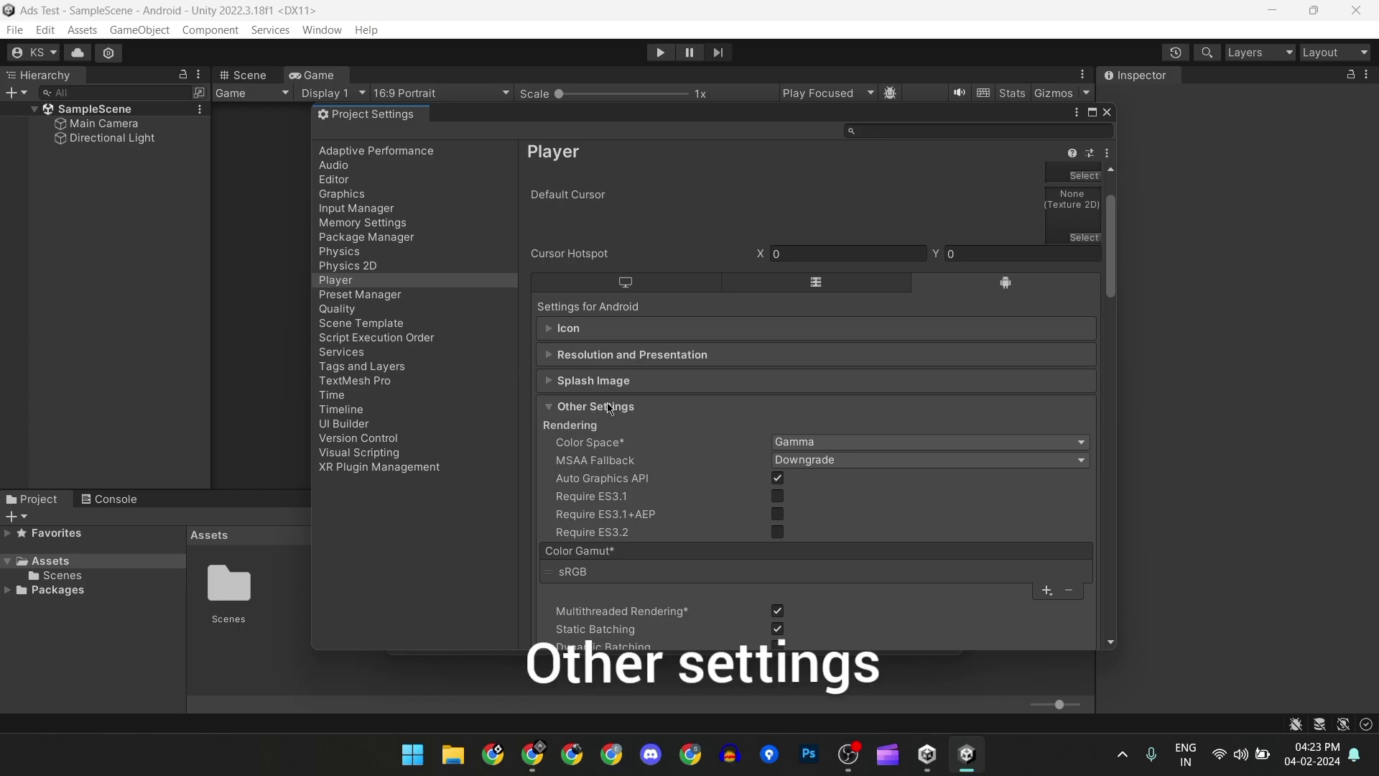
scroll(677, 414, "down", 4)
scroll(682, 415, "down", 4)
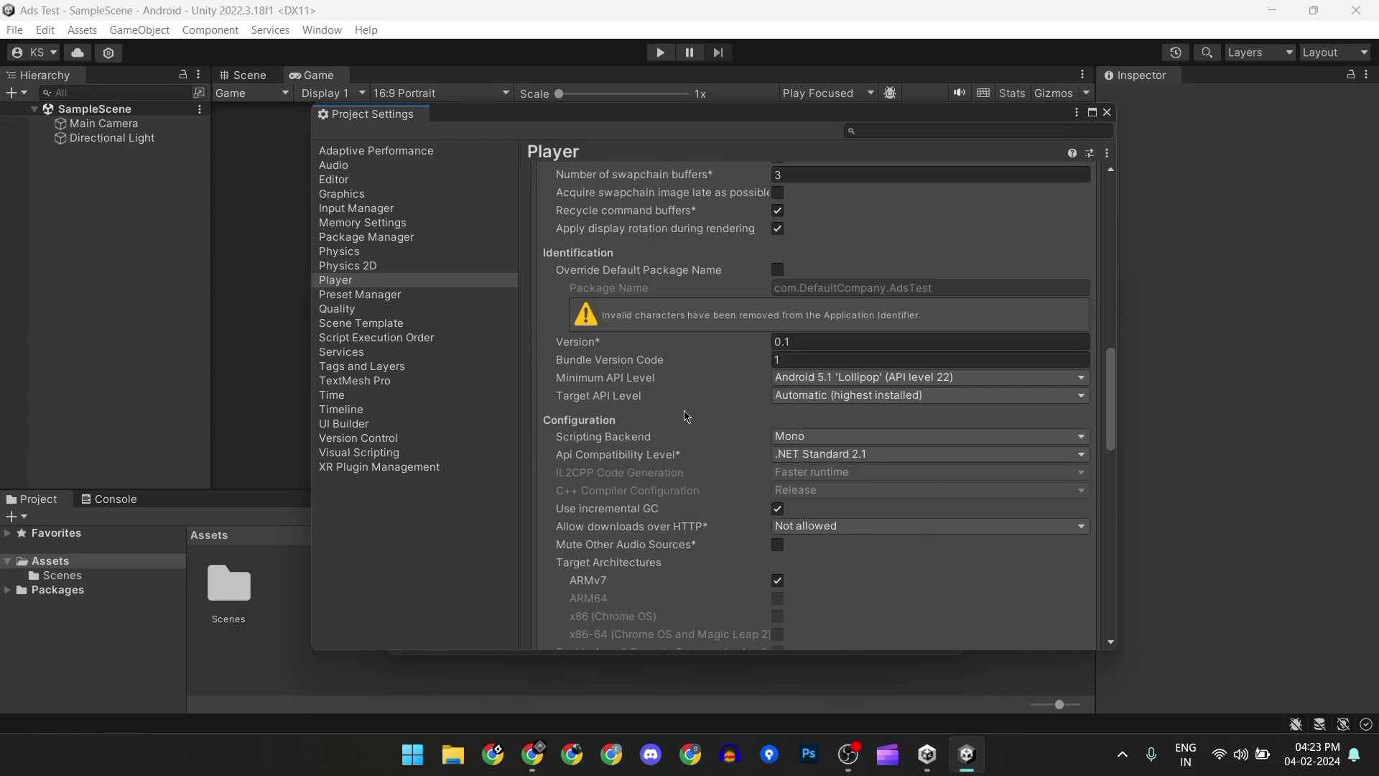
scroll(686, 415, "down", 3)
scroll(685, 415, "down", 4)
scroll(686, 416, "down", 4)
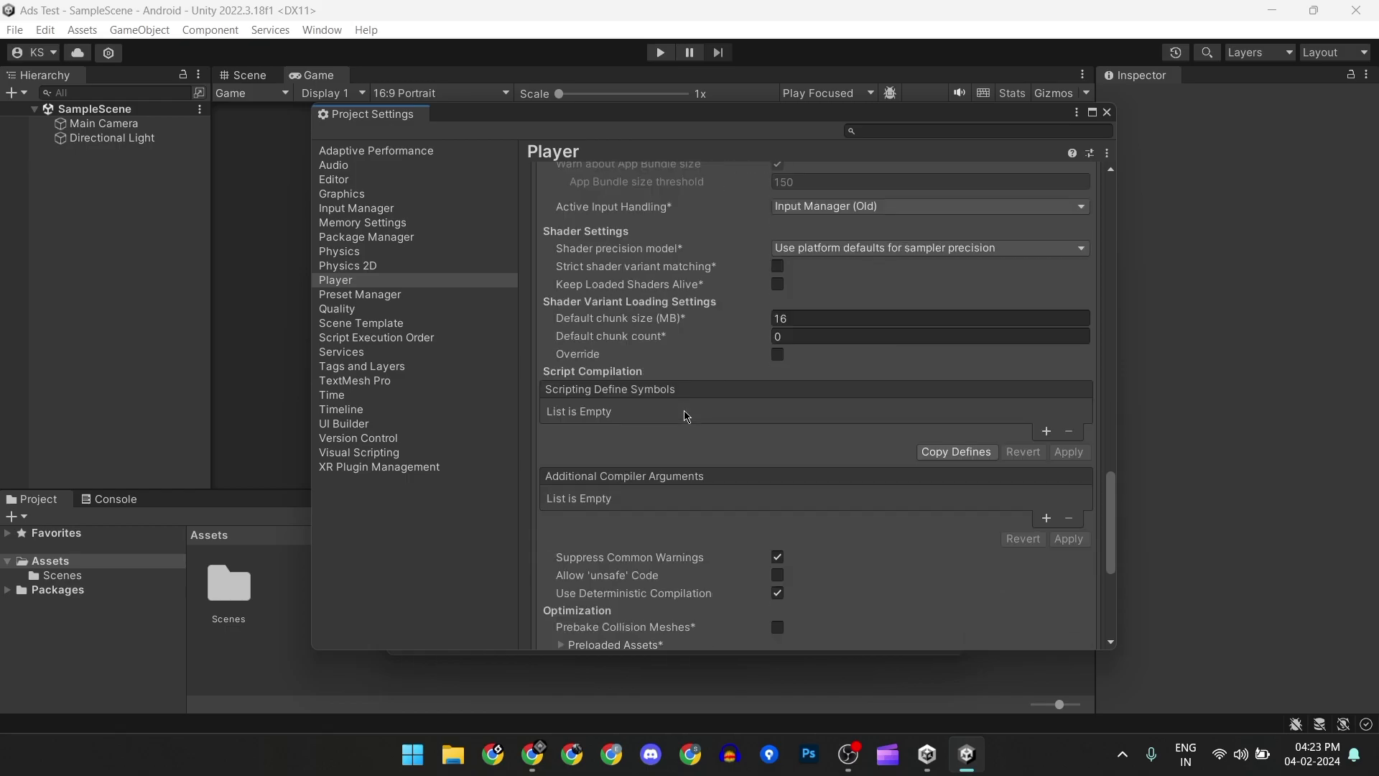
scroll(686, 415, "down", 4)
scroll(686, 416, "down", 2)
scroll(686, 415, "down", 2)
scroll(685, 415, "up", 6)
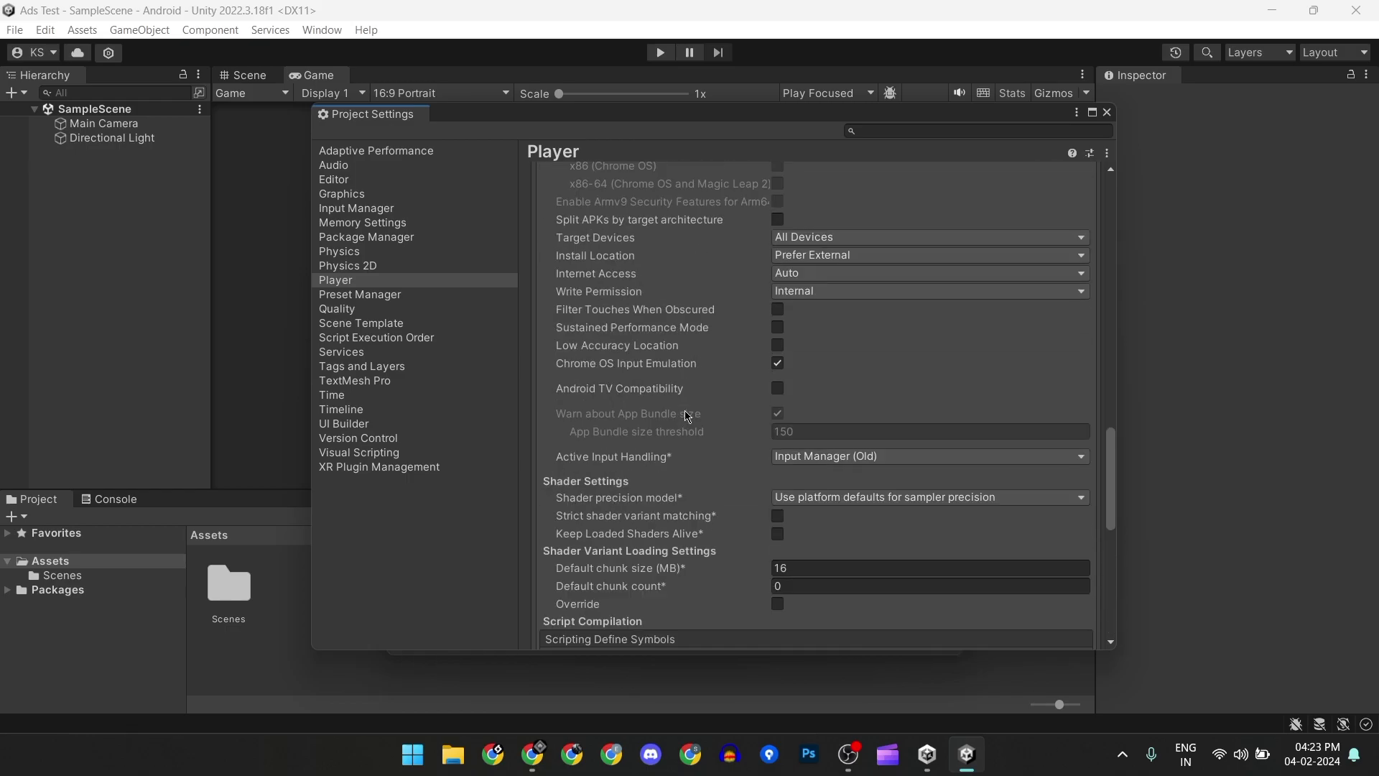
scroll(686, 416, "up", 2)
scroll(685, 415, "up", 2)
scroll(686, 416, "up", 3)
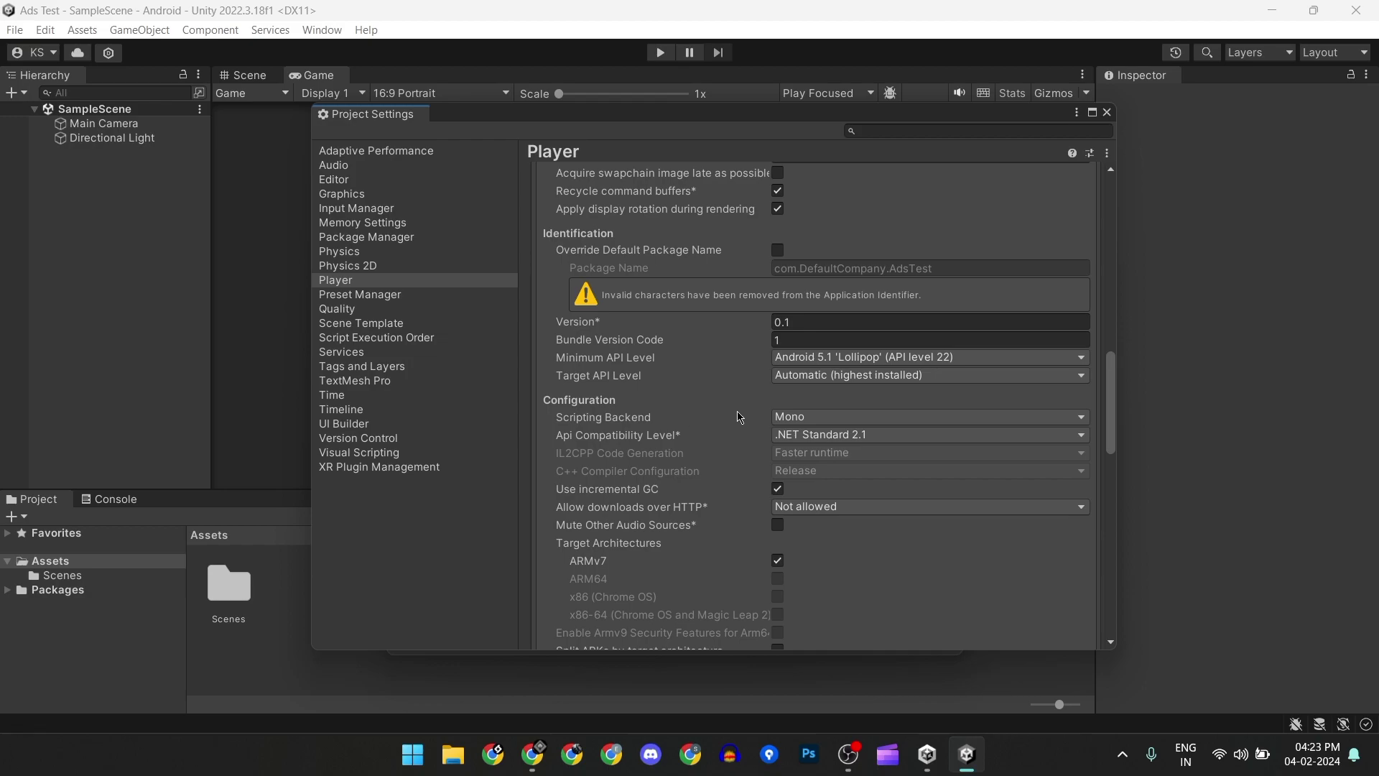
left_click(791, 416)
left_click(808, 452)
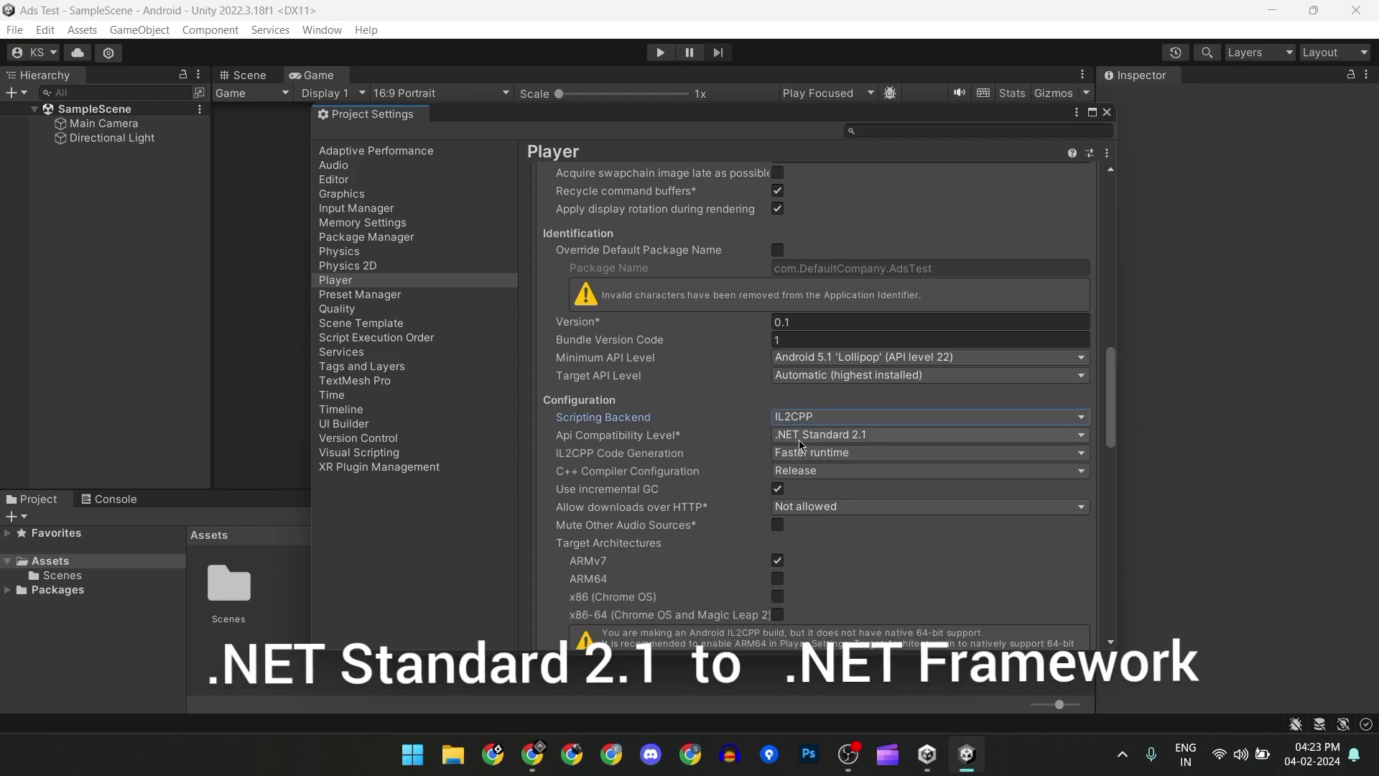
left_click(797, 436)
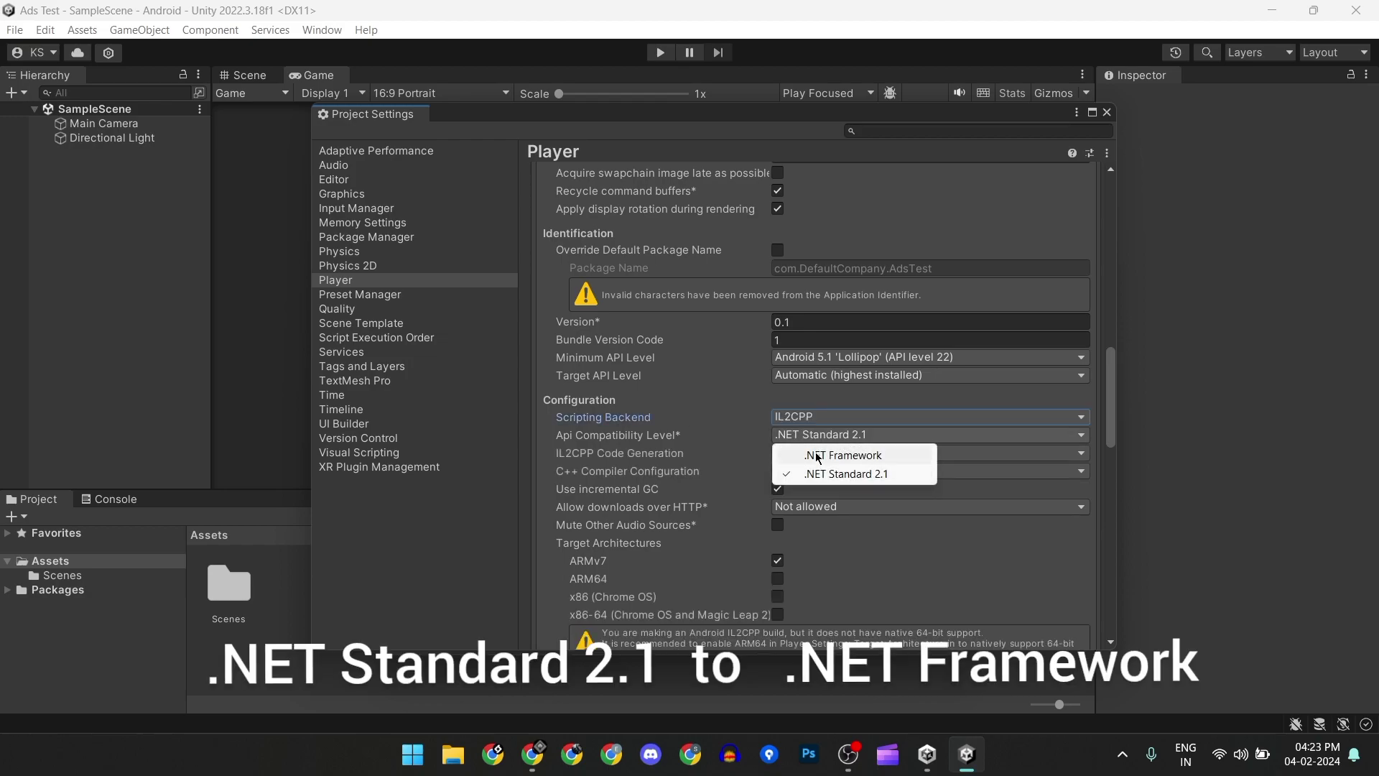
left_click(851, 454)
- Enable ARM64 under Target Architectures alongside ARMv7
scroll(787, 445, "down", 2)
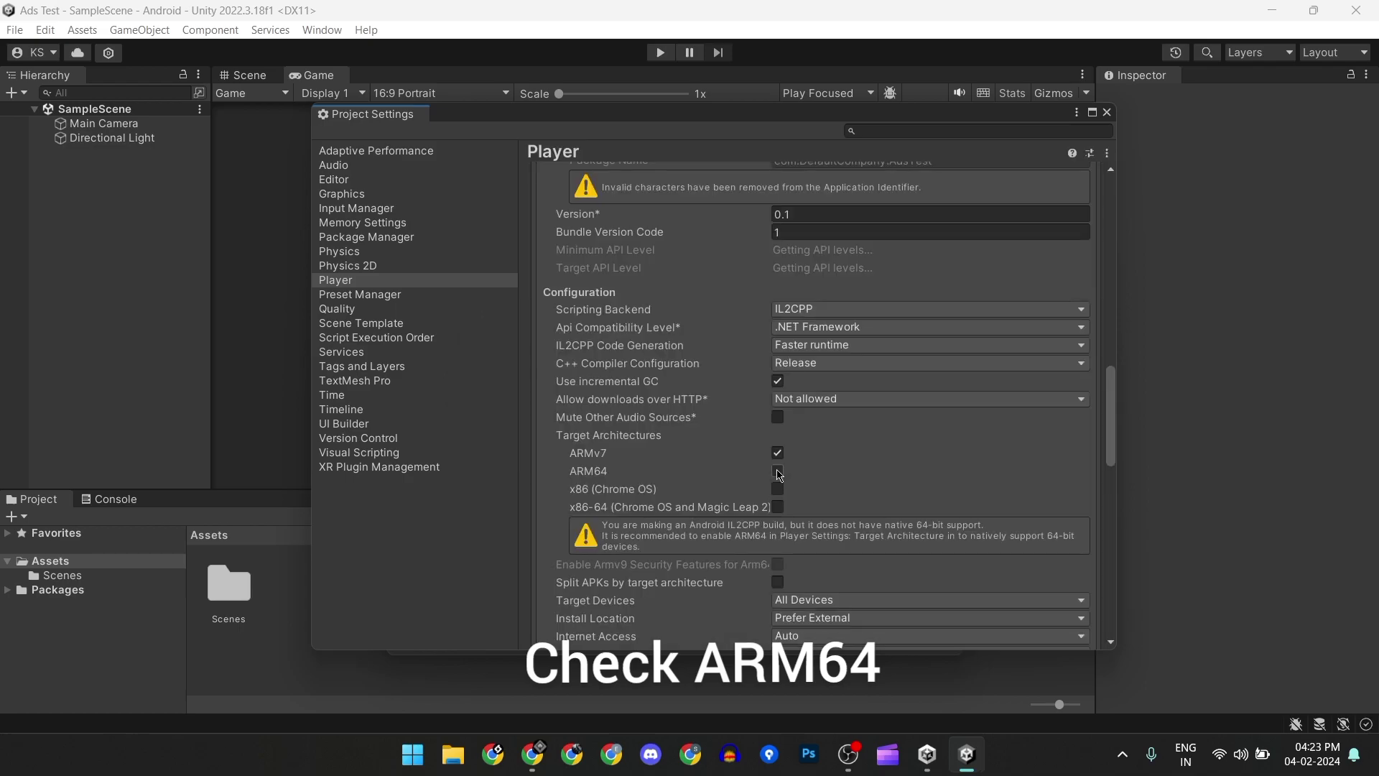
left_click(778, 472)
scroll(665, 344, "up", 2)
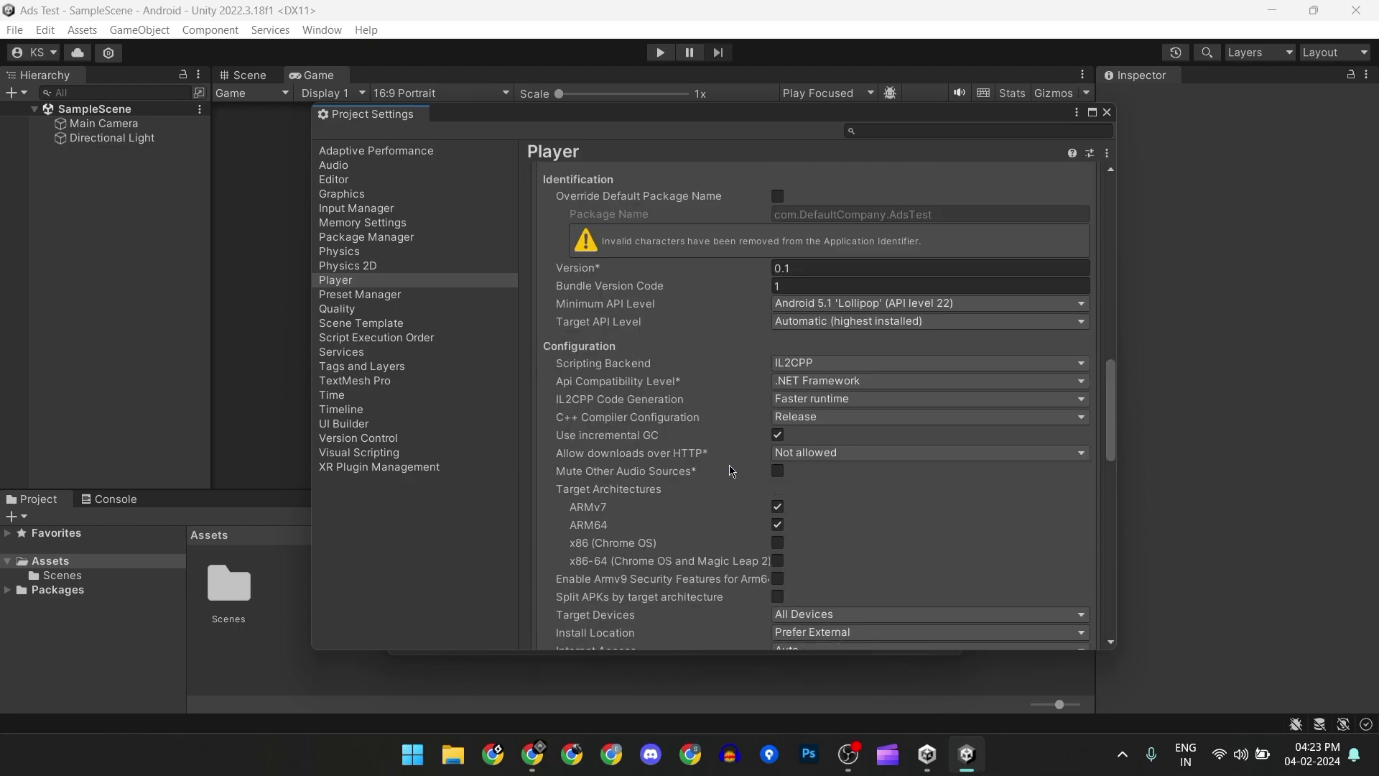
- Enable the custom package name option, keeping com.DefaultCompany.AdsTest
left_click(777, 197)
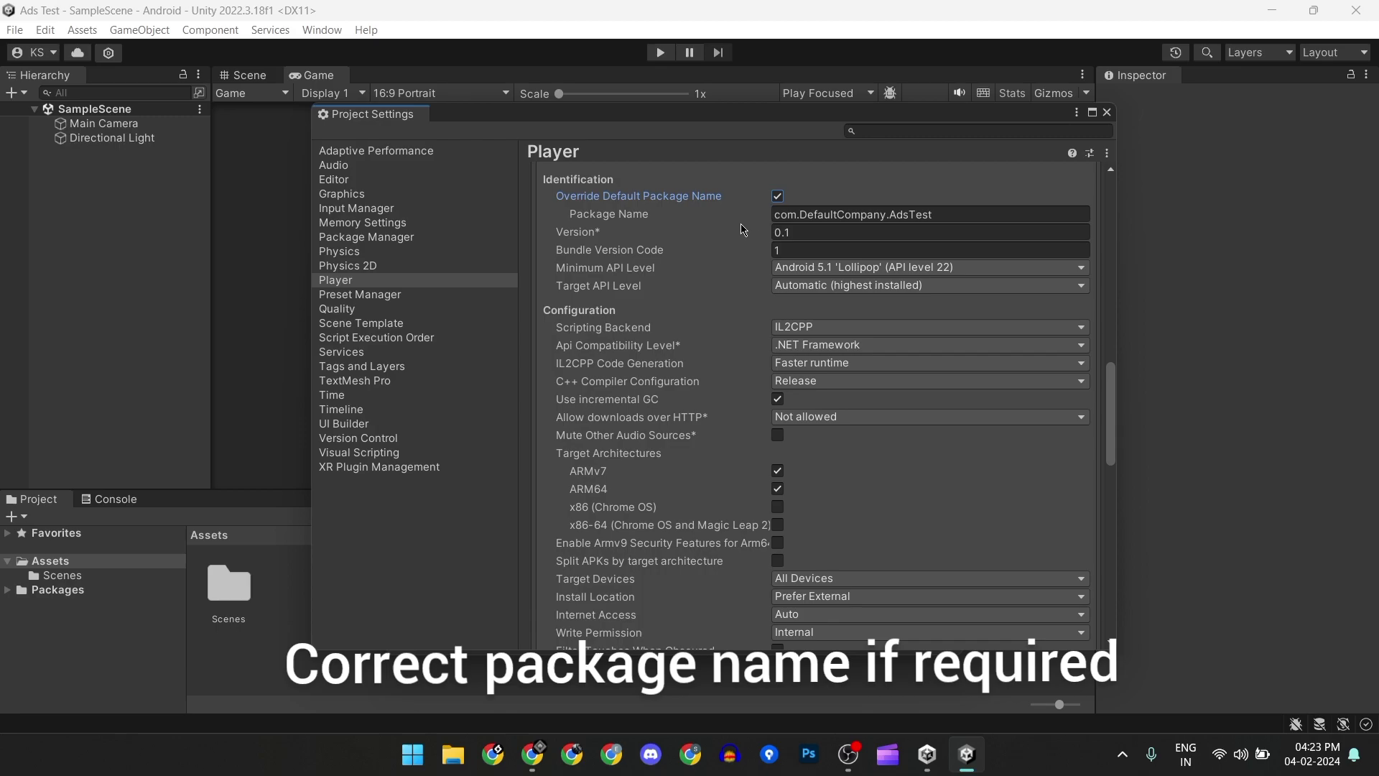
left_click(777, 197)
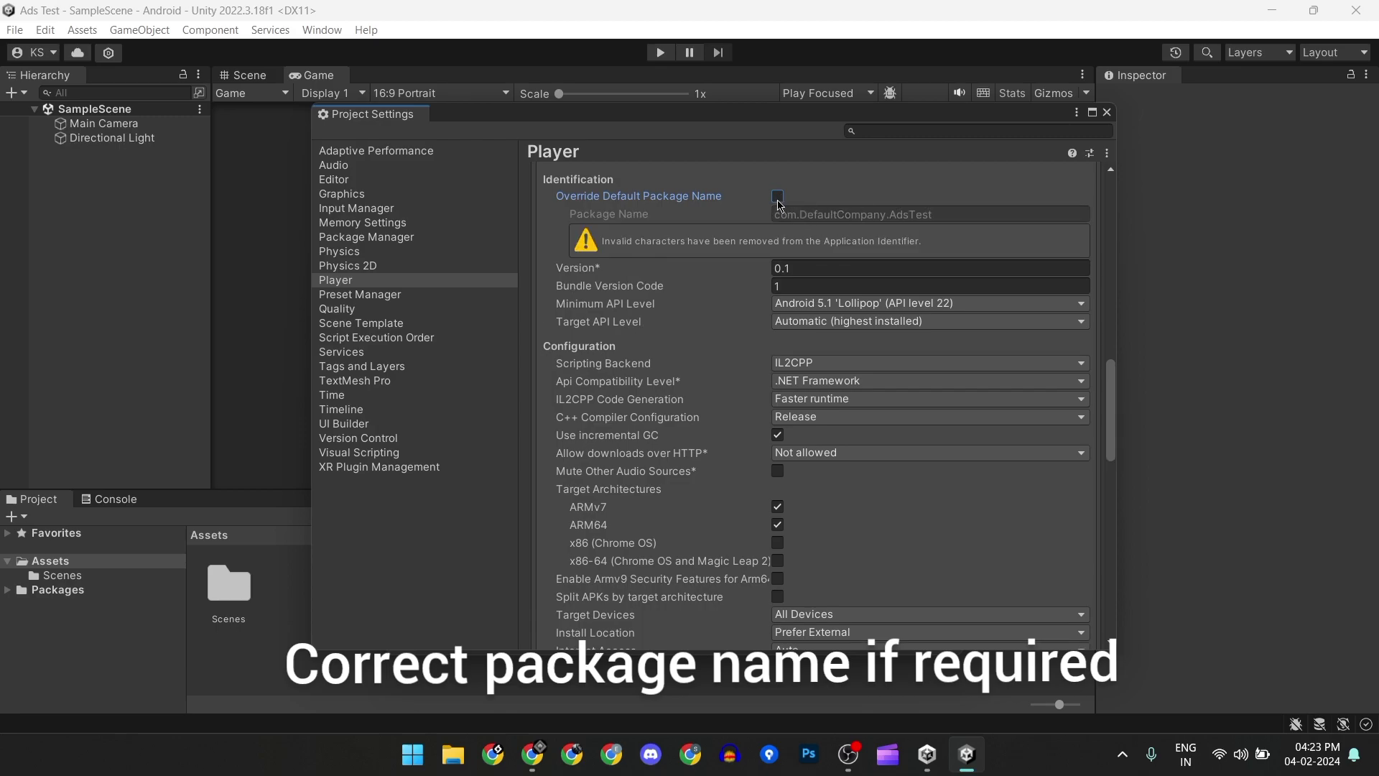
left_click(778, 197)
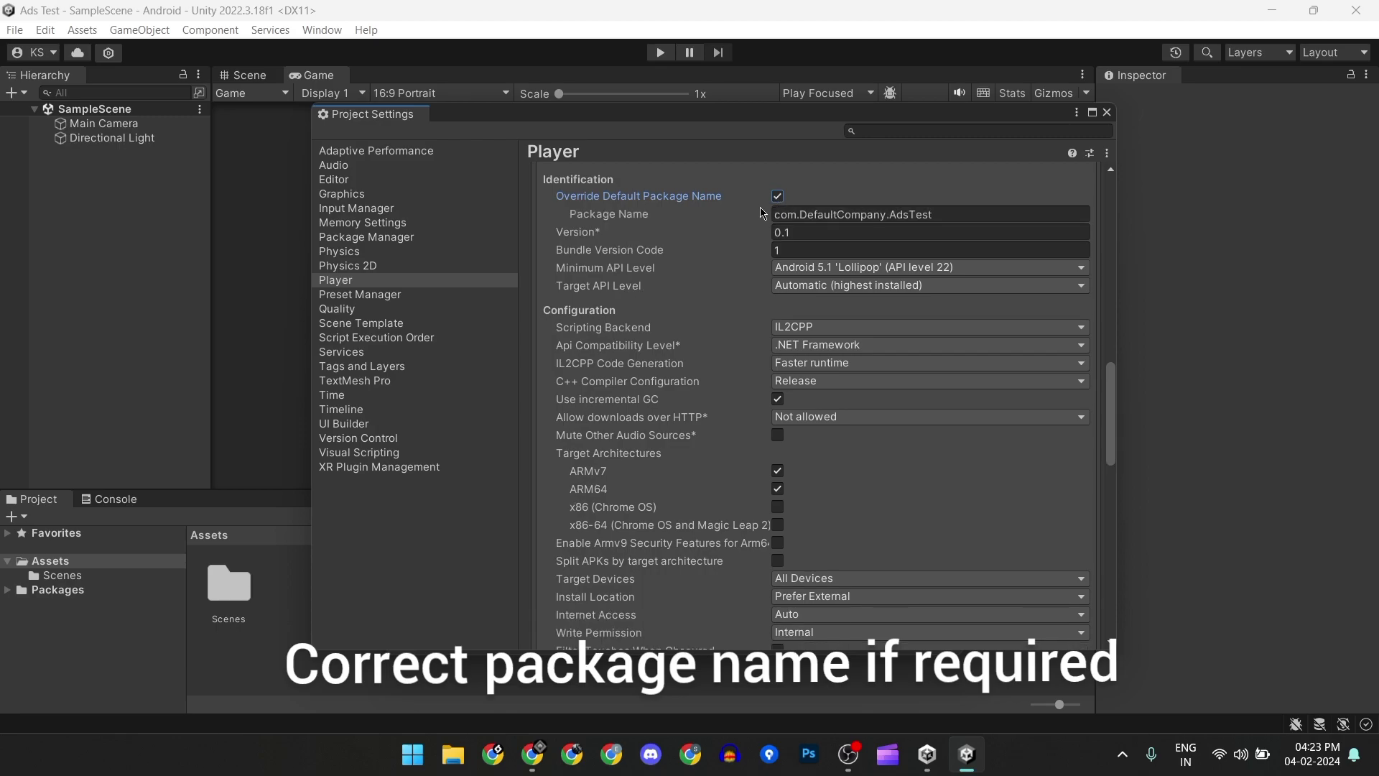
- Set Target API Level to API level 34
left_click(787, 285)
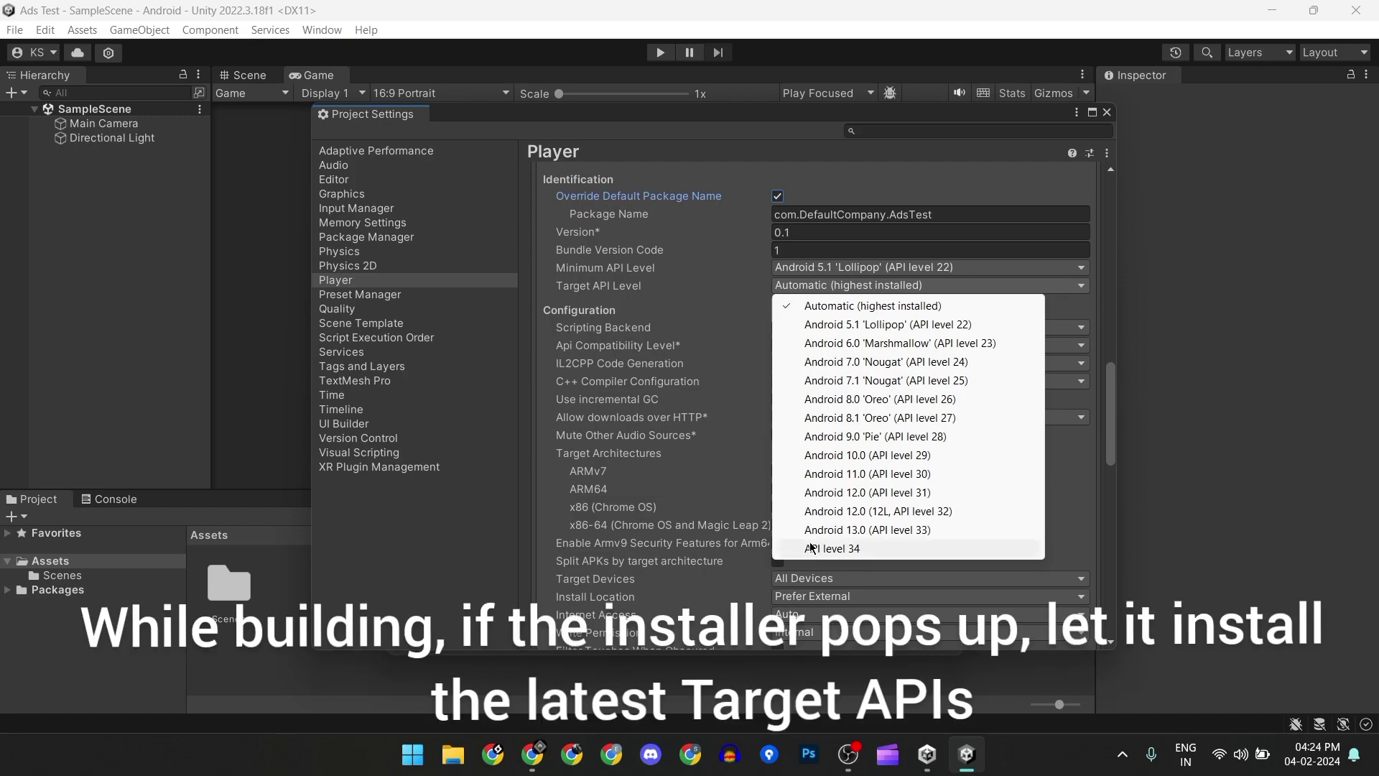
left_click(812, 549)
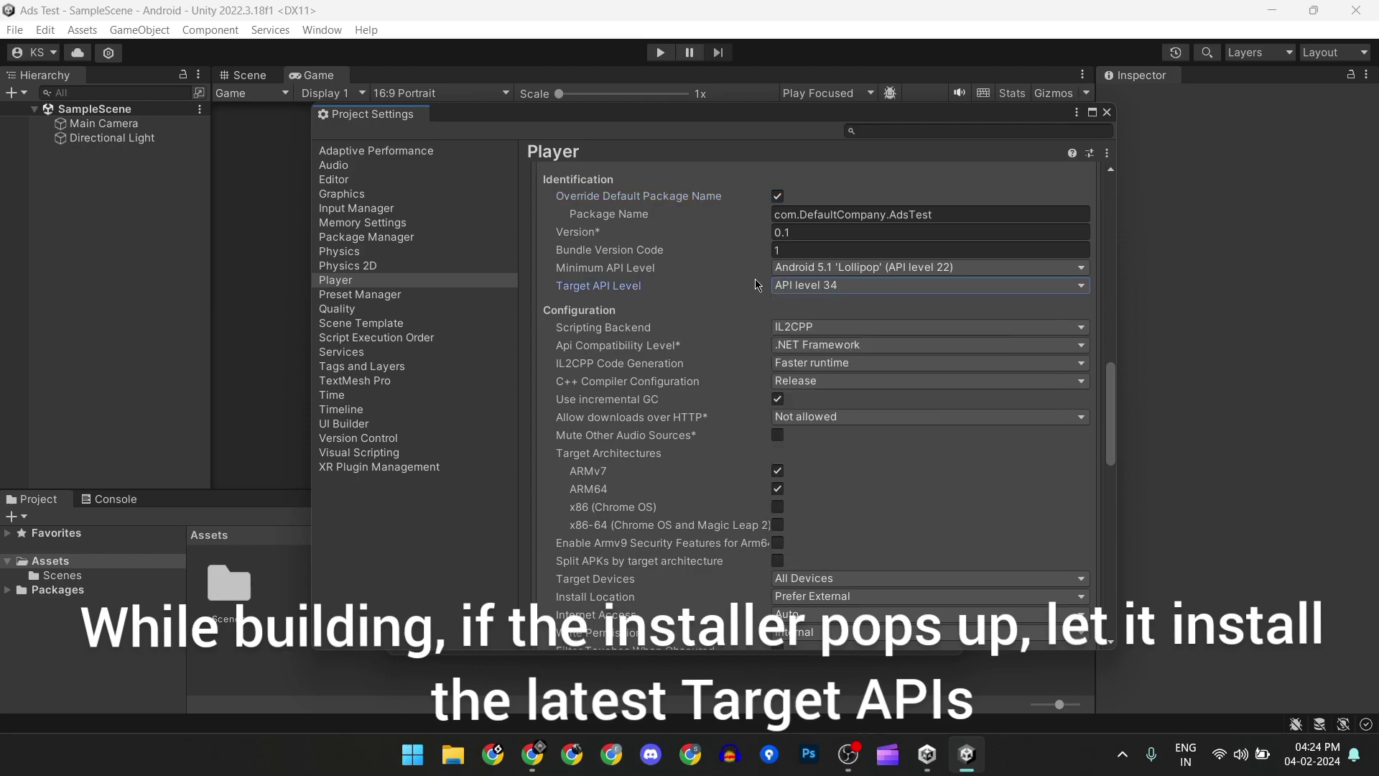
scroll(761, 286, "down", 3)
scroll(768, 286, "down", 5)
scroll(770, 286, "down", 5)
scroll(769, 286, "down", 5)
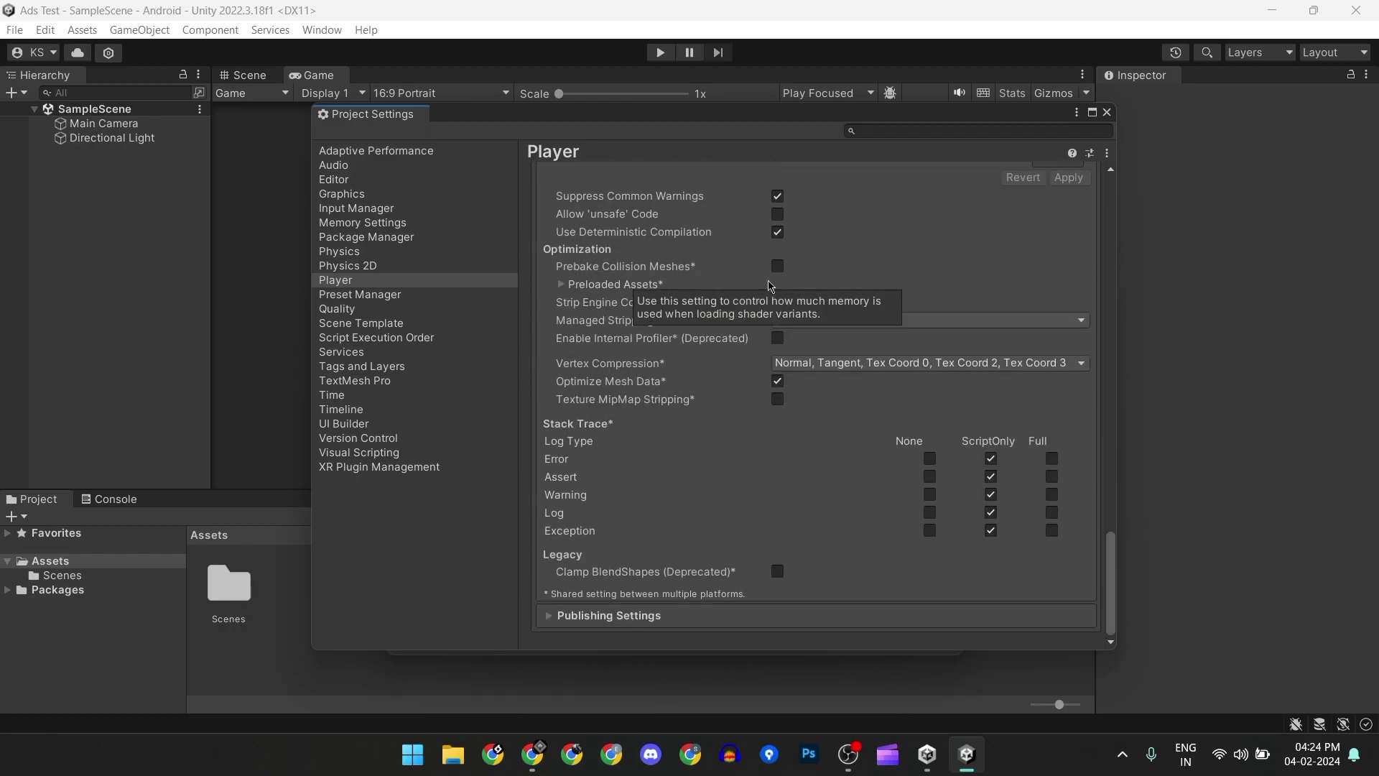
- In Publishing Settings, enable custom main and launcher manifests plus main and launcher Gradle templates
left_click(754, 622)
scroll(750, 517, "down", 6)
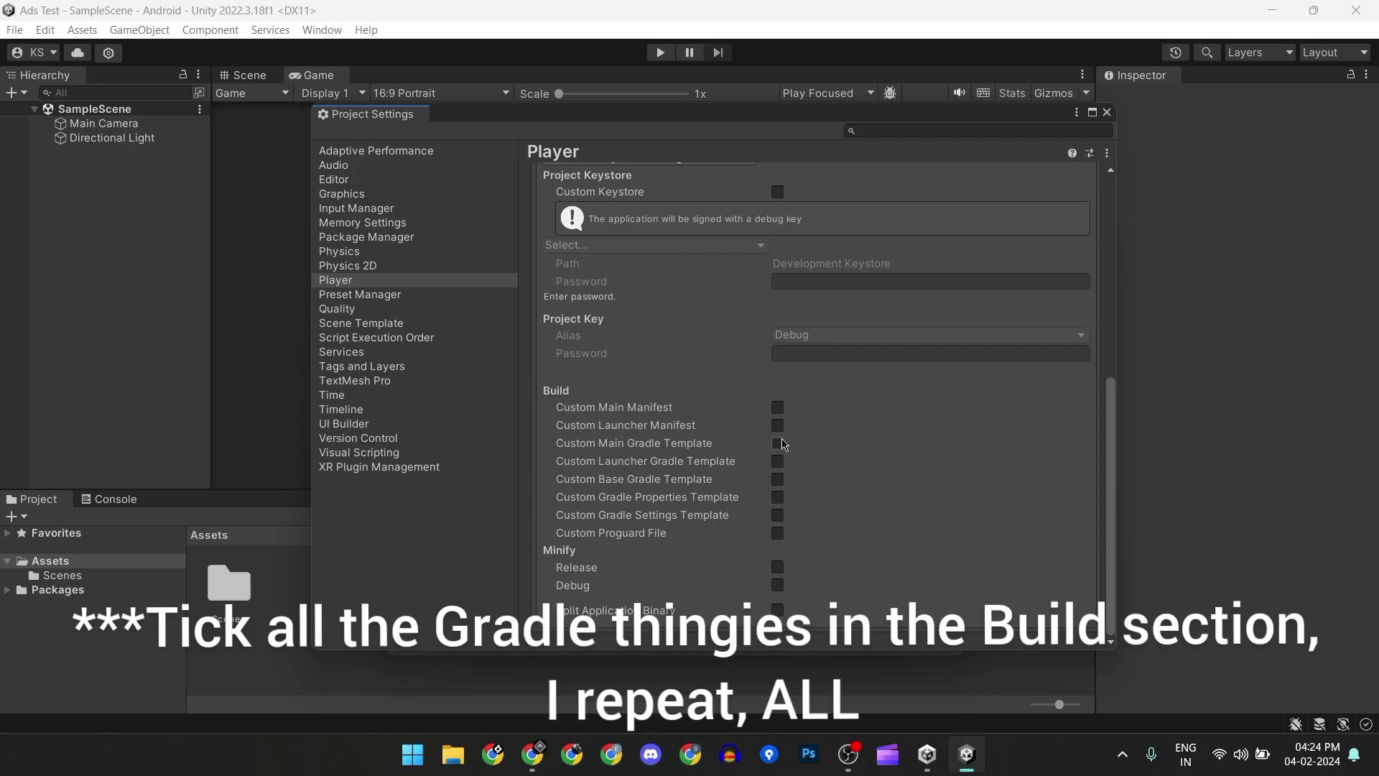
left_click(777, 407)
left_click(777, 449)
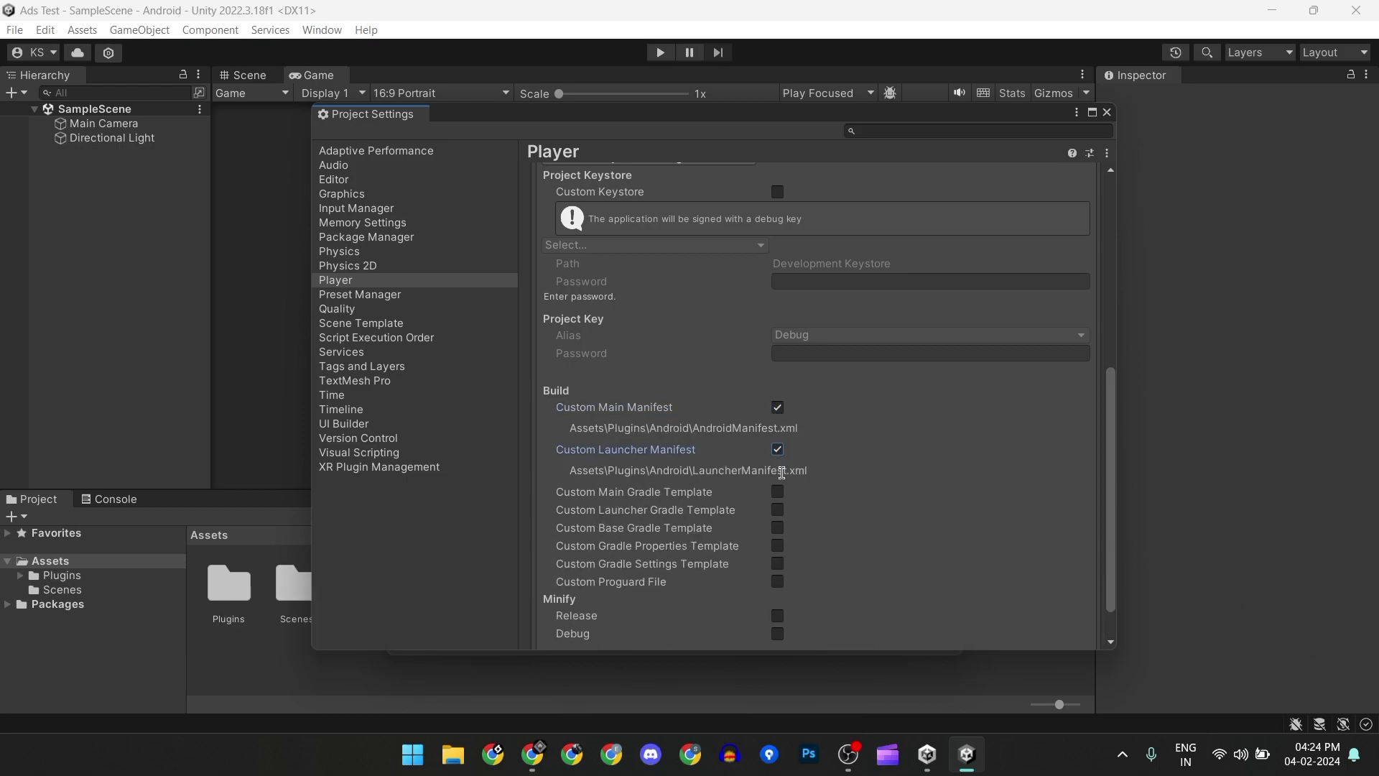
left_click(777, 491)
left_click(777, 534)
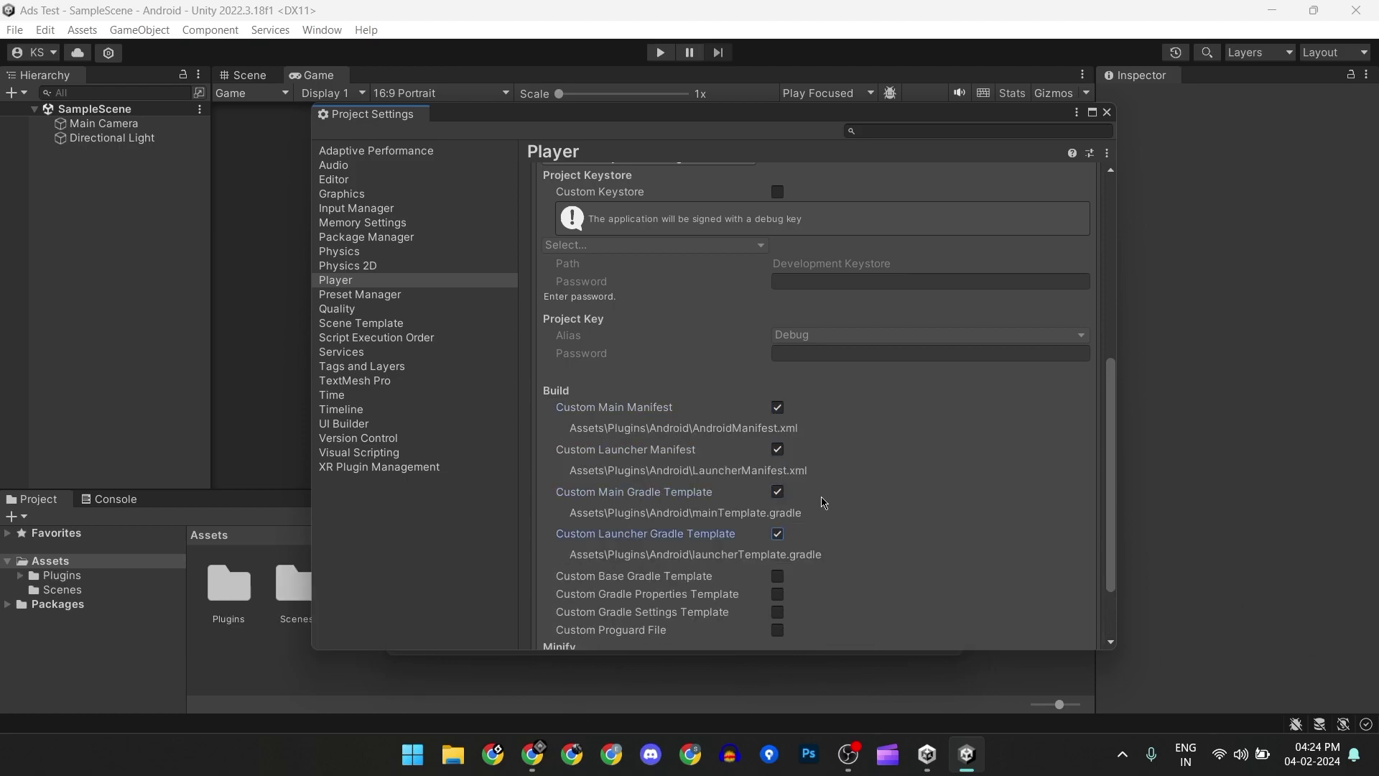
- Enable custom base Gradle, Gradle properties and proguard files, then close Project Settings
scroll(822, 502, "down", 3)
left_click(777, 478)
scroll(790, 510, "down", 1)
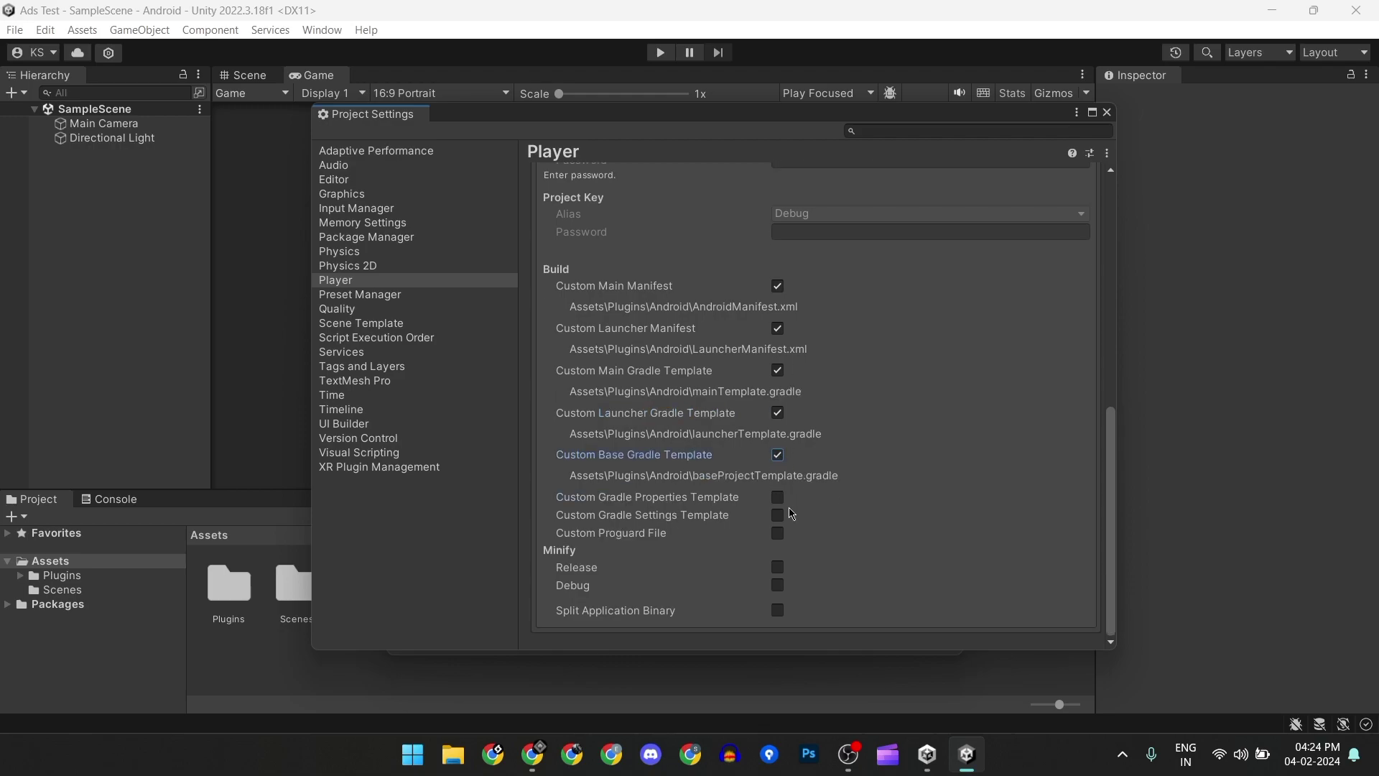
left_click(777, 496)
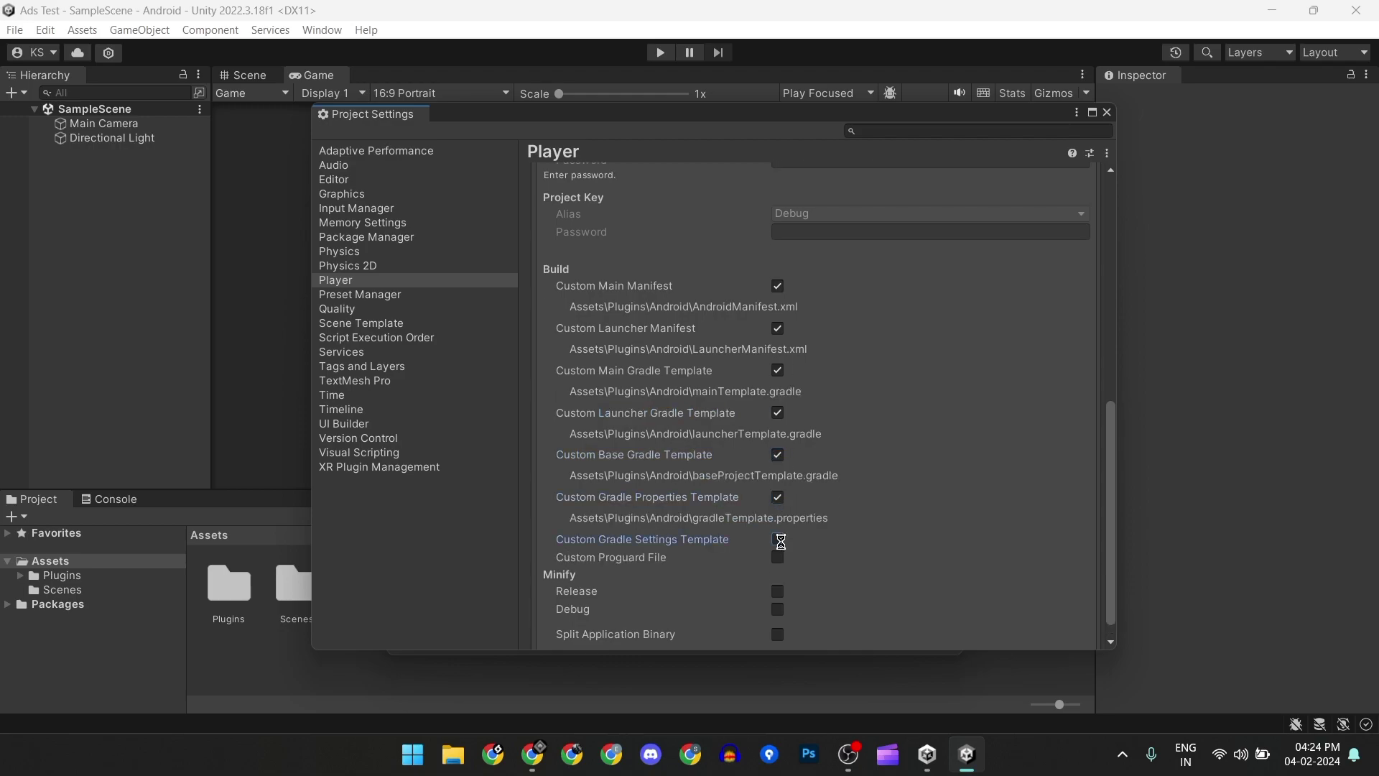
scroll(780, 541, "down", 1)
left_click(777, 533)
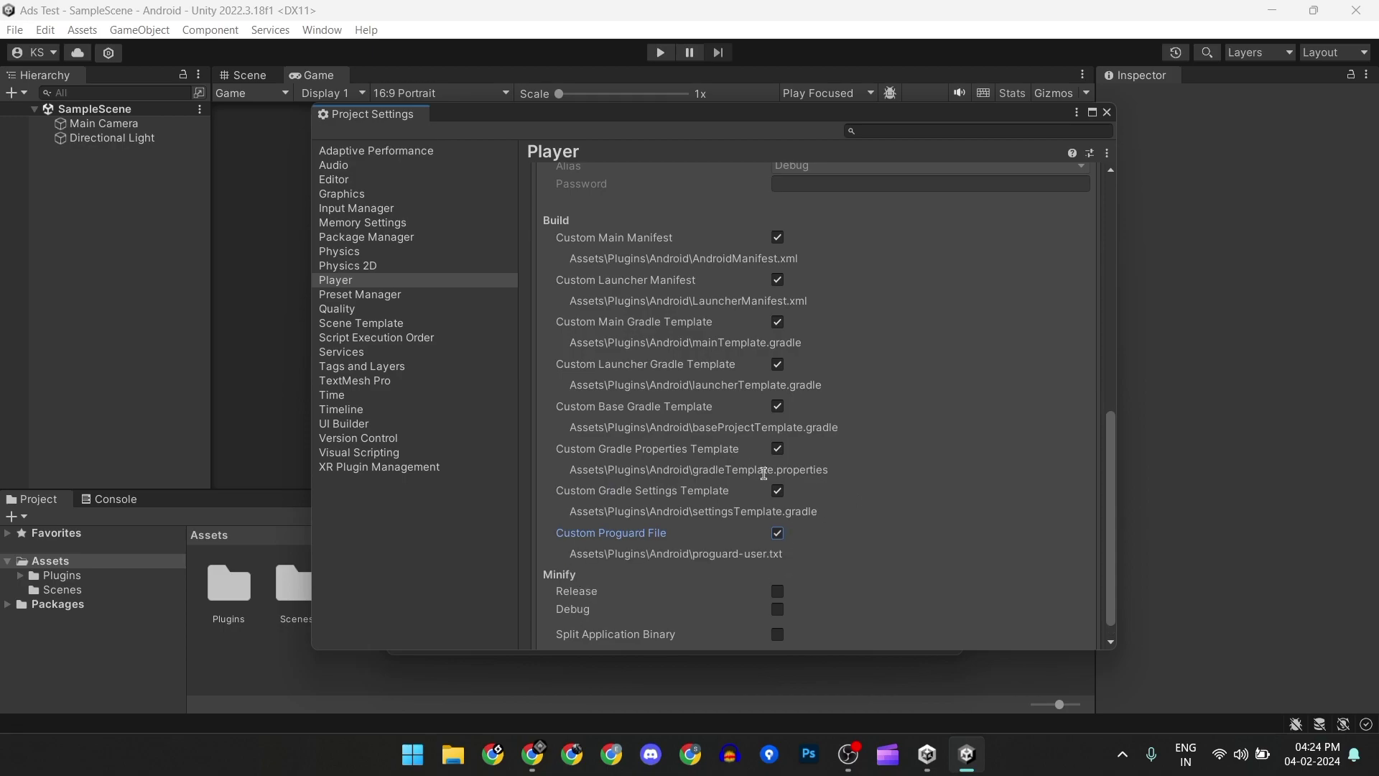
scroll(762, 468, "up", 5)
scroll(762, 464, "up", 4)
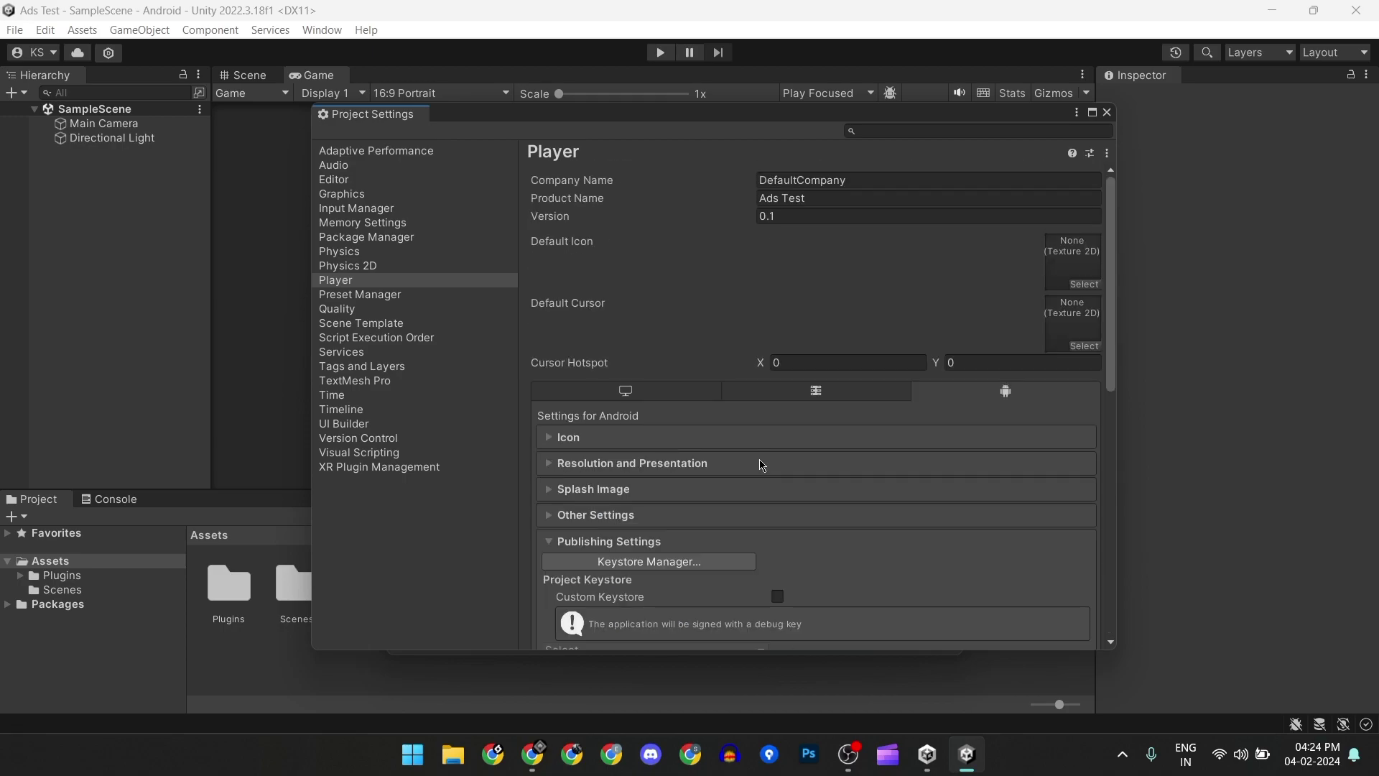
left_click(1107, 112)
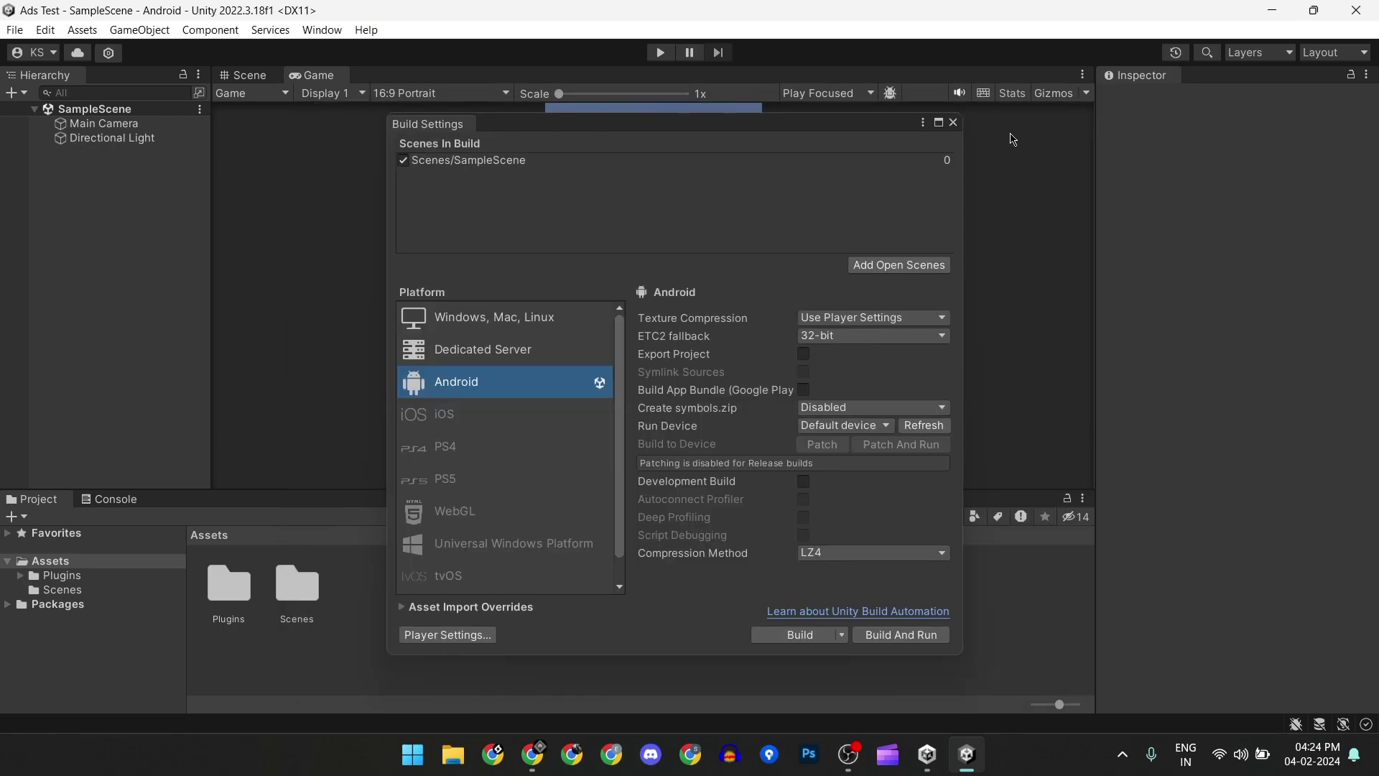
- Close Build Settings and copy the bundled JDK path from Preferences > External Tools
left_click(954, 123)
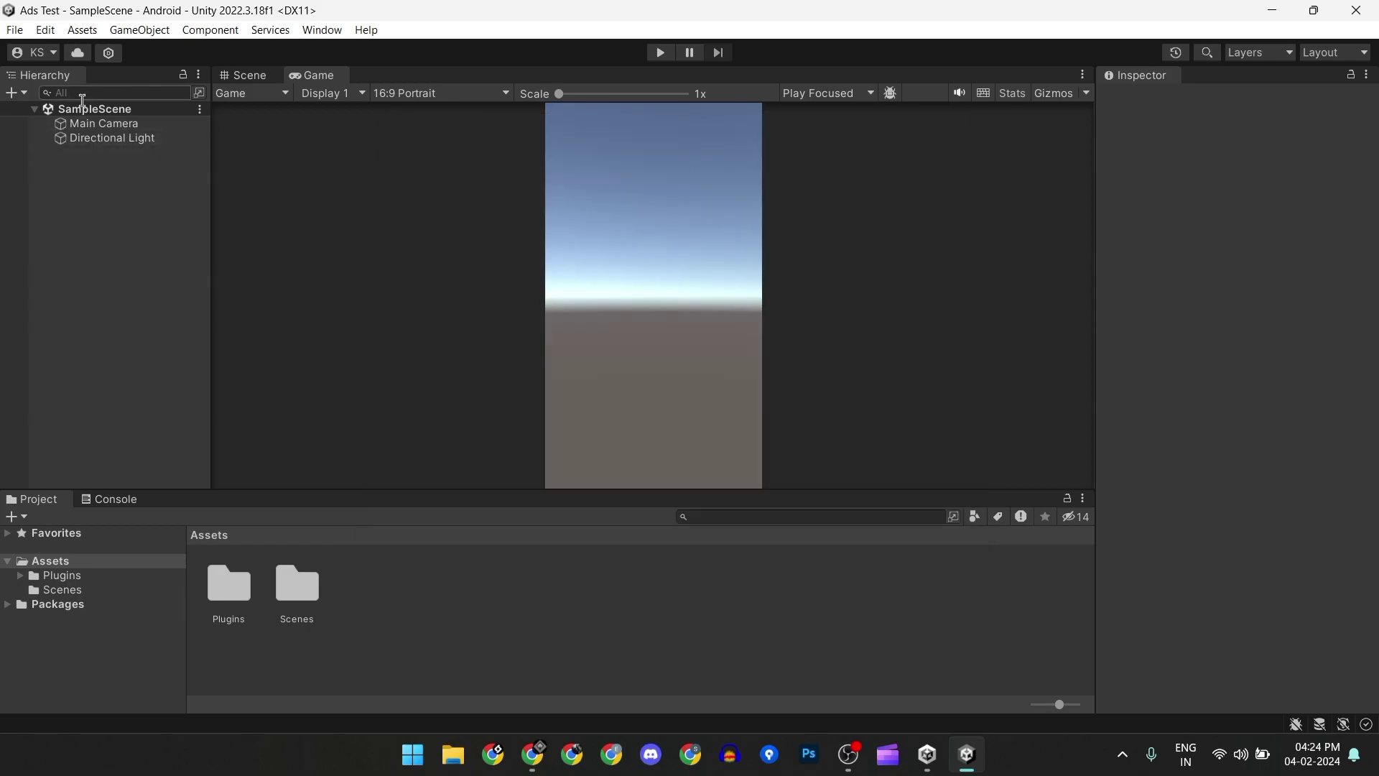
left_click(15, 31)
mouse_move(80, 33)
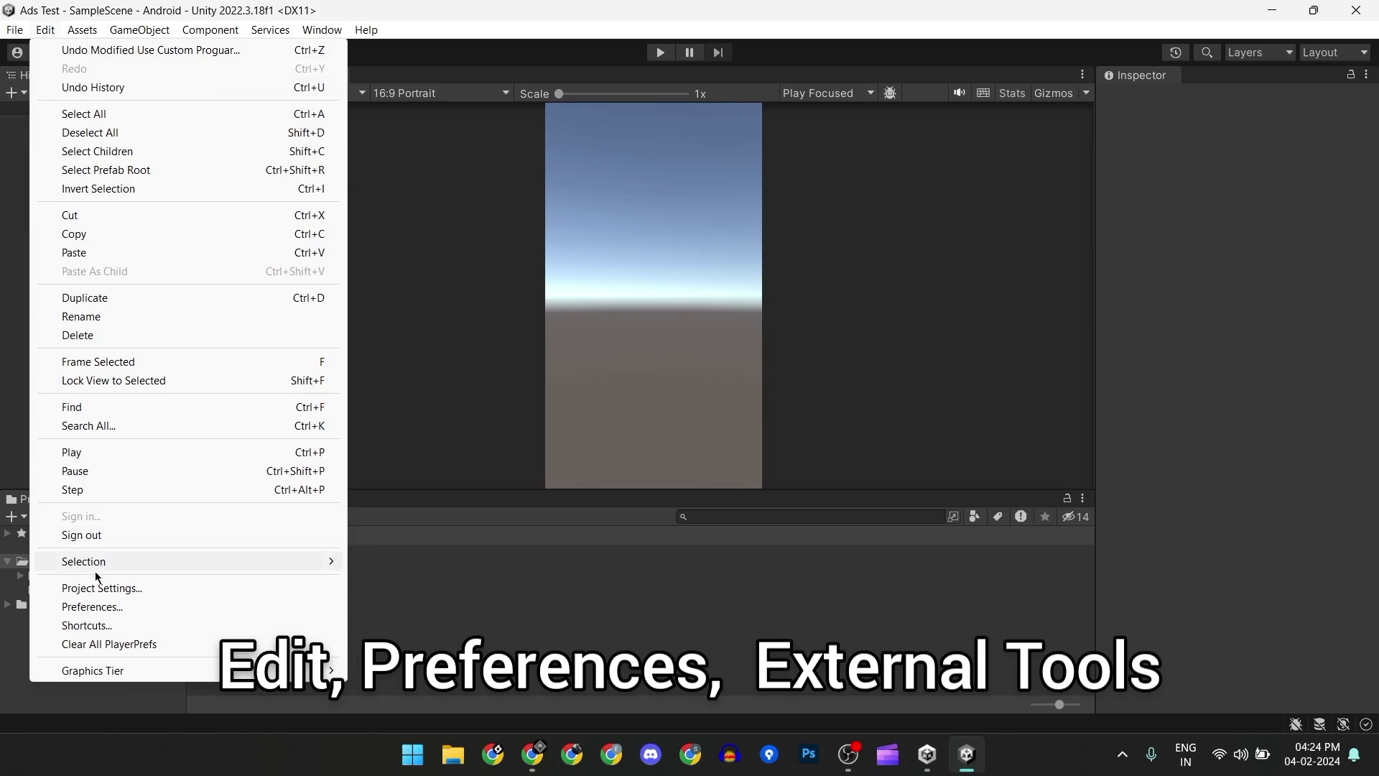
left_click(98, 609)
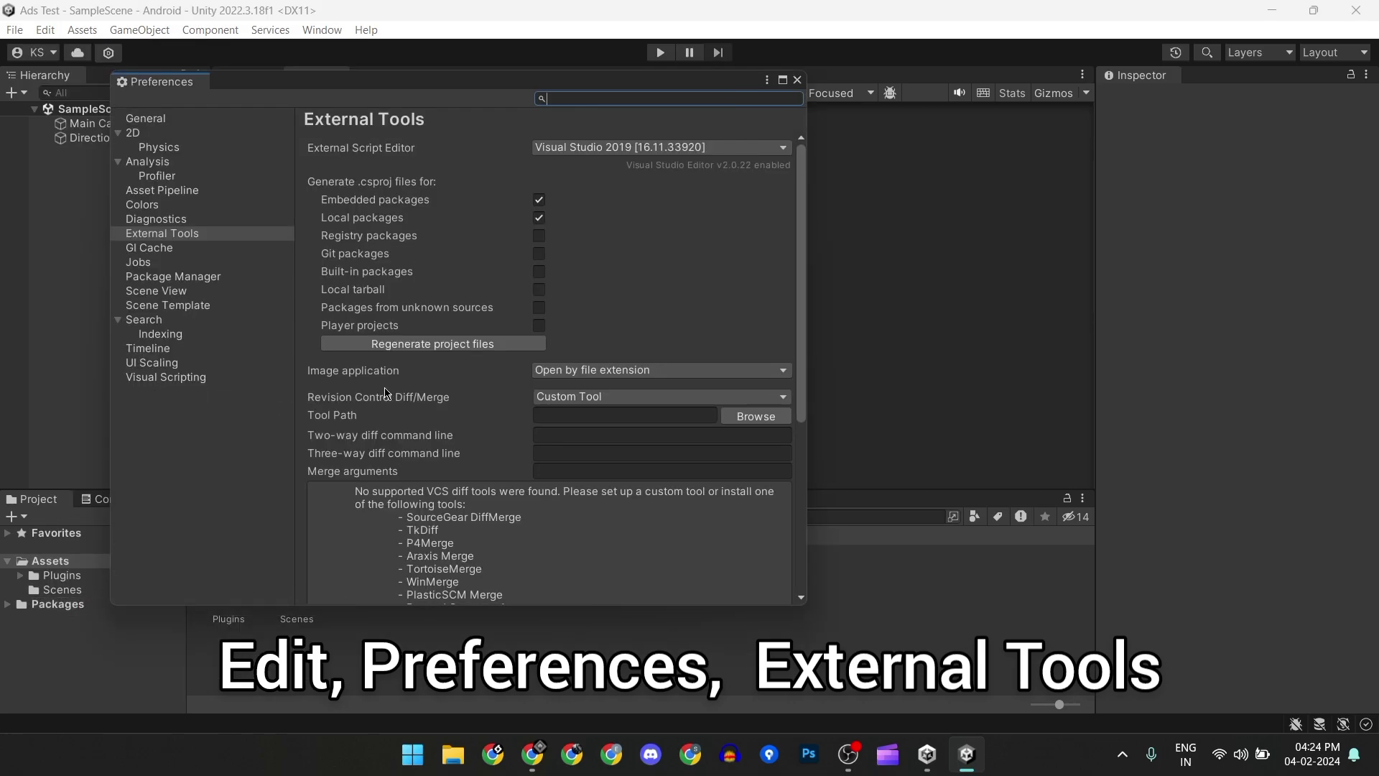
scroll(385, 393, "down", 5)
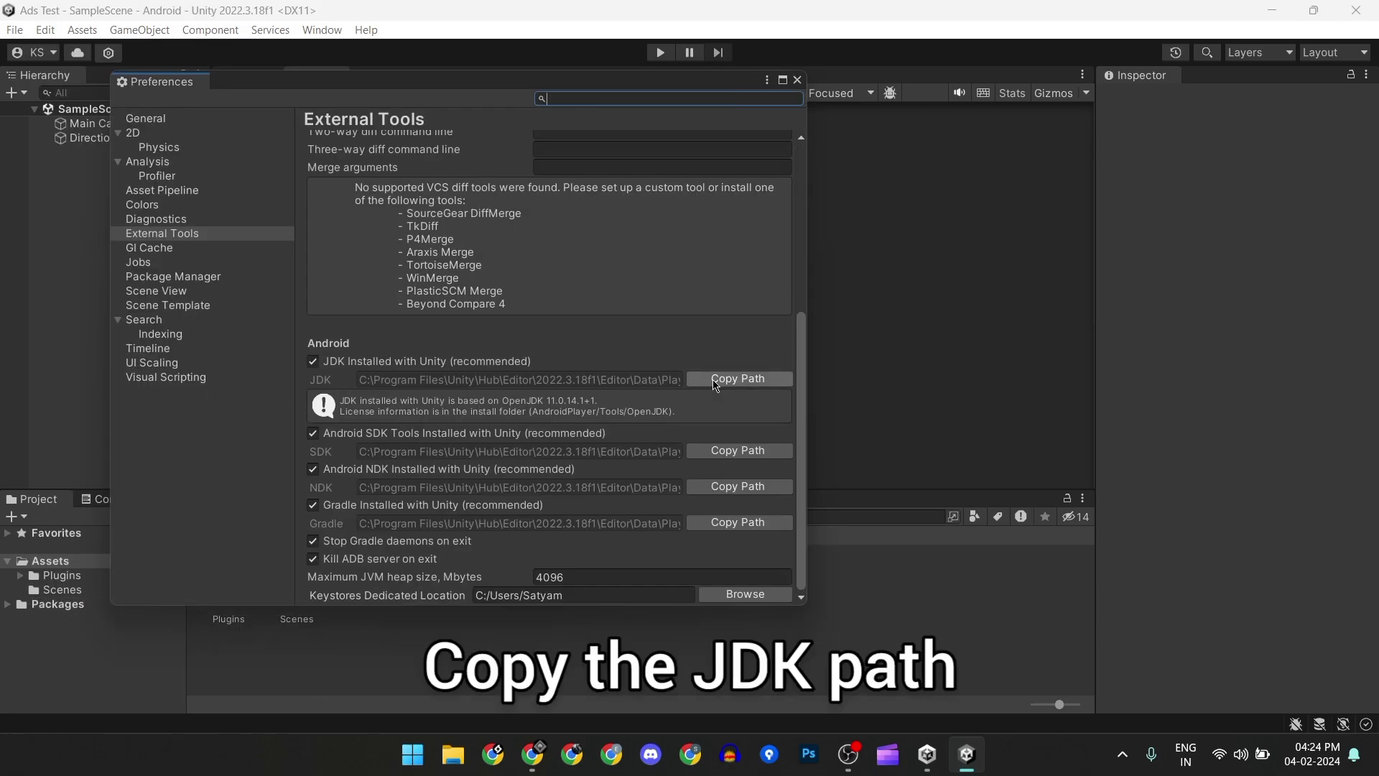
left_click(716, 380)
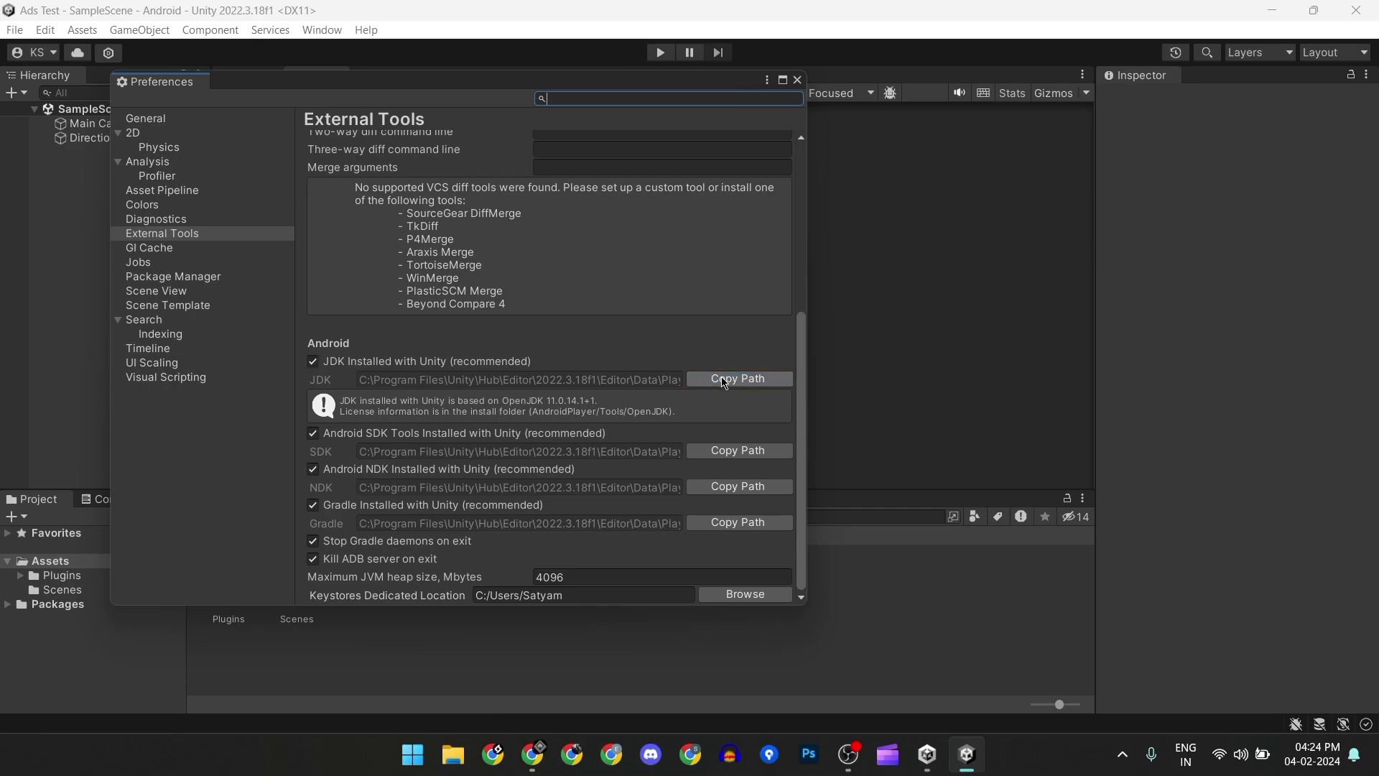
left_click(797, 80)
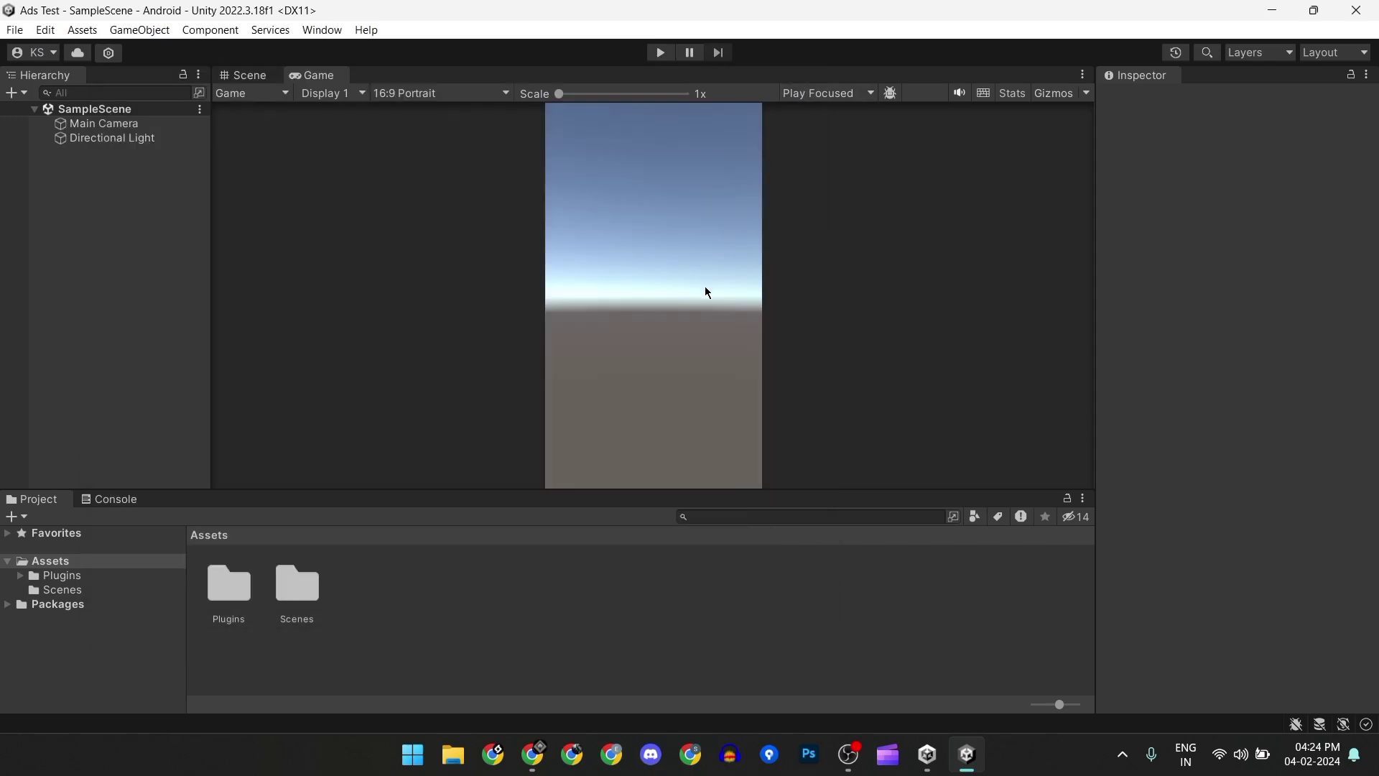
- Open the Environment Variables window via the 'env' system search
key("super")
type("env")
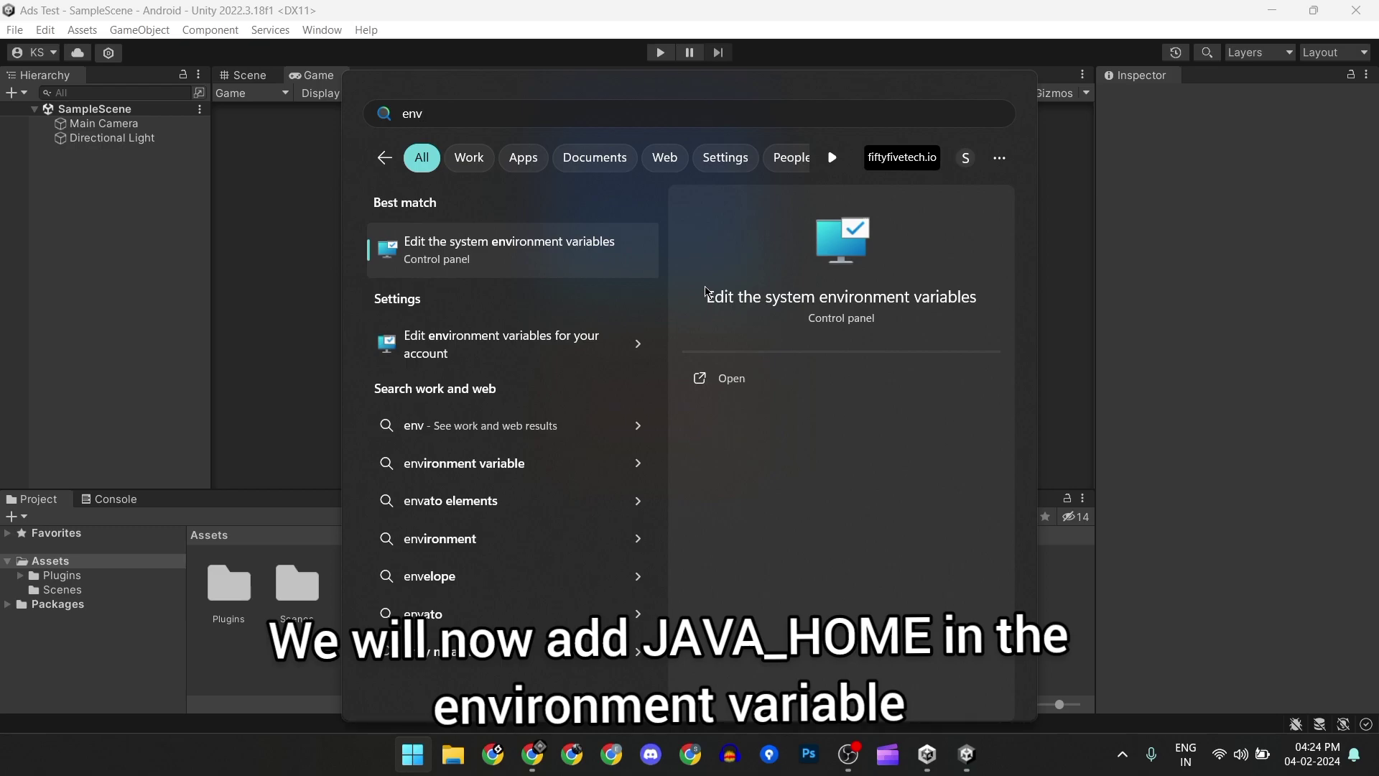
left_click(543, 241)
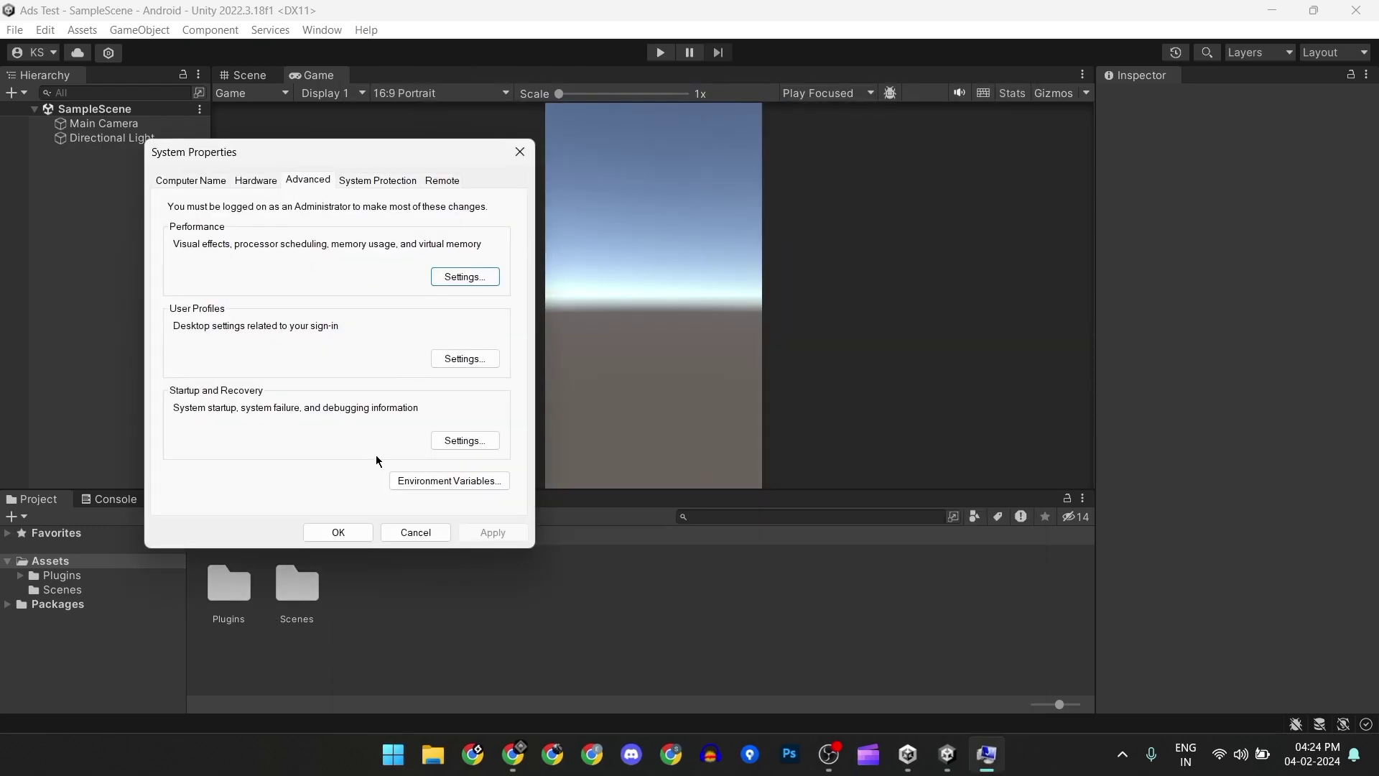
left_click(425, 485)
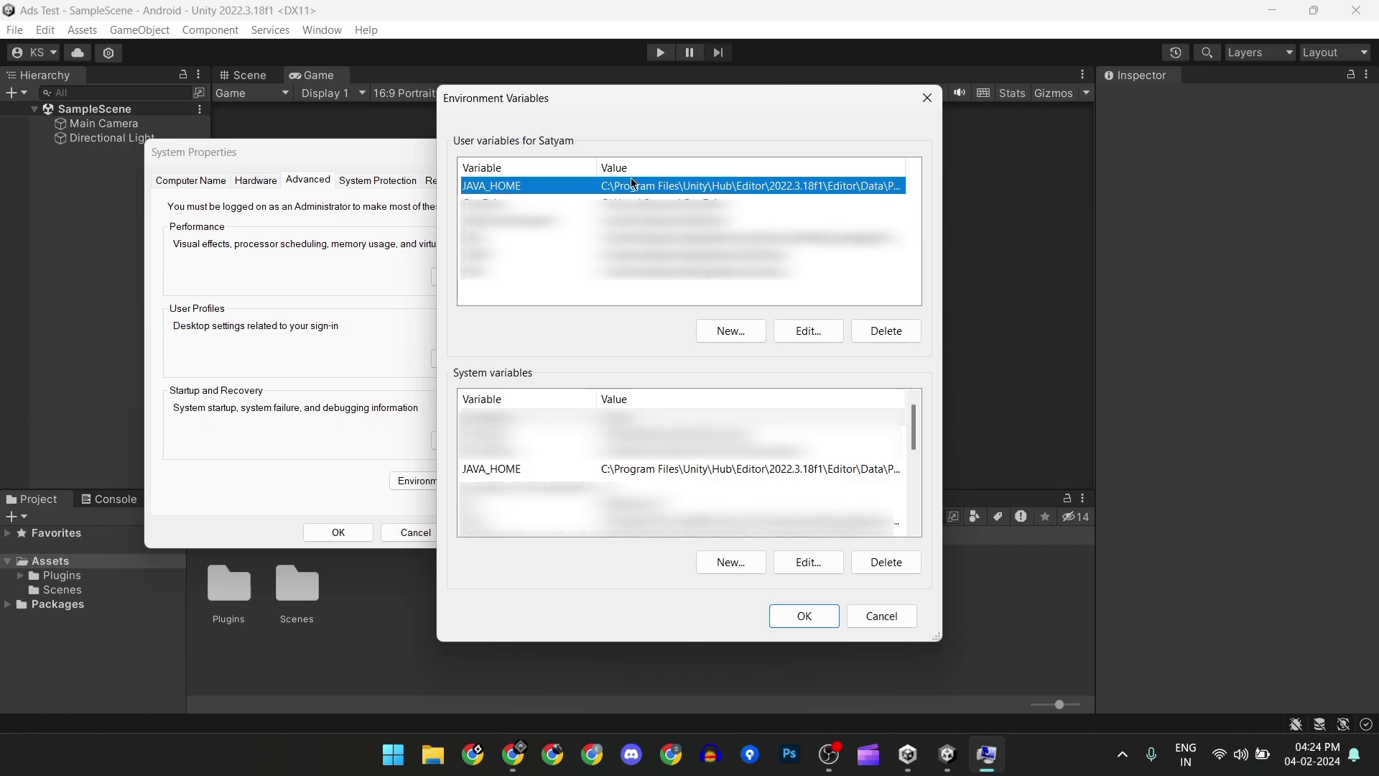
- Add a user variable JAVA_HOME whose value is the pasted Unity JDK path
left_click(729, 330)
type("JAVA_HO")
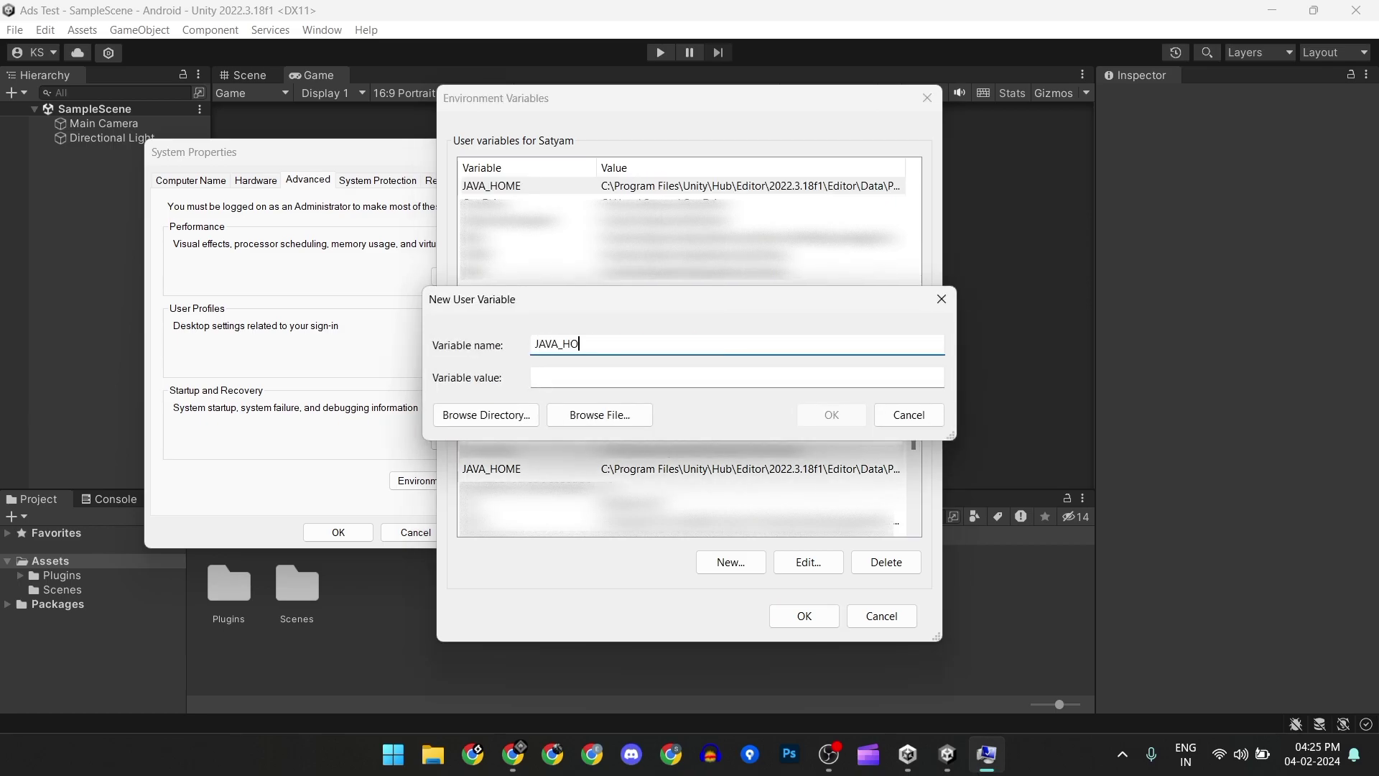
type("Me")
left_click(593, 376)
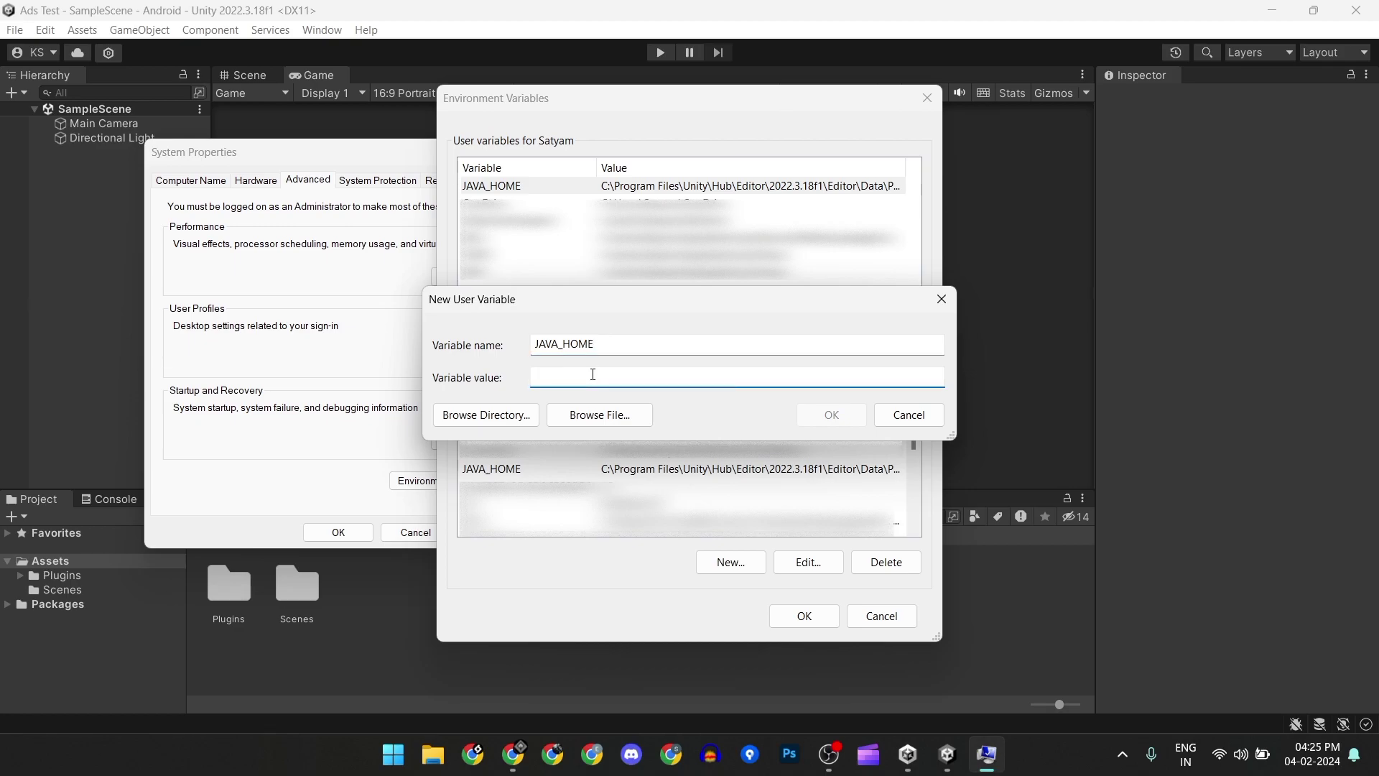
key("ctrl+v")
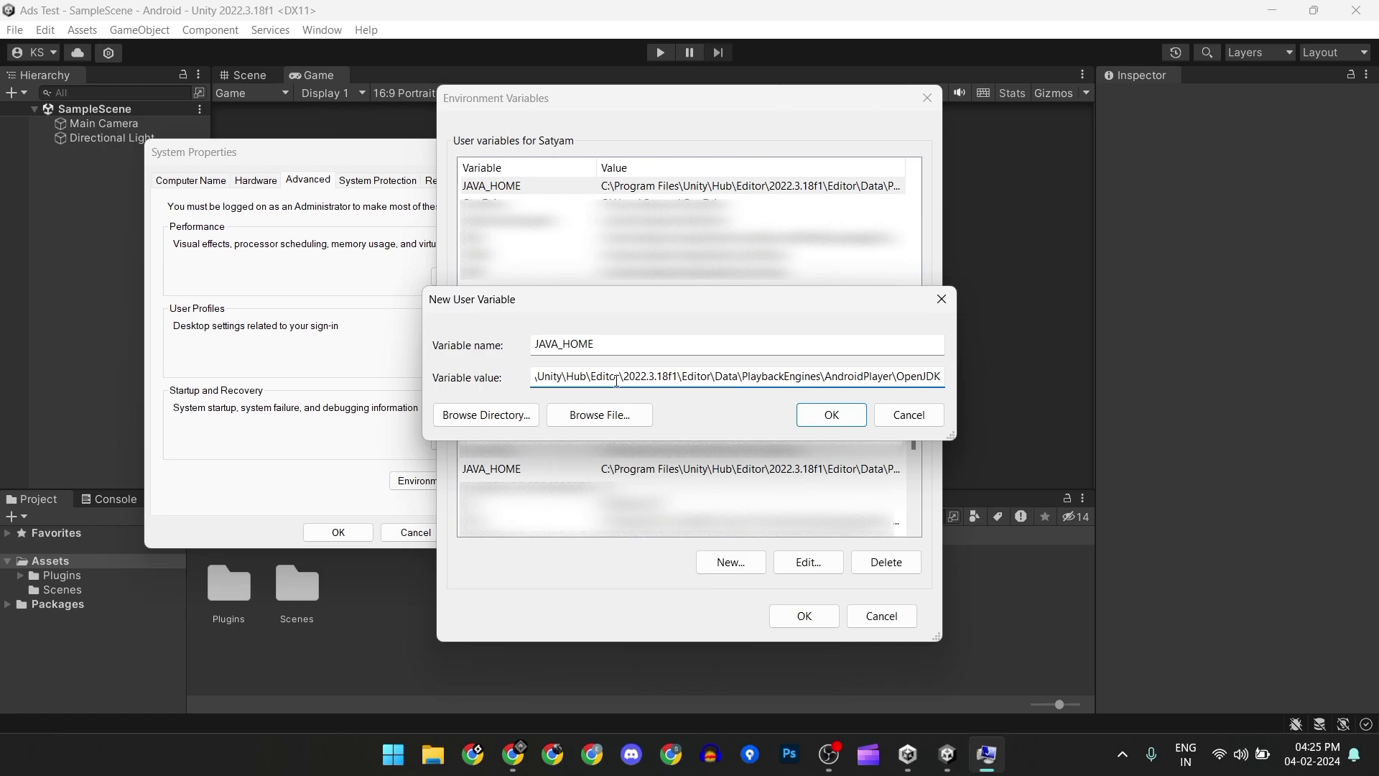
left_click(942, 299)
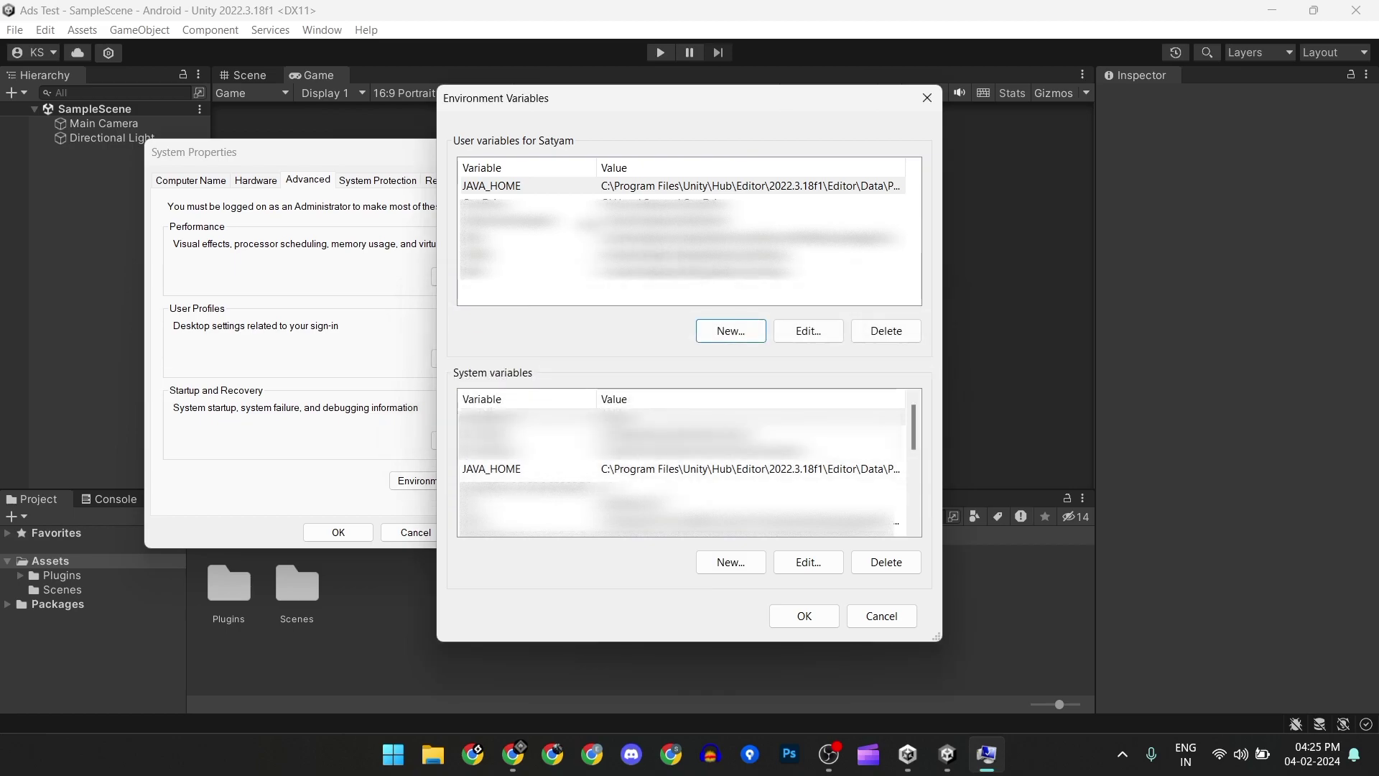
- Check the user and system JAVA_HOME entries, apply, and close System Properties
left_click(611, 188)
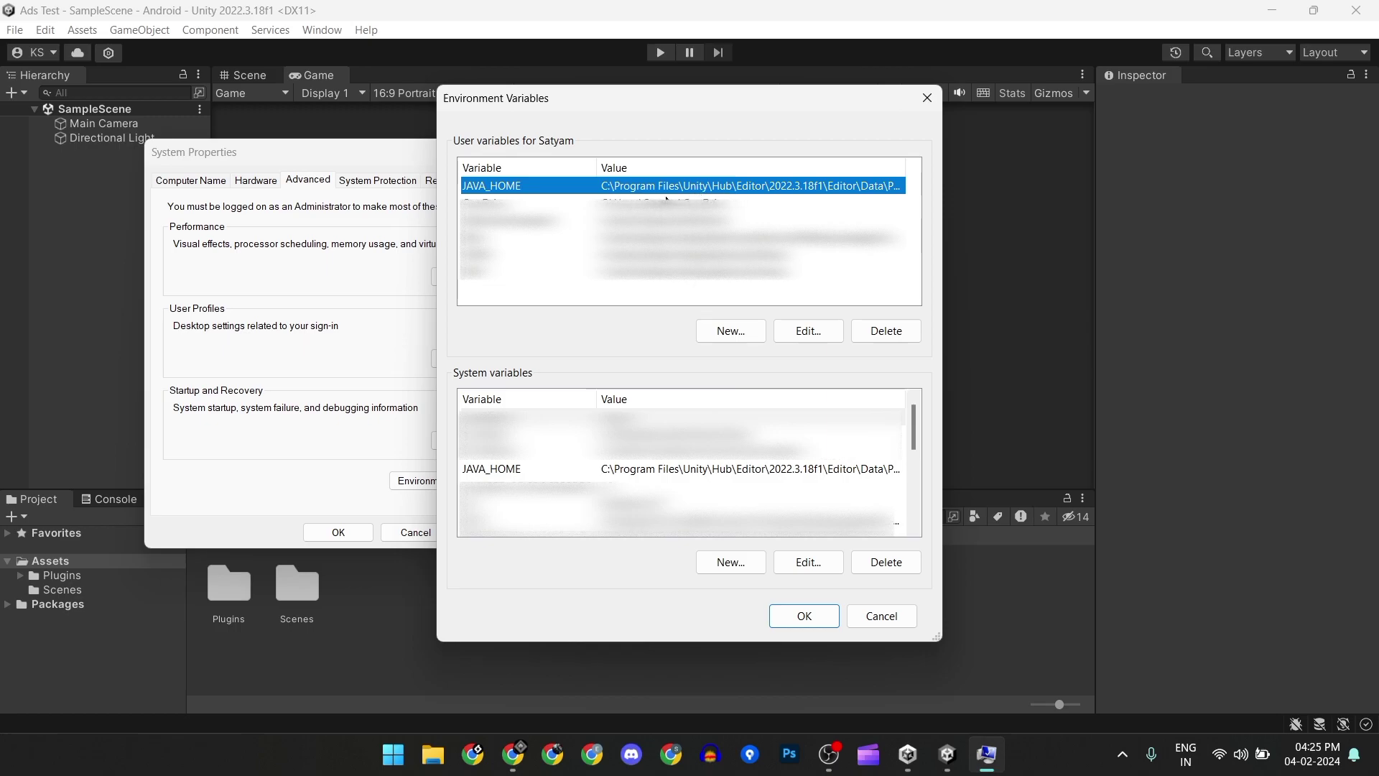
left_click(656, 471)
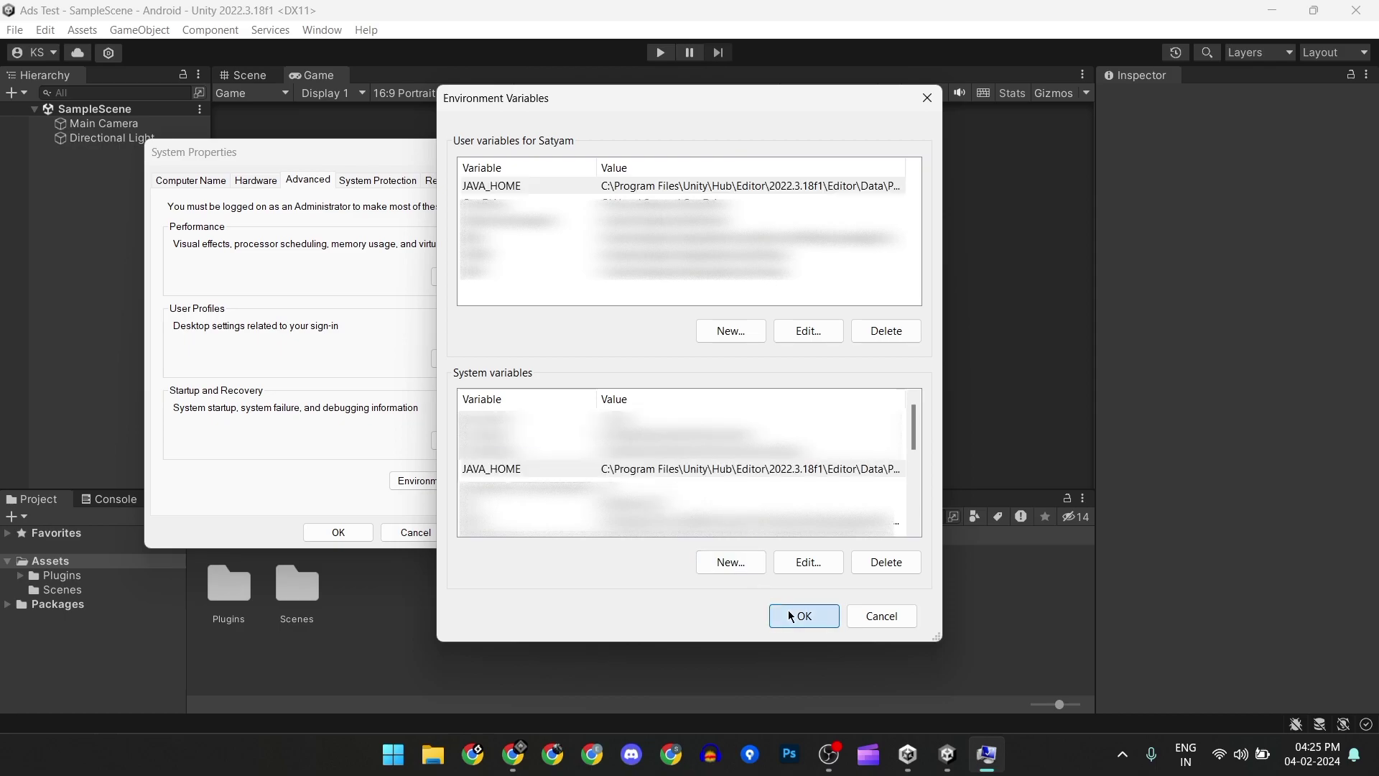
left_click(804, 615)
left_click(336, 532)
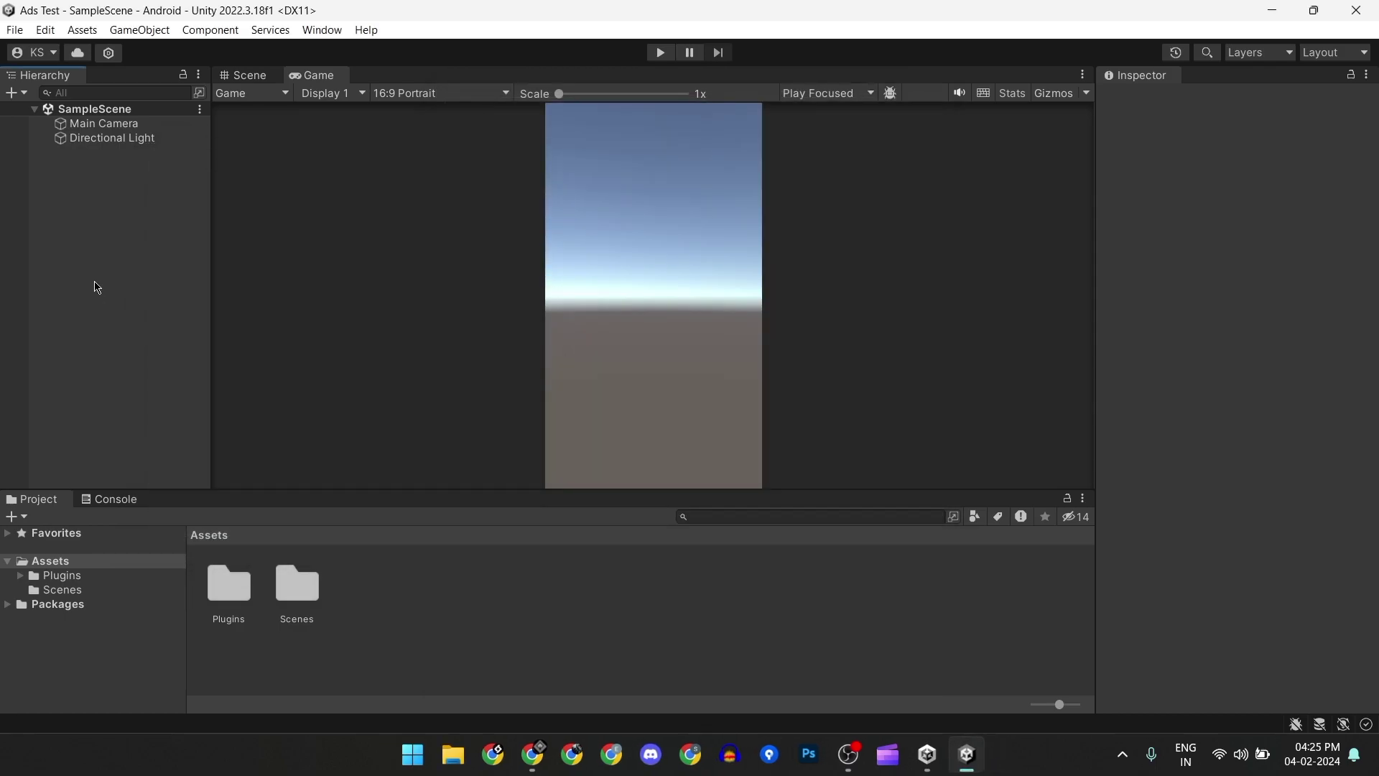
- Browse the Hierarchy's create menu for a UI element, then clear the Hierarchy selection
right_click(115, 269)
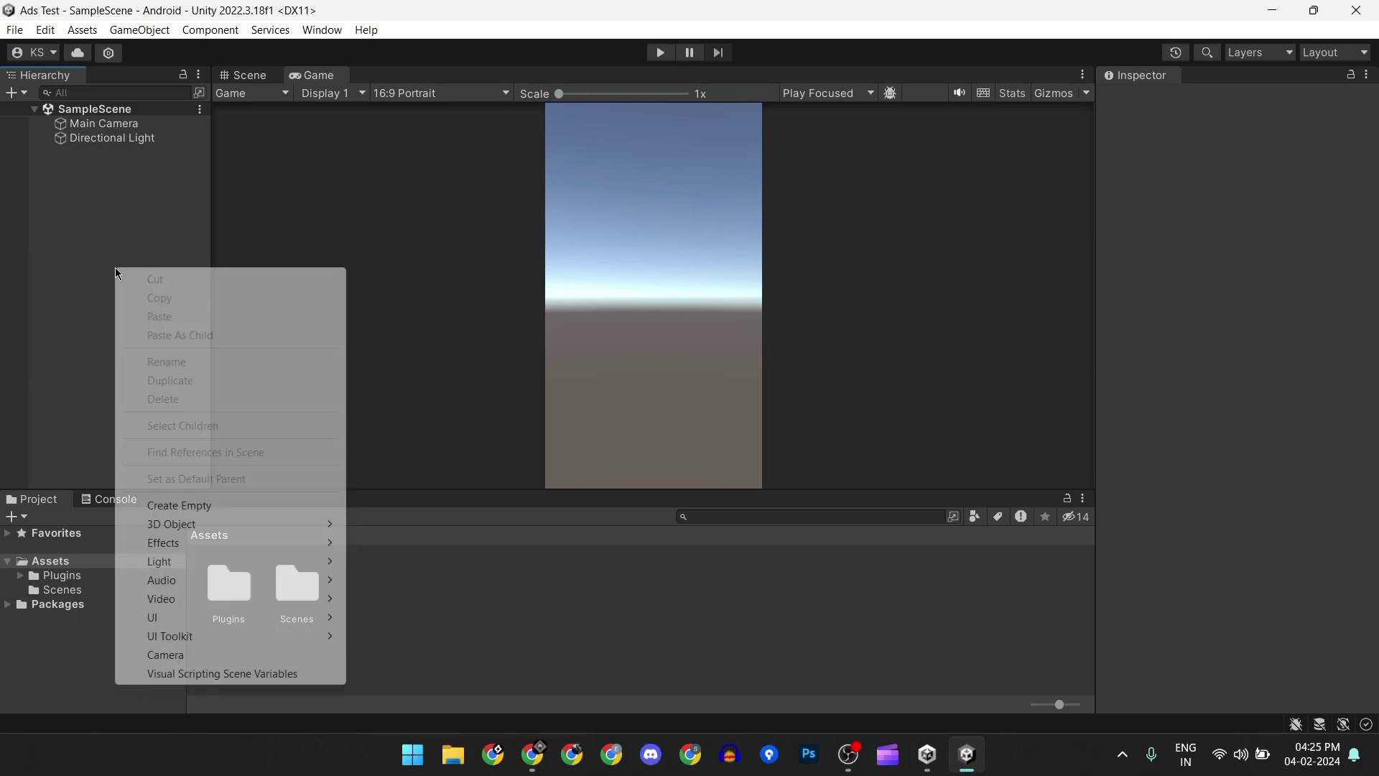
mouse_move(223, 617)
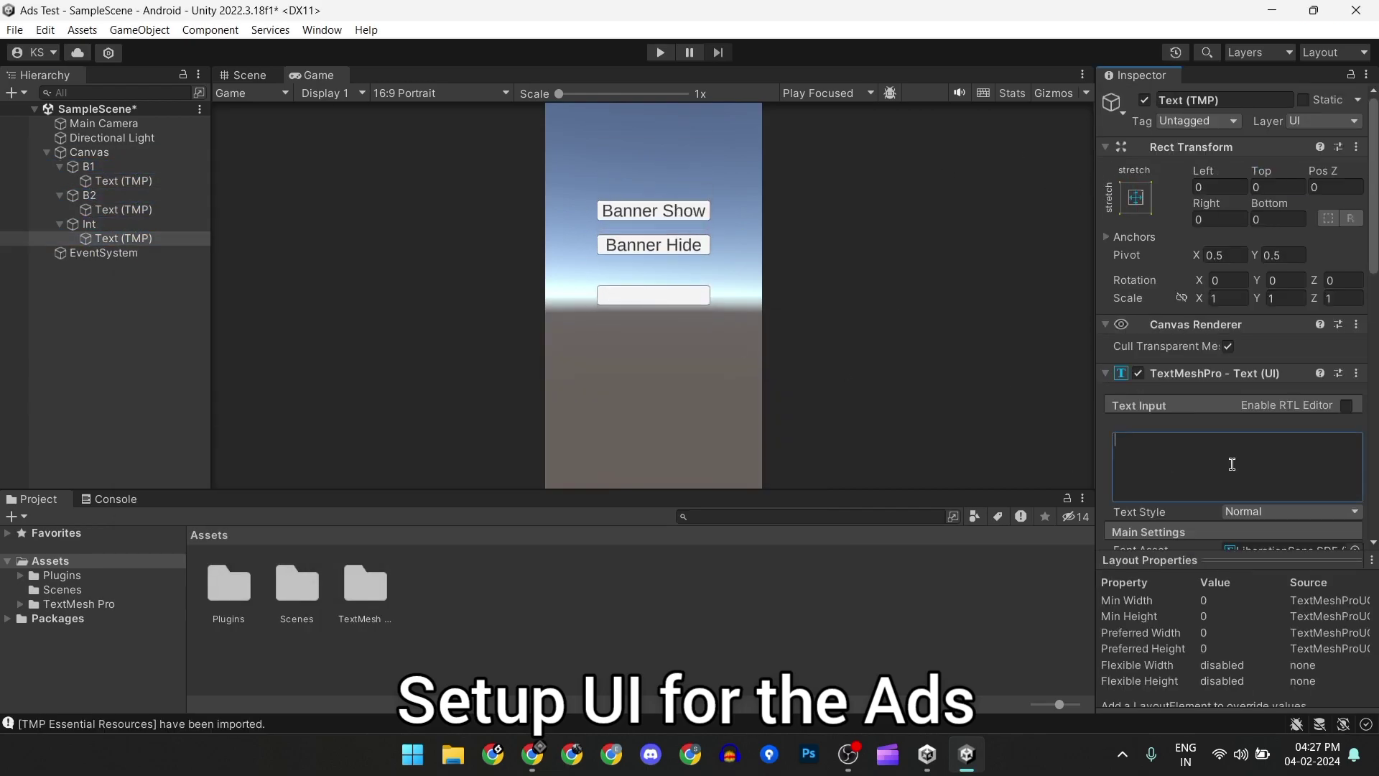
left_click(127, 378)
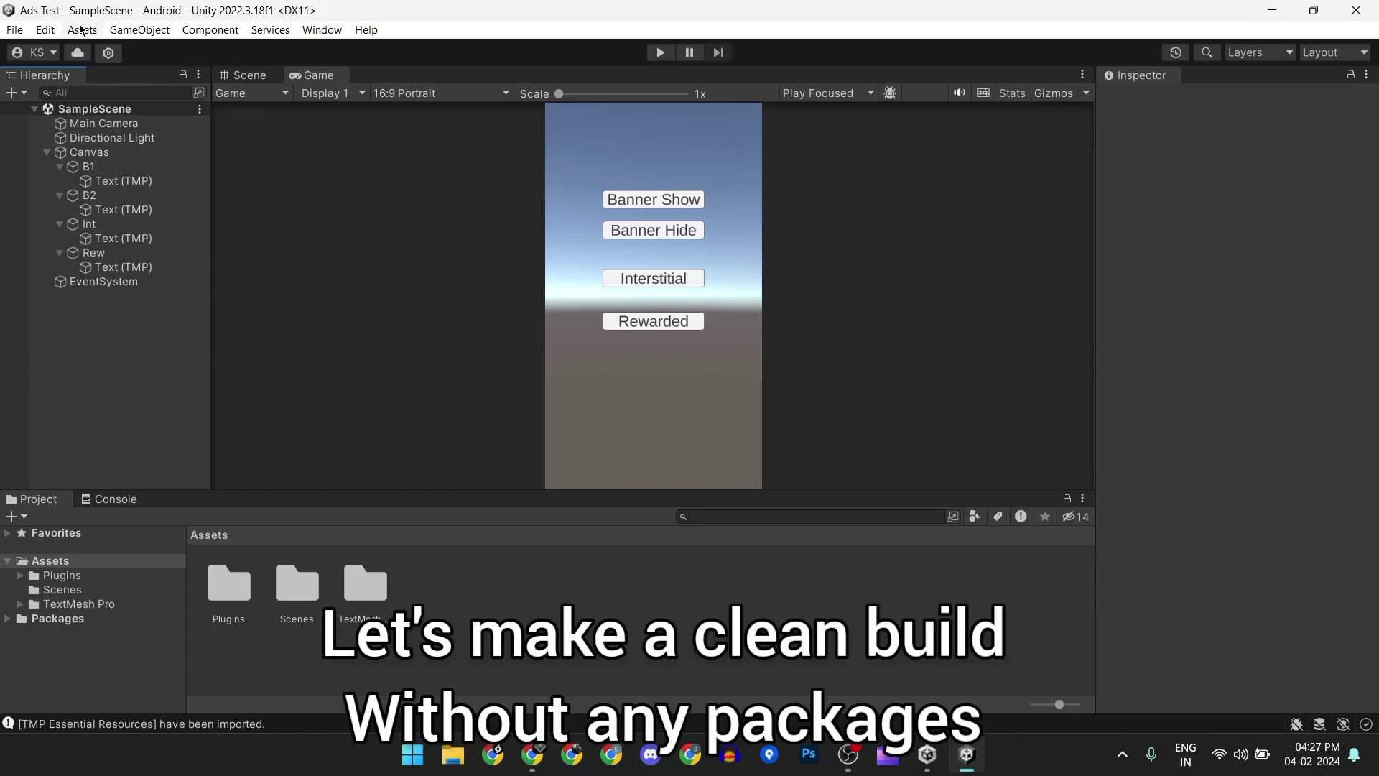
- Refresh the Run Device list in File > Build Settings
left_click(14, 30)
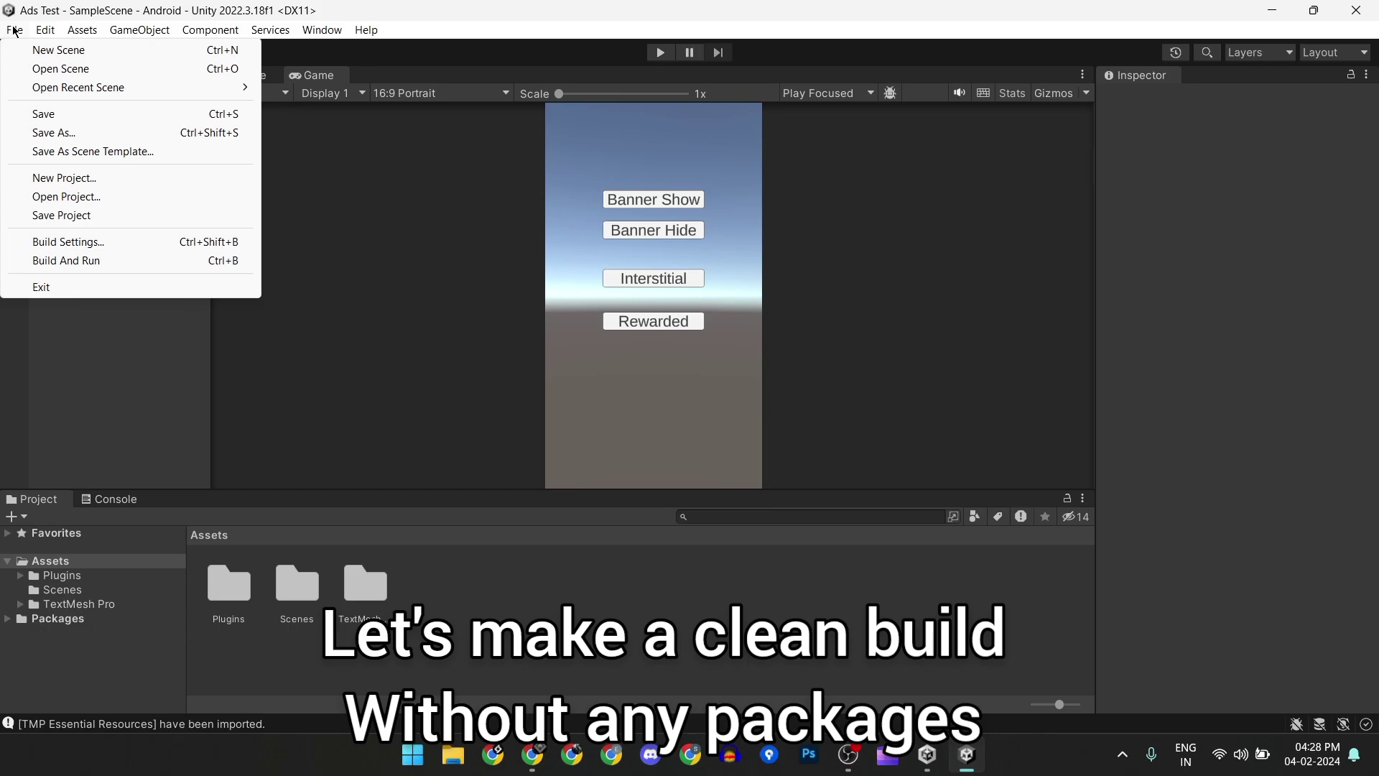
left_click(132, 242)
left_click(925, 429)
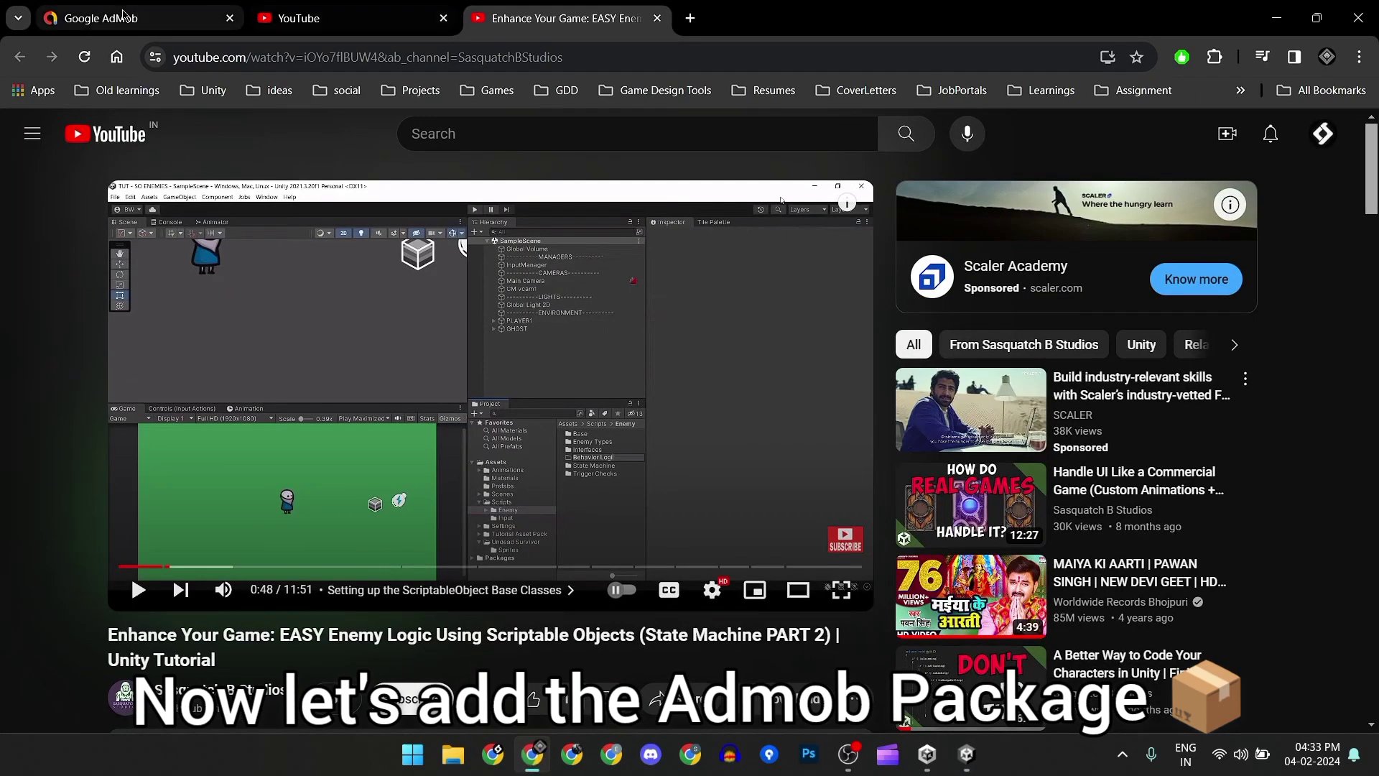
- Close the leftover YouTube tabs in Chrome
left_click(144, 18)
left_click(406, 17)
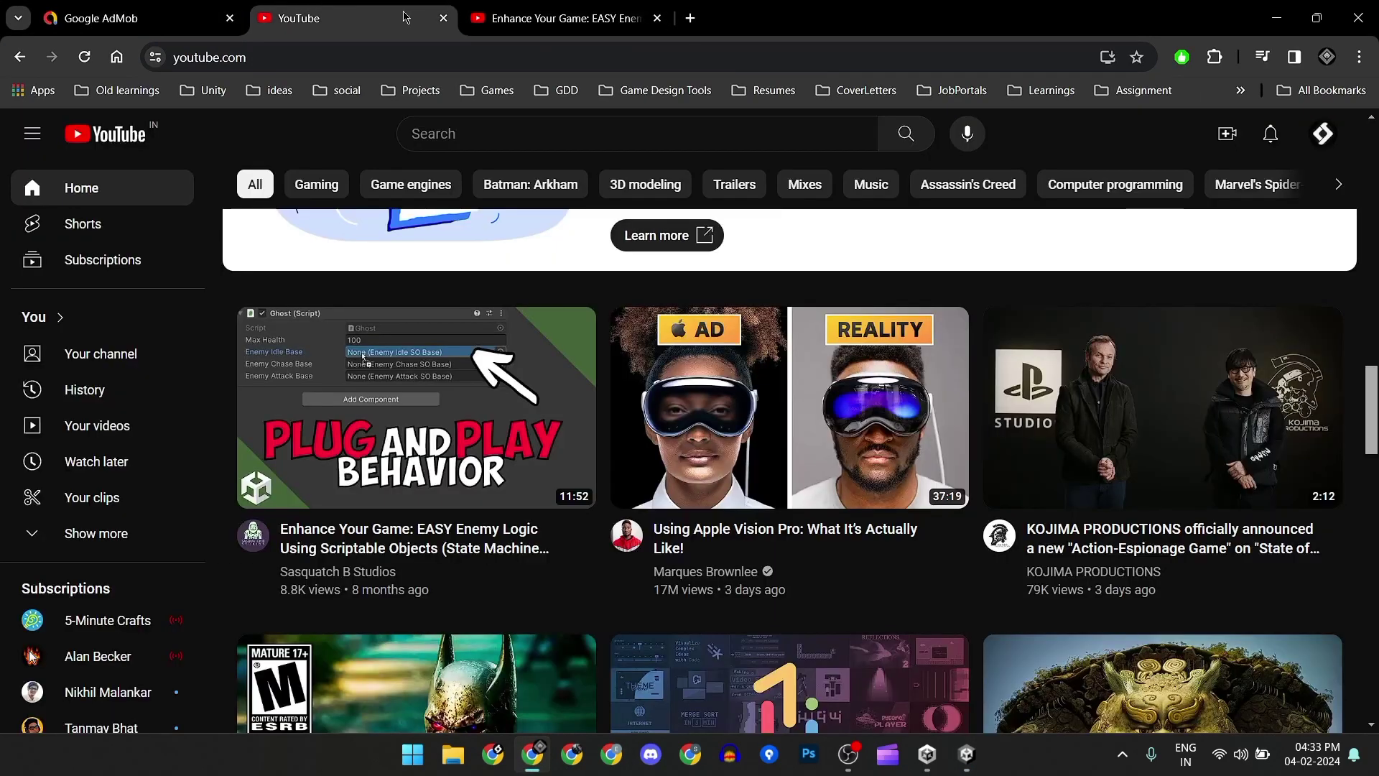
left_click(443, 18)
left_click(443, 17)
- Search 'admob unity plugin' in a new tab and open the Get started | Unity guide
left_click(264, 17)
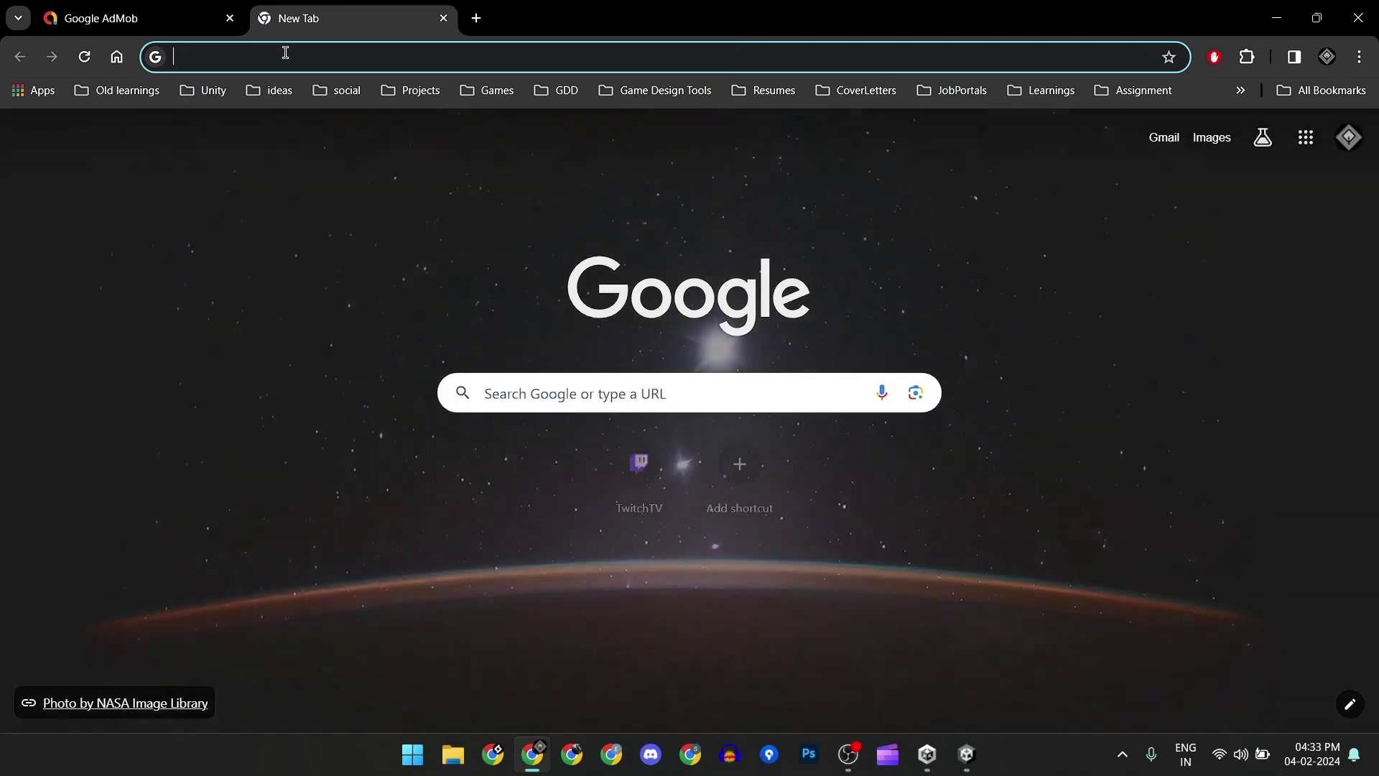
left_click(287, 55)
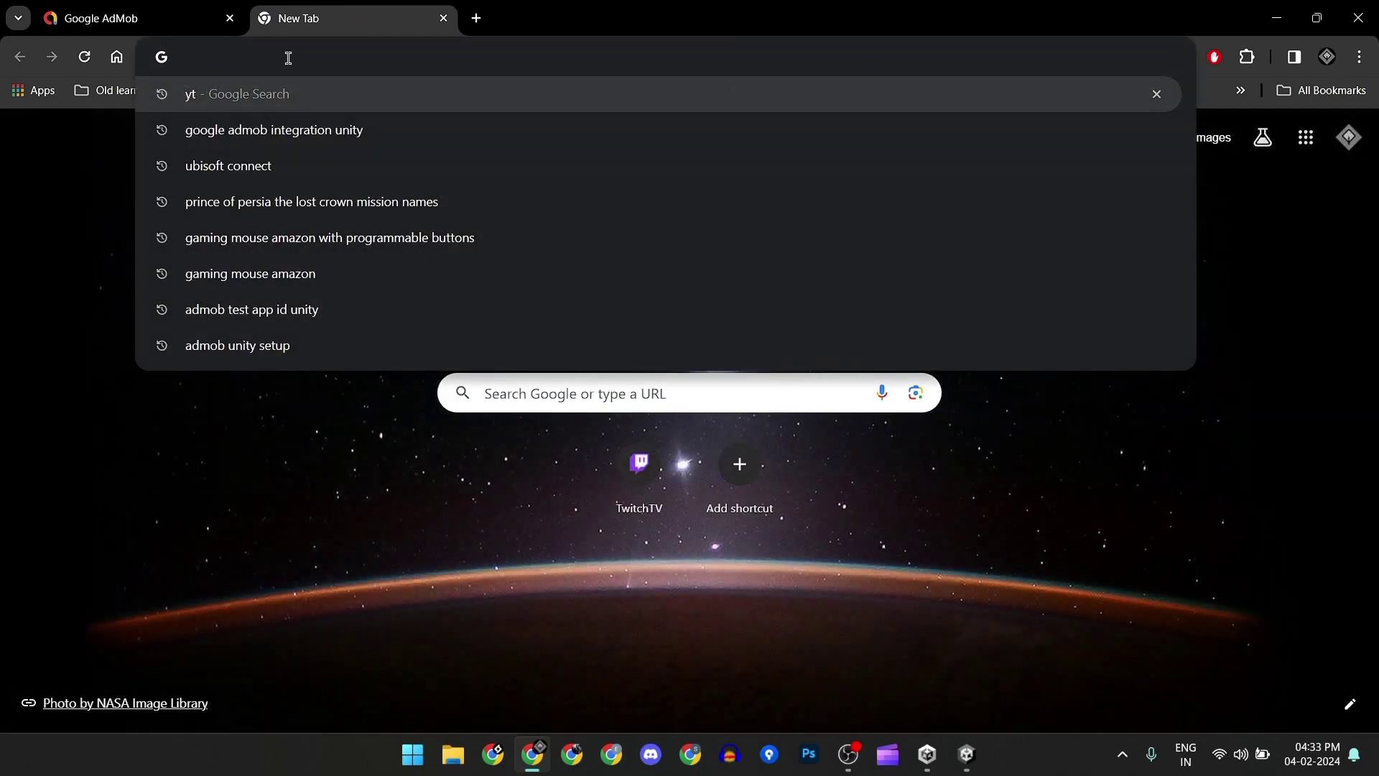
type("admob")
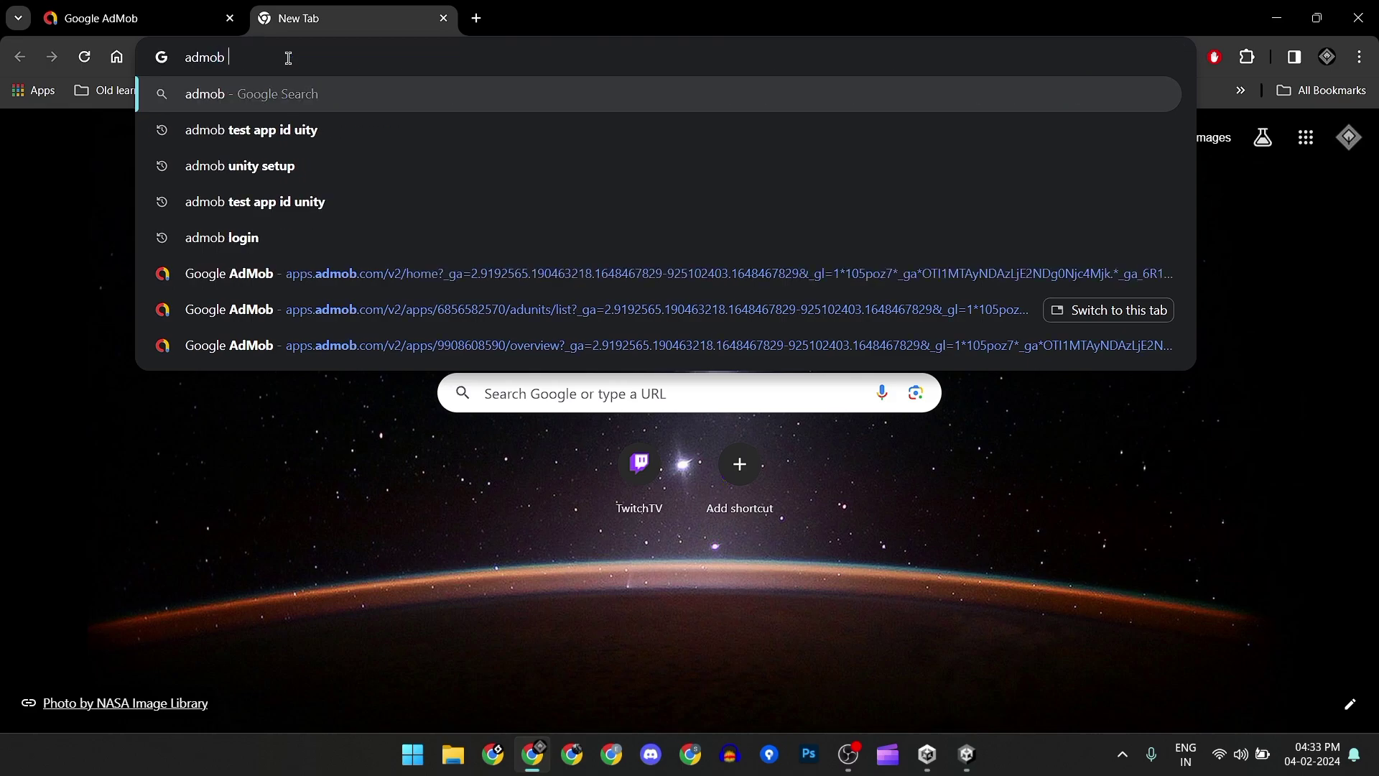
type(" unity p")
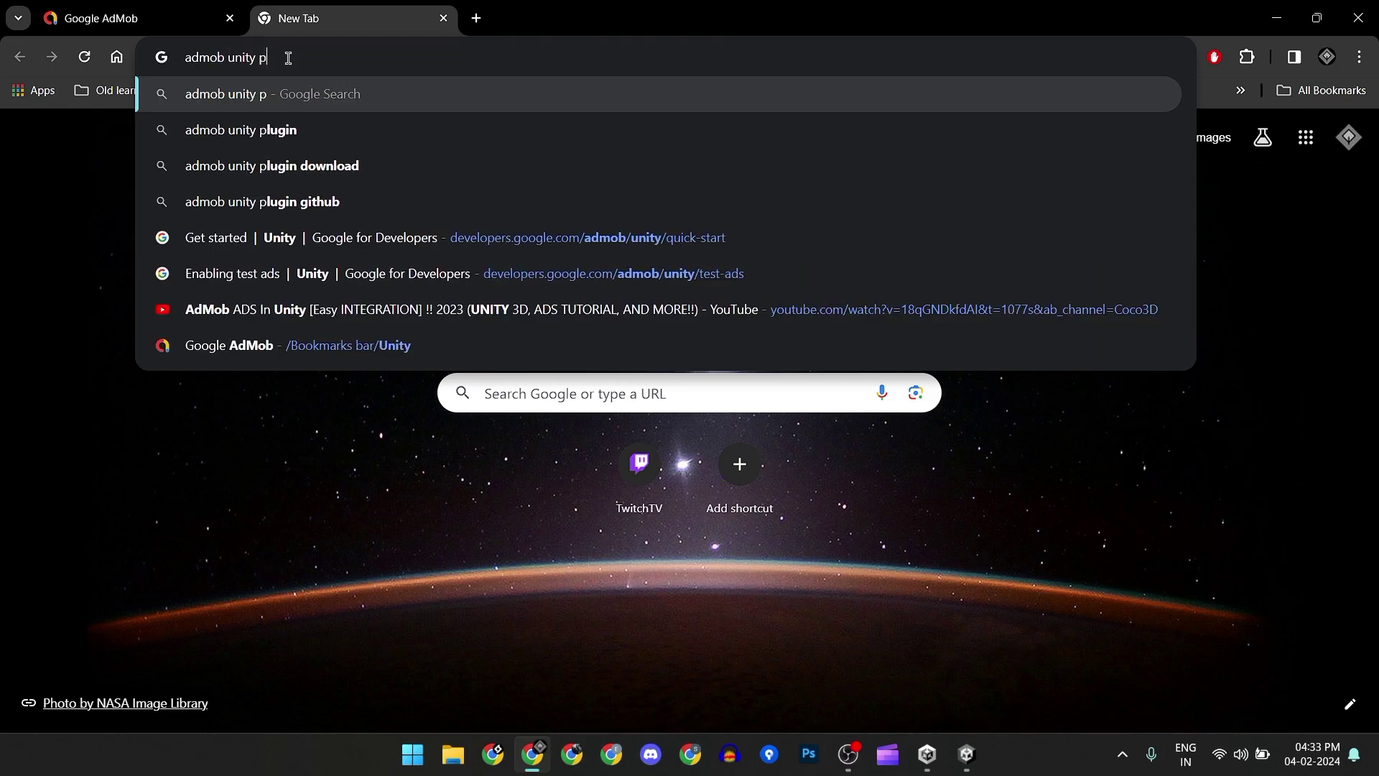
type("lugin")
key("Return")
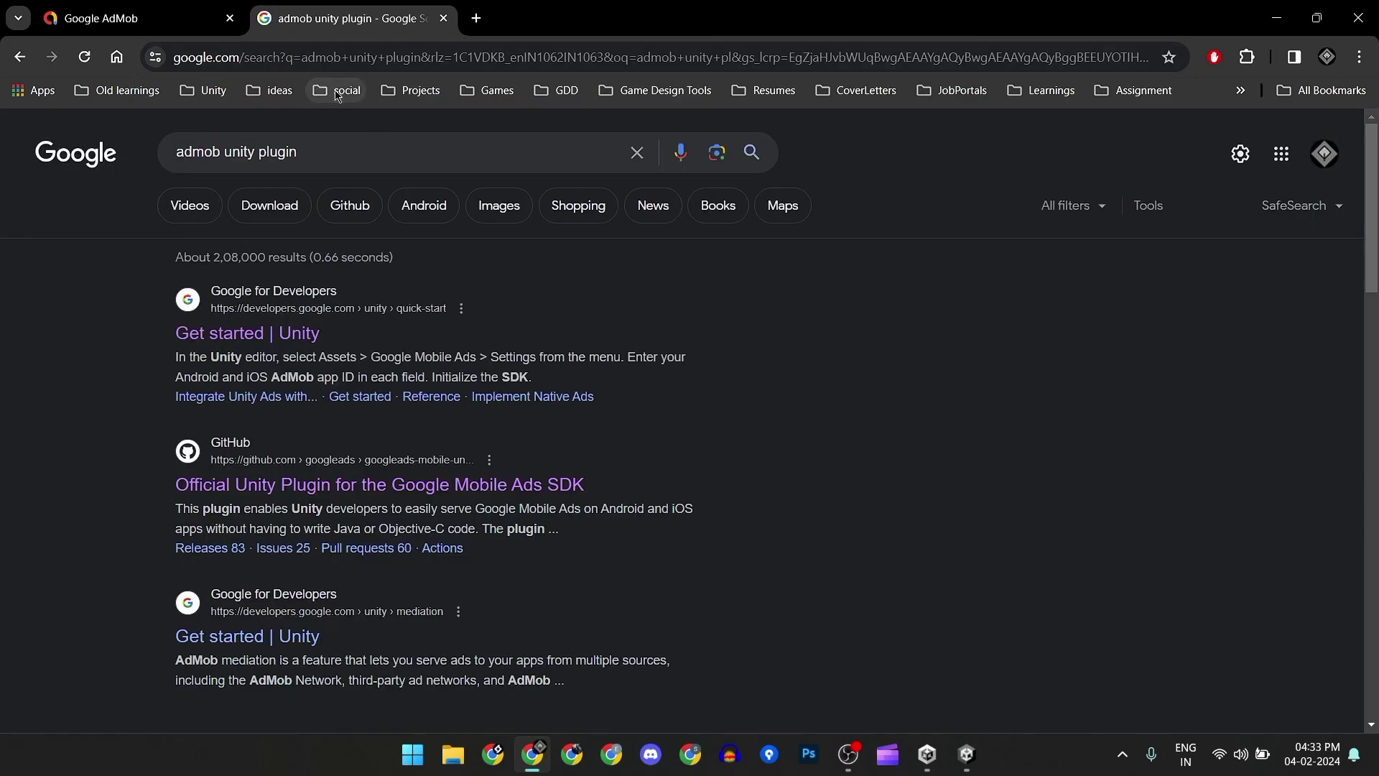
left_click(235, 340)
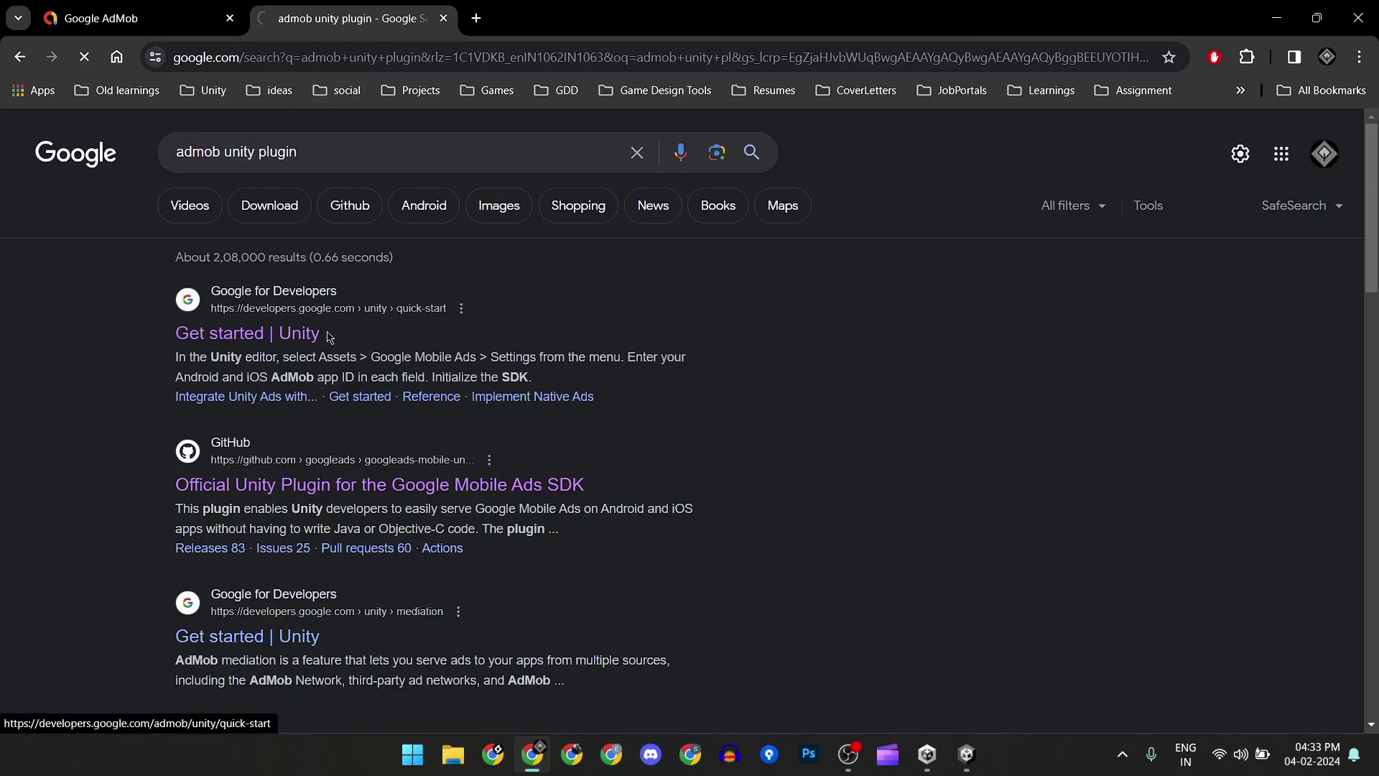
- Go to the v8.7.0 plugin release page, view its Assets, and minimize Chrome
scroll(721, 360, "down", 1)
scroll(721, 360, "down", 4)
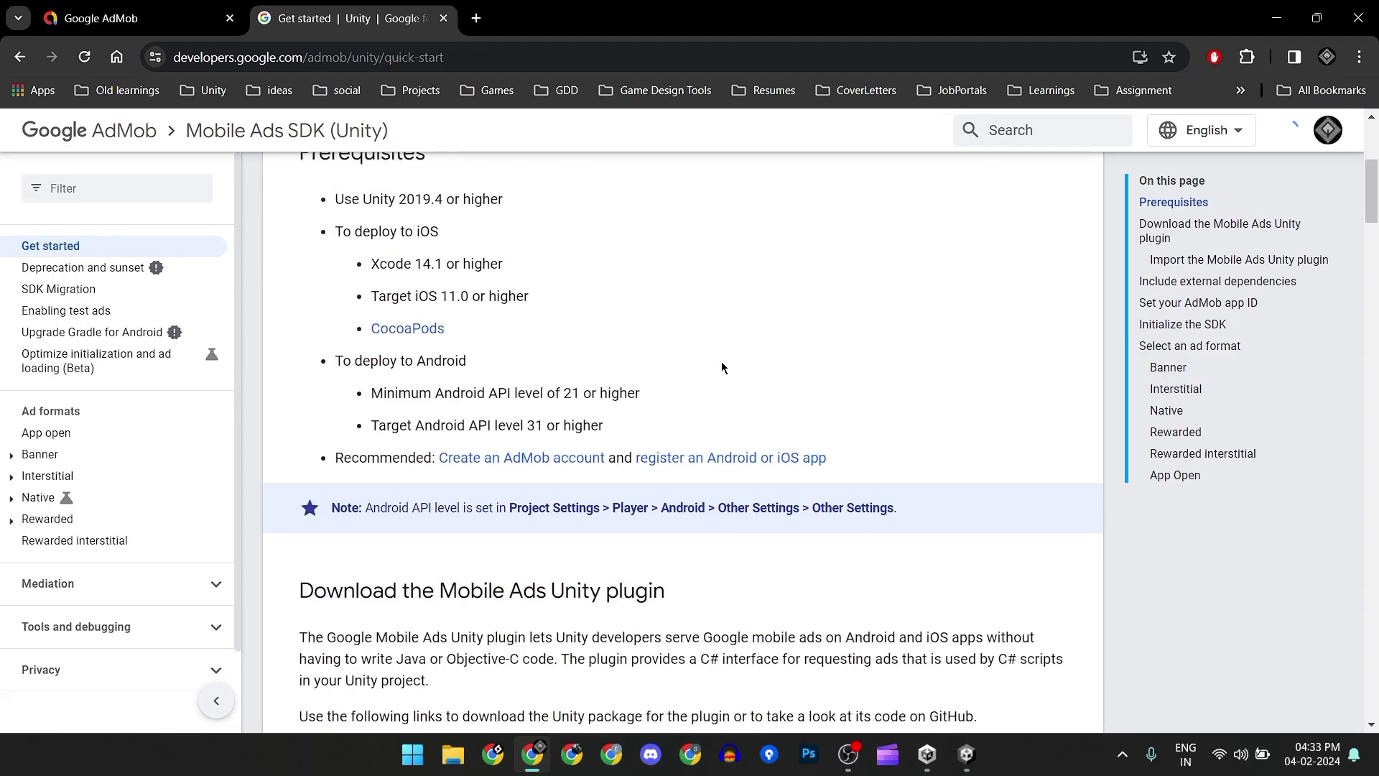
scroll(721, 360, "down", 5)
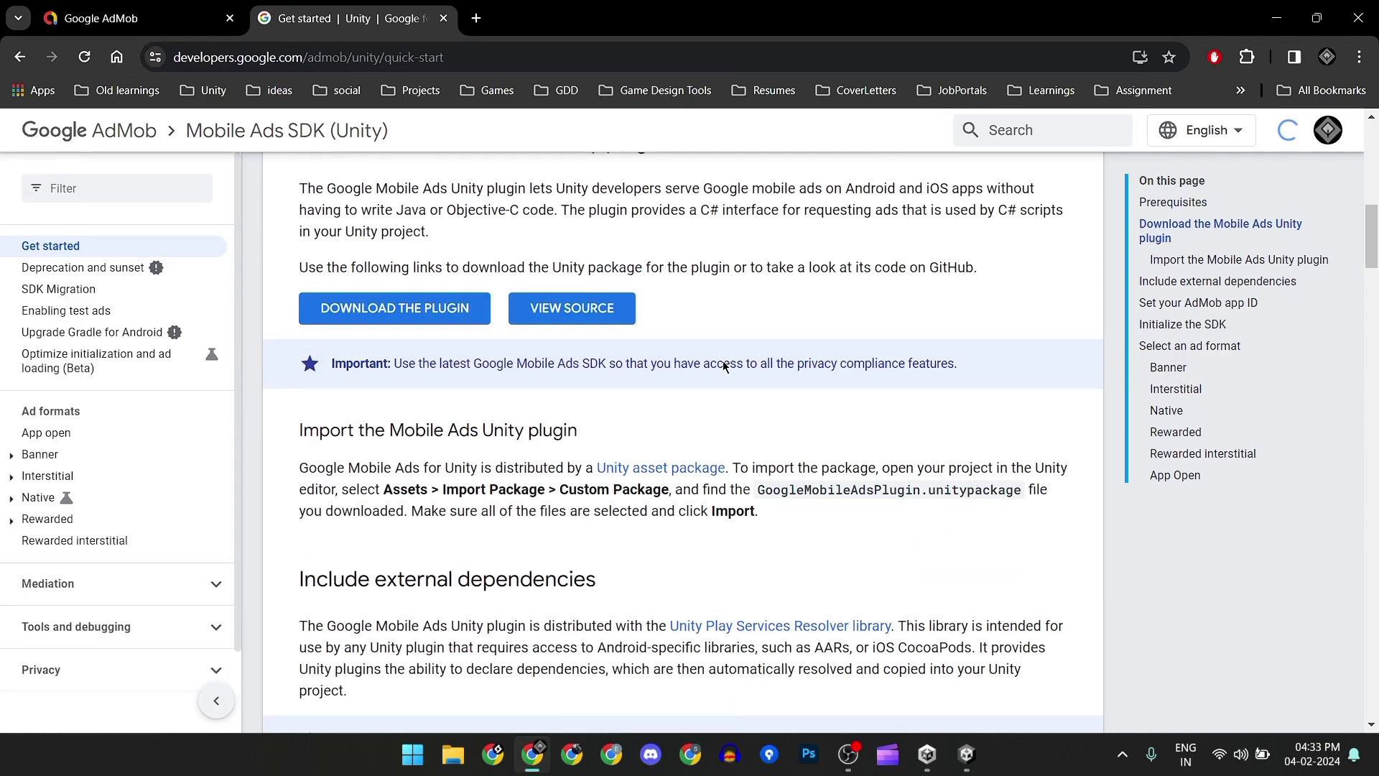
left_click(440, 311)
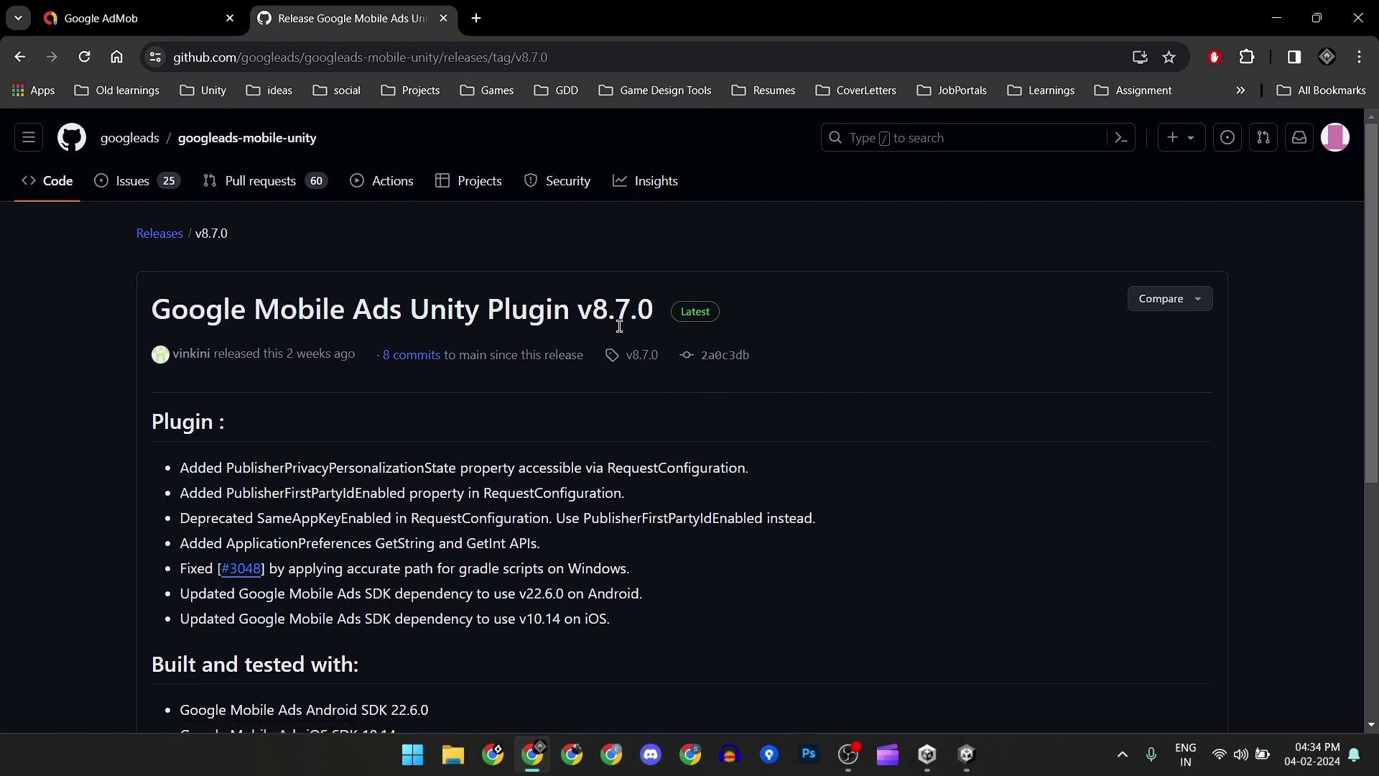
scroll(891, 405, "down", 5)
scroll(919, 404, "up", 5)
scroll(962, 408, "down", 5)
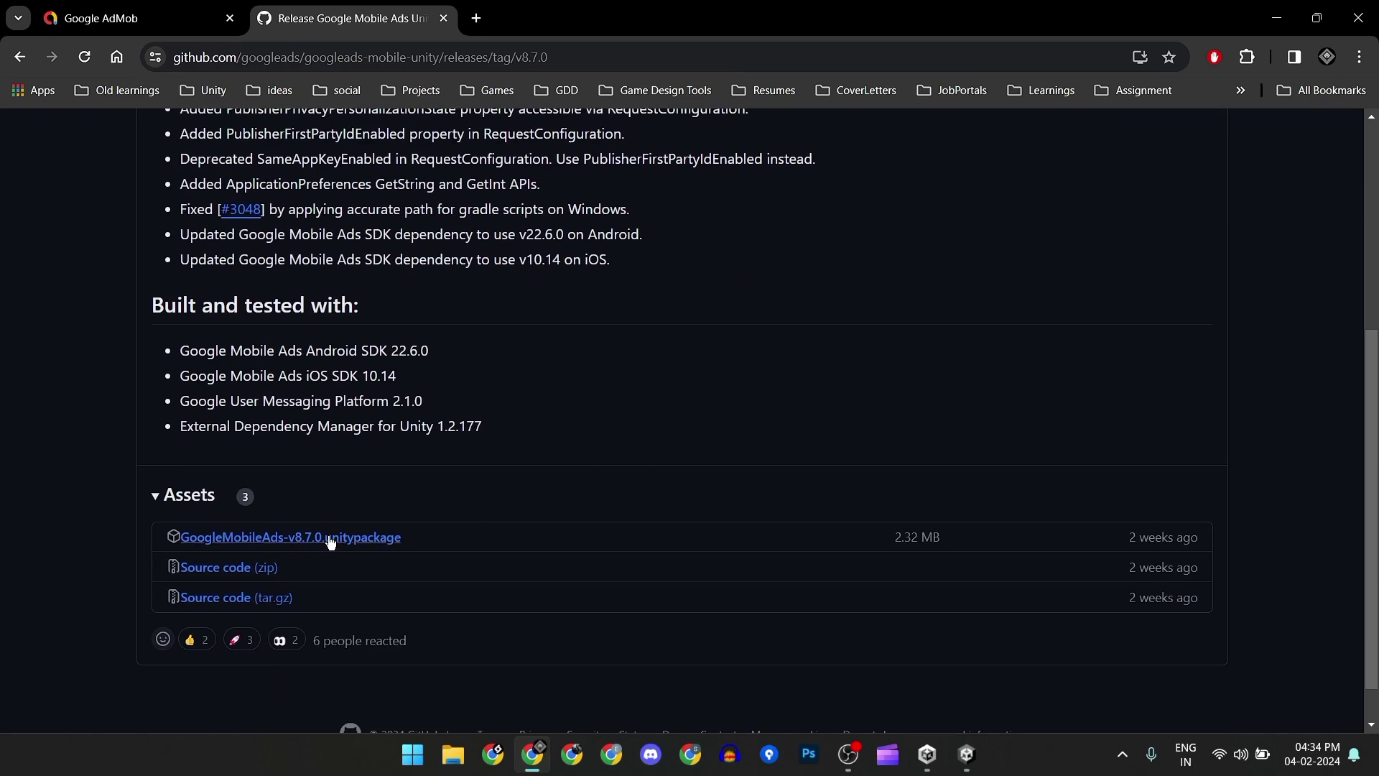
left_click(1274, 19)
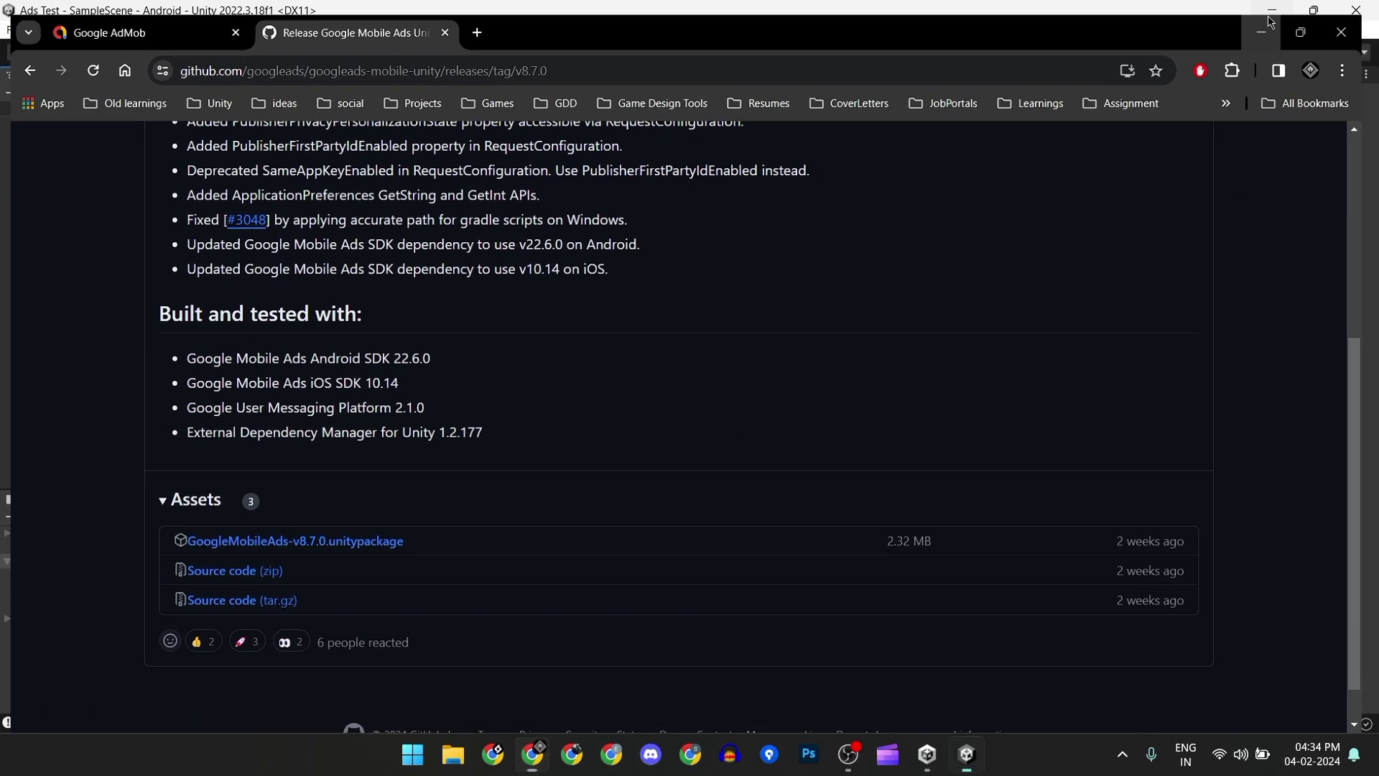
- Drag the GoogleMobileAds-v8.7.0 package from Downloads onto the Unity project's Assets panel
left_click(452, 754)
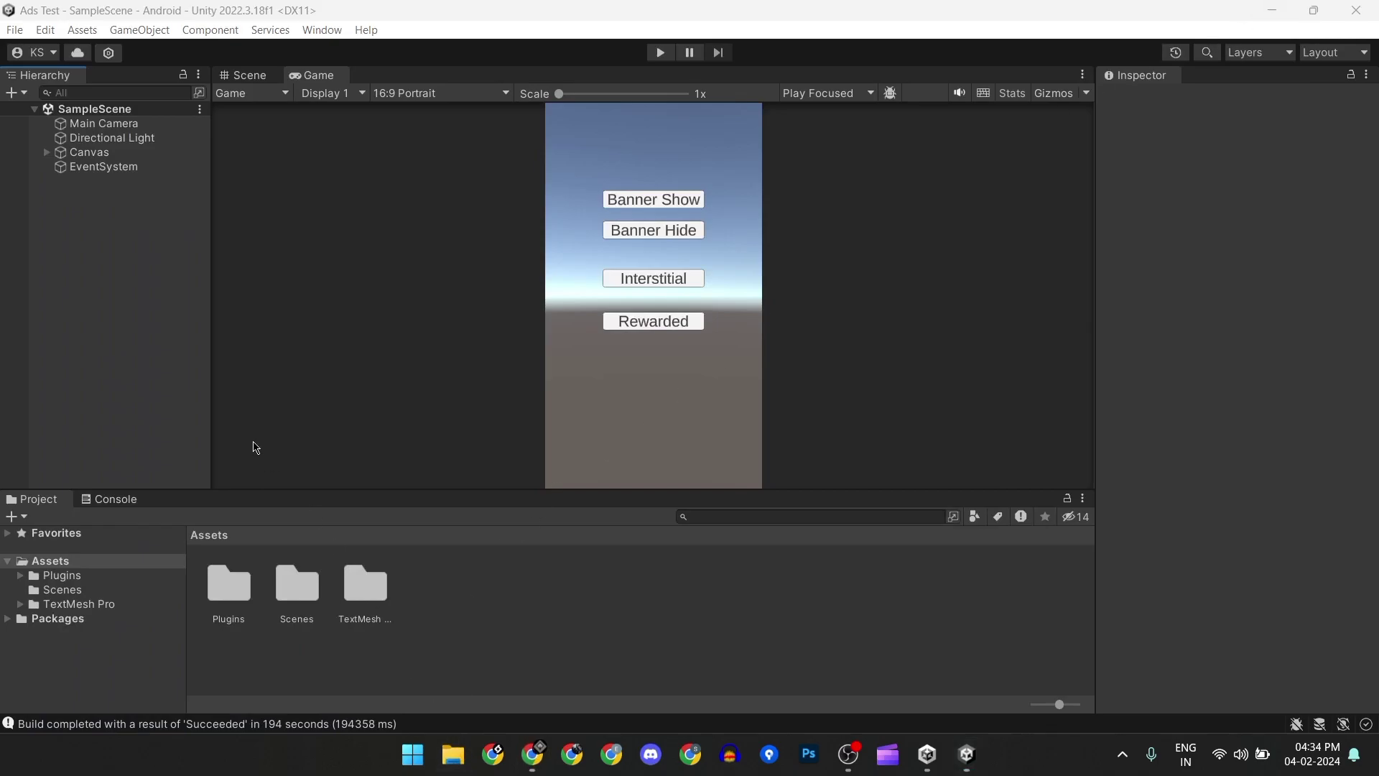
left_click(64, 259)
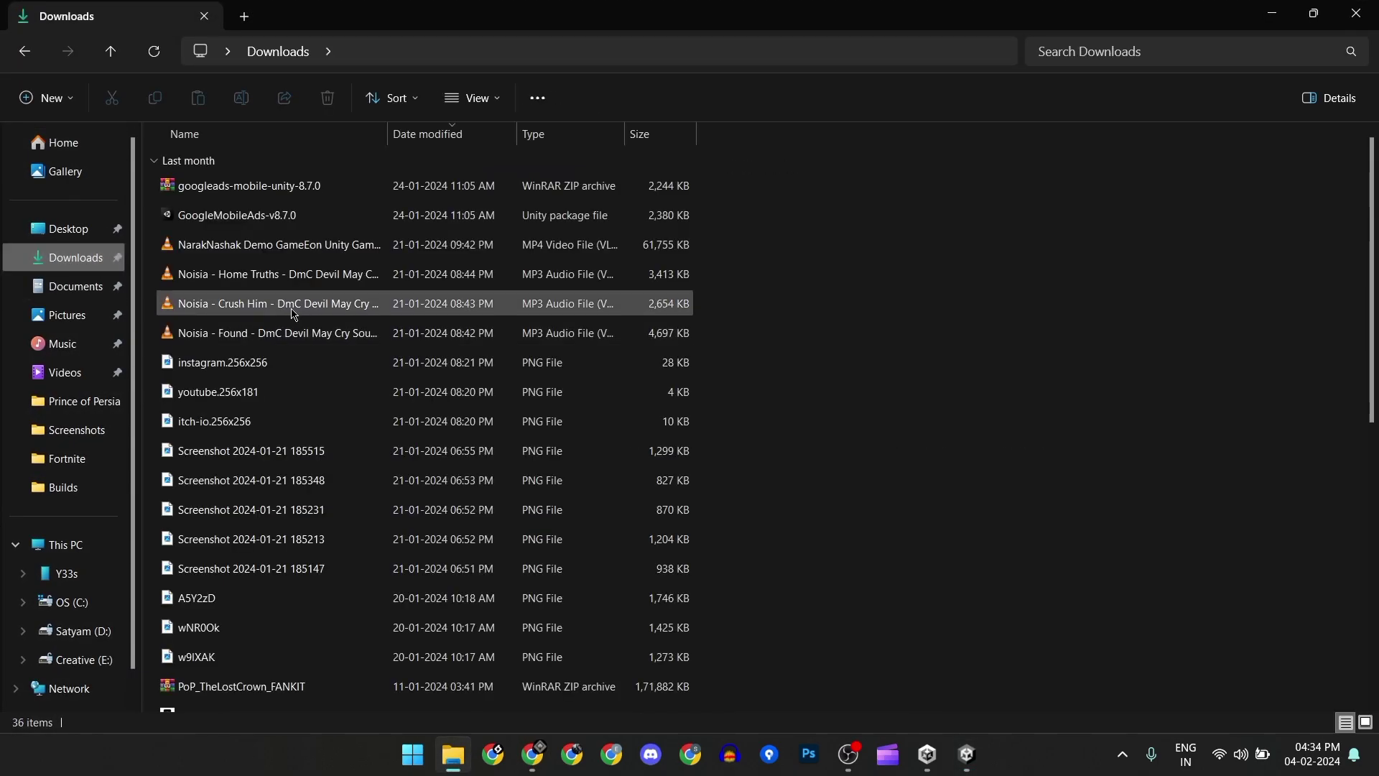
left_click(241, 217)
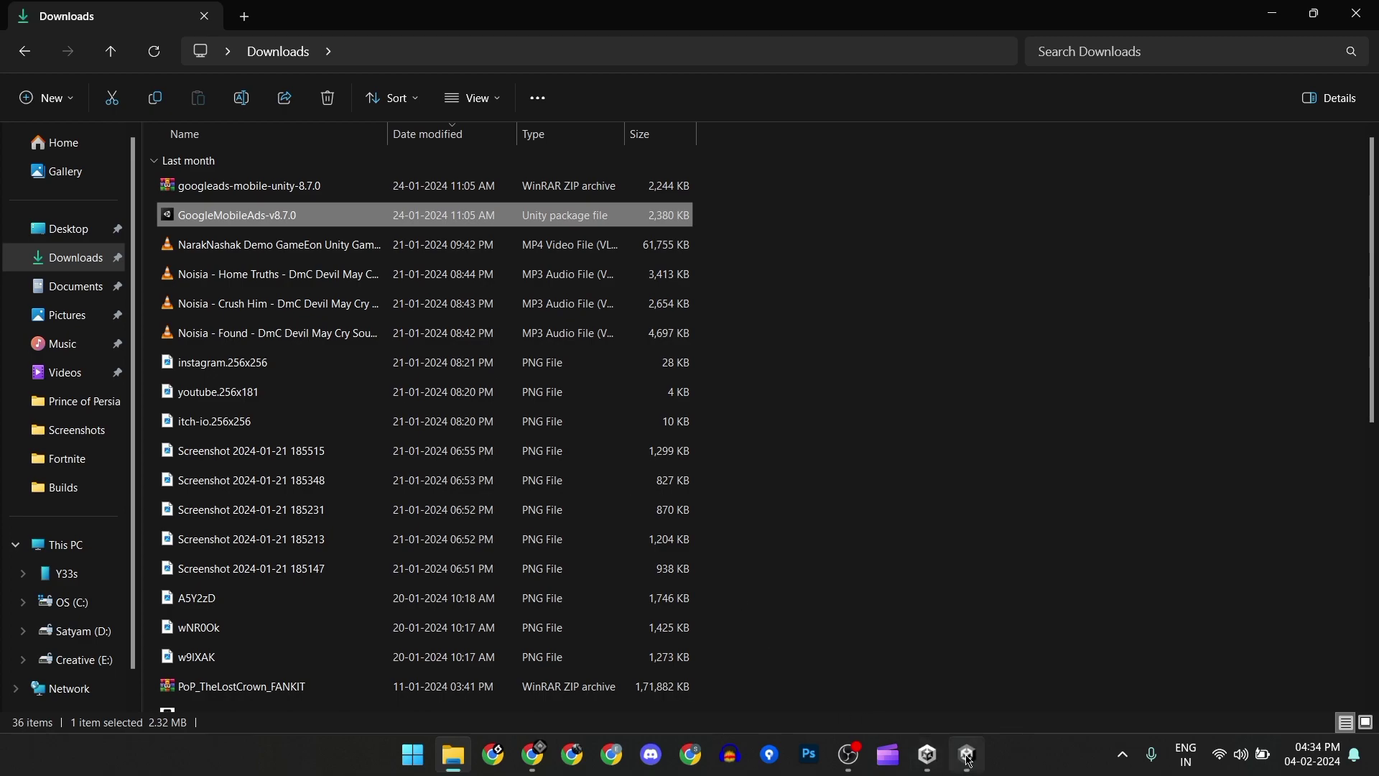
left_click(966, 754)
left_click(452, 754)
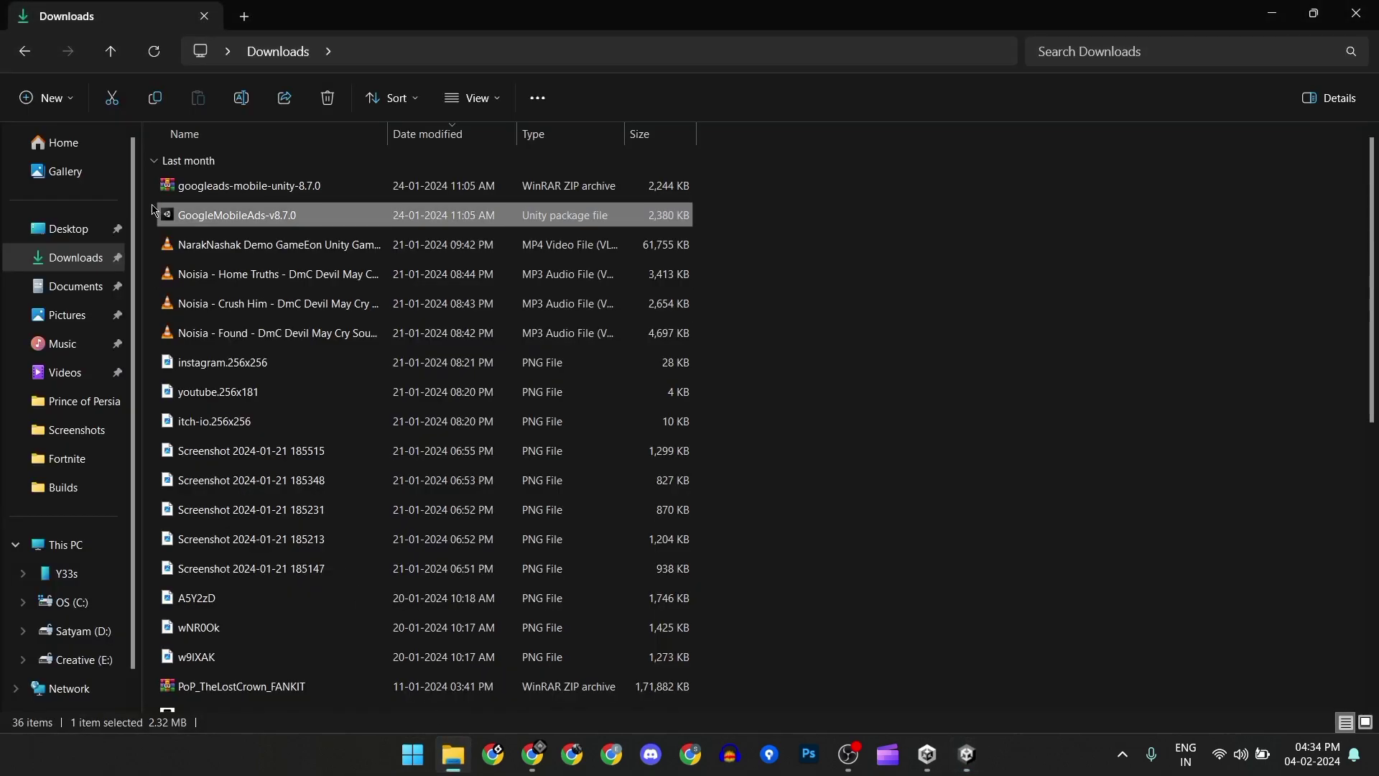
left_click_drag(225, 222, 846, 680)
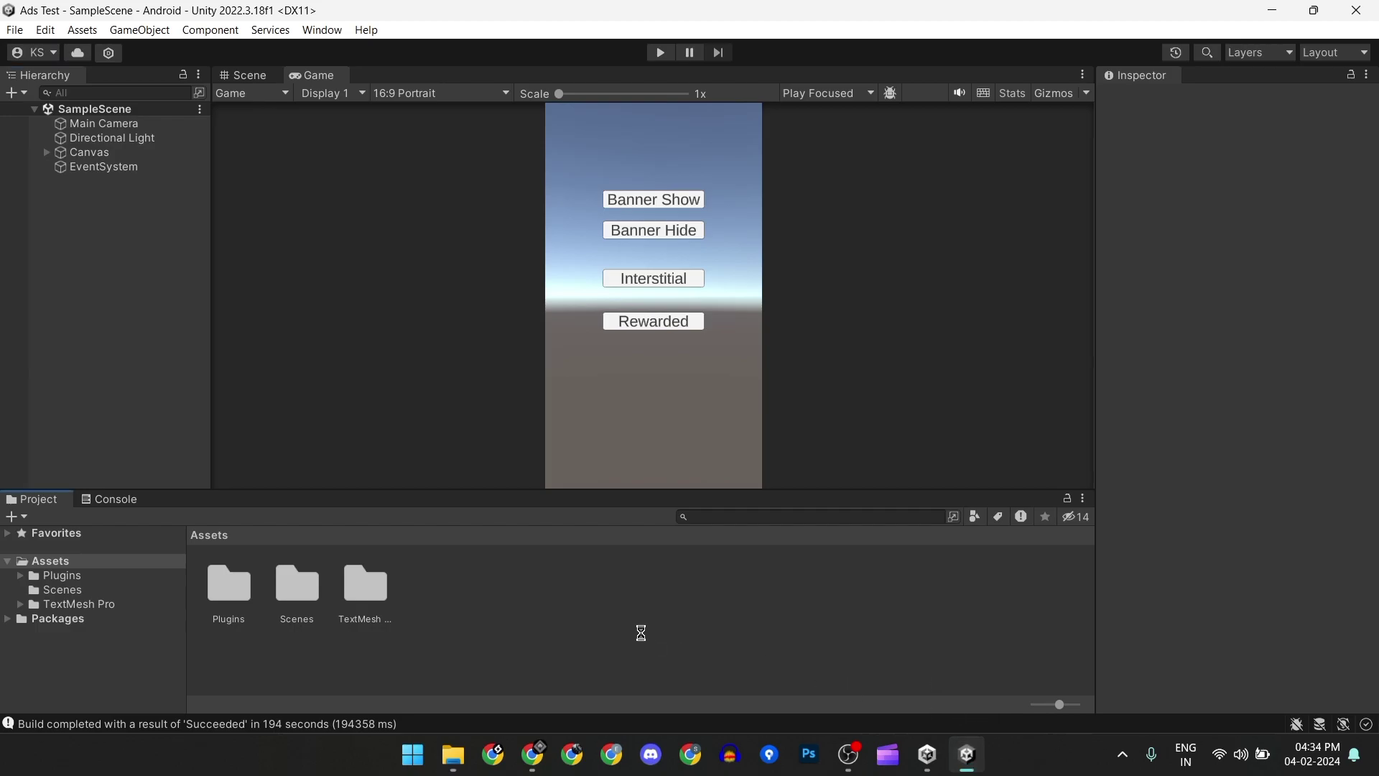
left_click_drag(640, 633, 639, 629)
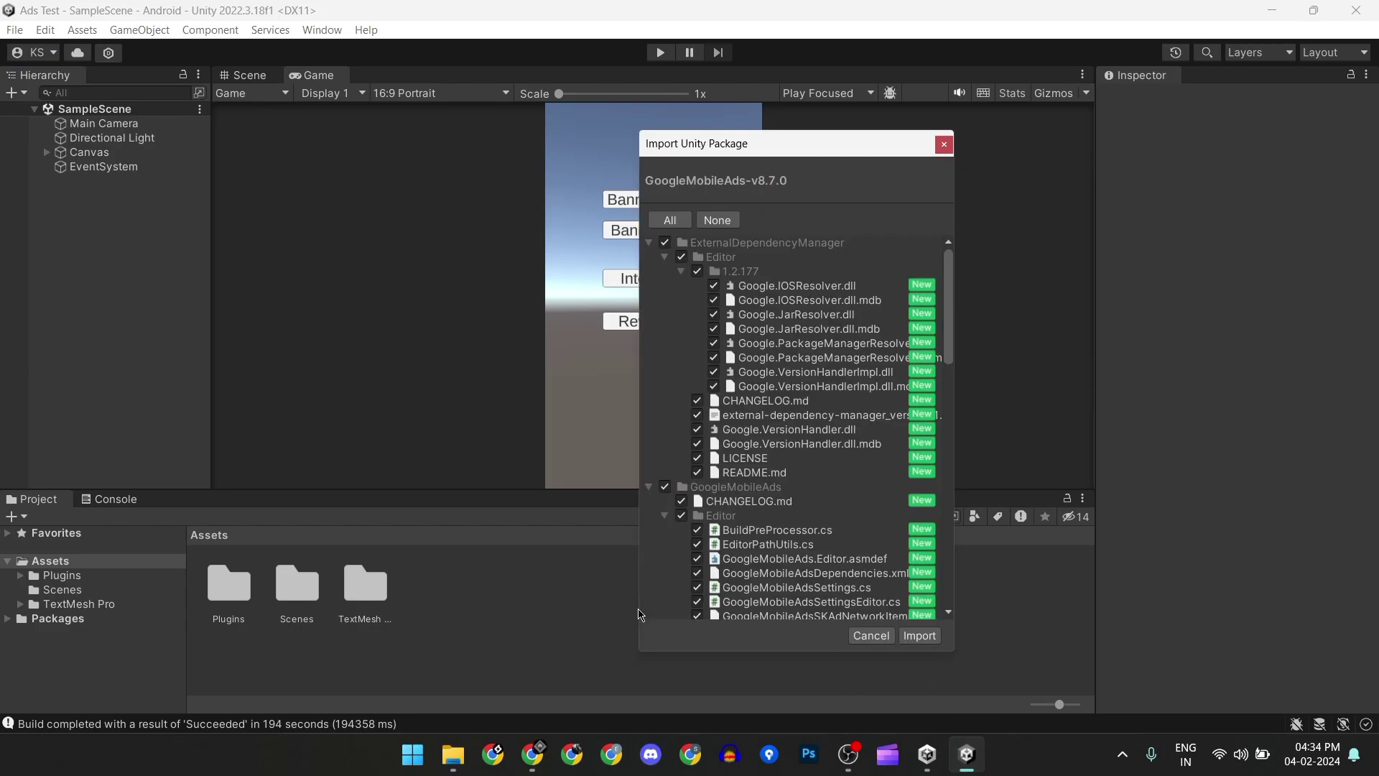
- Import all Google Mobile Ads package files and enable Android auto-resolution
left_click(919, 636)
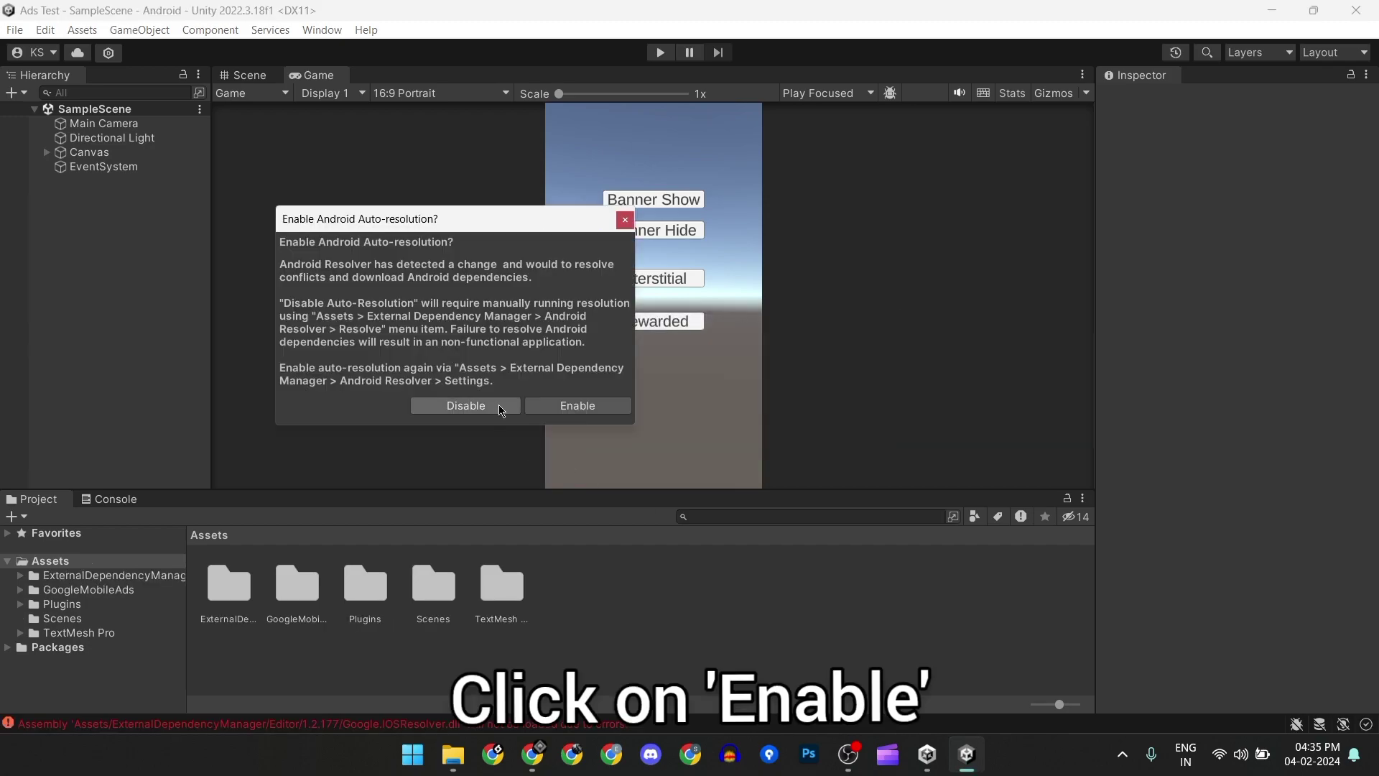
left_click(560, 406)
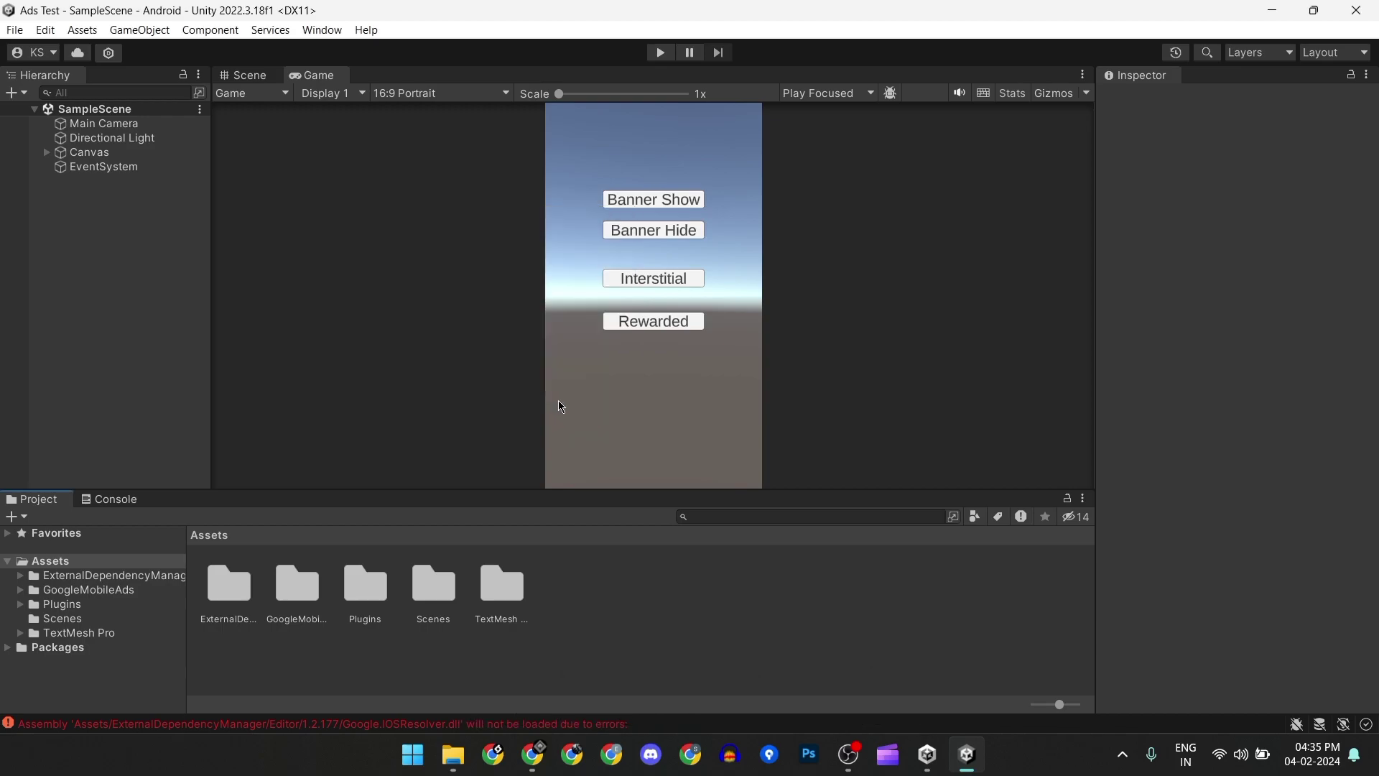
- Clear the old messages from the Console and return to the Project panel
left_click(140, 505)
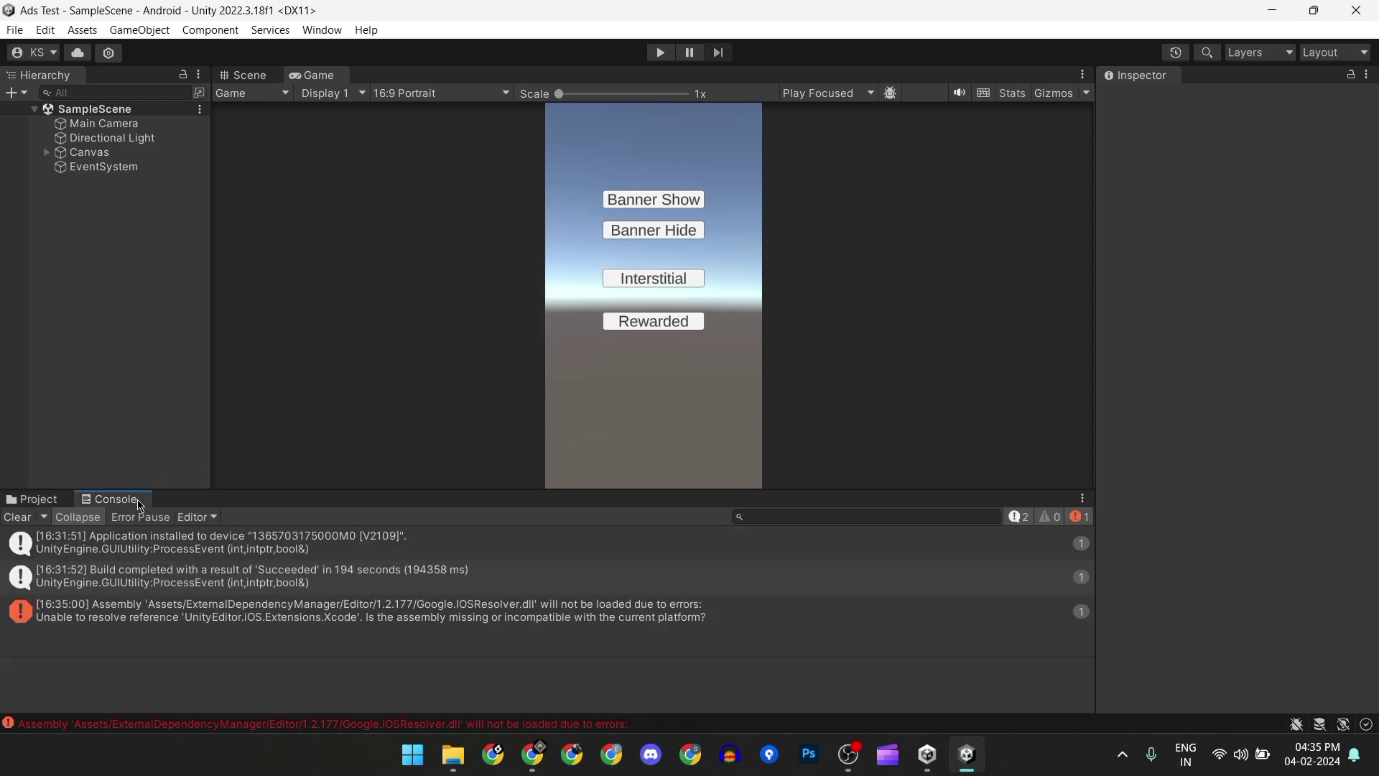
left_click(17, 517)
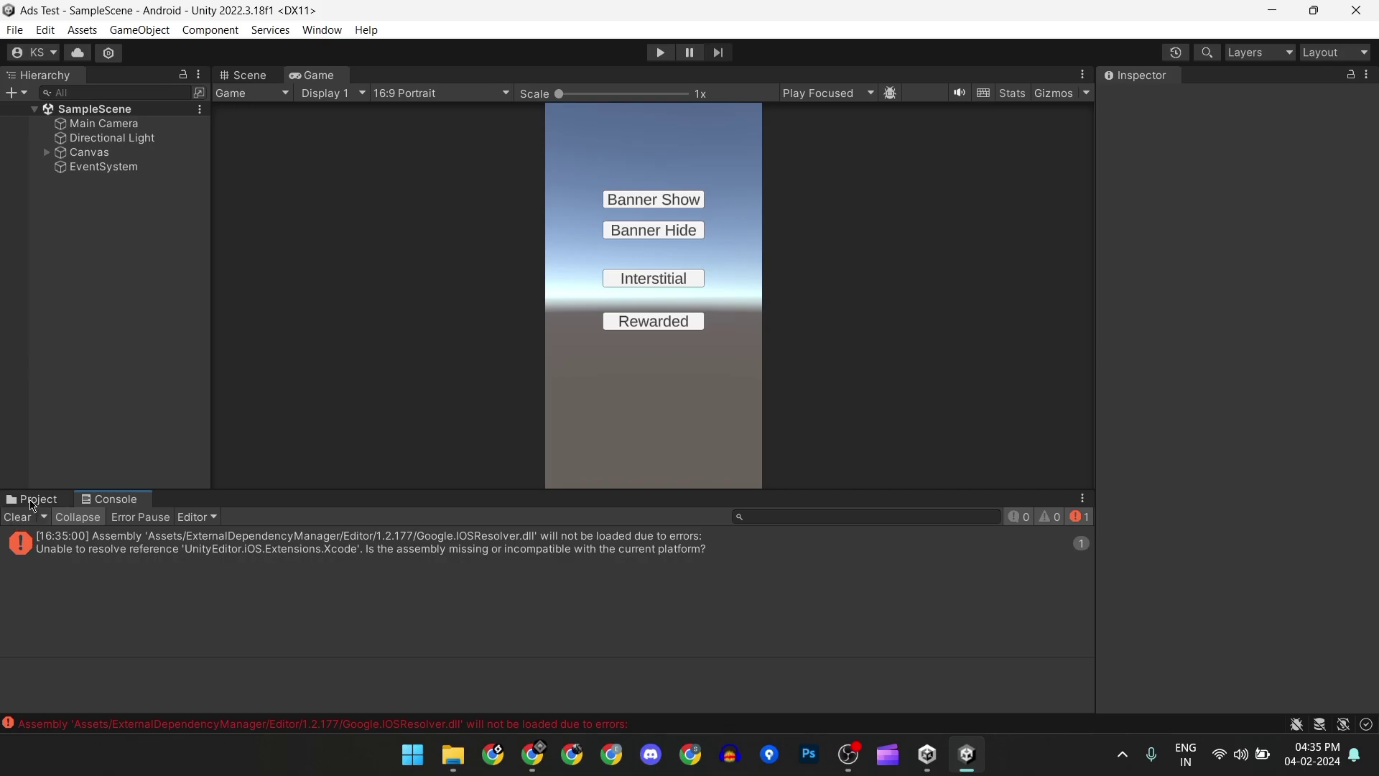
left_click(32, 499)
- Run Assets > External Dependency Manager > Android Resolver > Resolve and confirm it succeeded
left_click(205, 31)
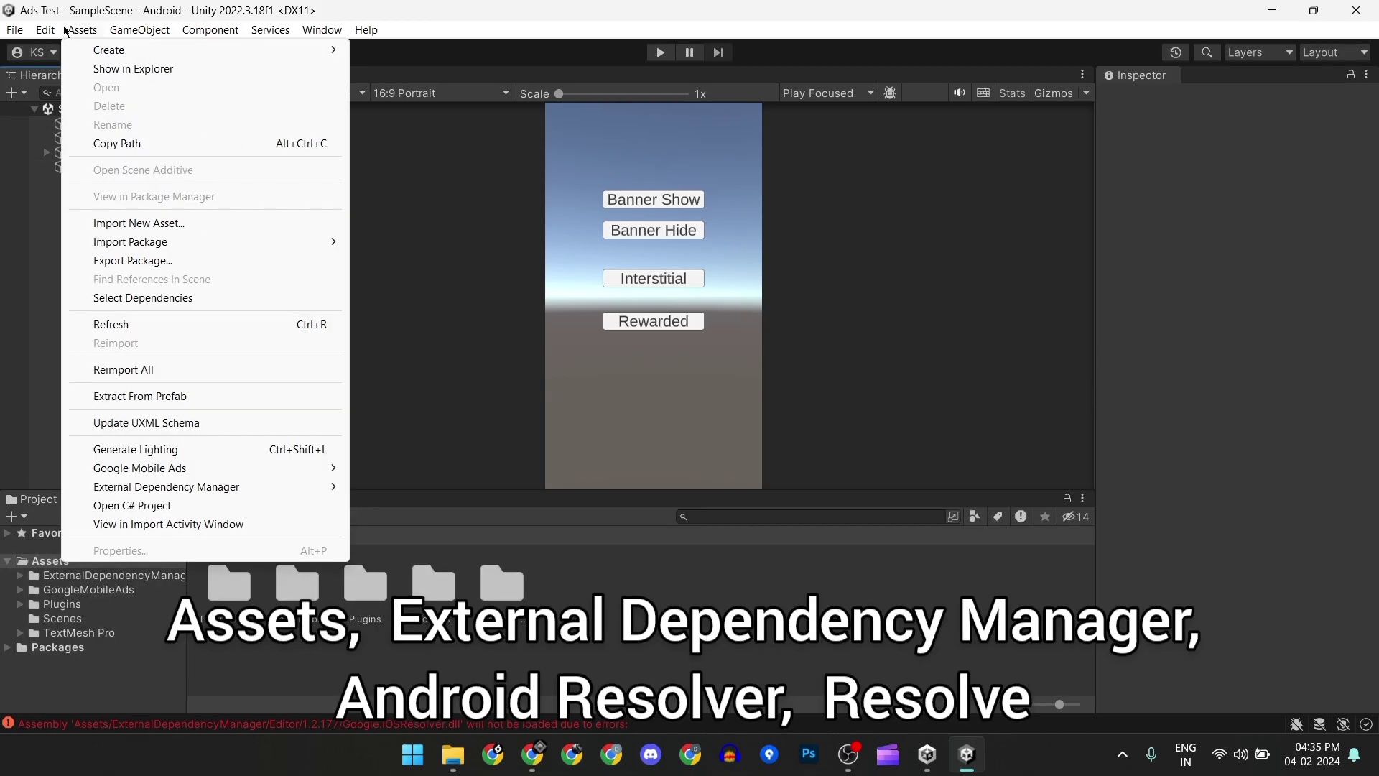
mouse_move(248, 487)
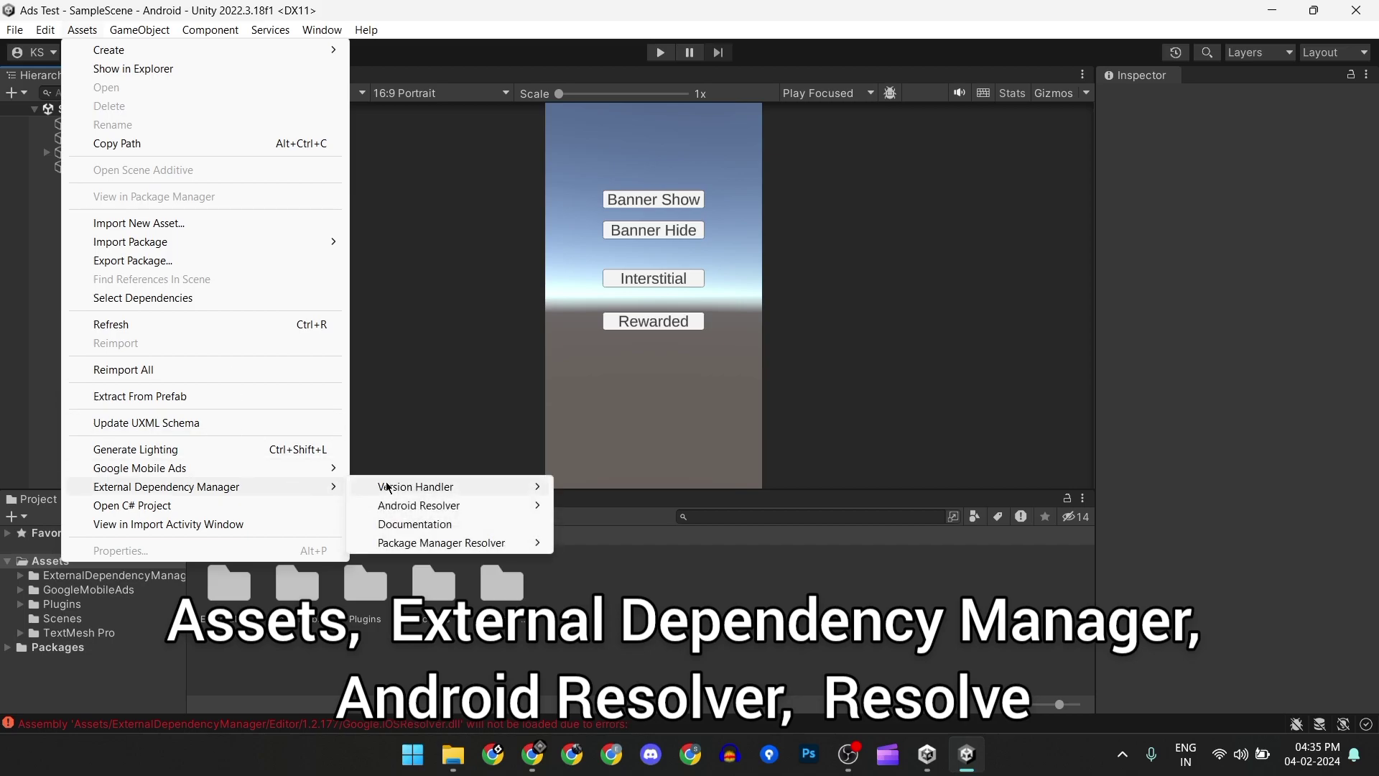
mouse_move(434, 506)
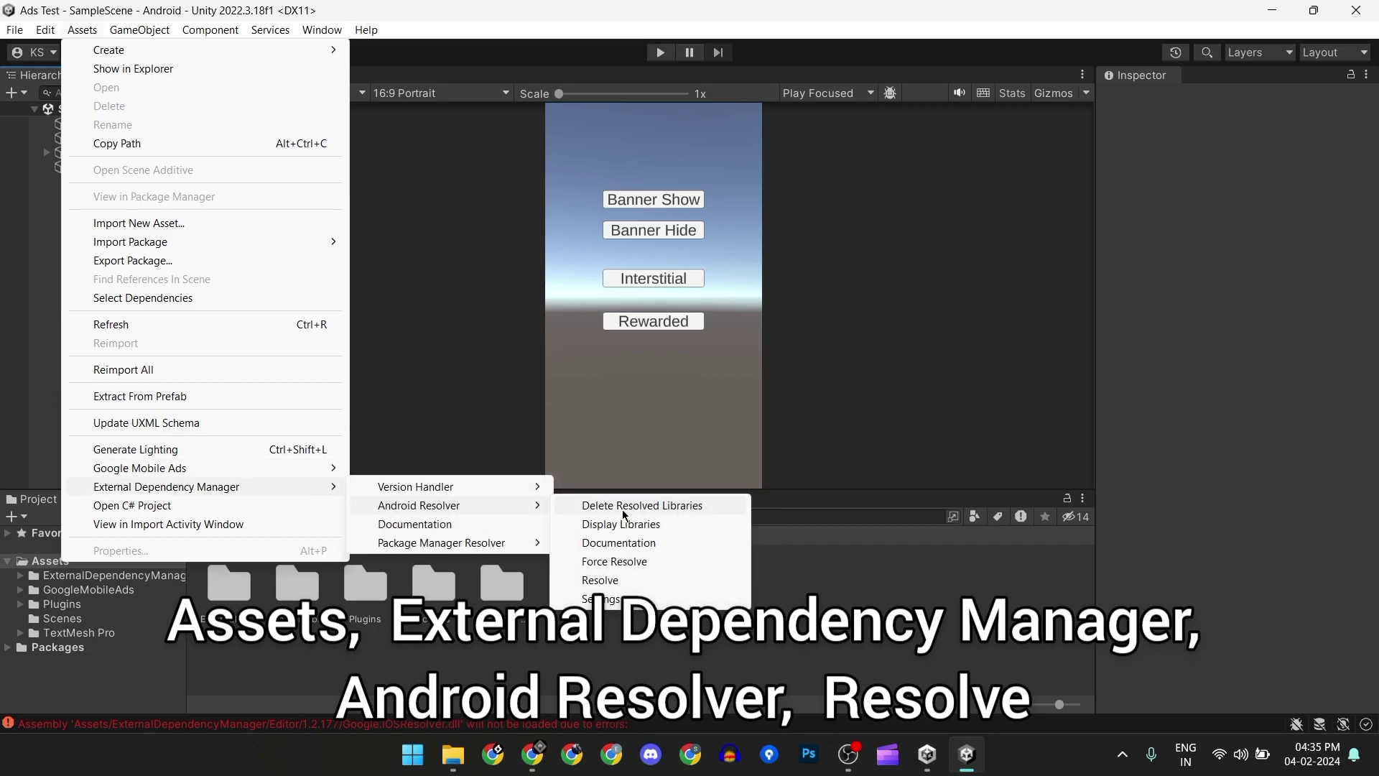
left_click(627, 579)
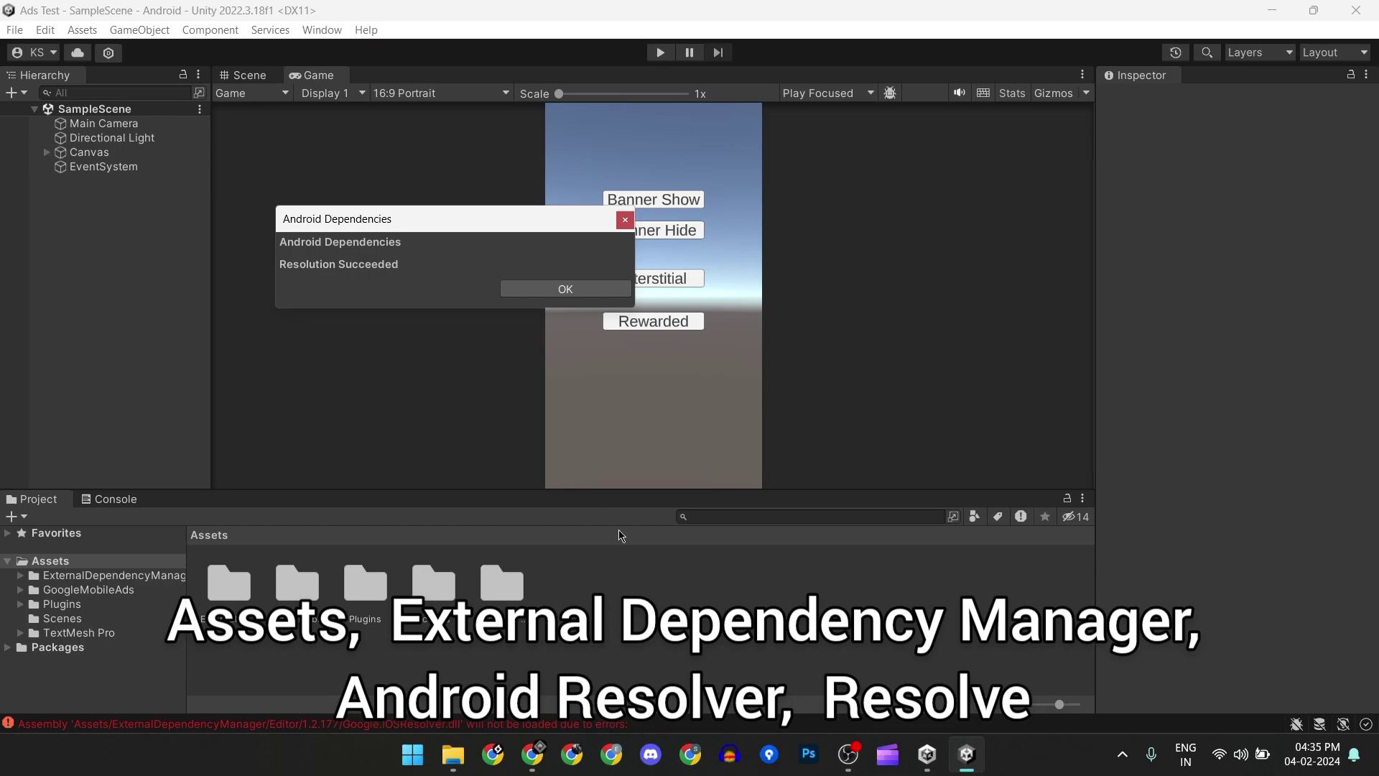
left_click(541, 291)
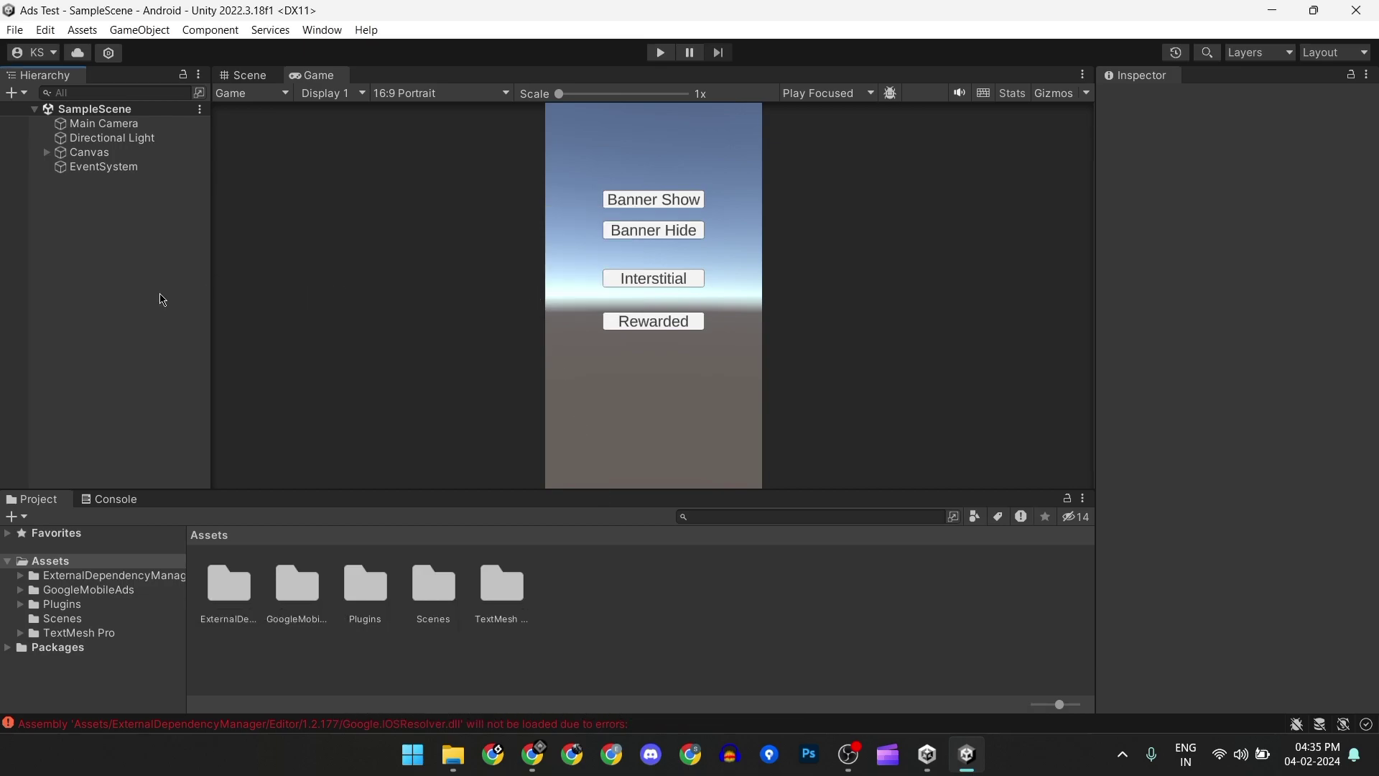
- Open Assets > Google Mobile Ads > Settings, showing empty Android and iOS App ID fields
left_click(75, 29)
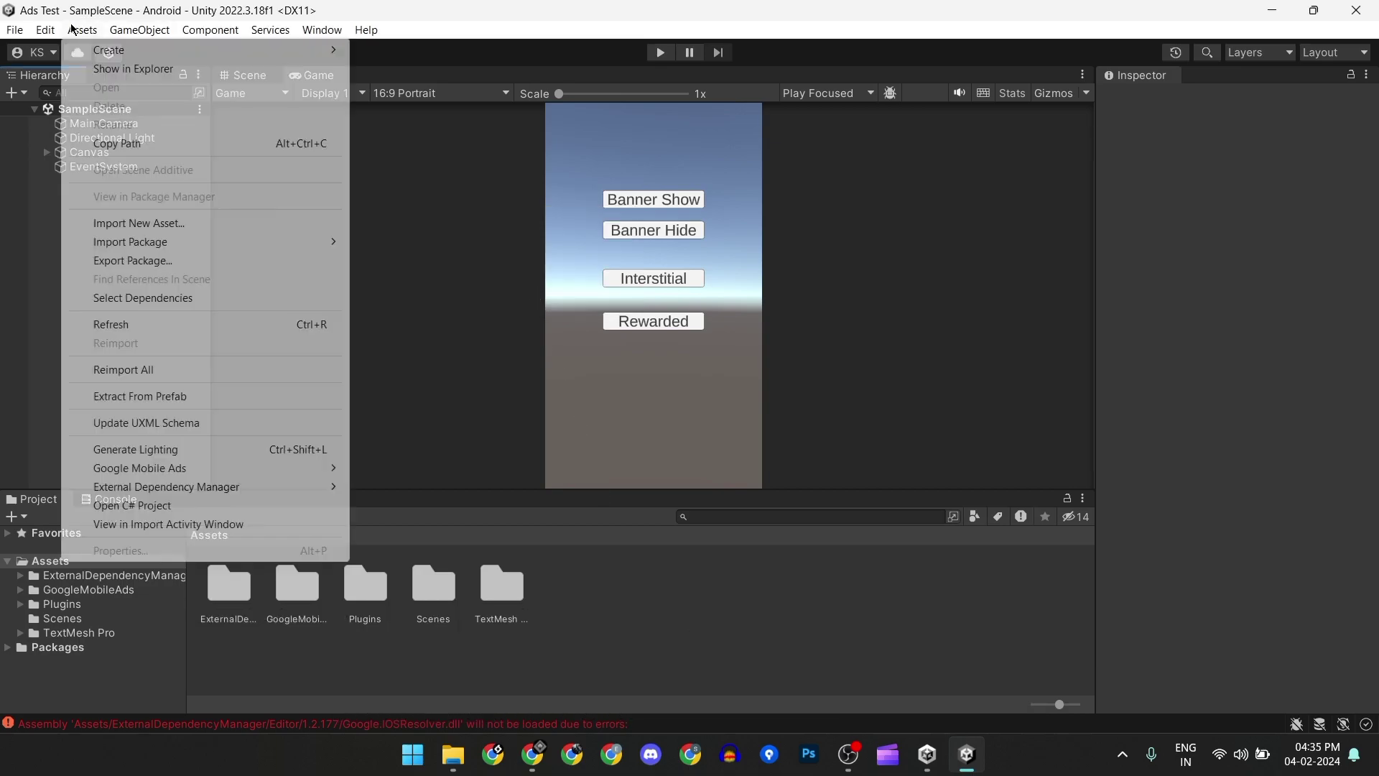
mouse_move(171, 471)
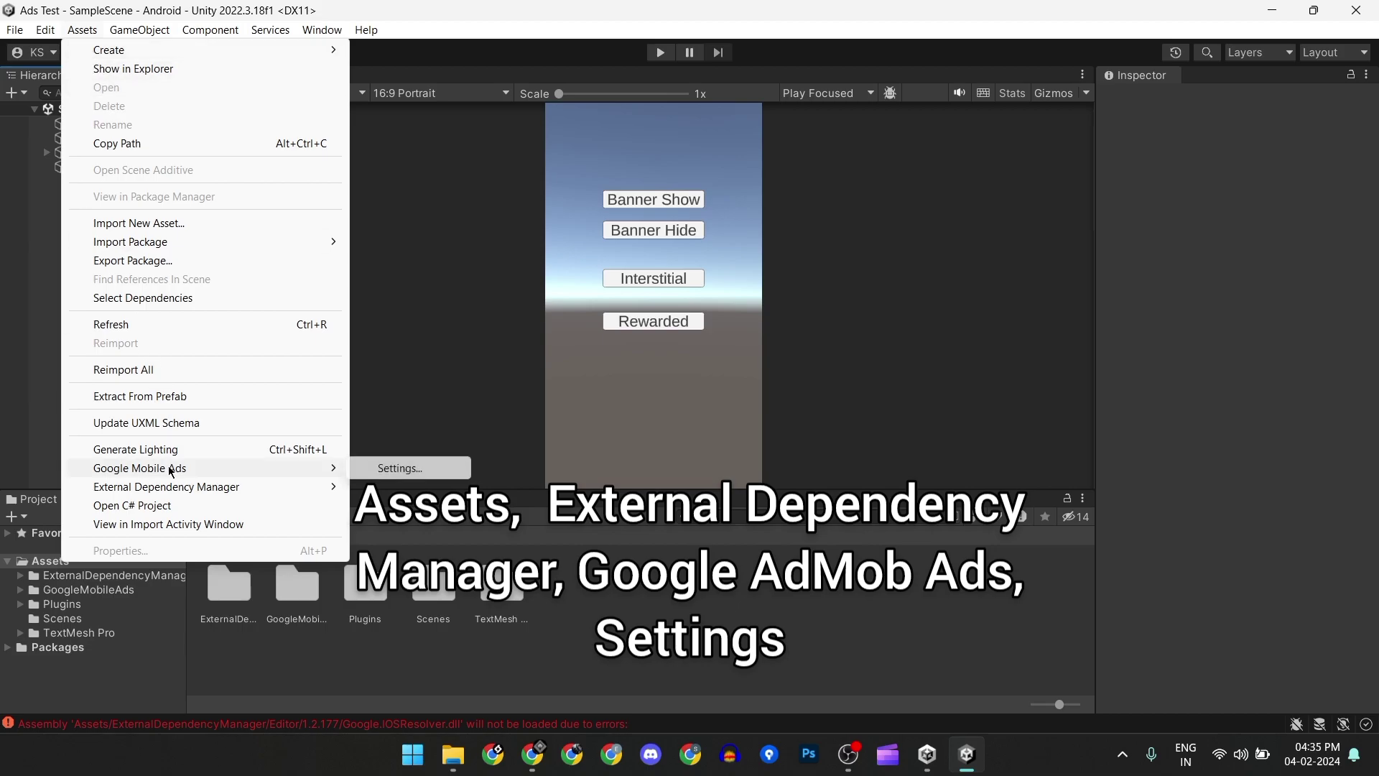
left_click(397, 471)
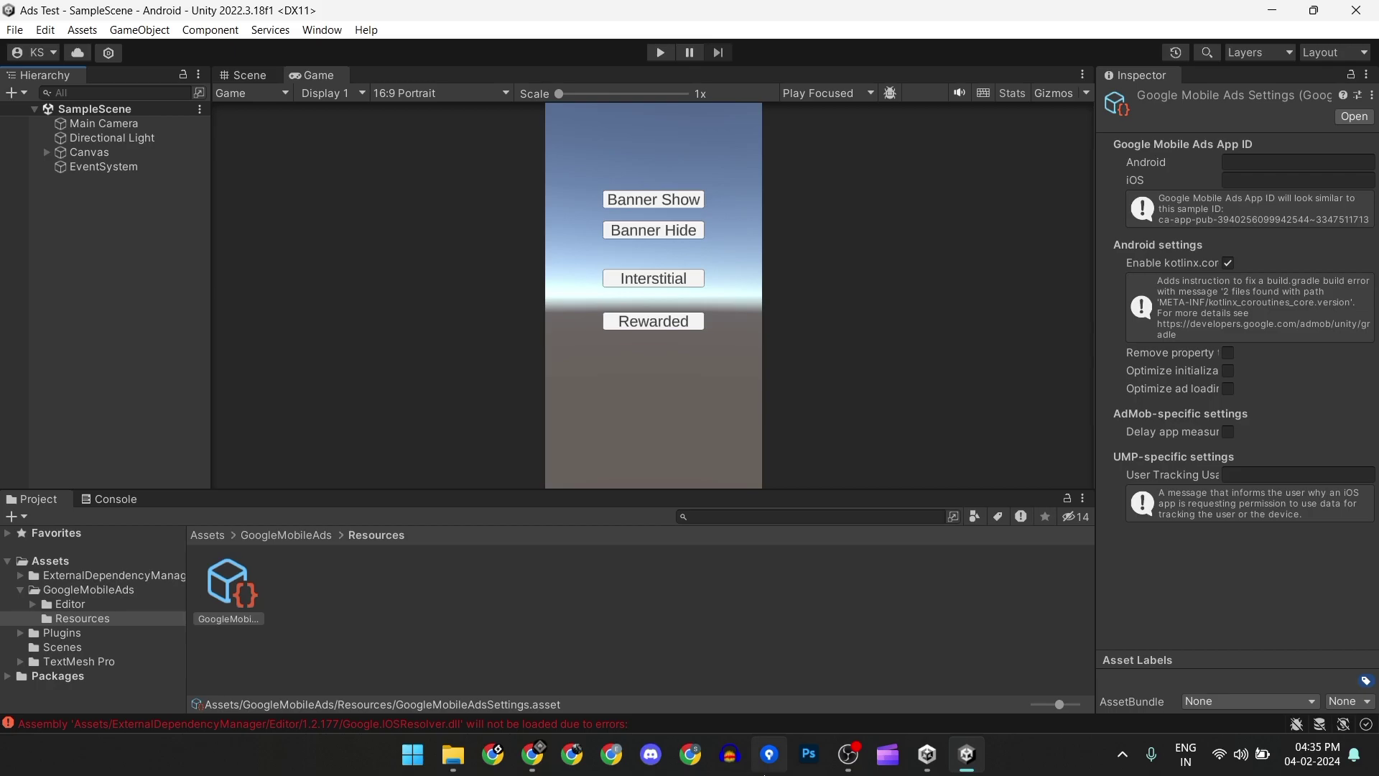
left_click(551, 767)
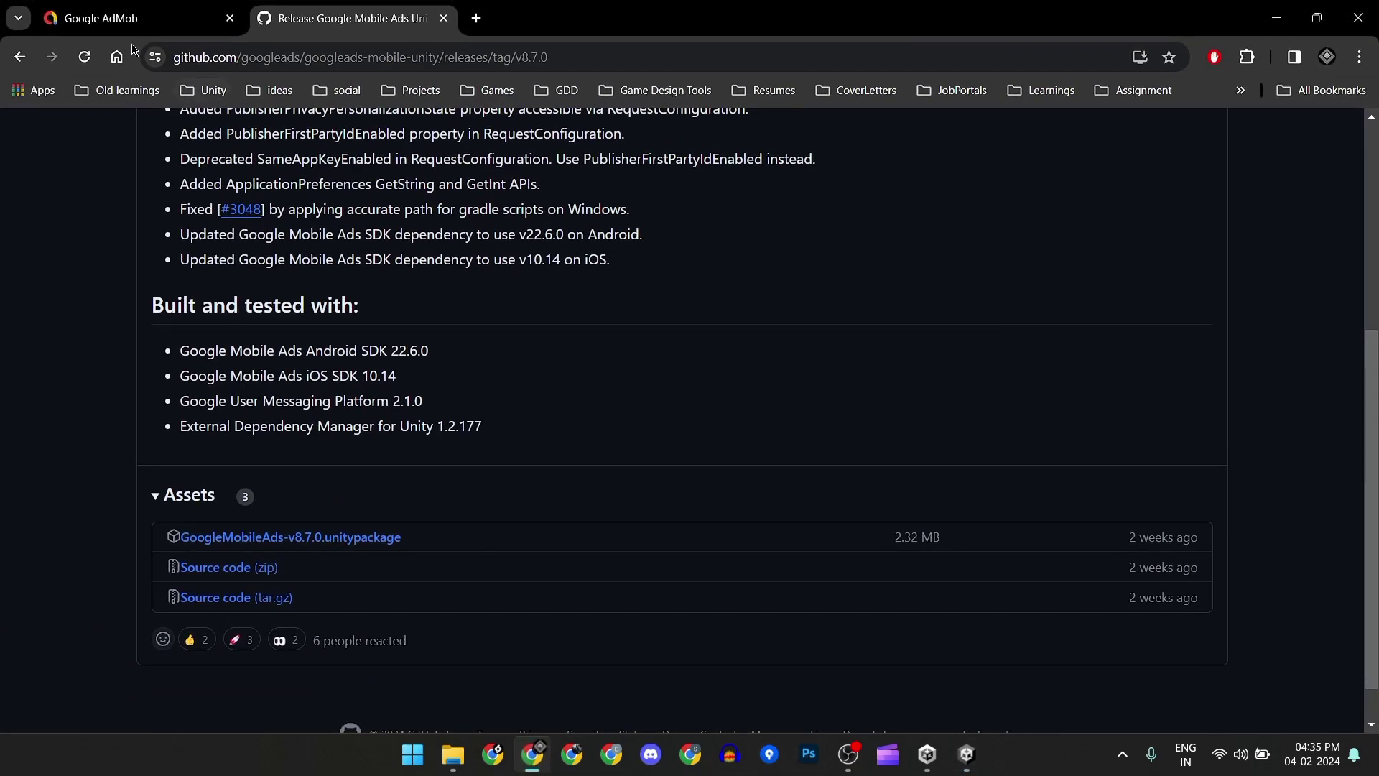
- Copy the Add Test app's App ID from AdMob App settings for Unity's Android App ID field
left_click(126, 21)
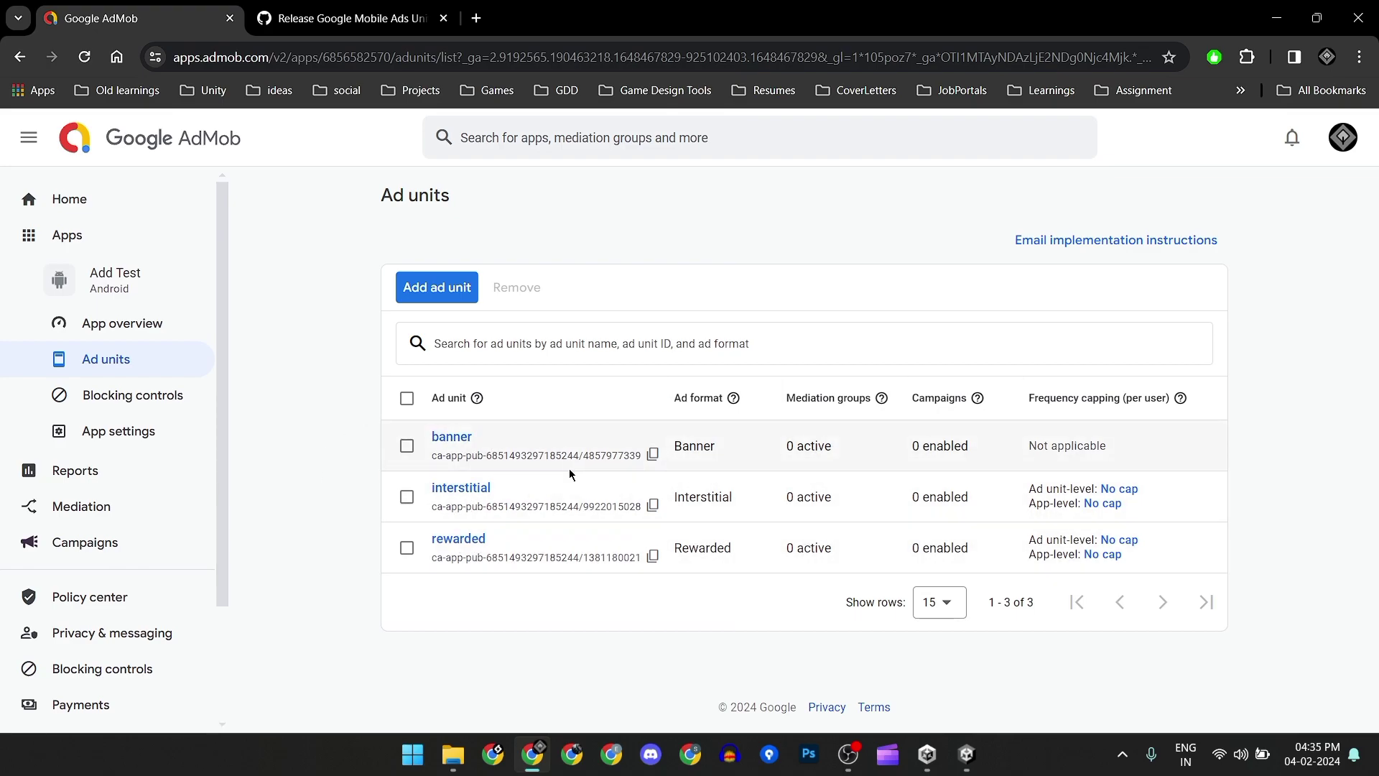
left_click(138, 438)
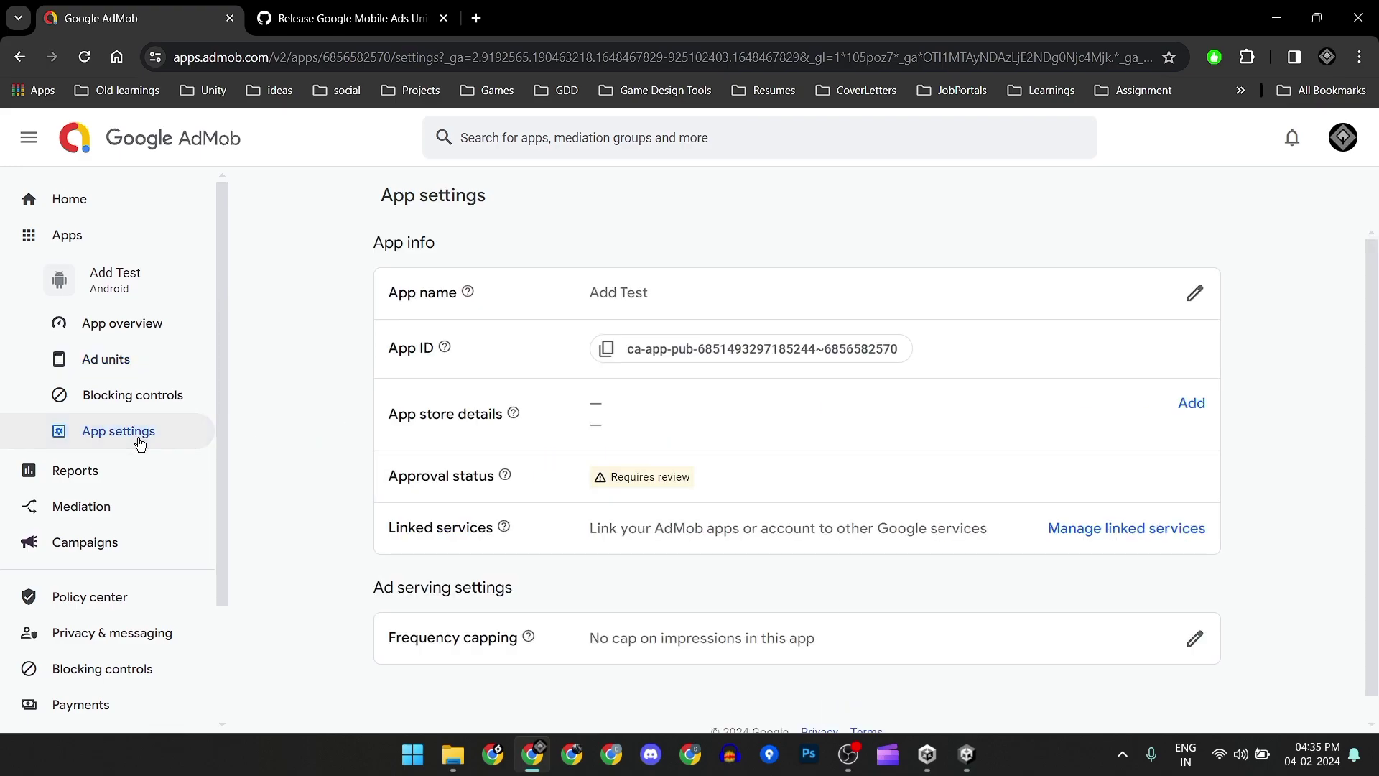
left_click(717, 356)
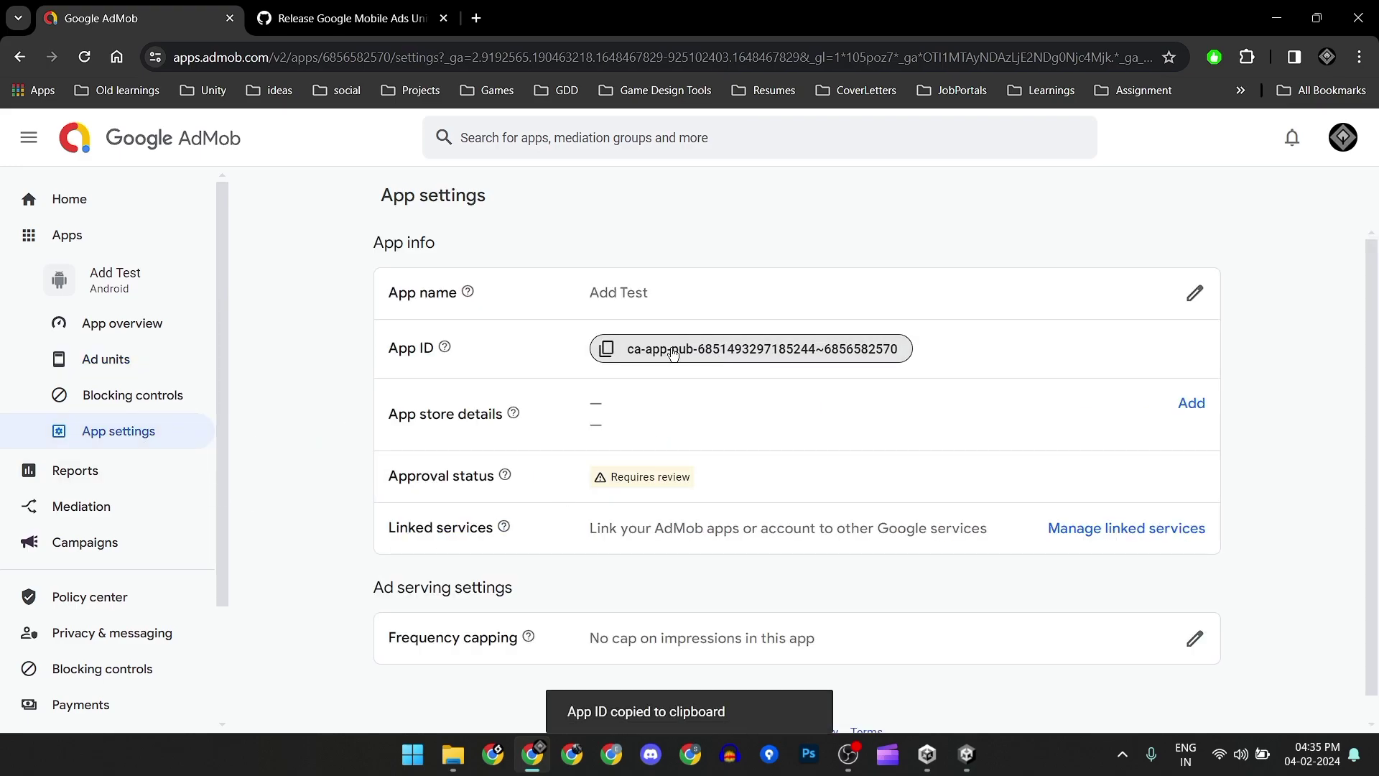
left_click(1276, 18)
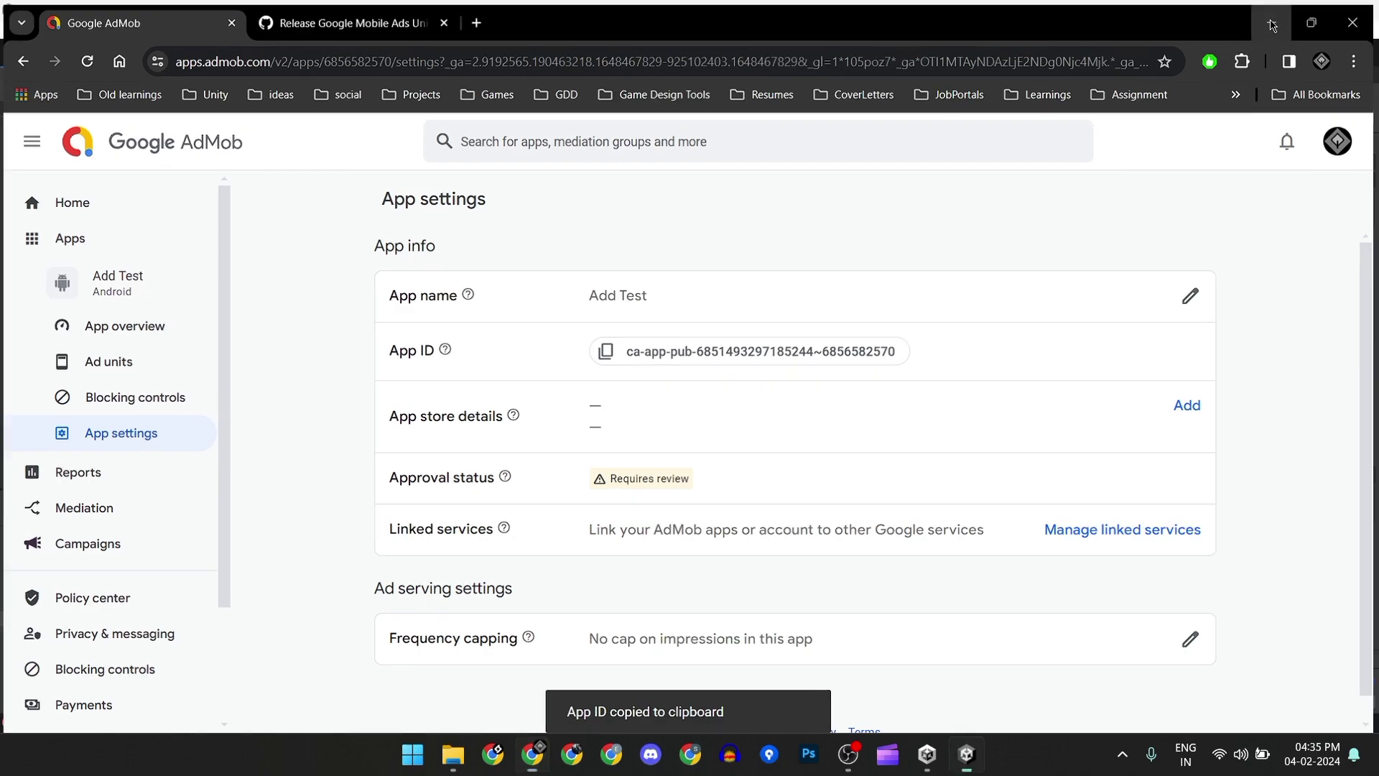
left_click(1251, 163)
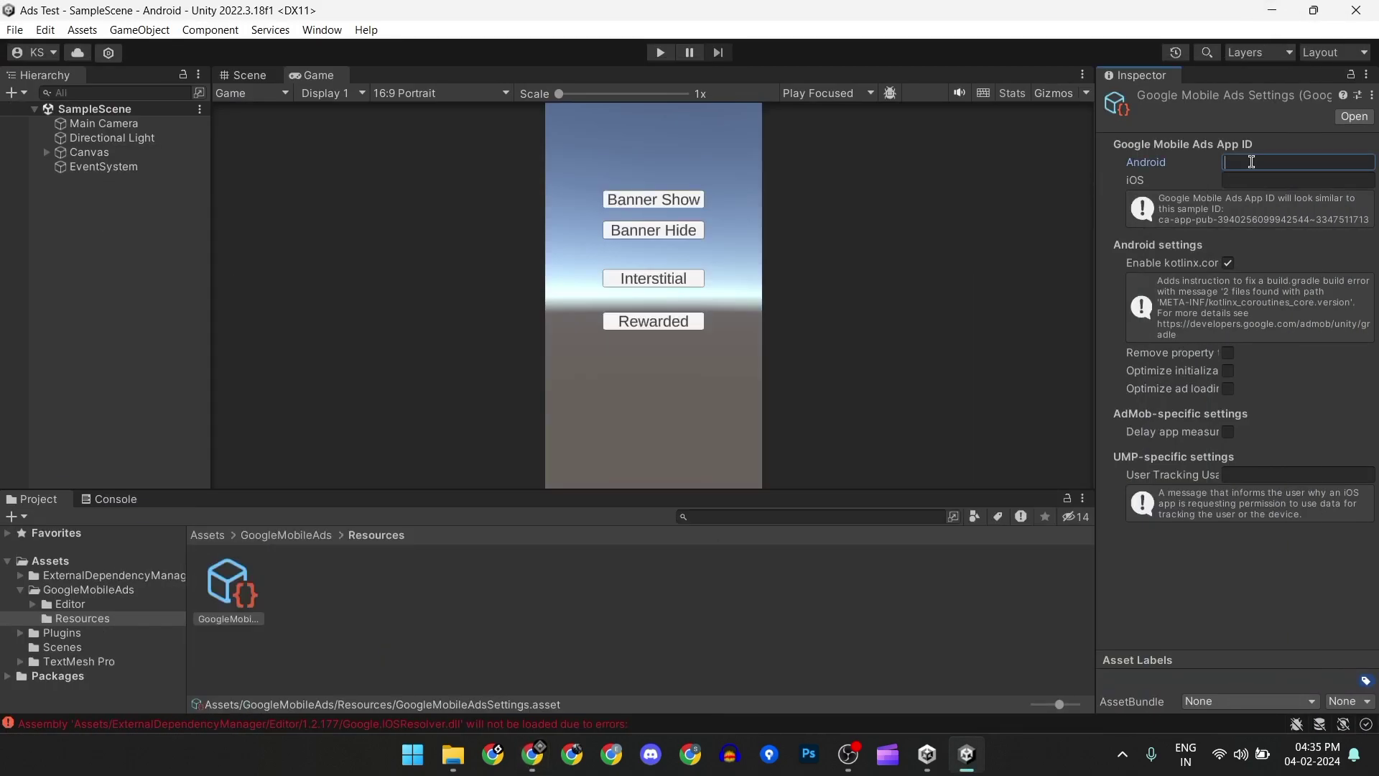
- Paste the copied App ID into the Android App ID field of Google Mobile Ads settings
key("ctrl+v")
left_click(141, 374)
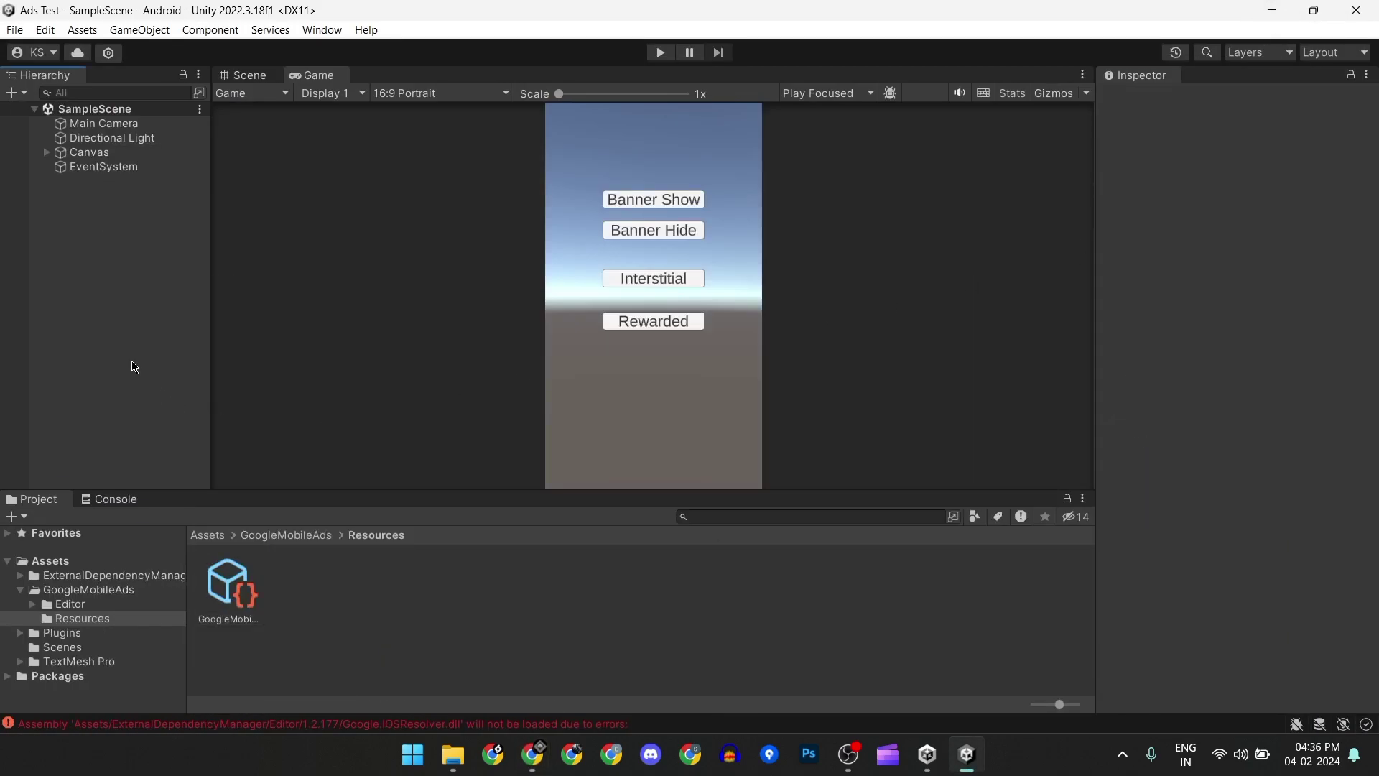
left_click(204, 535)
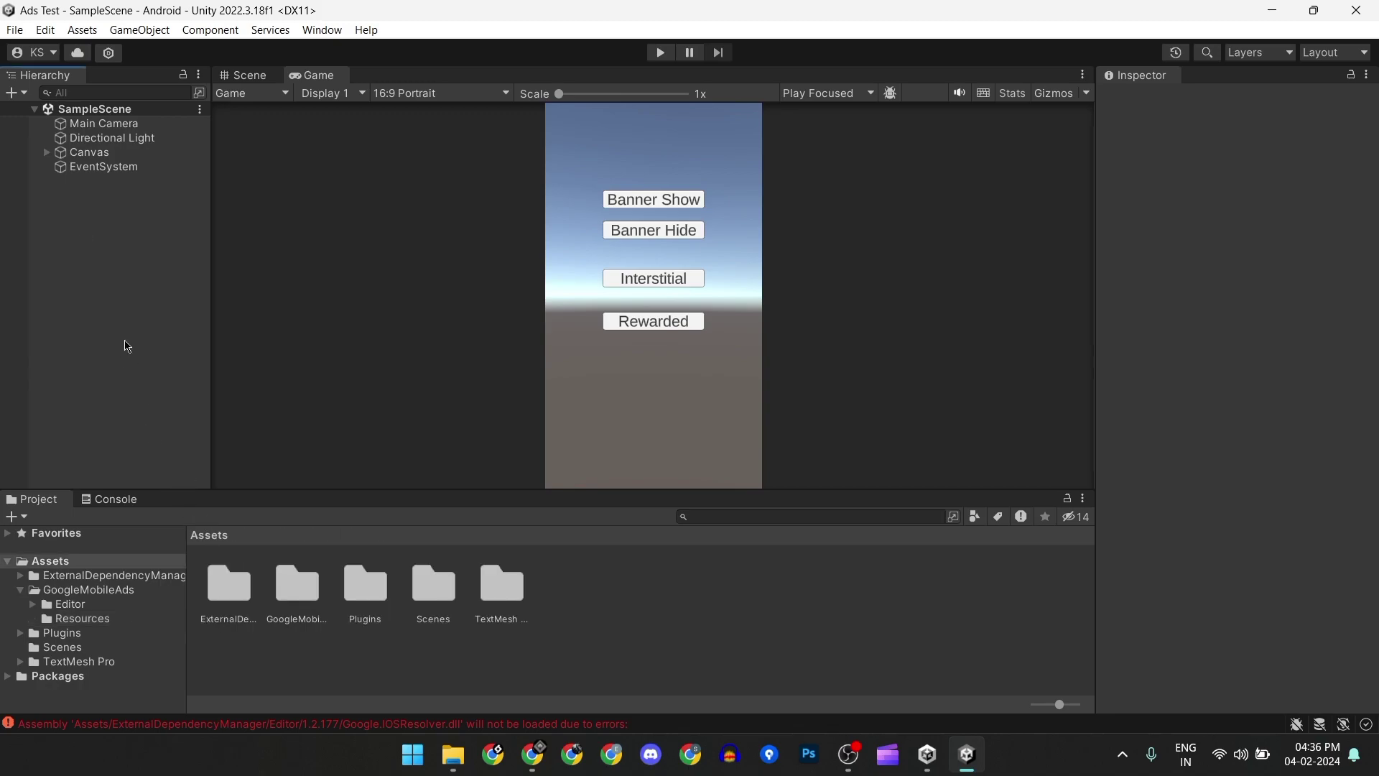
- Build and run the Android app on the device from Build Settings, then clear the console log
left_click(15, 30)
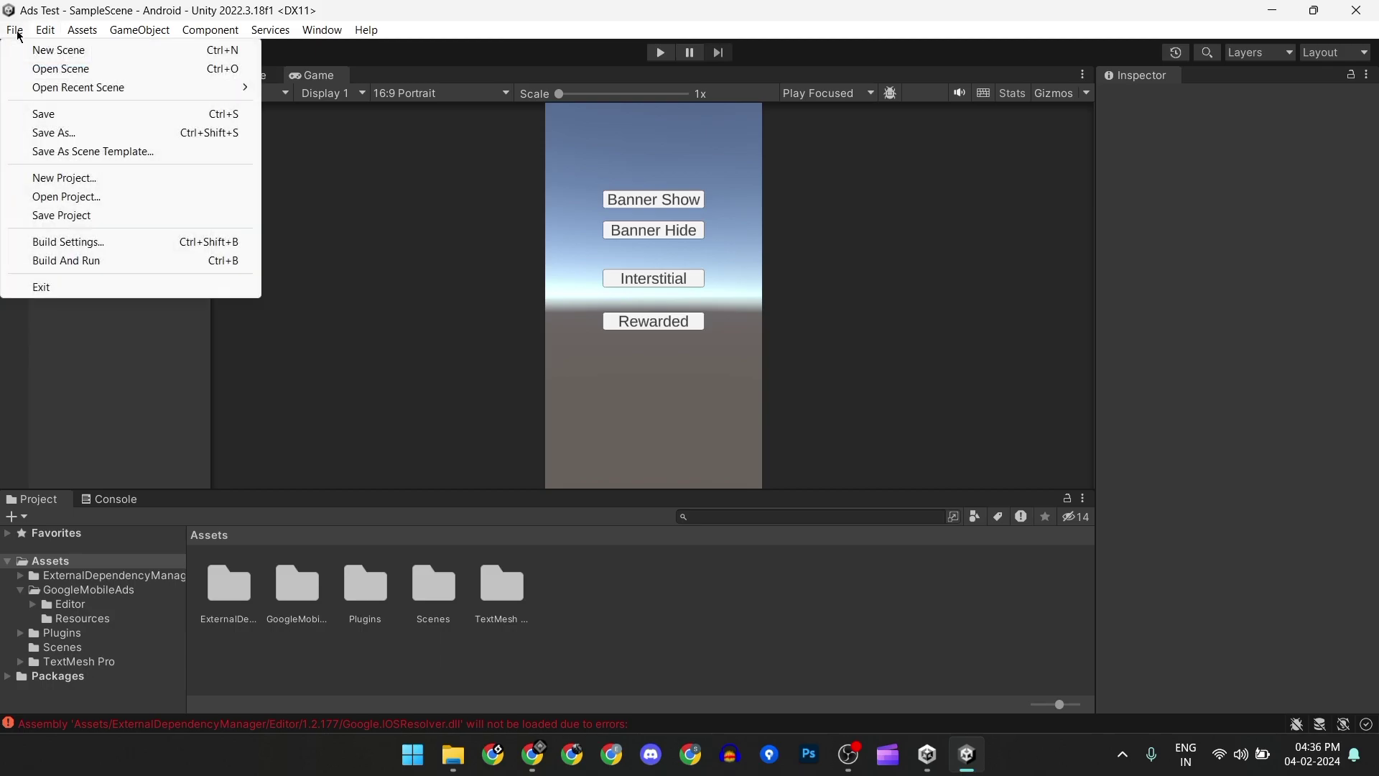
left_click(144, 243)
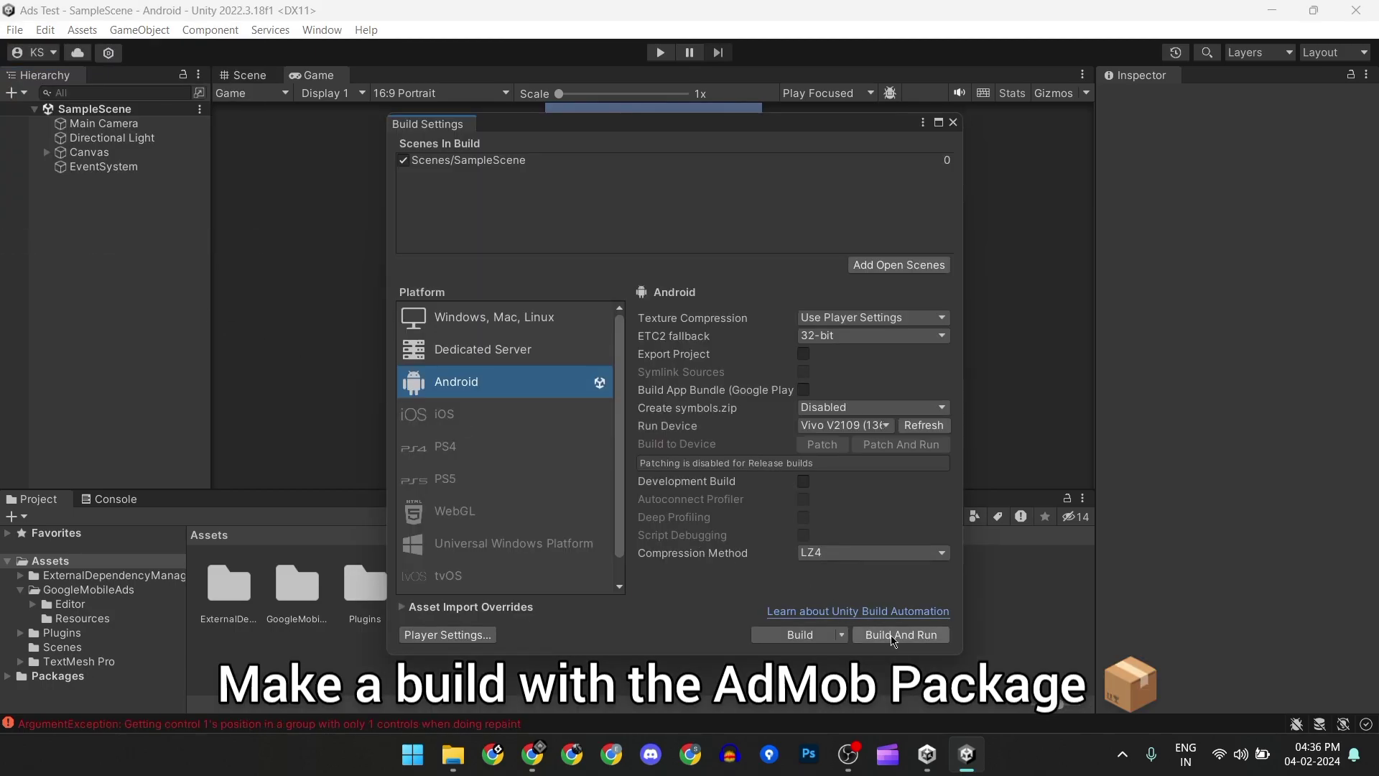
left_click(900, 635)
left_click(528, 460)
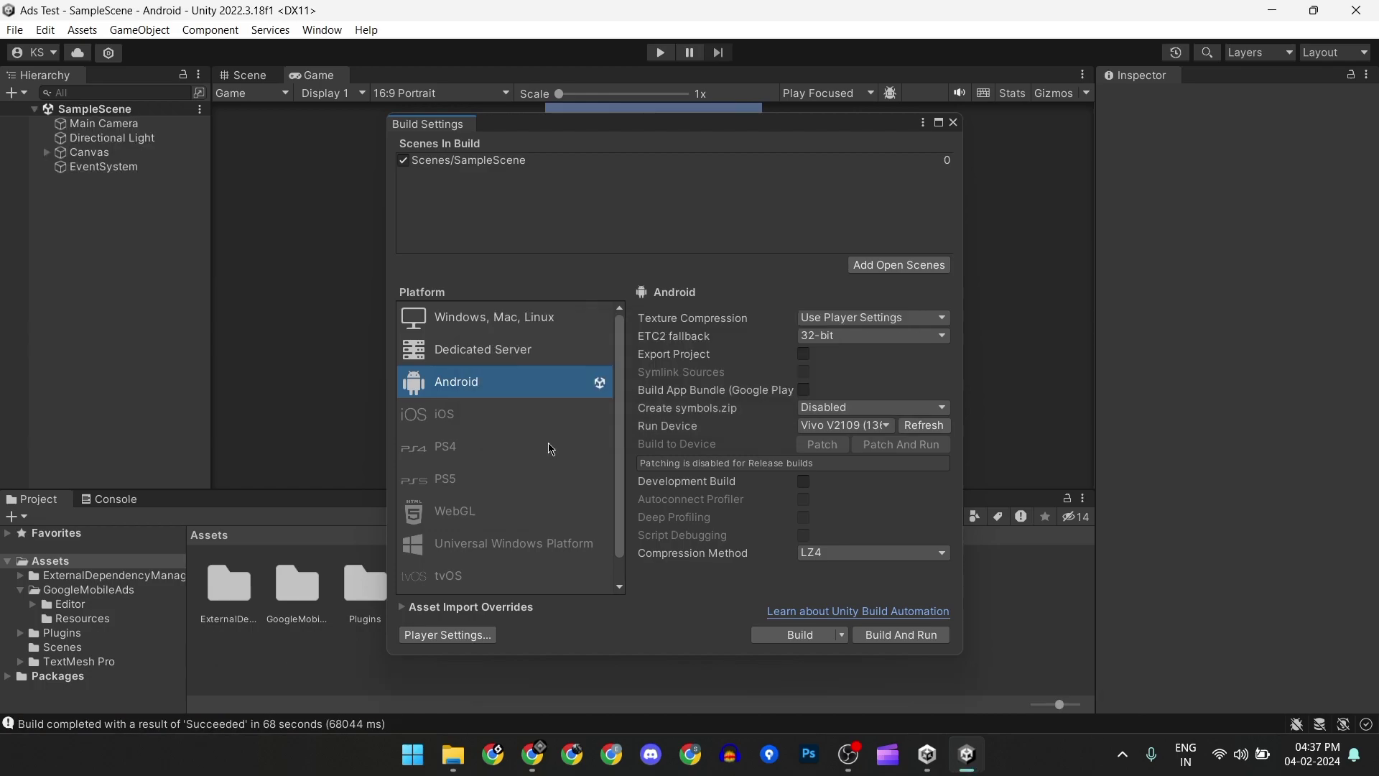
left_click(127, 501)
left_click_drag(858, 126, 1048, 107)
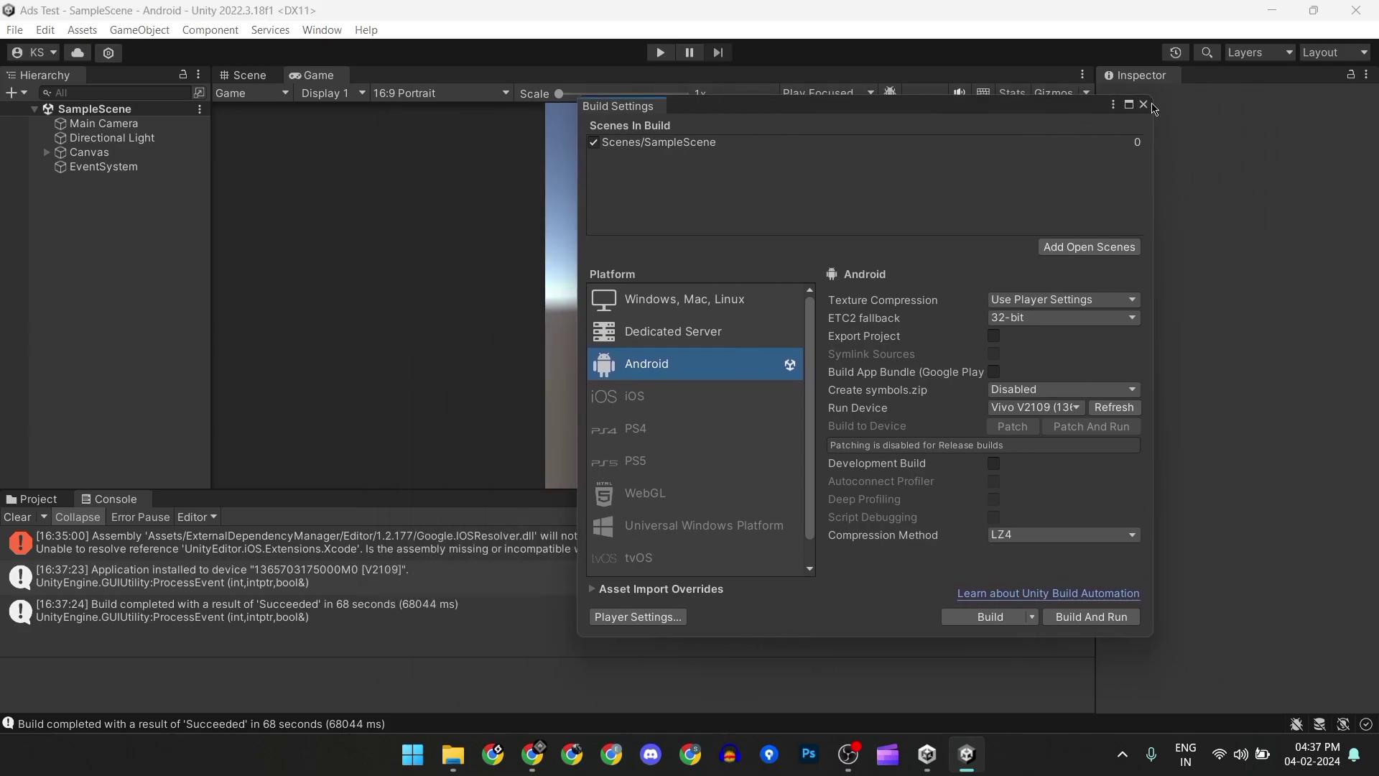
left_click(1143, 104)
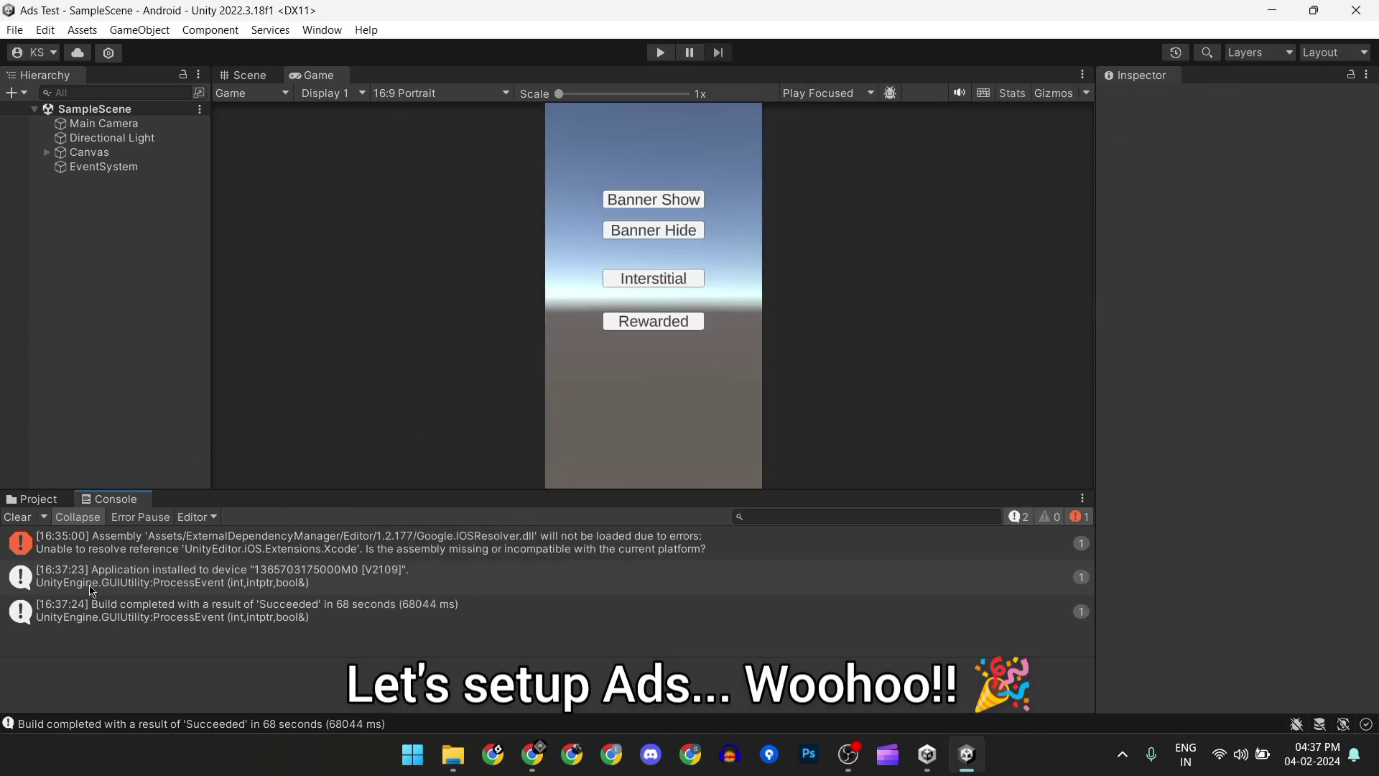
left_click(17, 517)
left_click(33, 498)
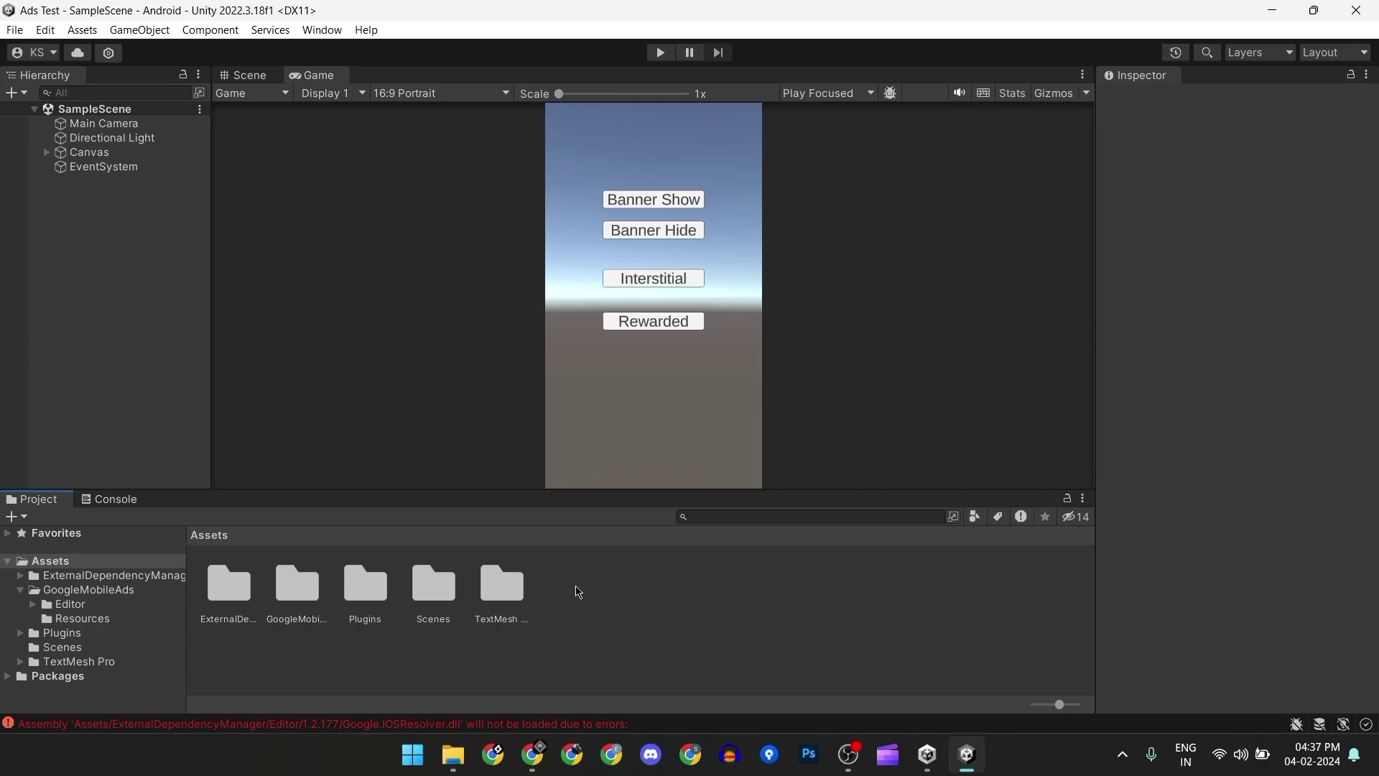
left_click(532, 754)
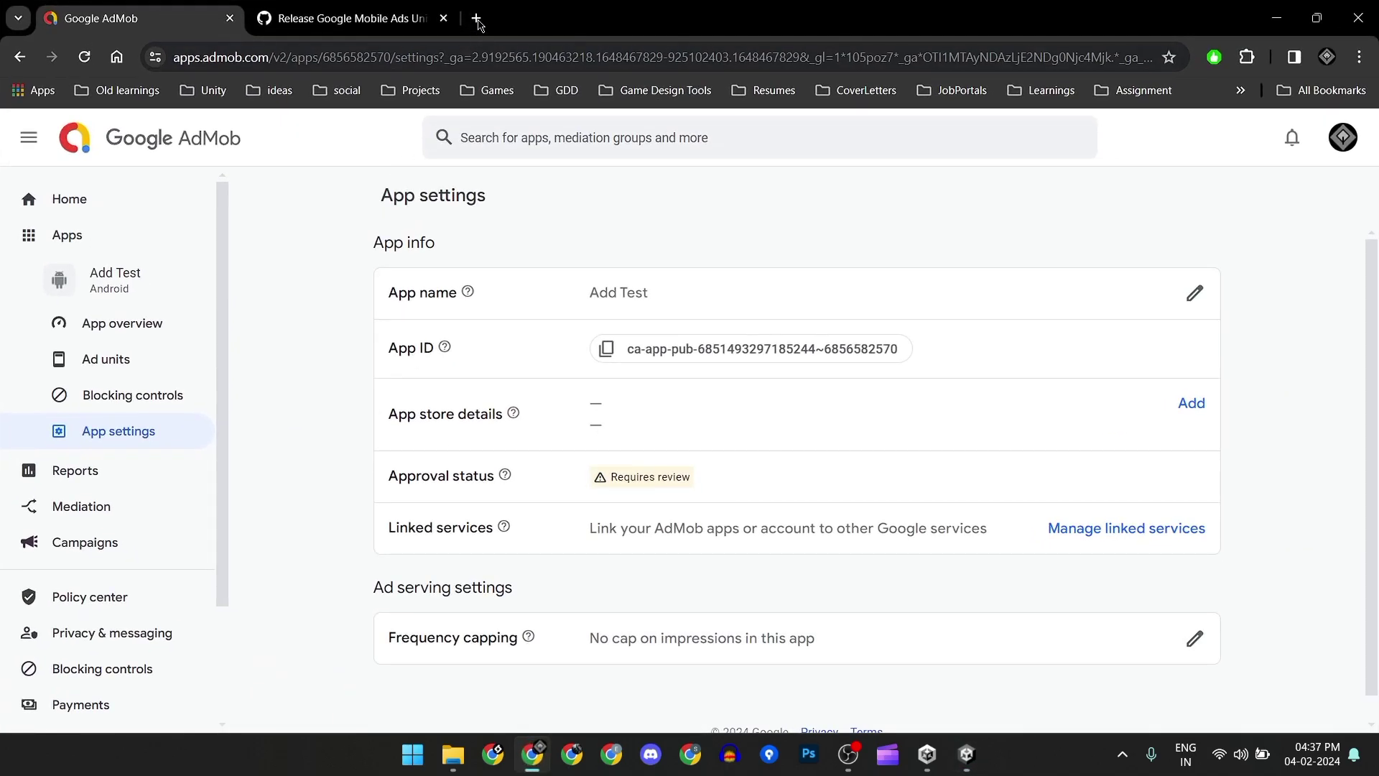
- Copy the raw AdmobAdsScript code from the Coco3D/Admob_Ads GitHub repository linked in the video description
left_click(476, 18)
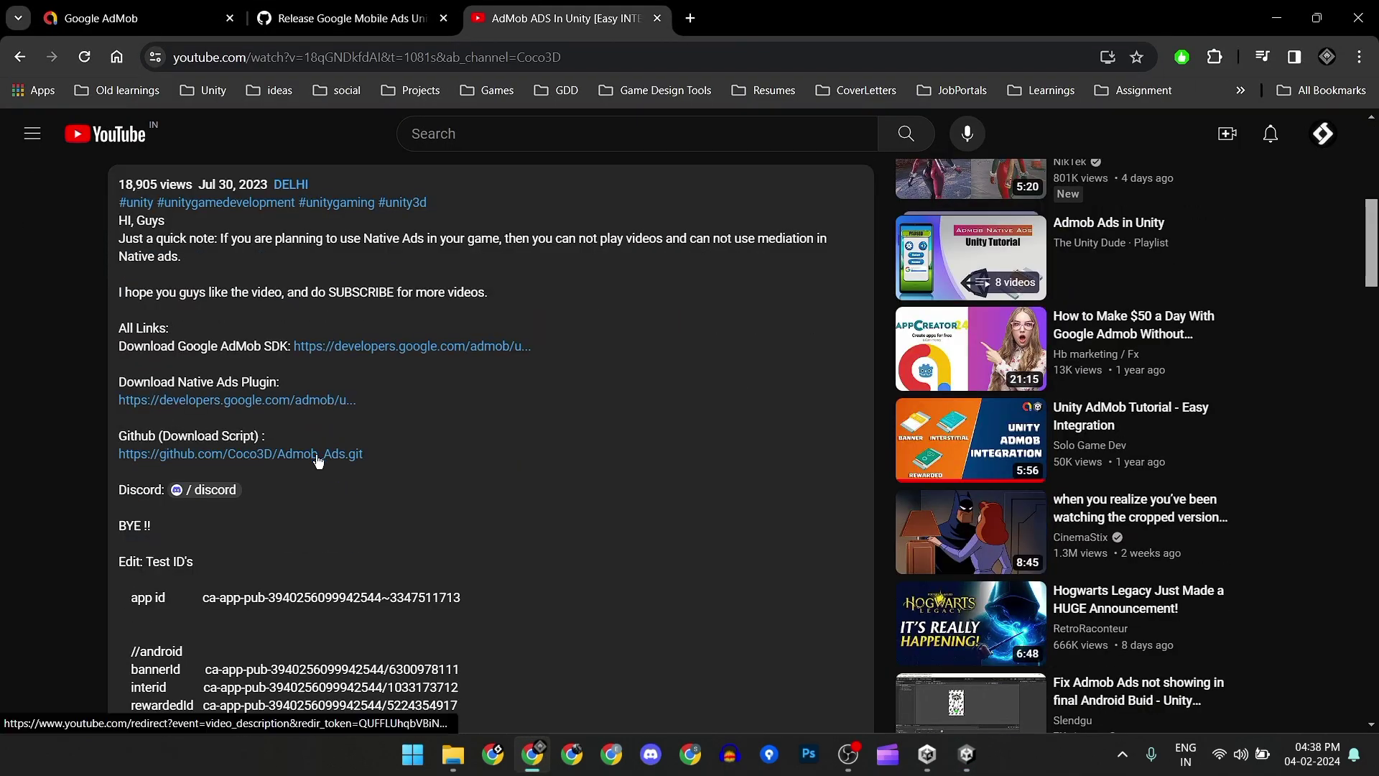
left_click(318, 460)
left_click(226, 397)
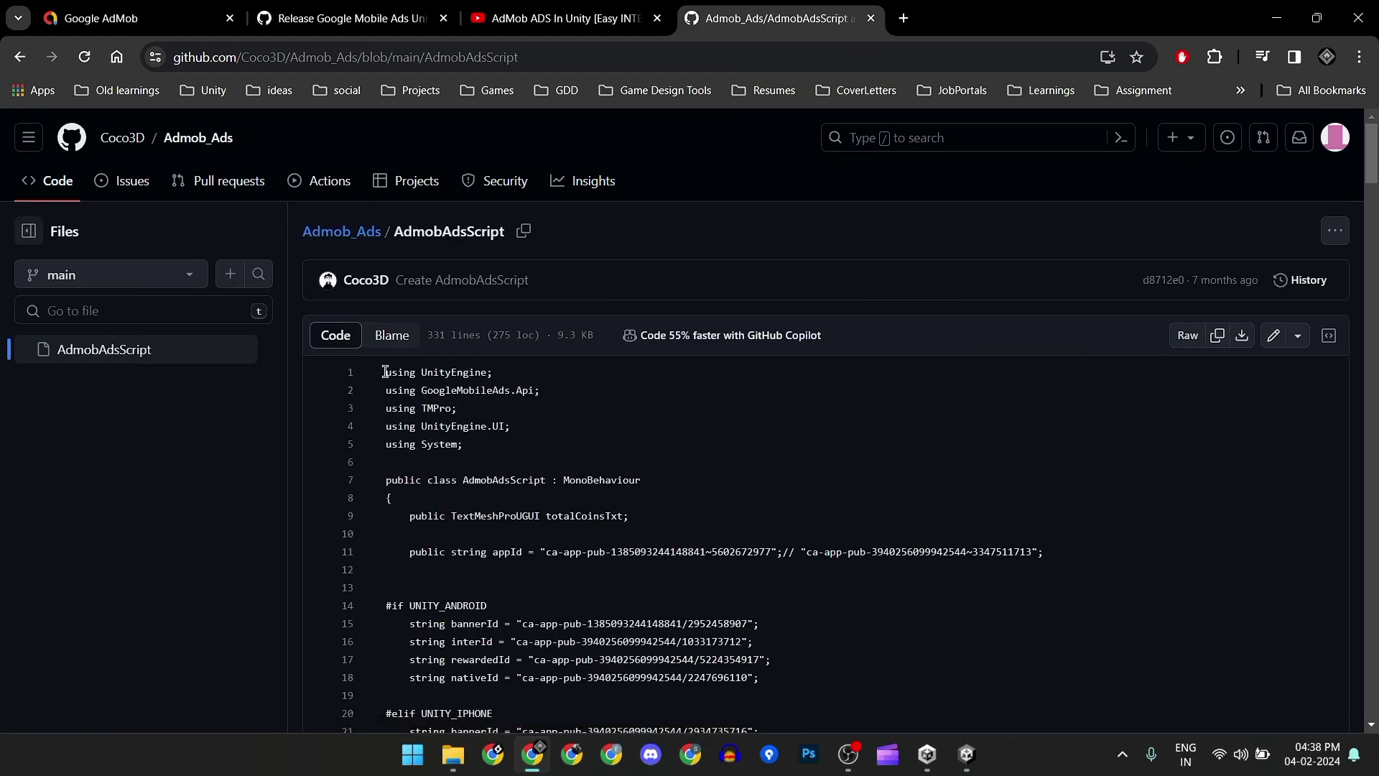
left_click(1220, 337)
left_click(966, 754)
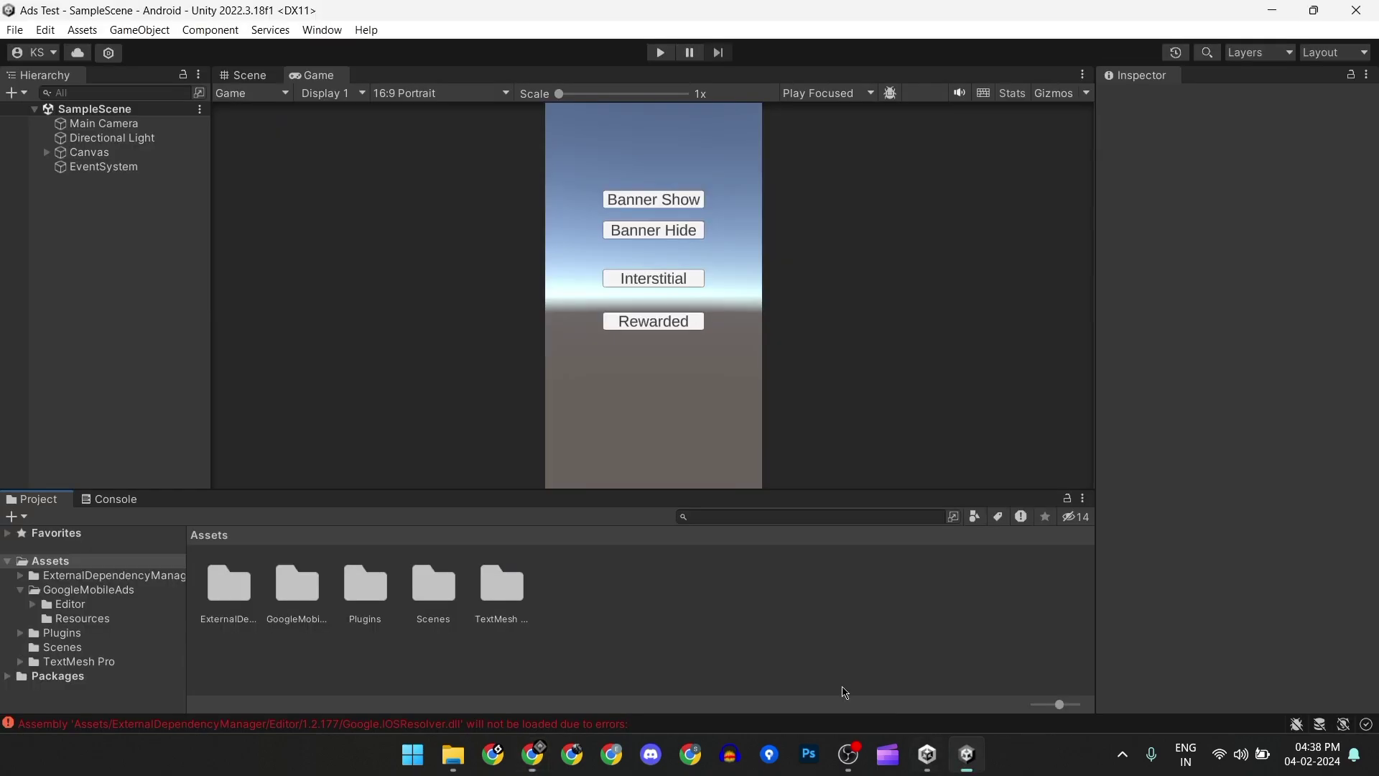
- Add a C# script called Ads to Assets via Create > C# Script and open it in Visual Studio 2019
right_click(665, 604)
mouse_move(787, 83)
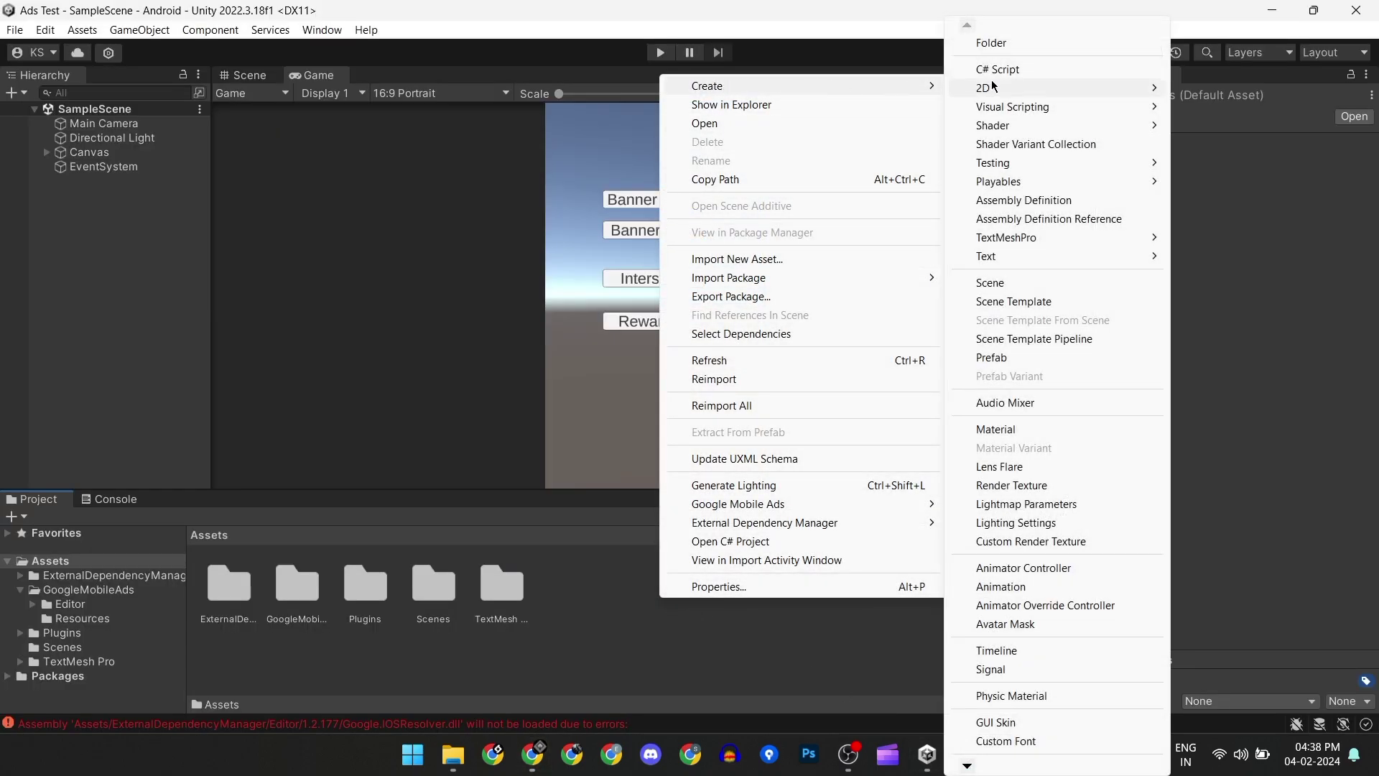
left_click(1000, 72)
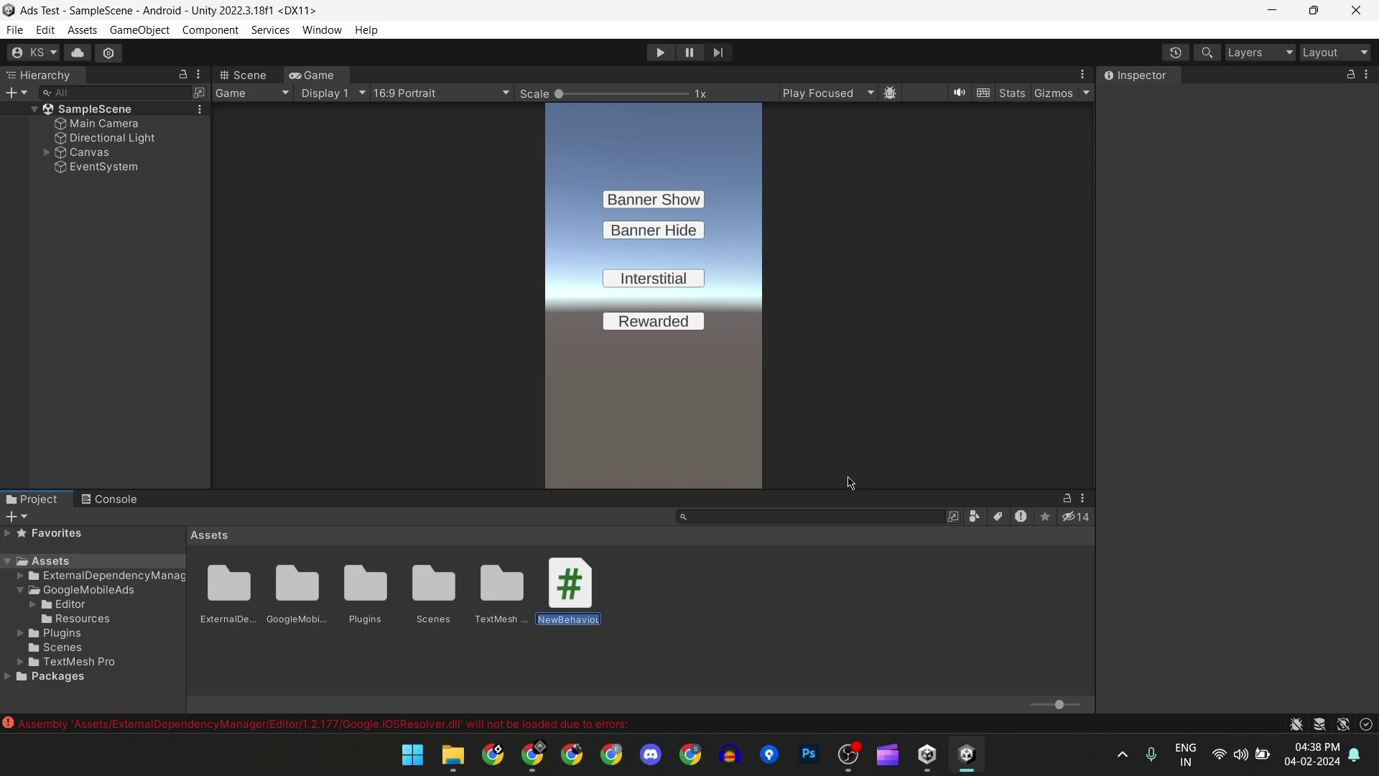
type("Ads")
key("Return")
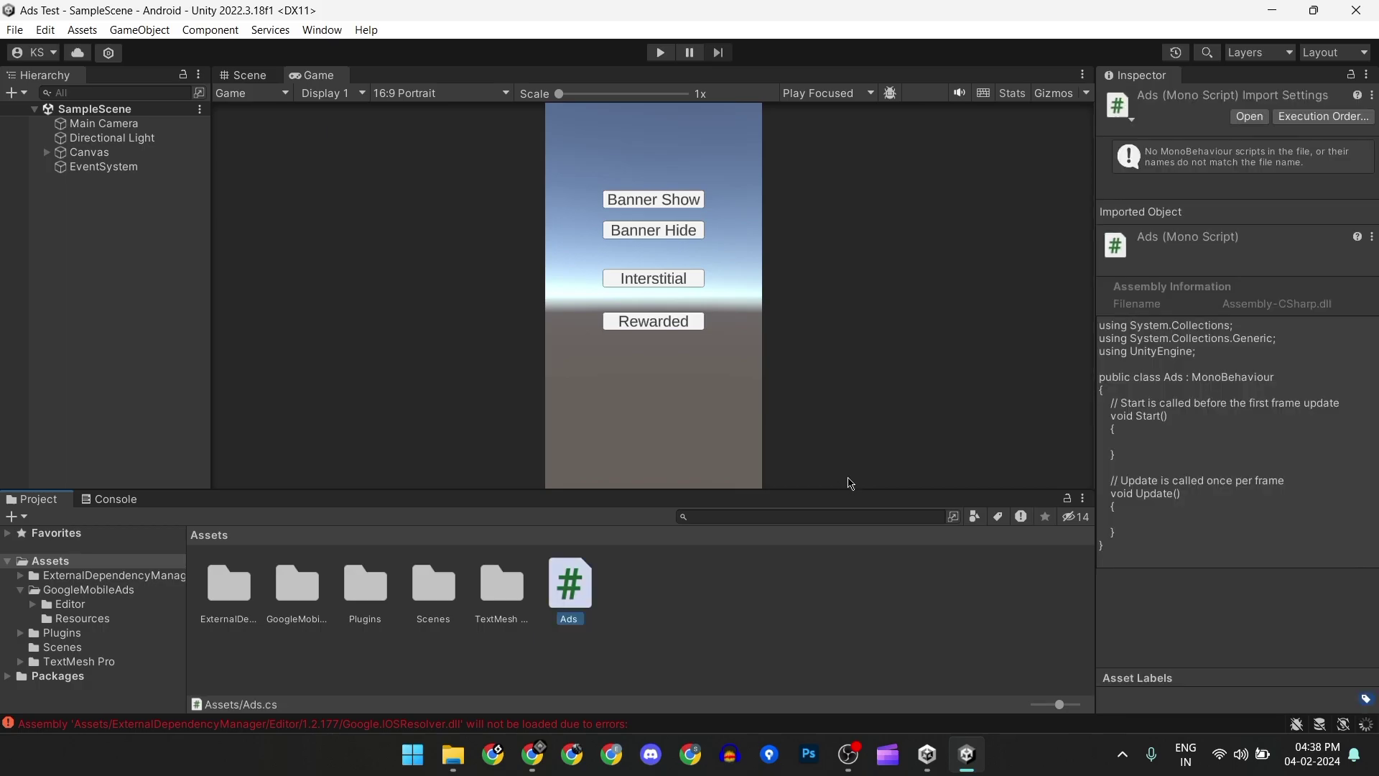
key("Return")
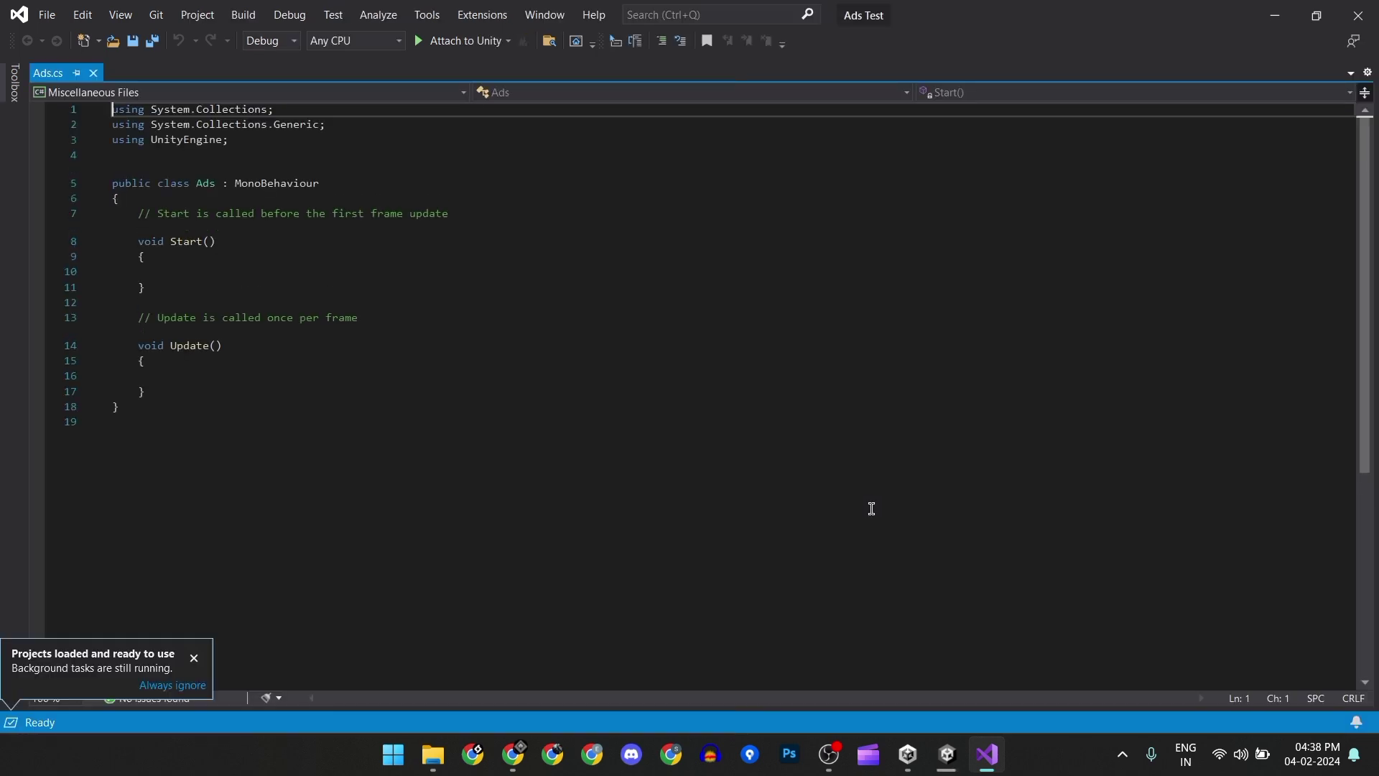
- Replace all template code in Ads.cs with the copied AdMob script
left_click(889, 478)
key("ctrl+a")
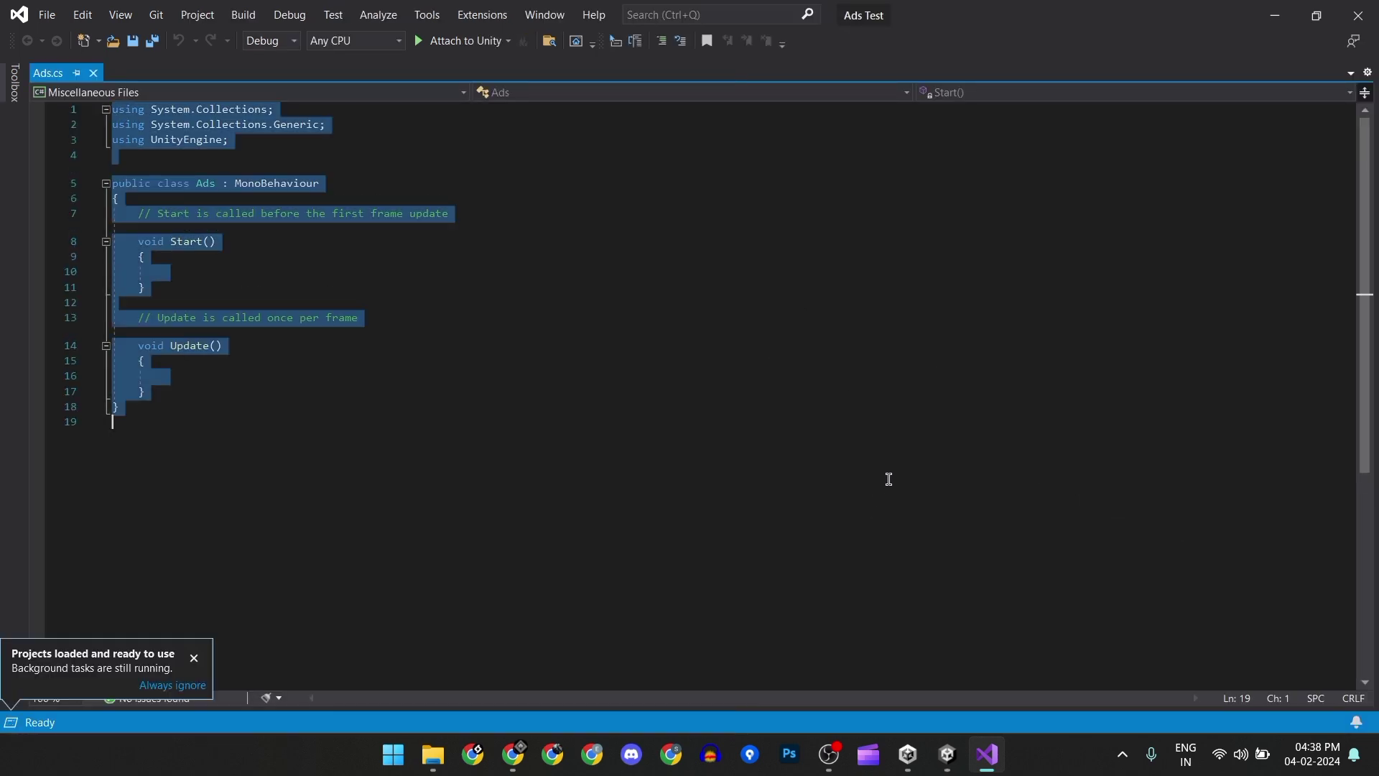
key("ctrl+v")
scroll(889, 479, "up", 20)
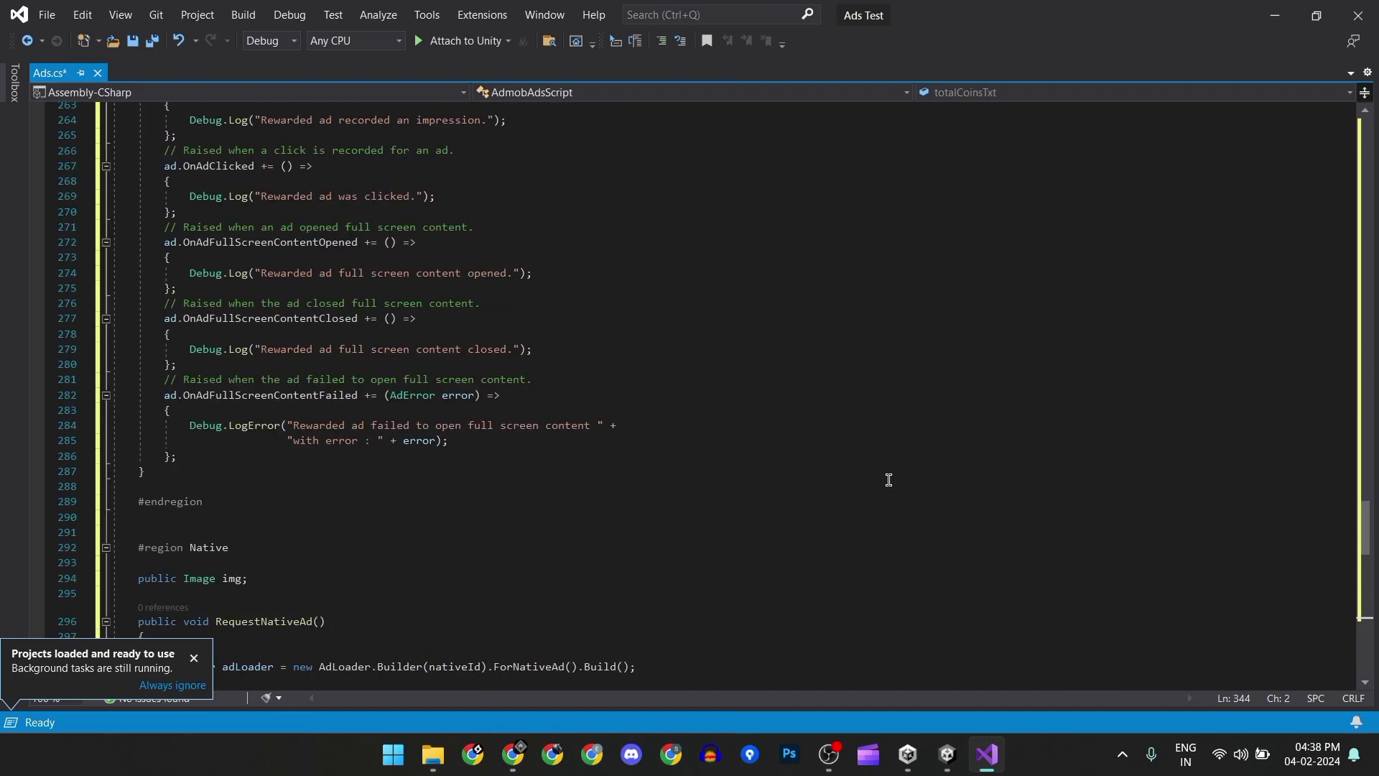
scroll(889, 479, "up", 8)
scroll(889, 479, "up", 10)
scroll(889, 478, "up", 8)
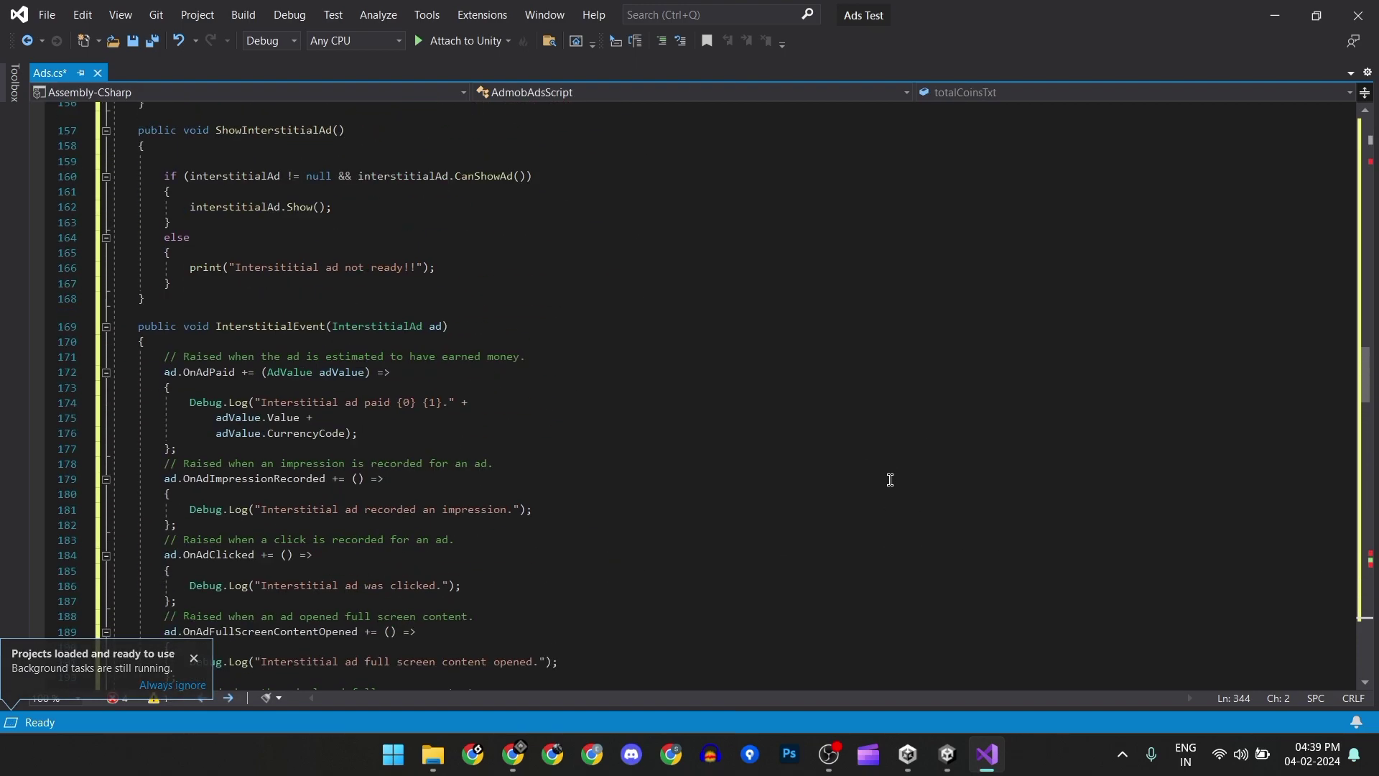
scroll(889, 479, "up", 11)
scroll(889, 479, "up", 8)
scroll(889, 479, "up", 13)
scroll(889, 479, "up", 14)
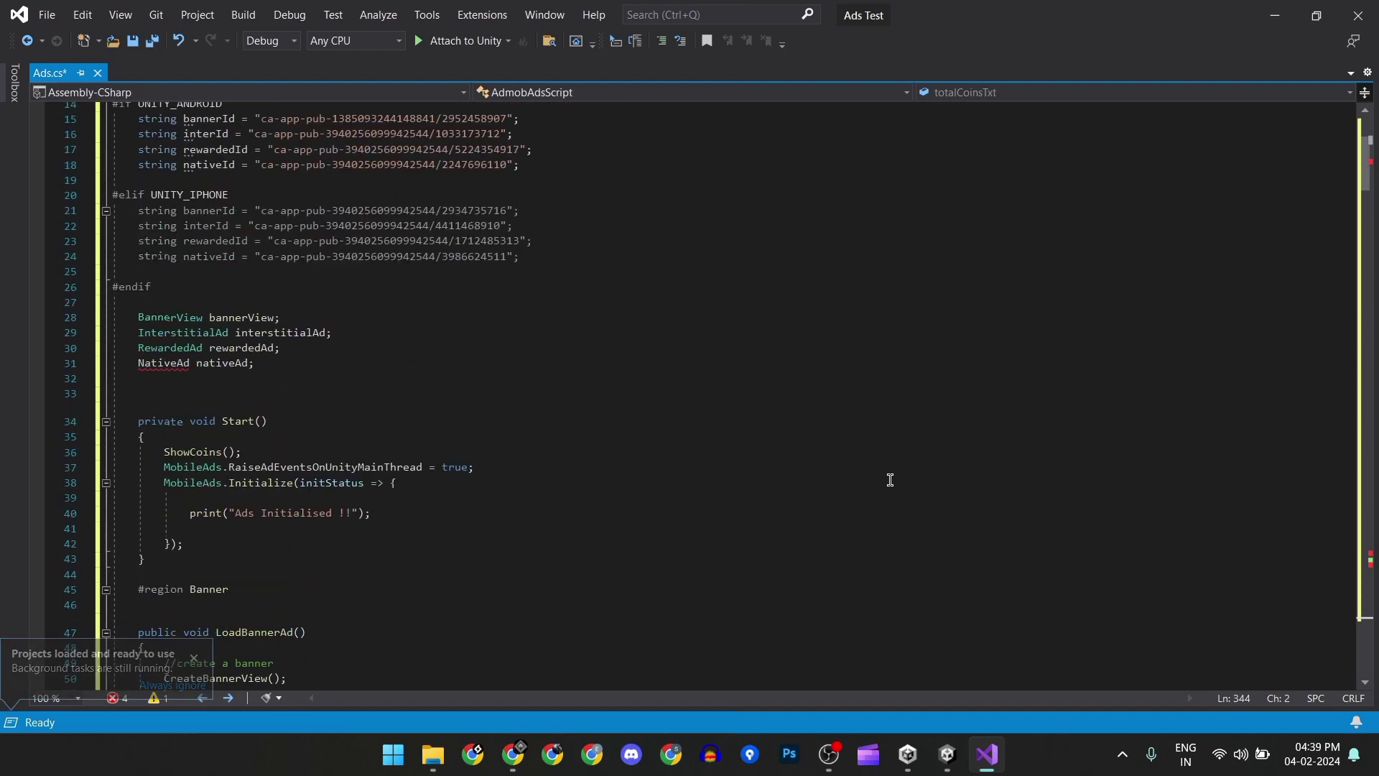
scroll(889, 479, "up", 5)
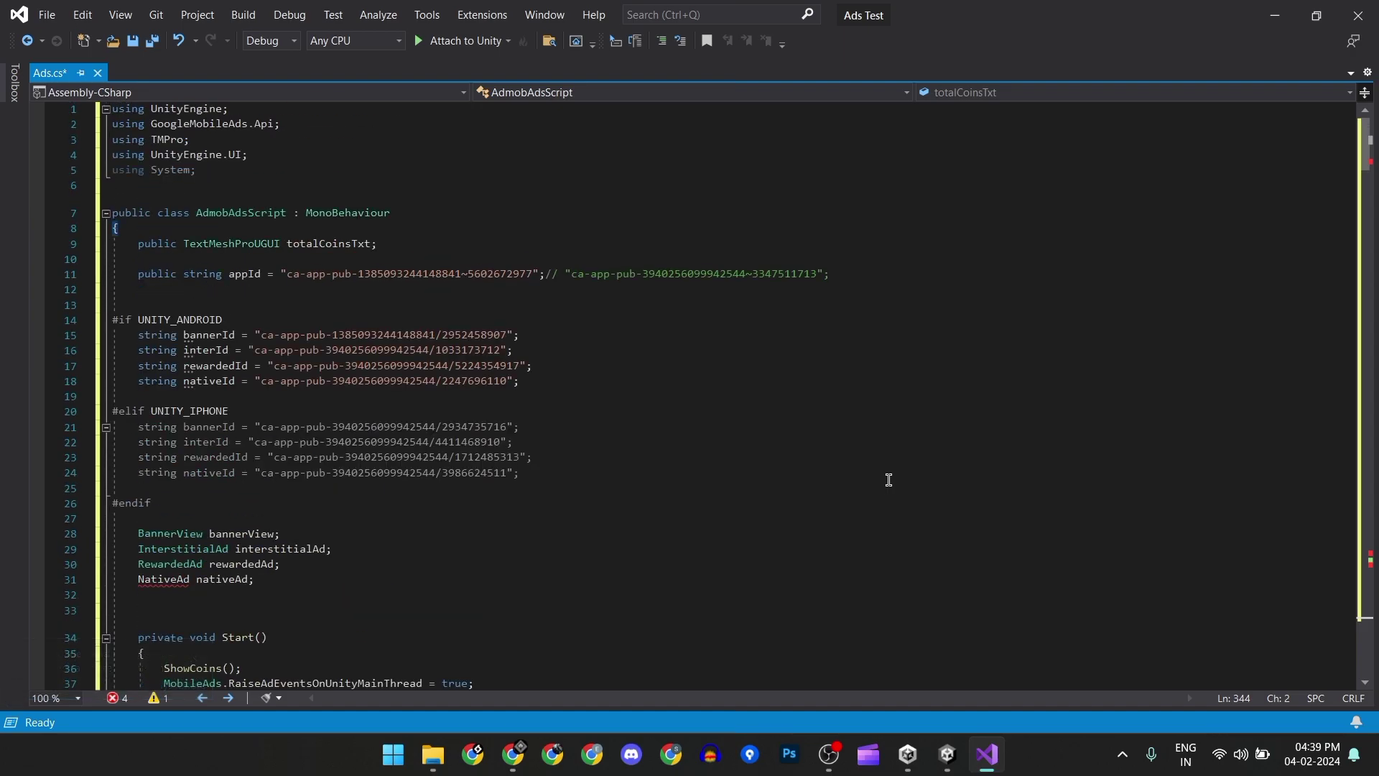
- Rename the class AdmobAdsScript to Ads
double_click(250, 214)
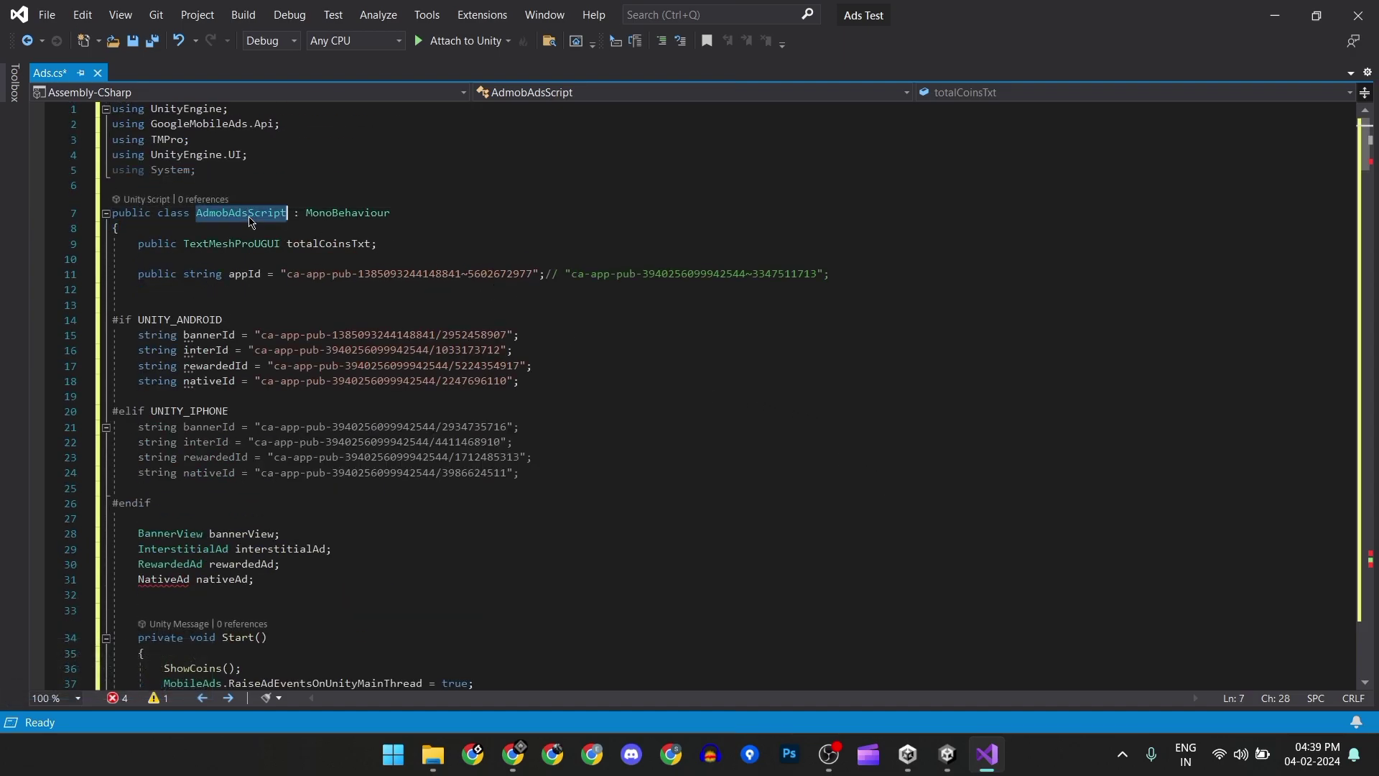
type("Ads")
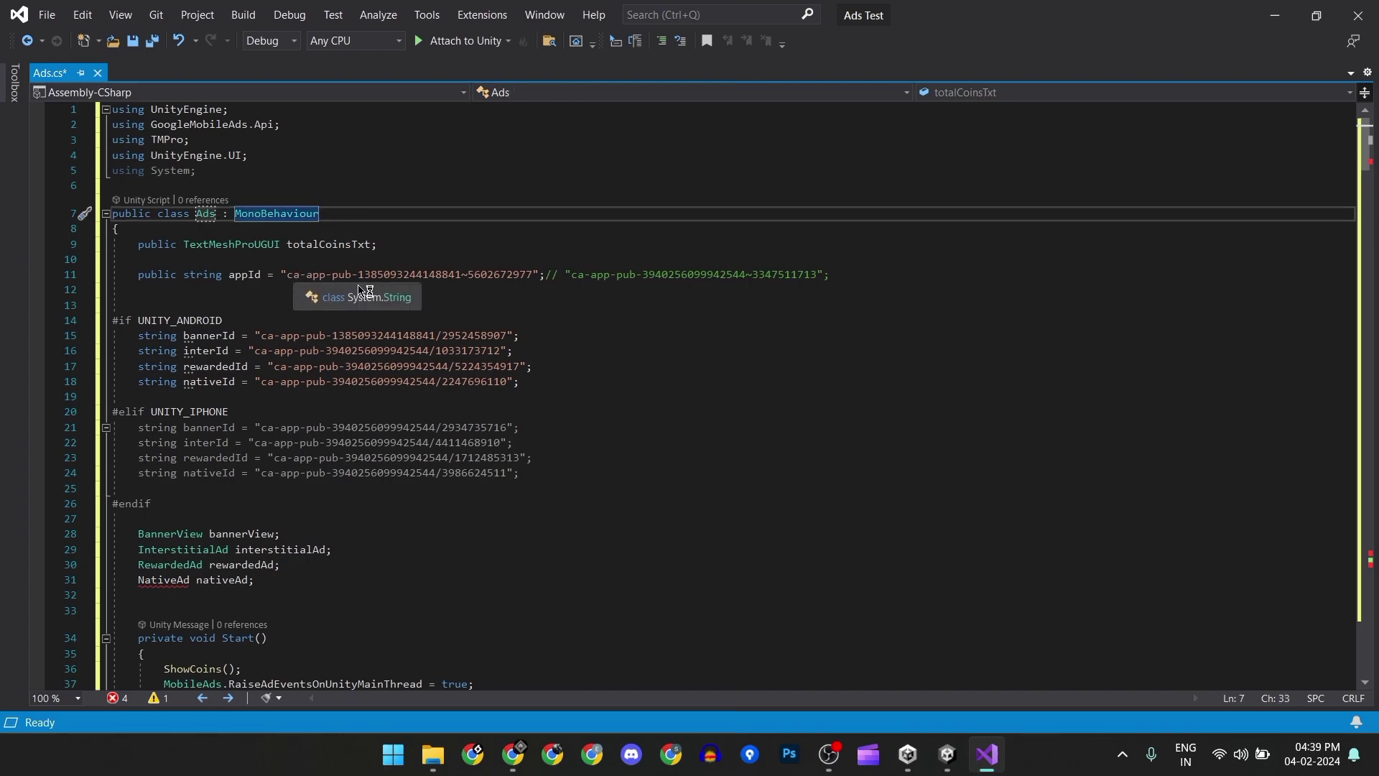
left_click(512, 754)
- Replace the appId value on line 11 with the Add Test app's App ID from AdMob
left_click(136, 18)
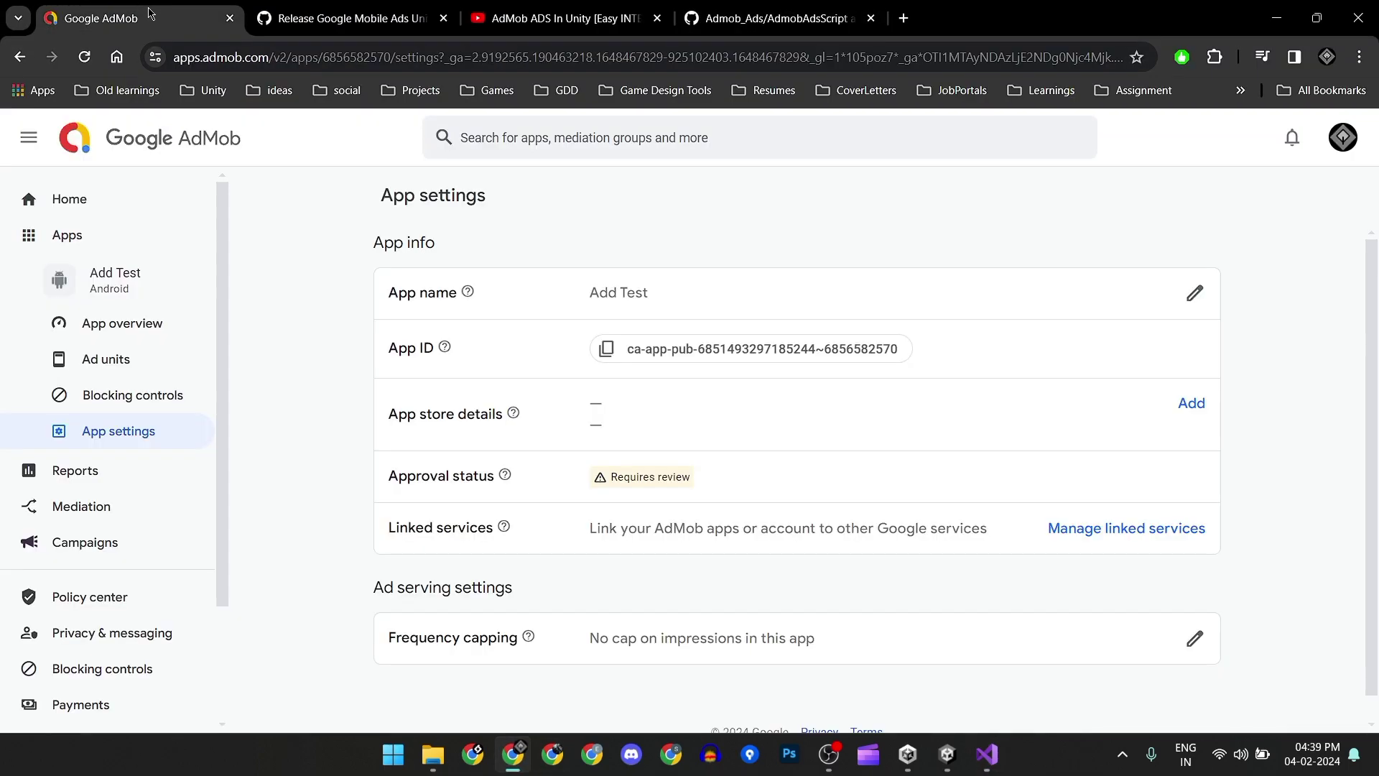
left_click(727, 350)
key("alt+Tab")
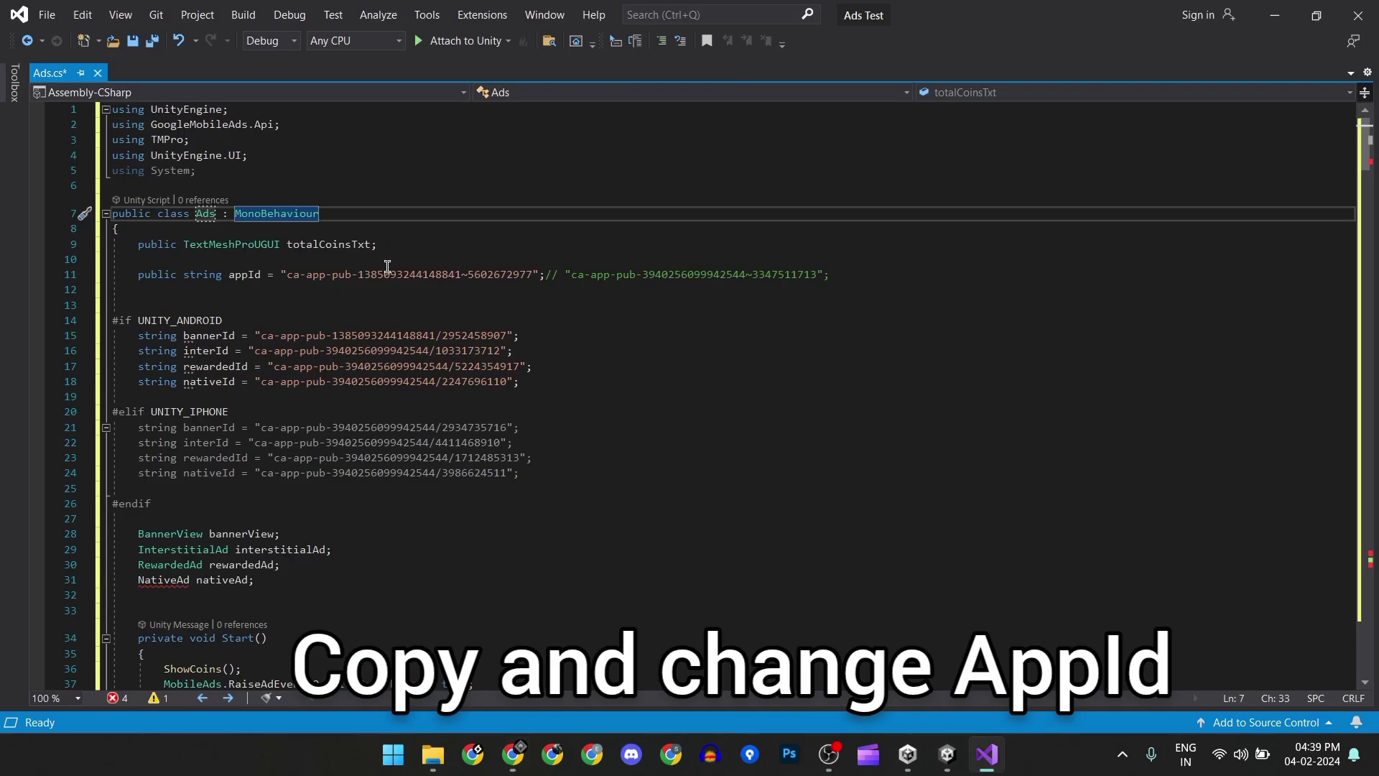
left_click_drag(288, 274, 533, 274)
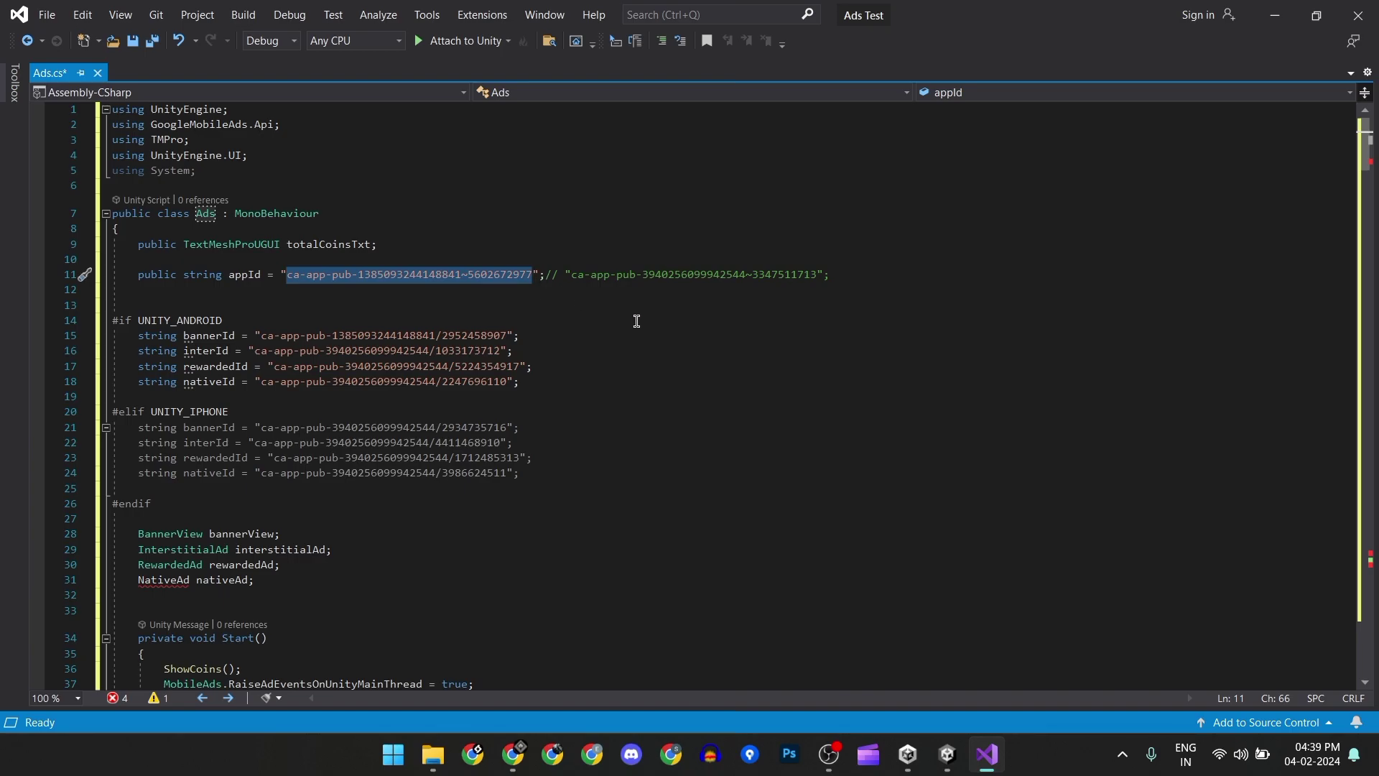
key("ctrl+v")
- Copy the banner ad unit ID from AdMob's ad units list for the bannerId line
key("alt+Tab")
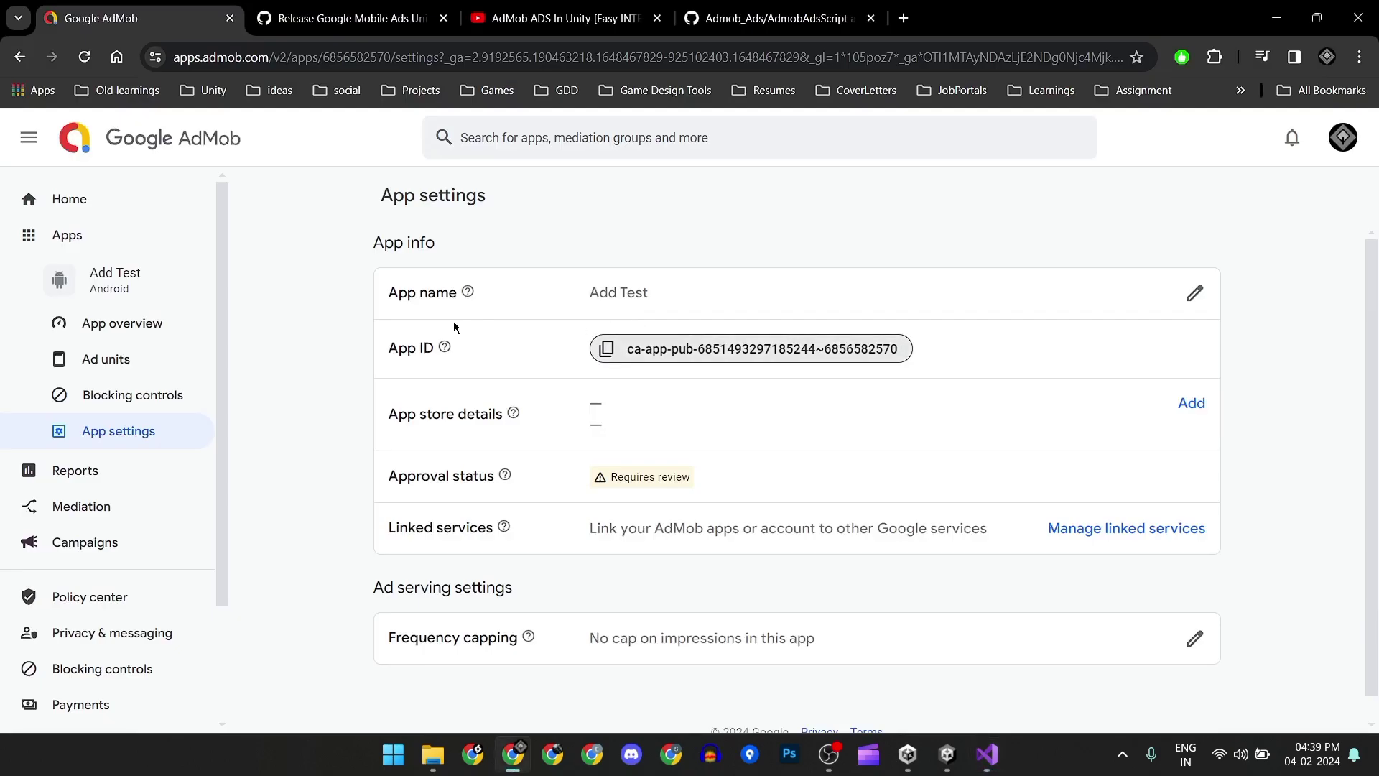
left_click(106, 358)
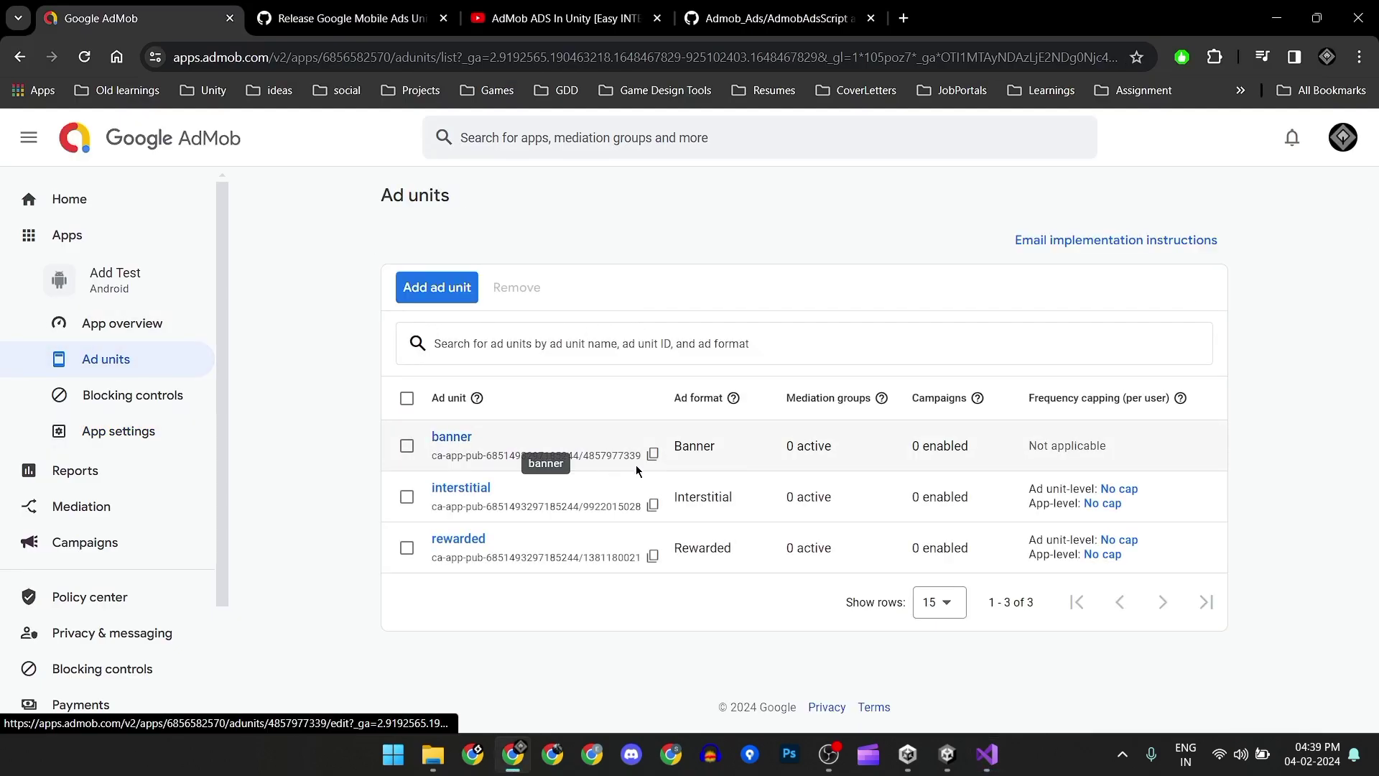
left_click(653, 456)
key("alt+Tab")
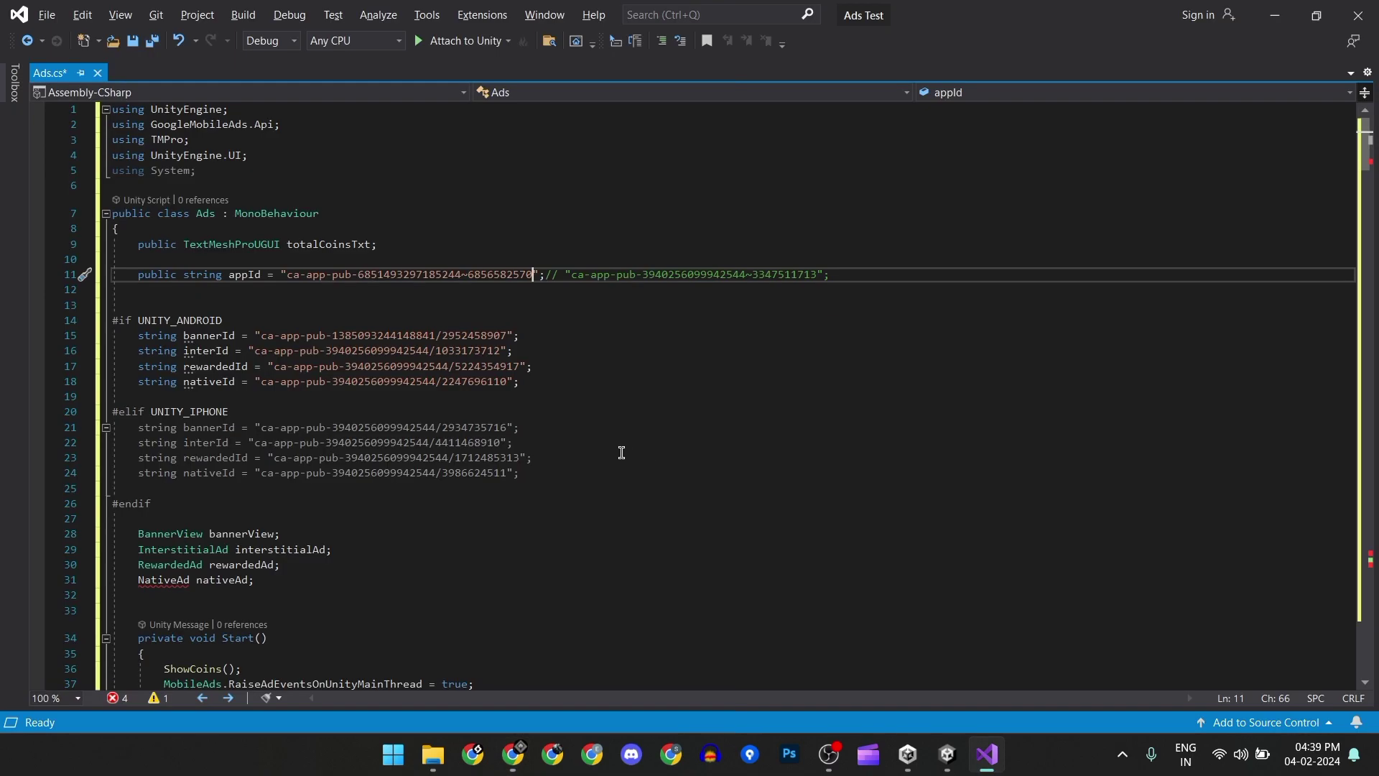
left_click_drag(262, 336, 271, 337)
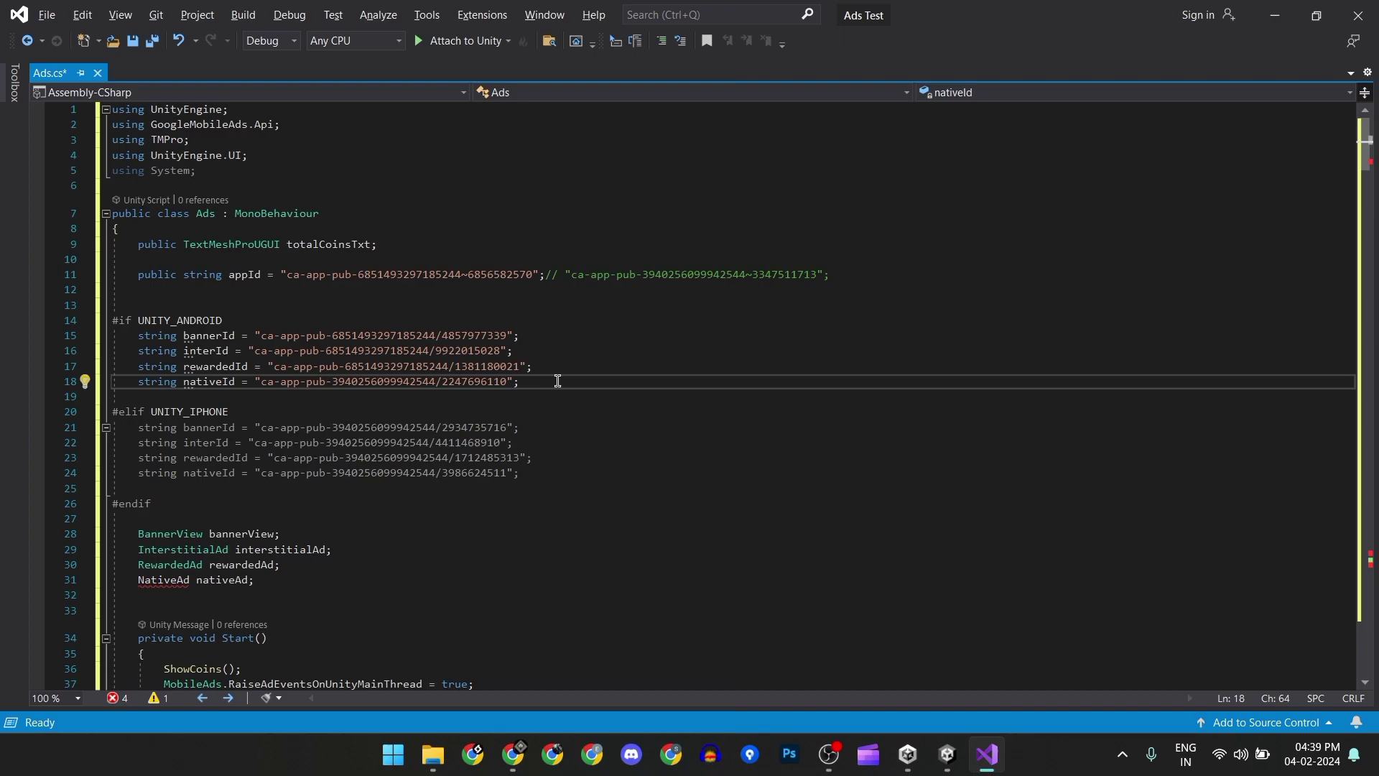
left_click(140, 382)
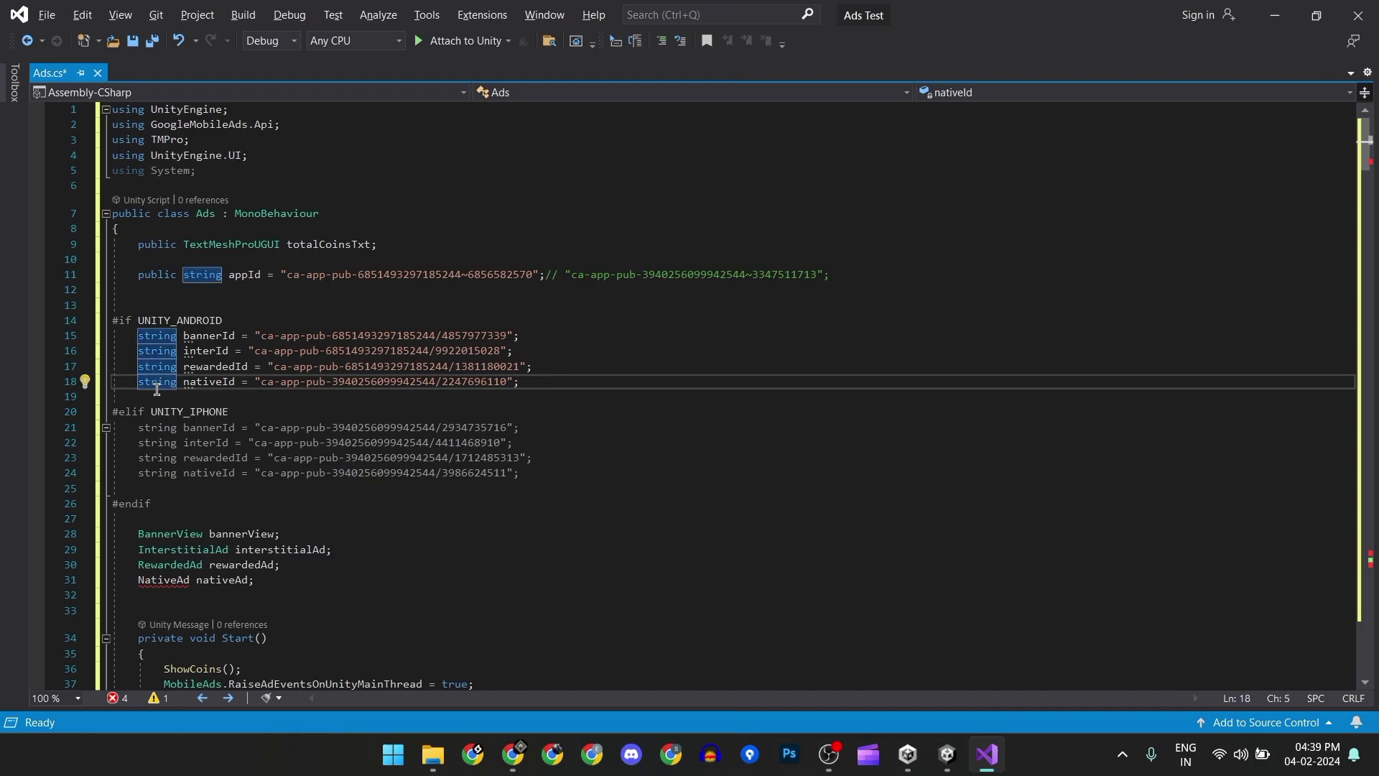
- Comment out the Android nativeId line and the NativeAd field with //
type("//")
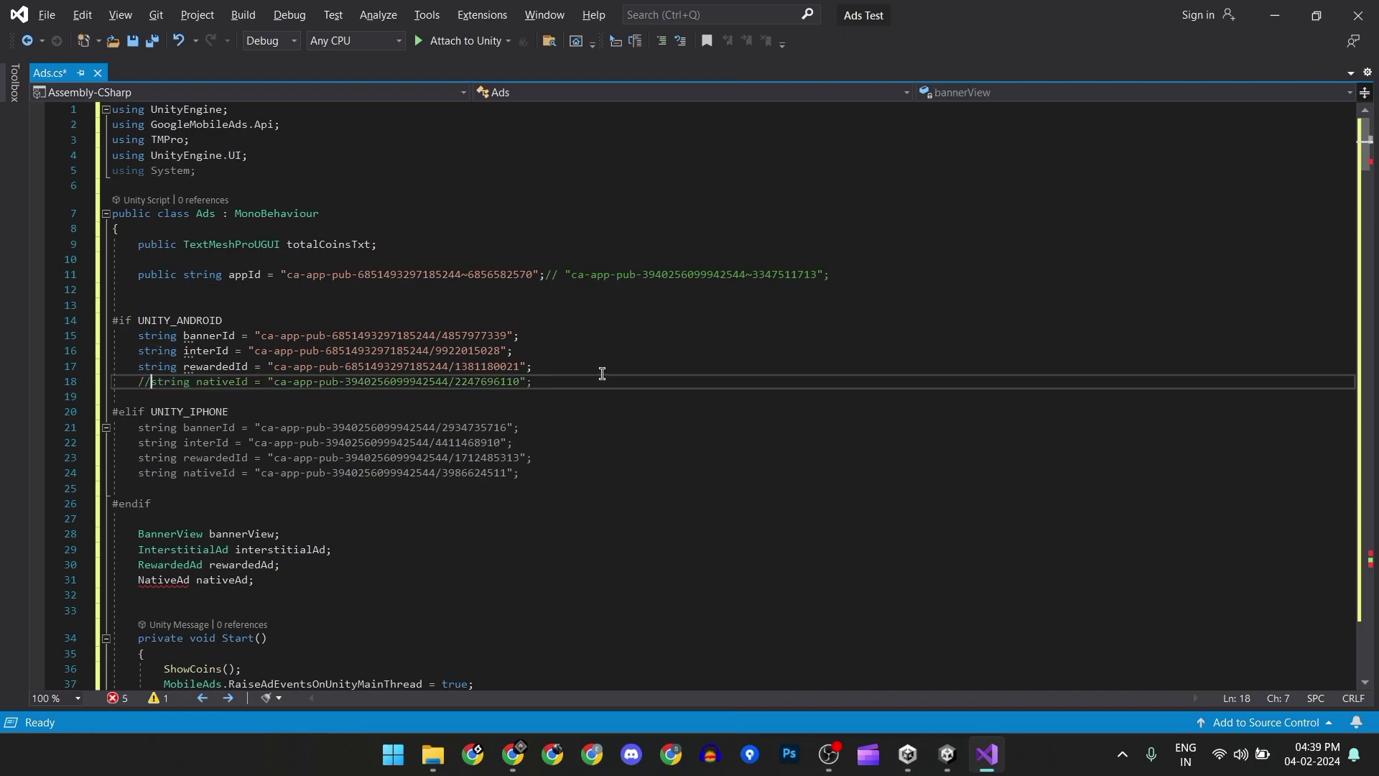
scroll(734, 345, "down", 4)
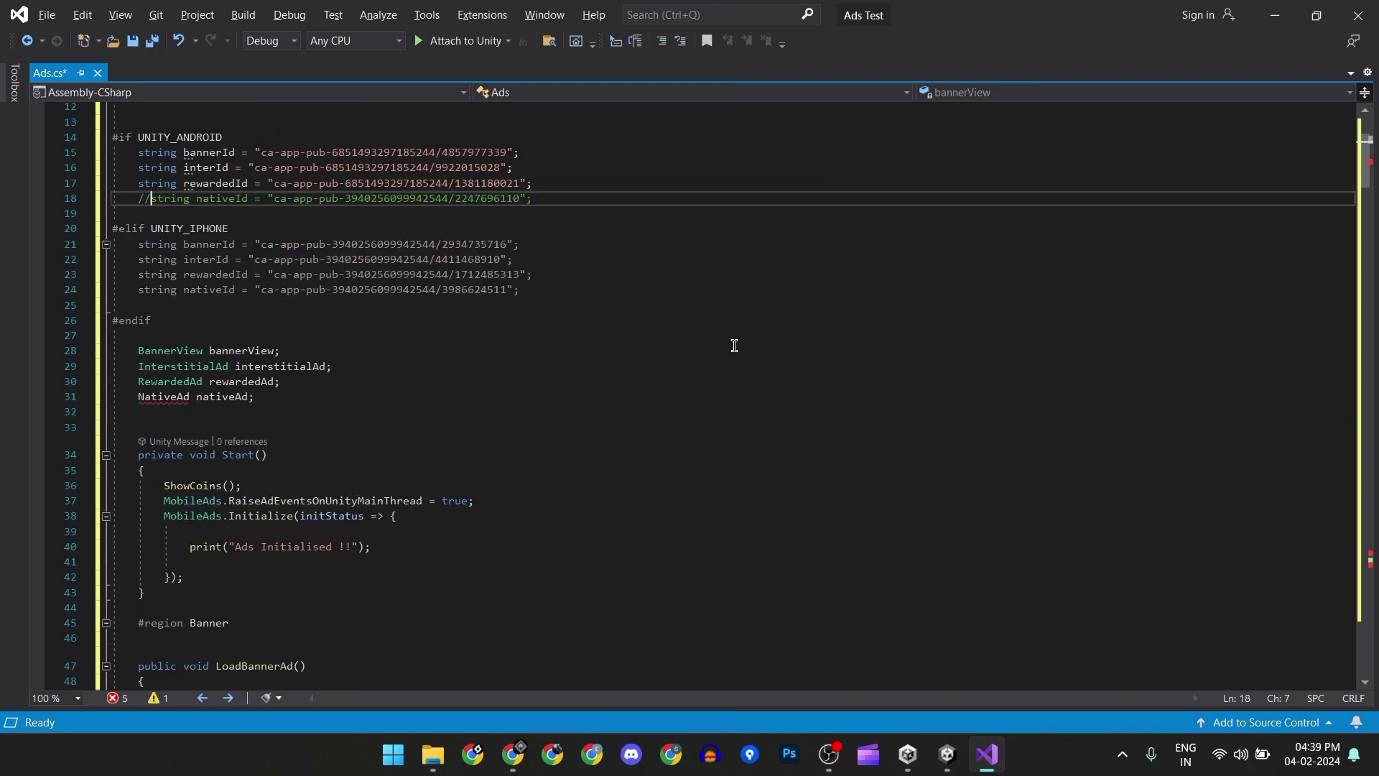
left_click(139, 389)
type("//")
scroll(813, 399, "down", 3)
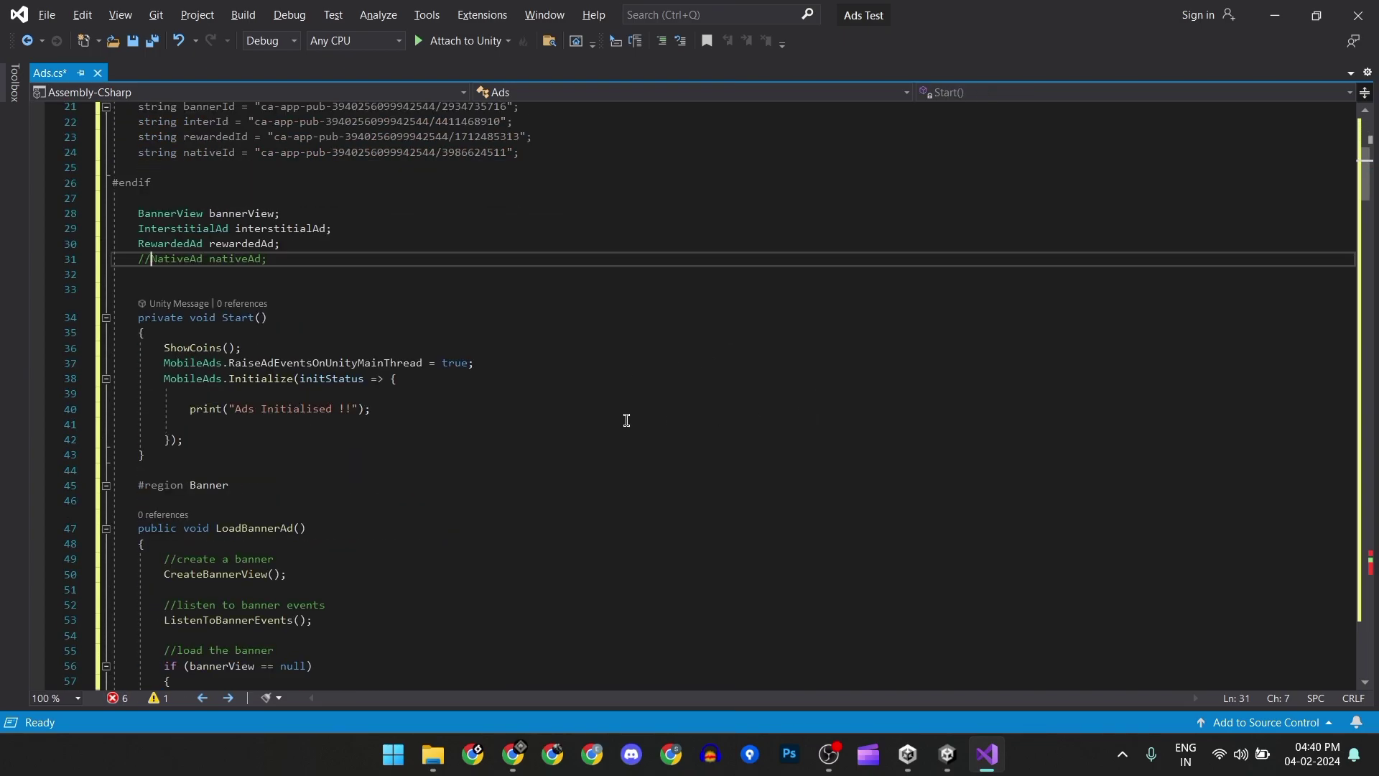
- Add LoadInterstitialAd(); and LoadRewardedAd(); calls at the end of Start()
left_click(213, 445)
key("Return")
key("Return")
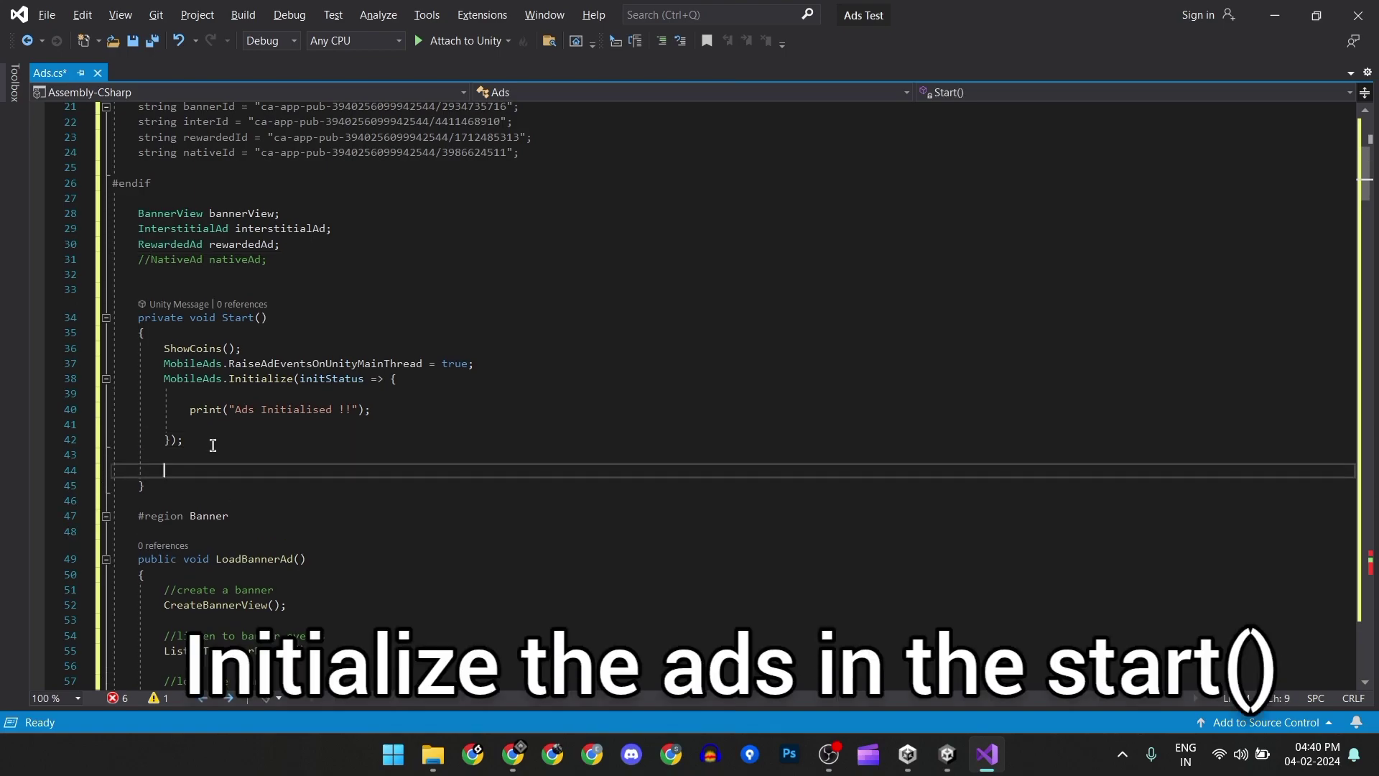
type("Ini")
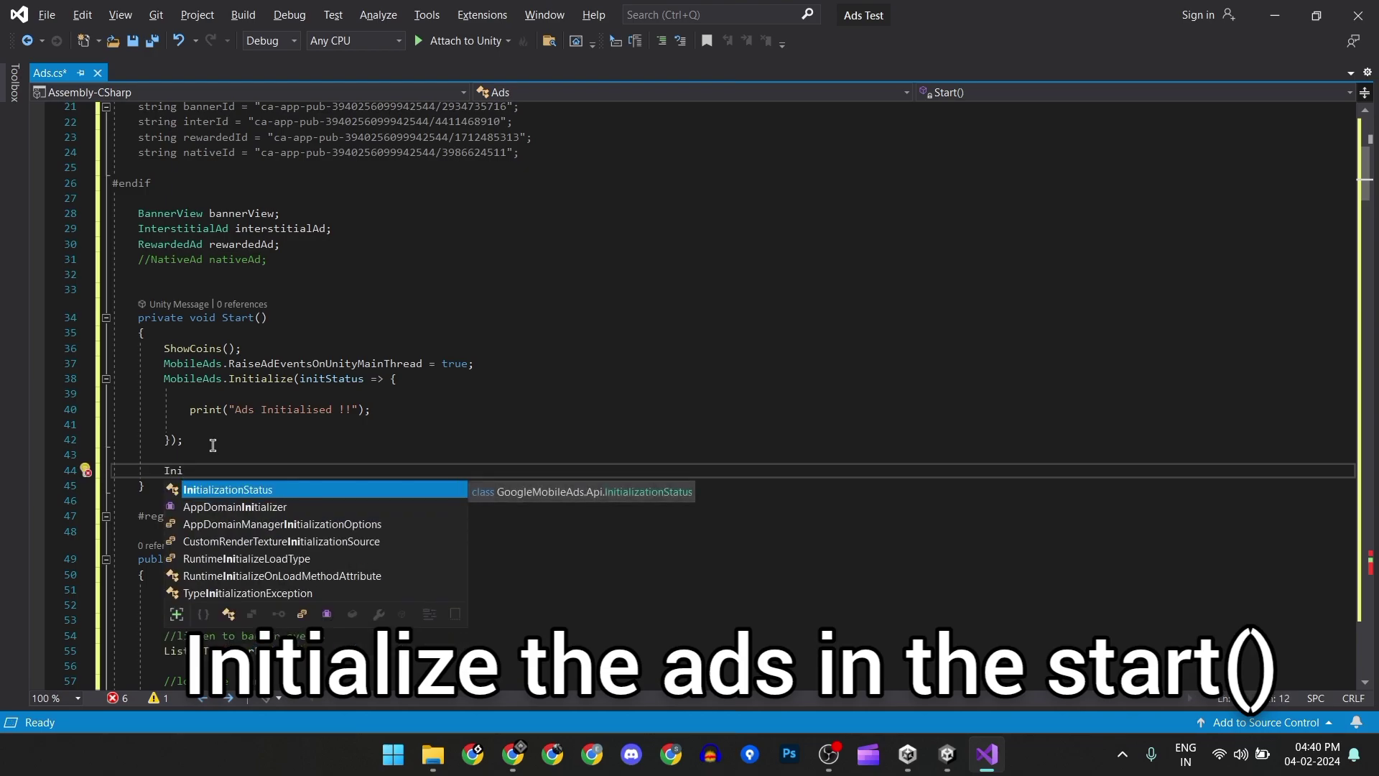
key("BackSpace")
key("BackSpace")
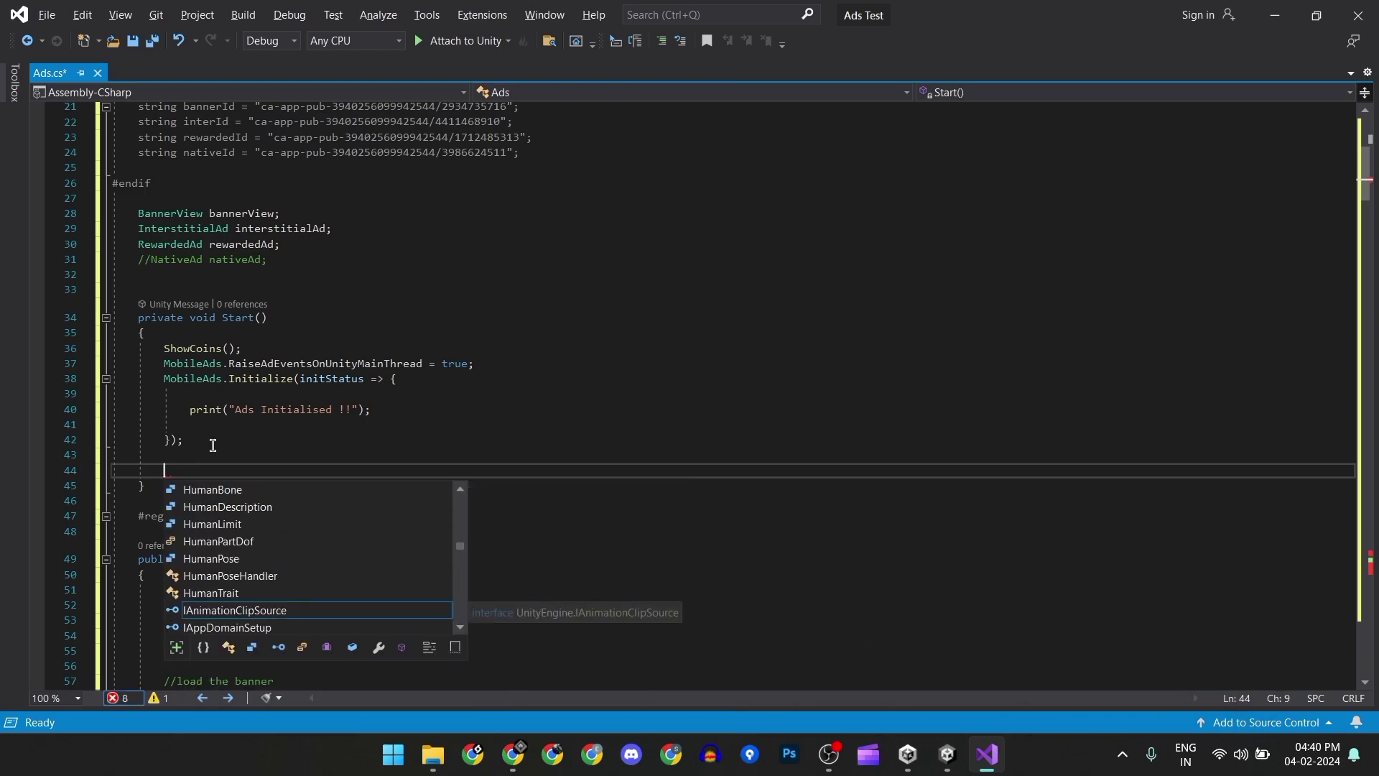
type("Inters")
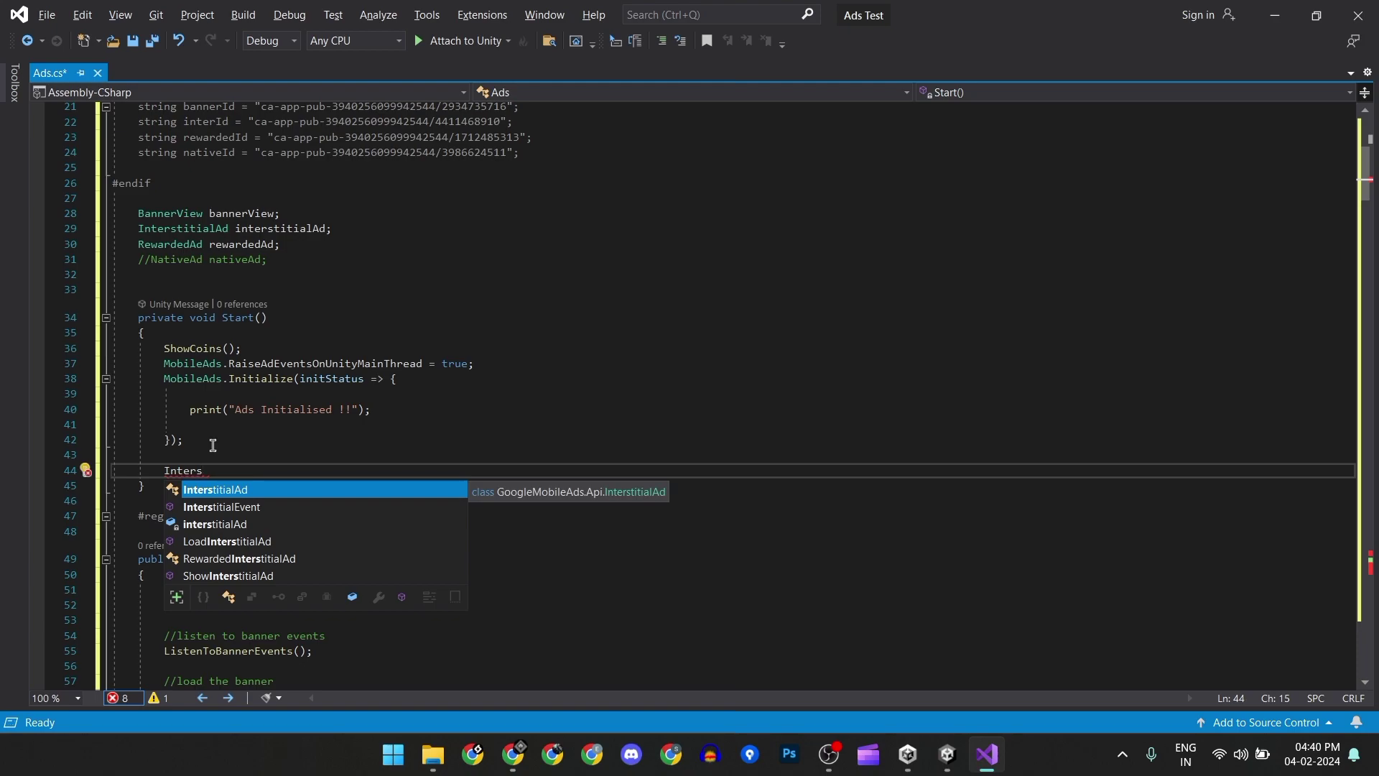
key("Down")
key("Down")
key("Down")
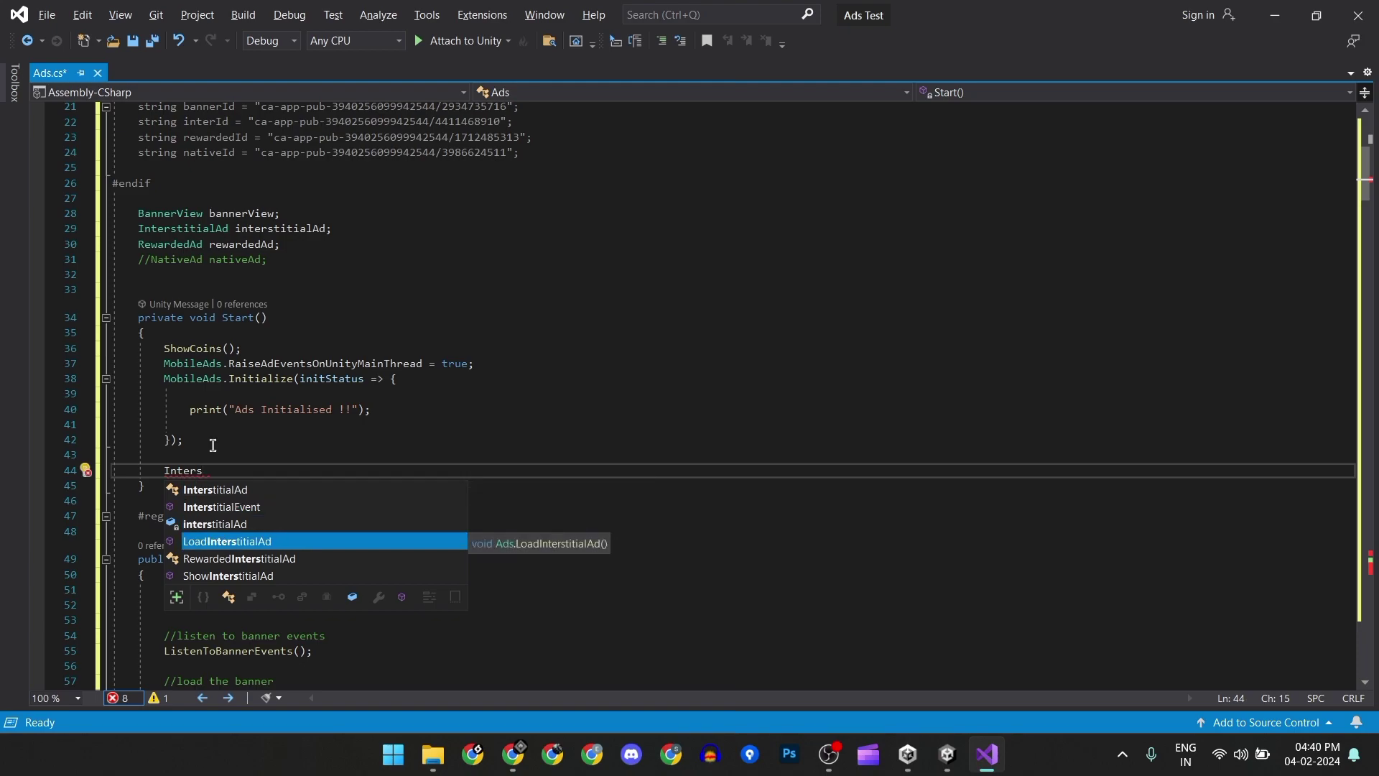
key("Tab")
type("()")
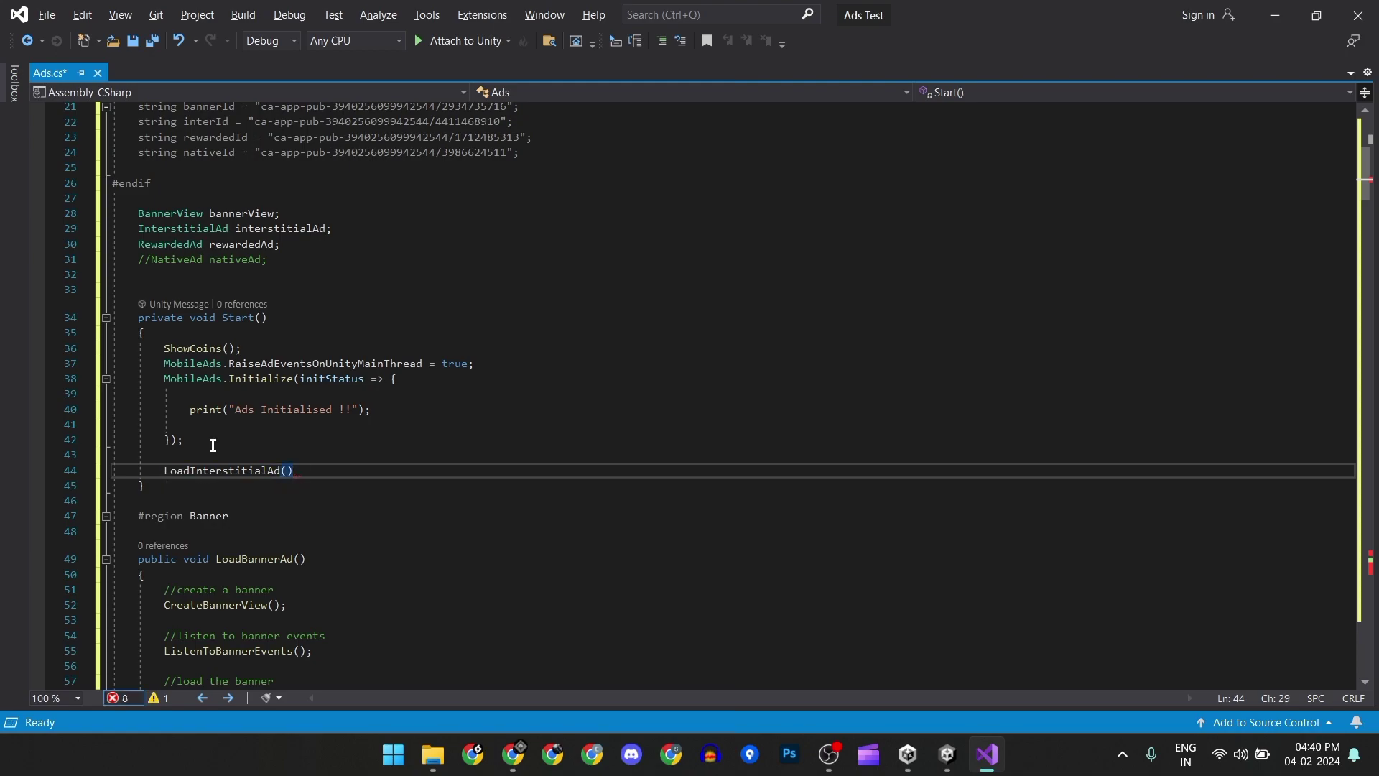
type(";")
key("Return")
type("Load")
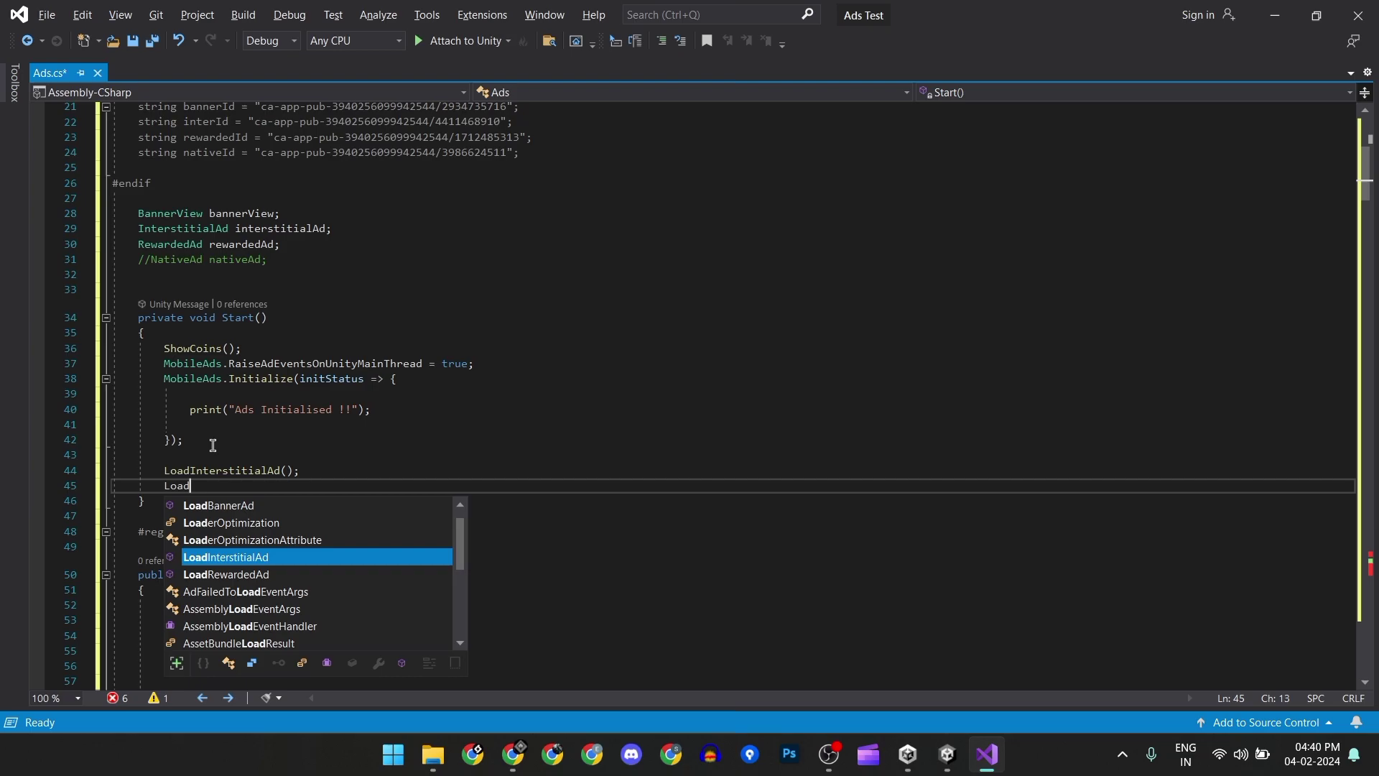
type("Re")
key("Tab")
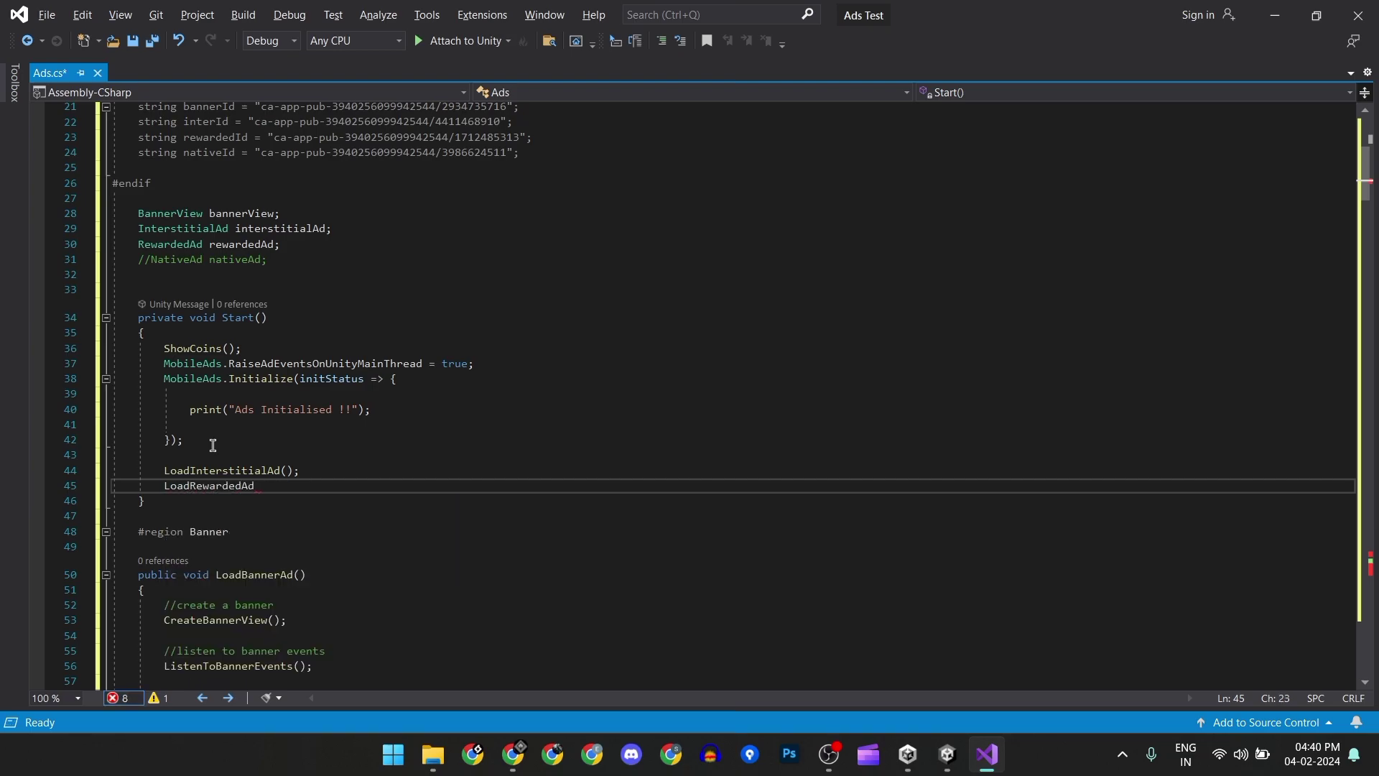
type("();")
- Save Ads.cs and review the edited script
key("ctrl+s")
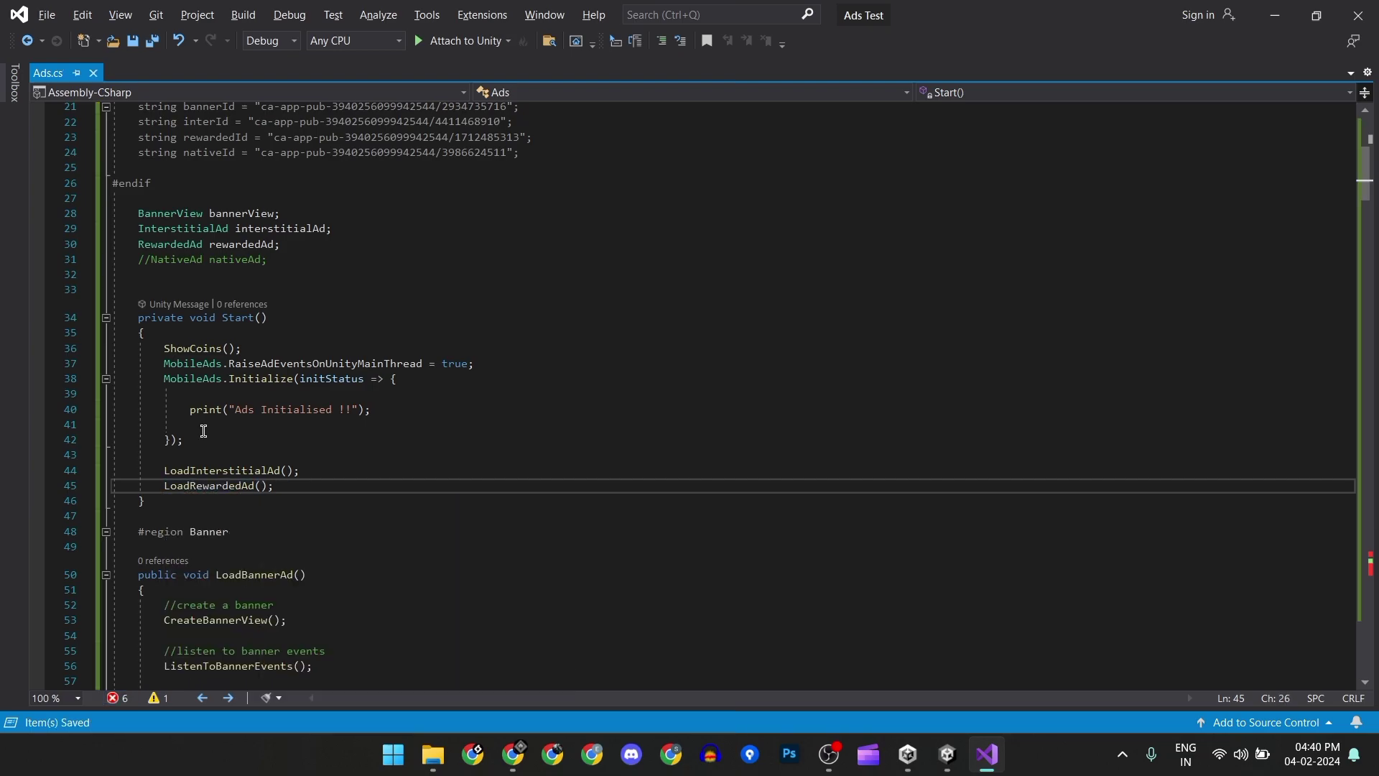
scroll(1088, 366, "down", 4)
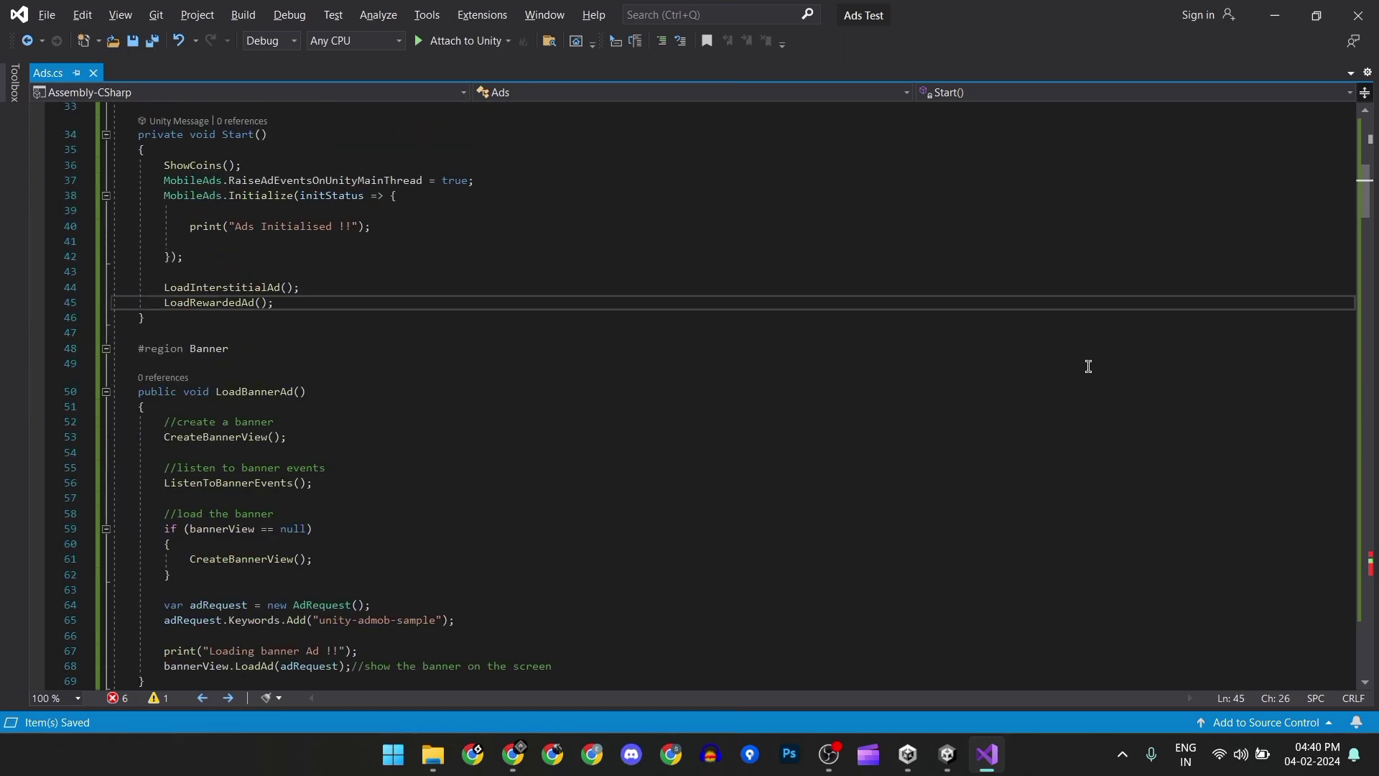
scroll(1084, 363, "down", 5)
scroll(1084, 363, "down", 20)
scroll(408, 332, "up", 20)
scroll(849, 483, "up", 20)
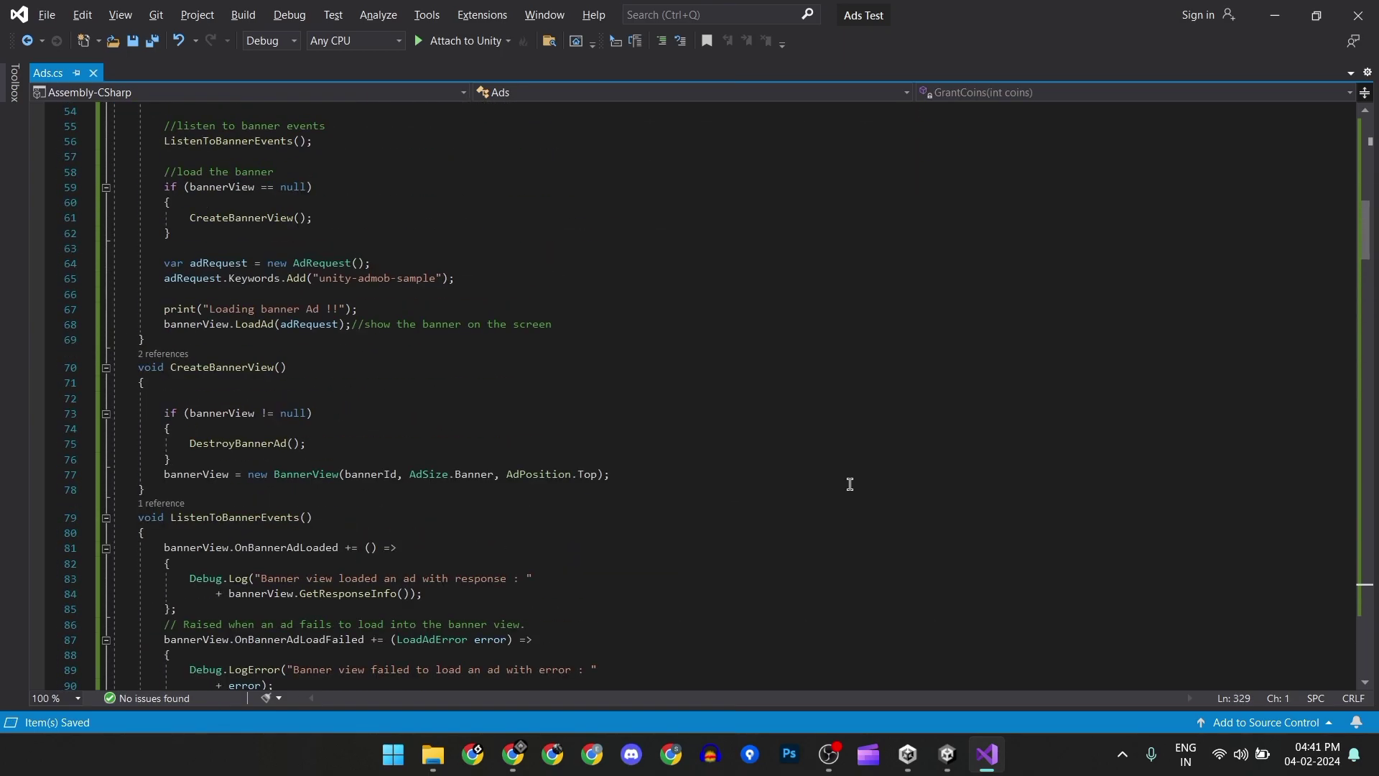
scroll(850, 483, "up", 10)
scroll(850, 484, "up", 15)
key("ctrl+s")
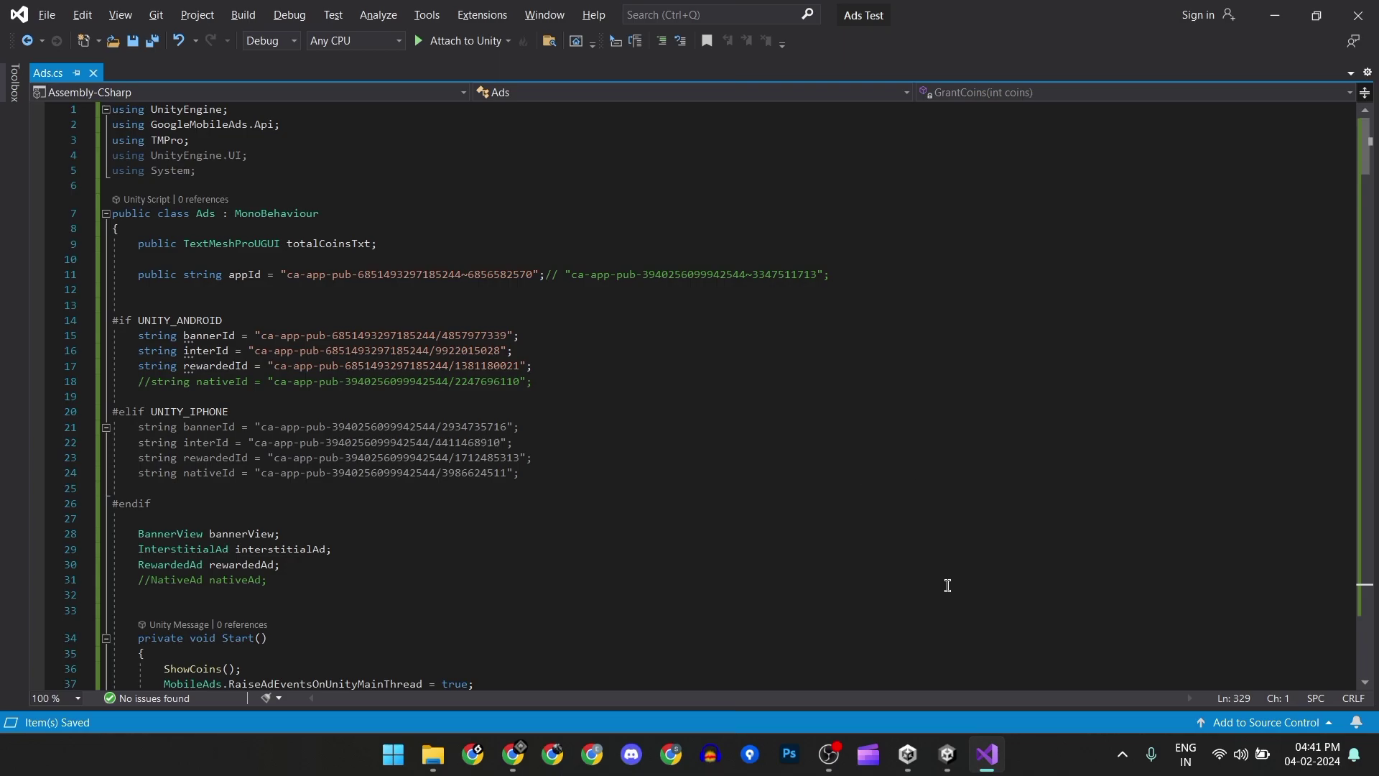
- Create an empty GameObject named Ads in the Hierarchy and attach the Ads script to it
left_click(947, 750)
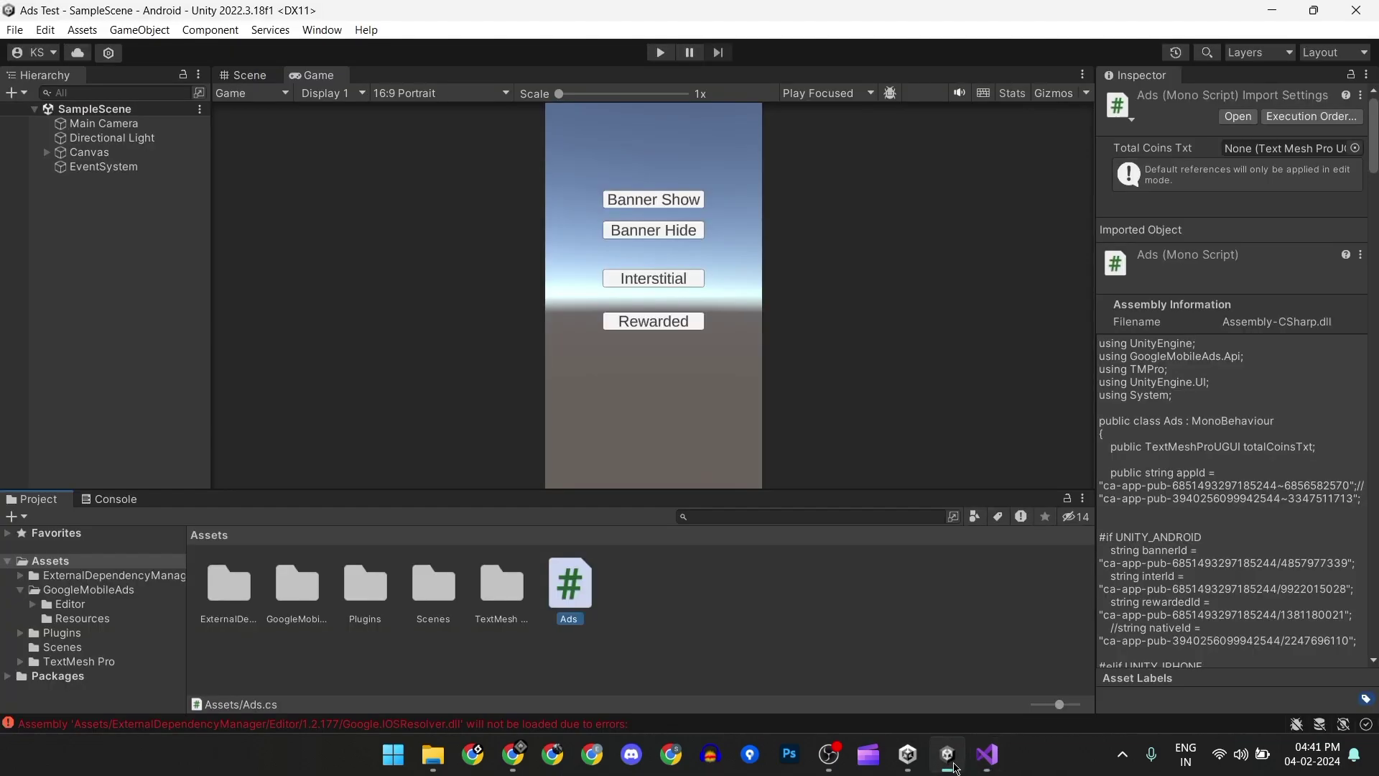
left_click(768, 627)
right_click(71, 280)
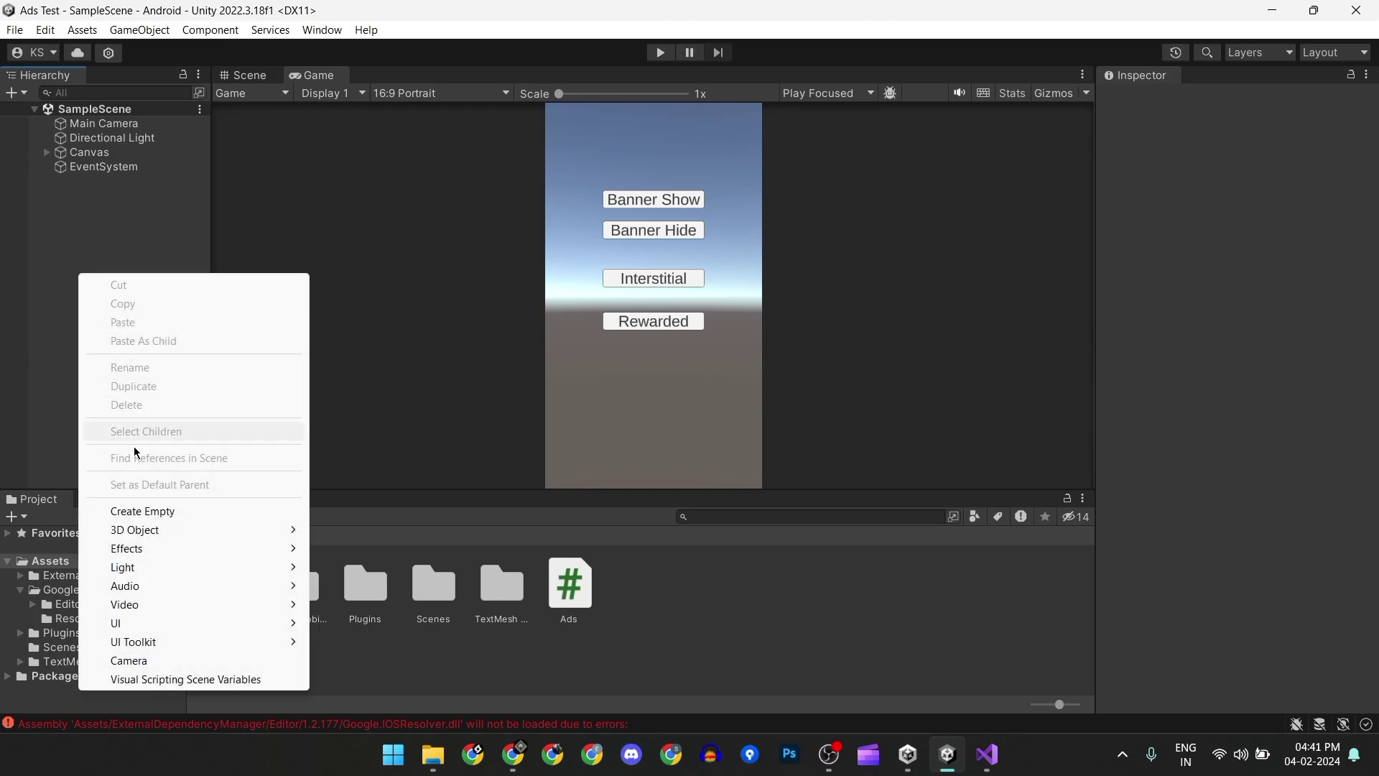
left_click(143, 511)
type("Ads")
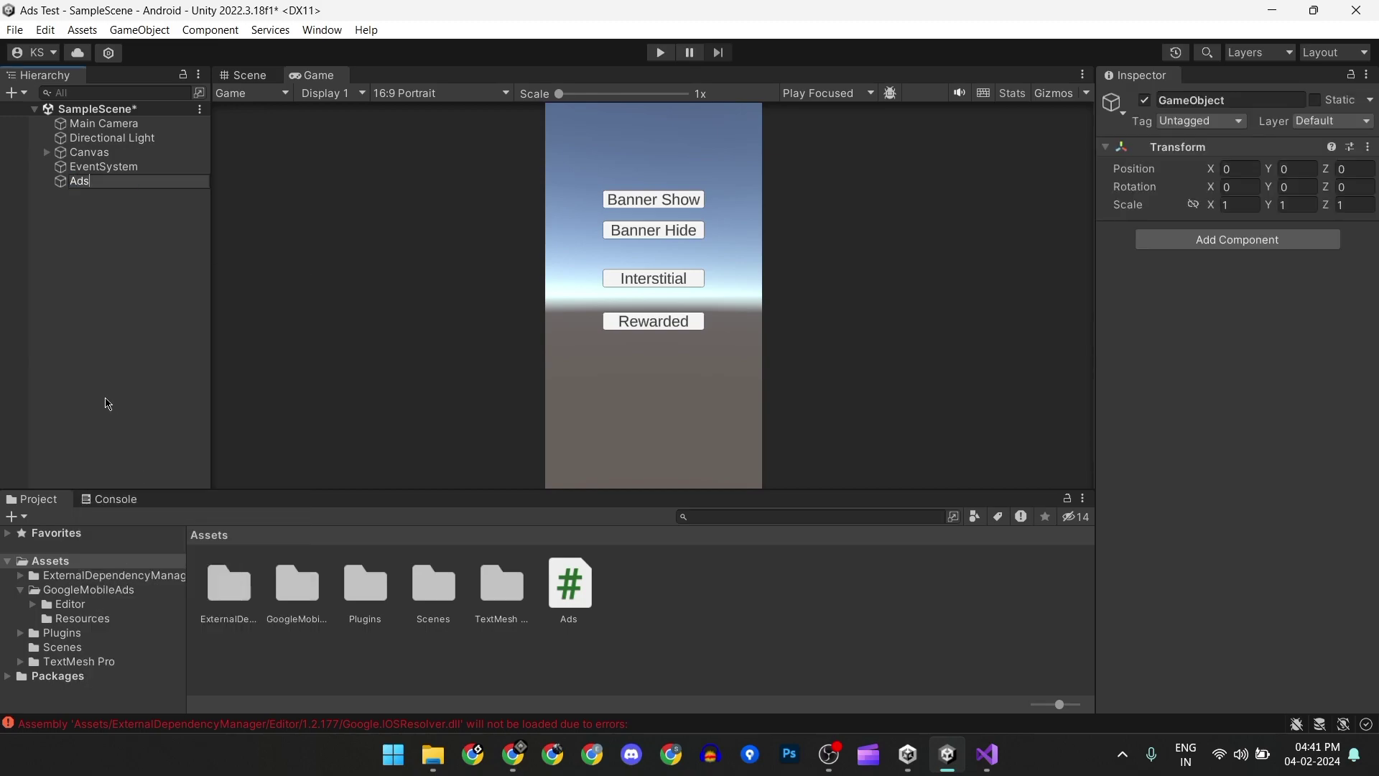
key("Return")
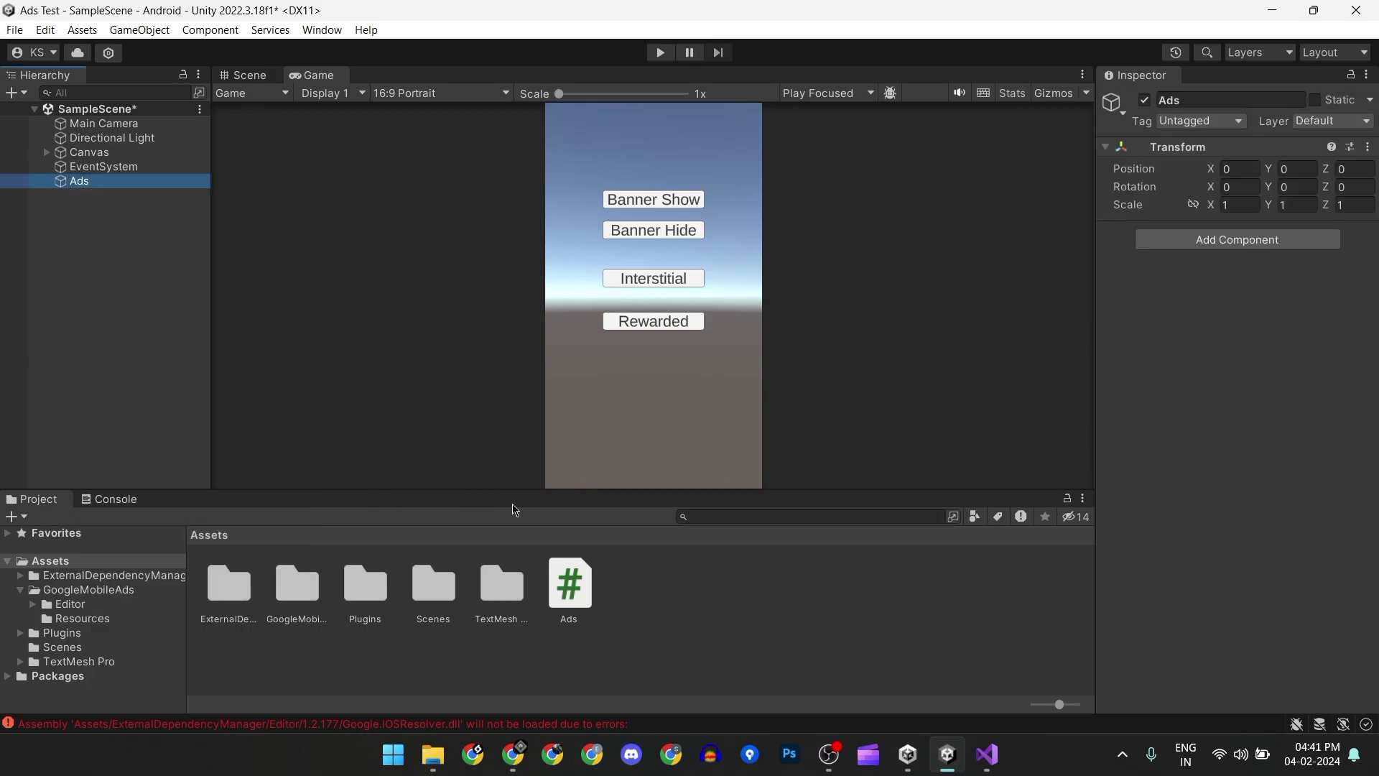
left_click_drag(579, 587, 1145, 494)
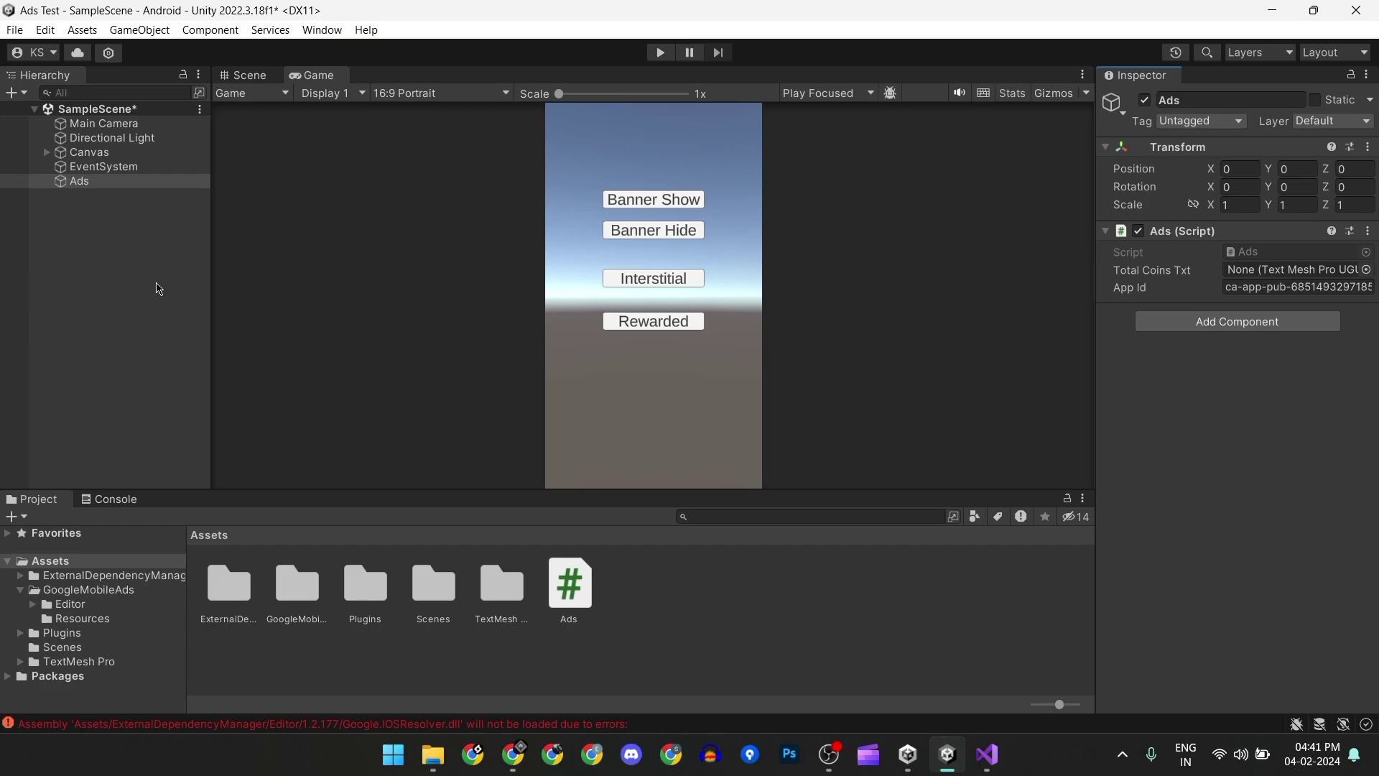
left_click(132, 293)
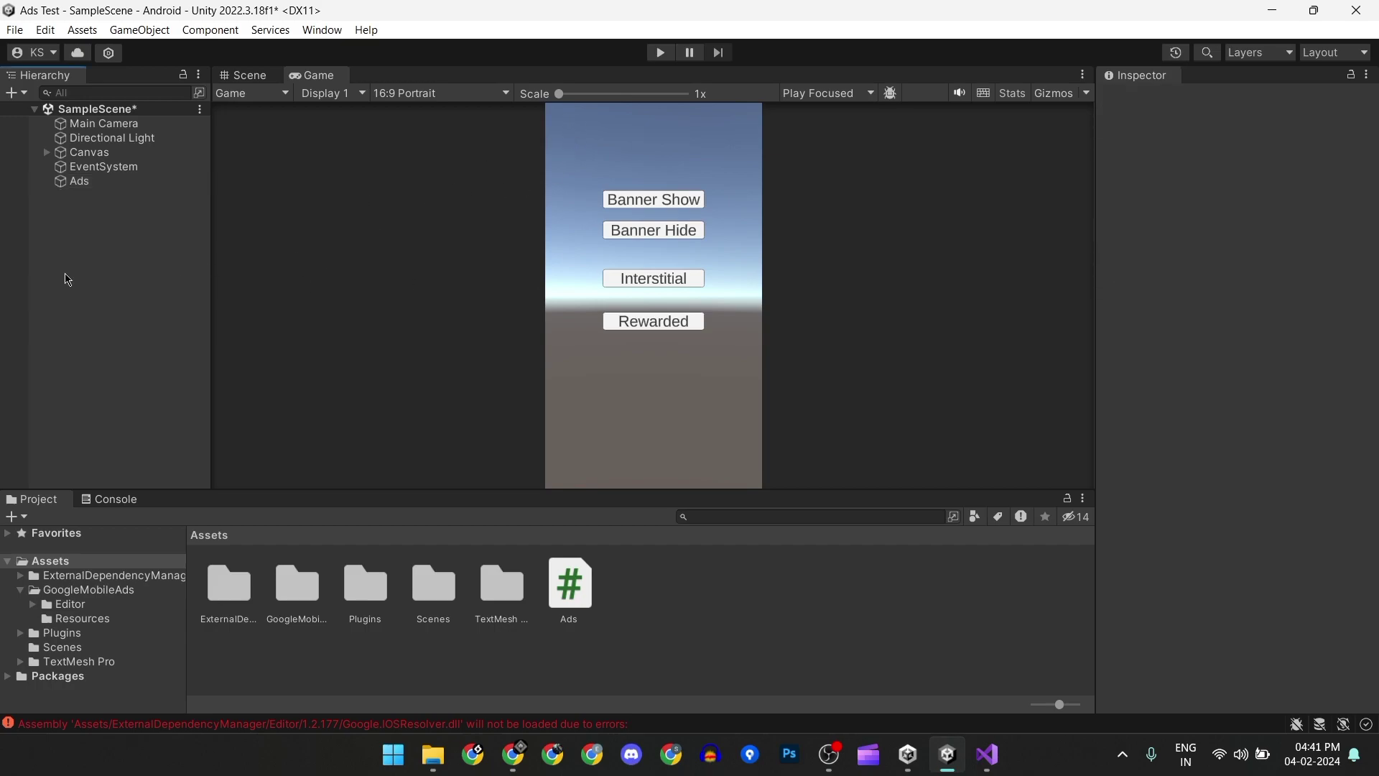
- Redo the last two edits with Ctrl+Y to restore the Coins text label
key("ctrl+y")
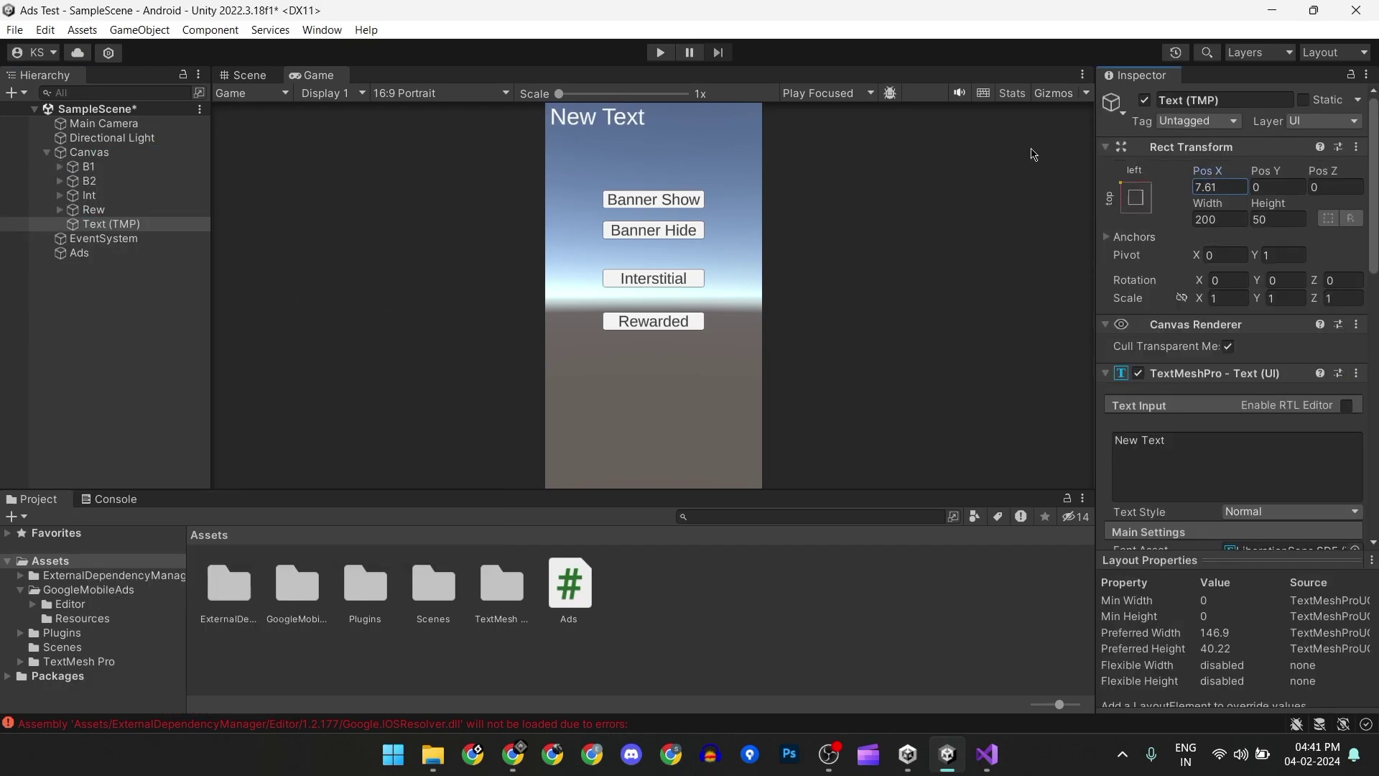
key("ctrl+y")
key("ctrl+y")
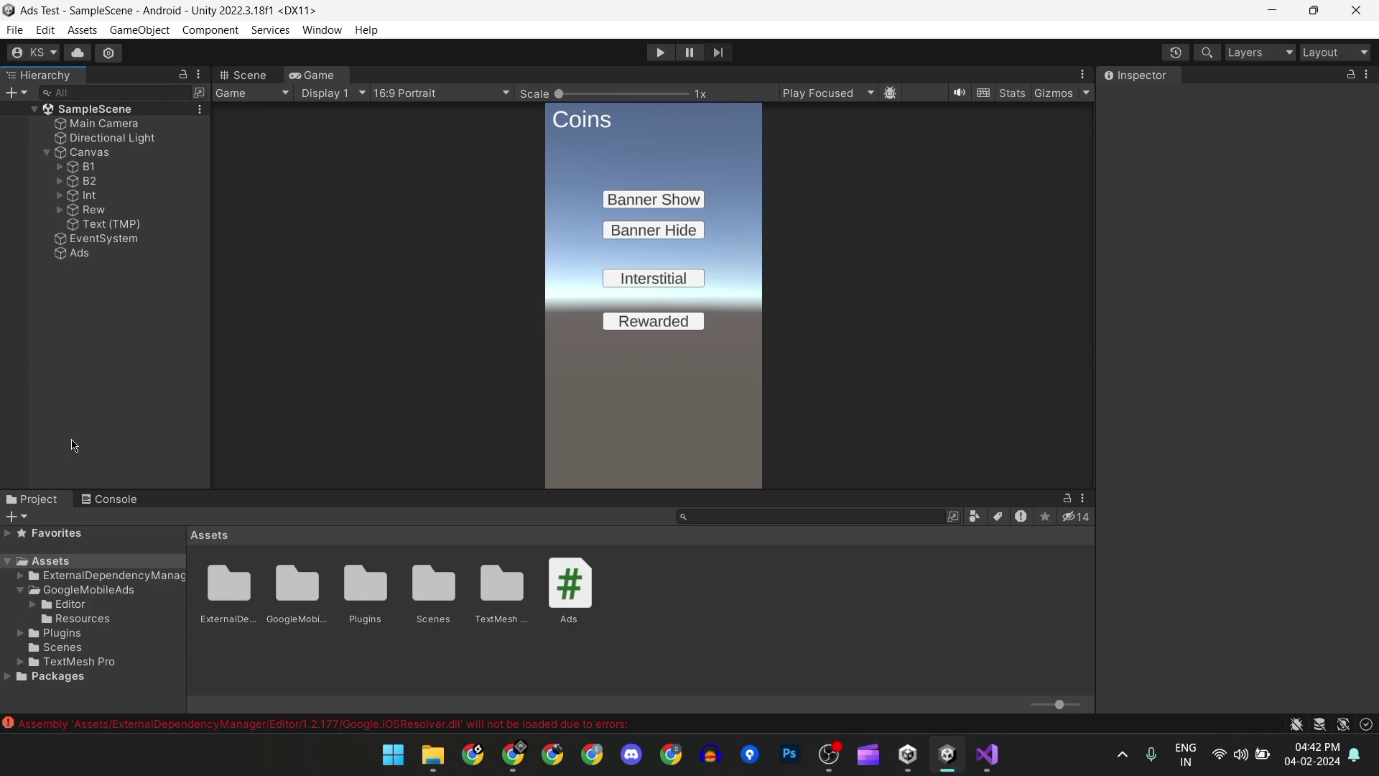
- Wire B1's On Click to Ads.LoadBannerAd and B2's to Ads.DestroyBannerAd
left_click(88, 167)
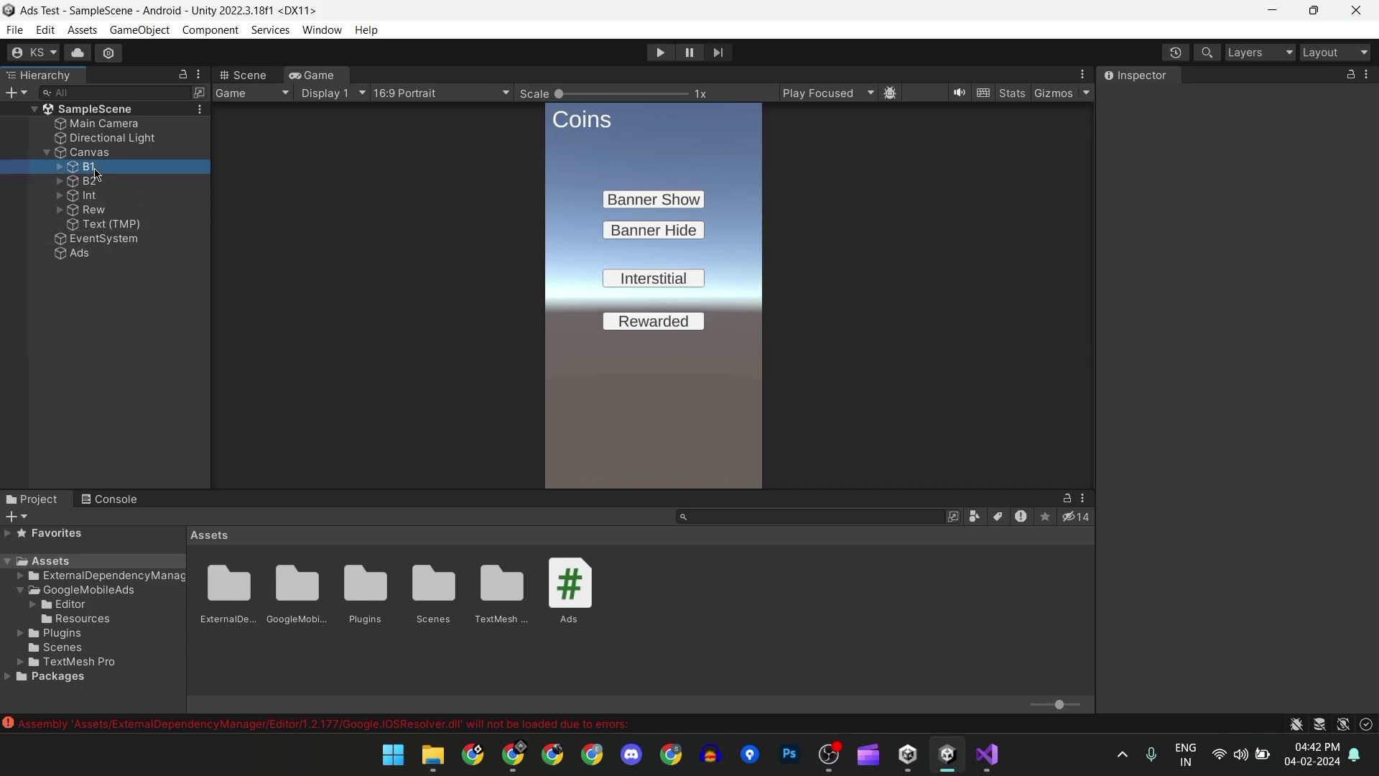
scroll(1182, 450, "down", 5)
scroll(1184, 416, "down", 2)
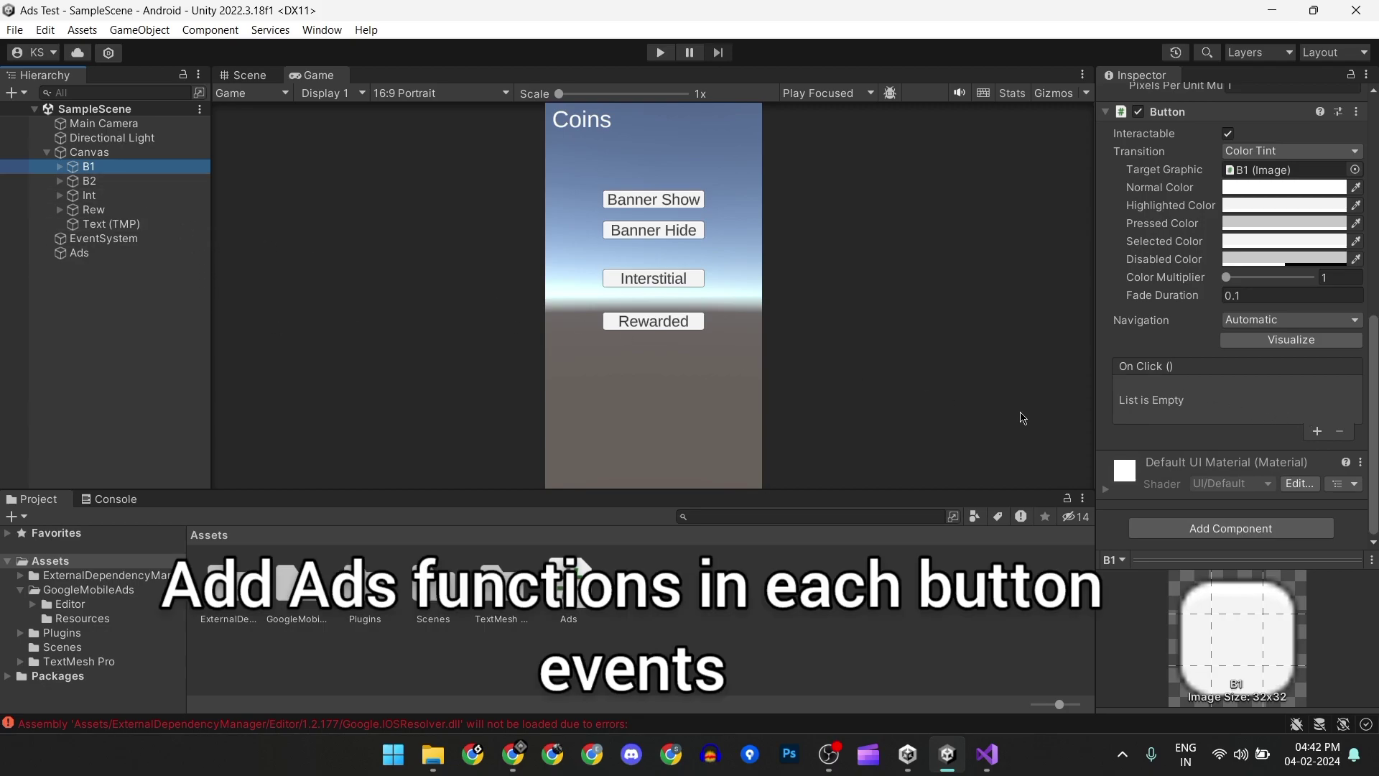
left_click(1317, 433)
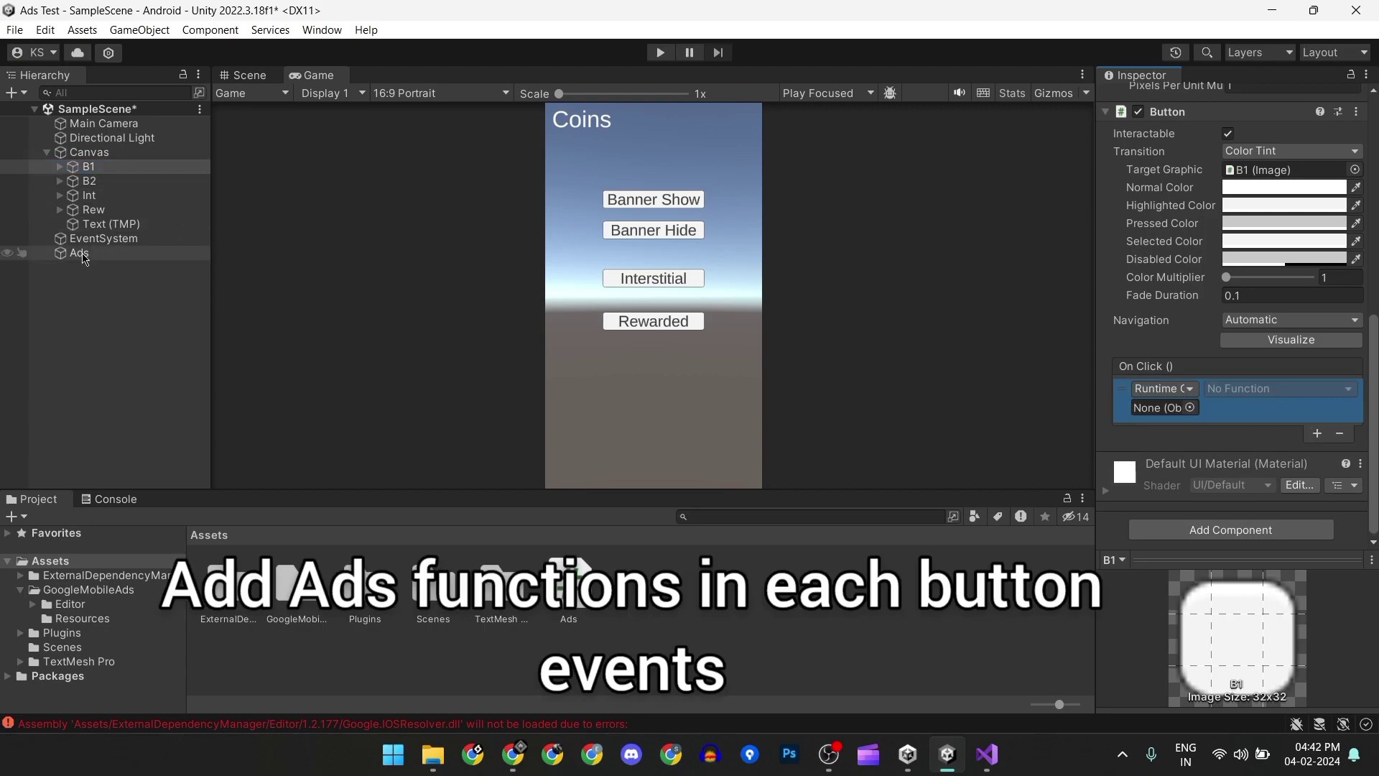
mouse_move(79, 253)
left_mouse_down()
mouse_move(1135, 417)
mouse_move(1157, 408)
left_mouse_up()
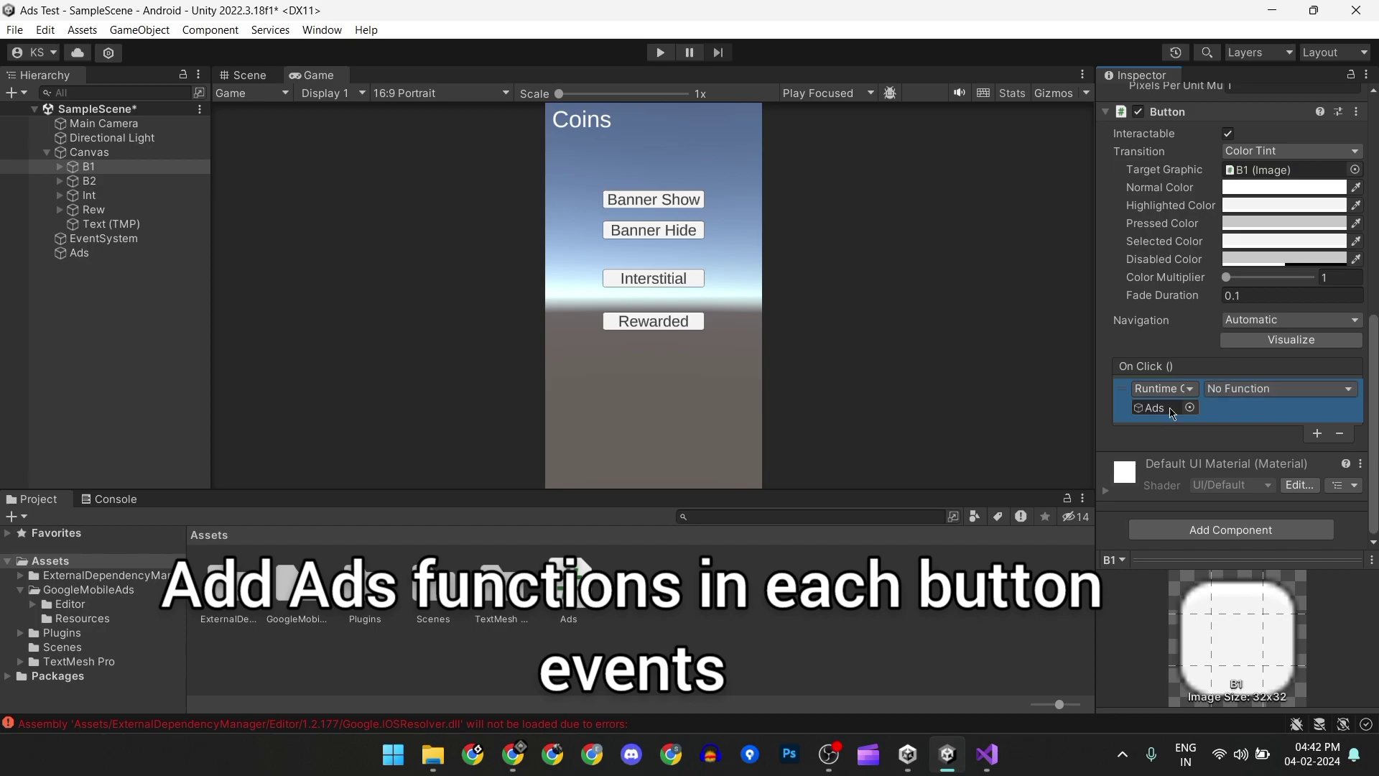
left_click(1278, 389)
mouse_move(1257, 474)
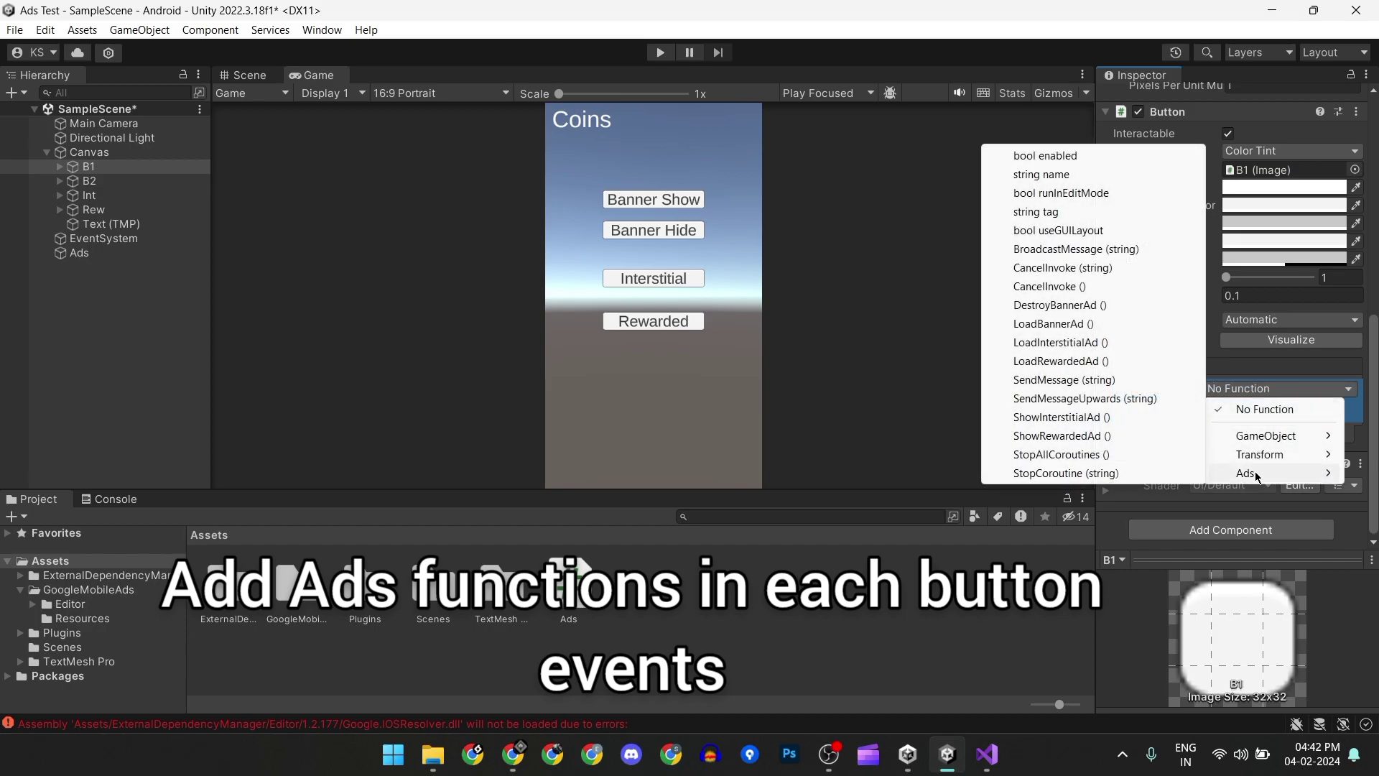
left_click(1063, 324)
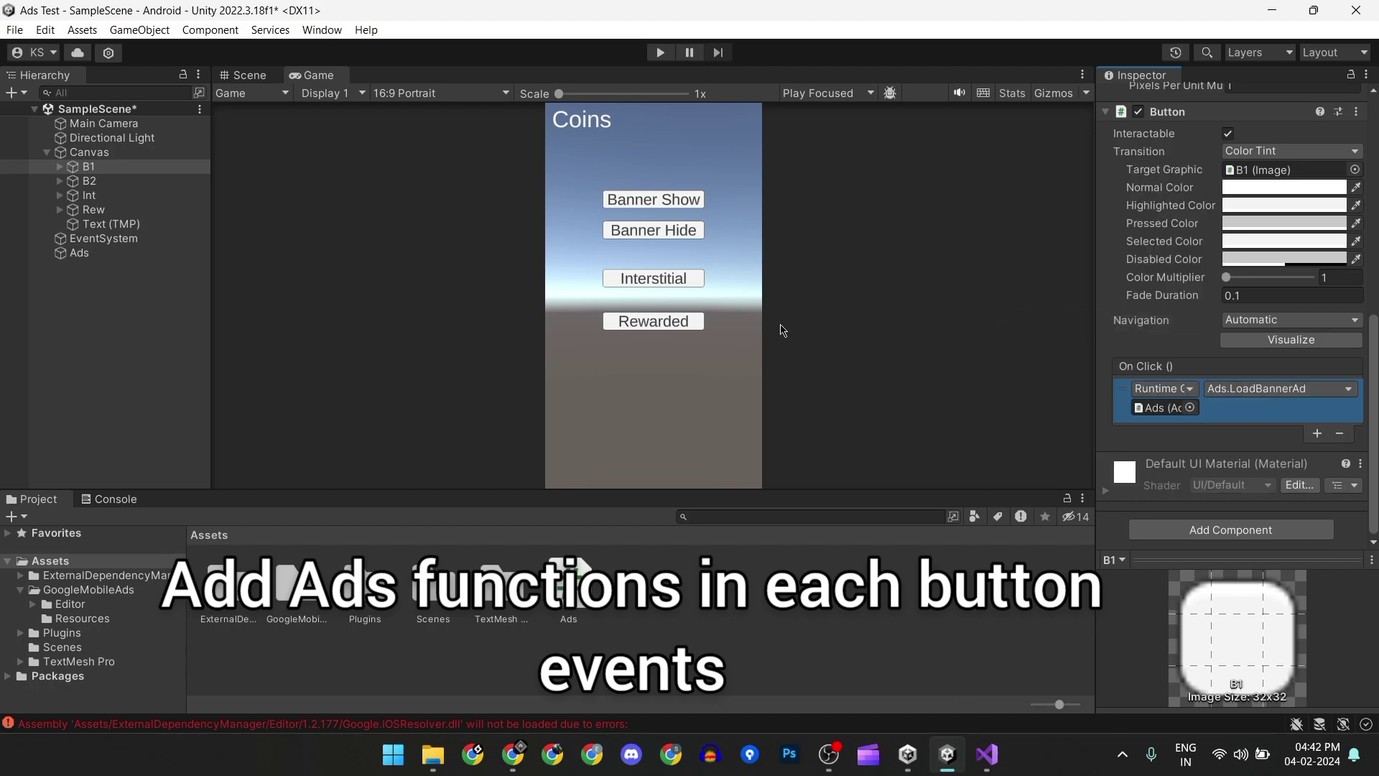
left_click(108, 181)
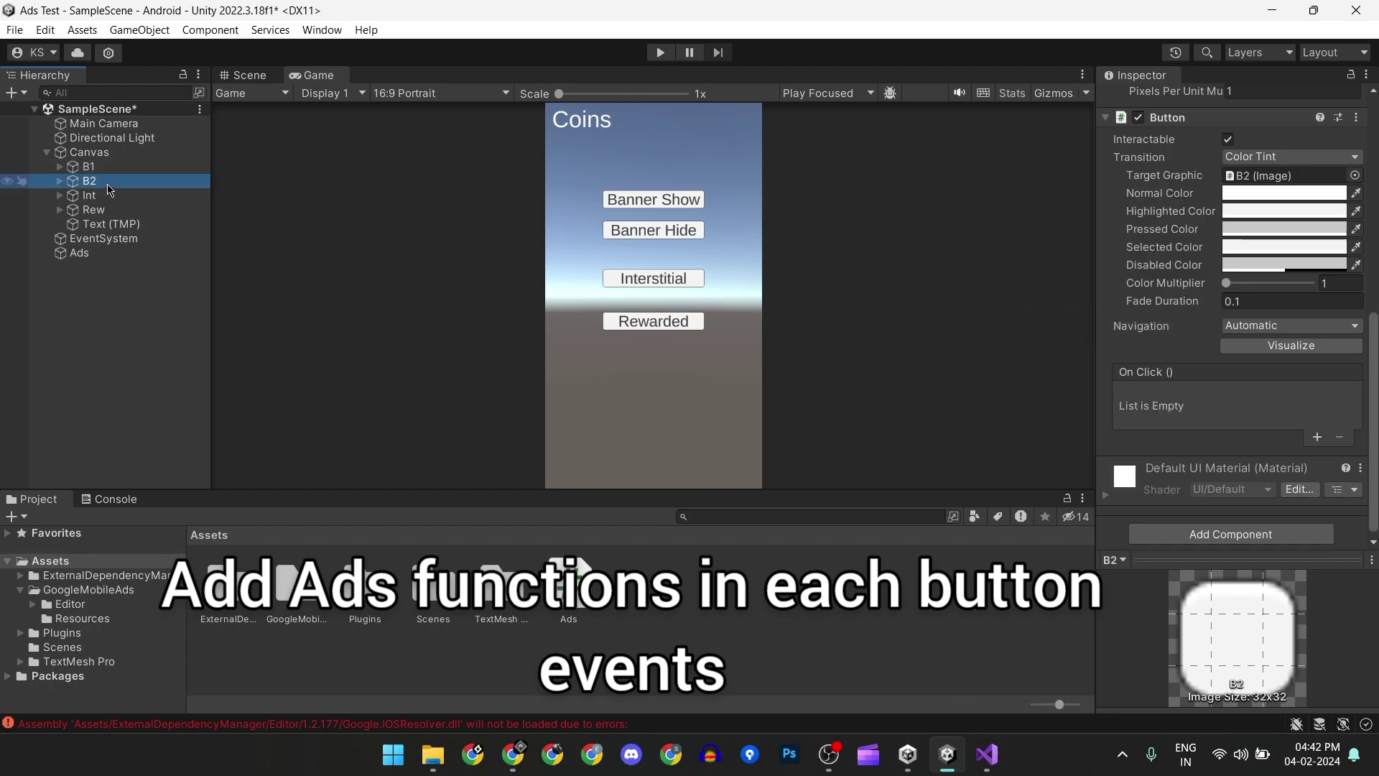
left_click(1317, 438)
left_click_drag(112, 253, 1156, 412)
left_click(1251, 397)
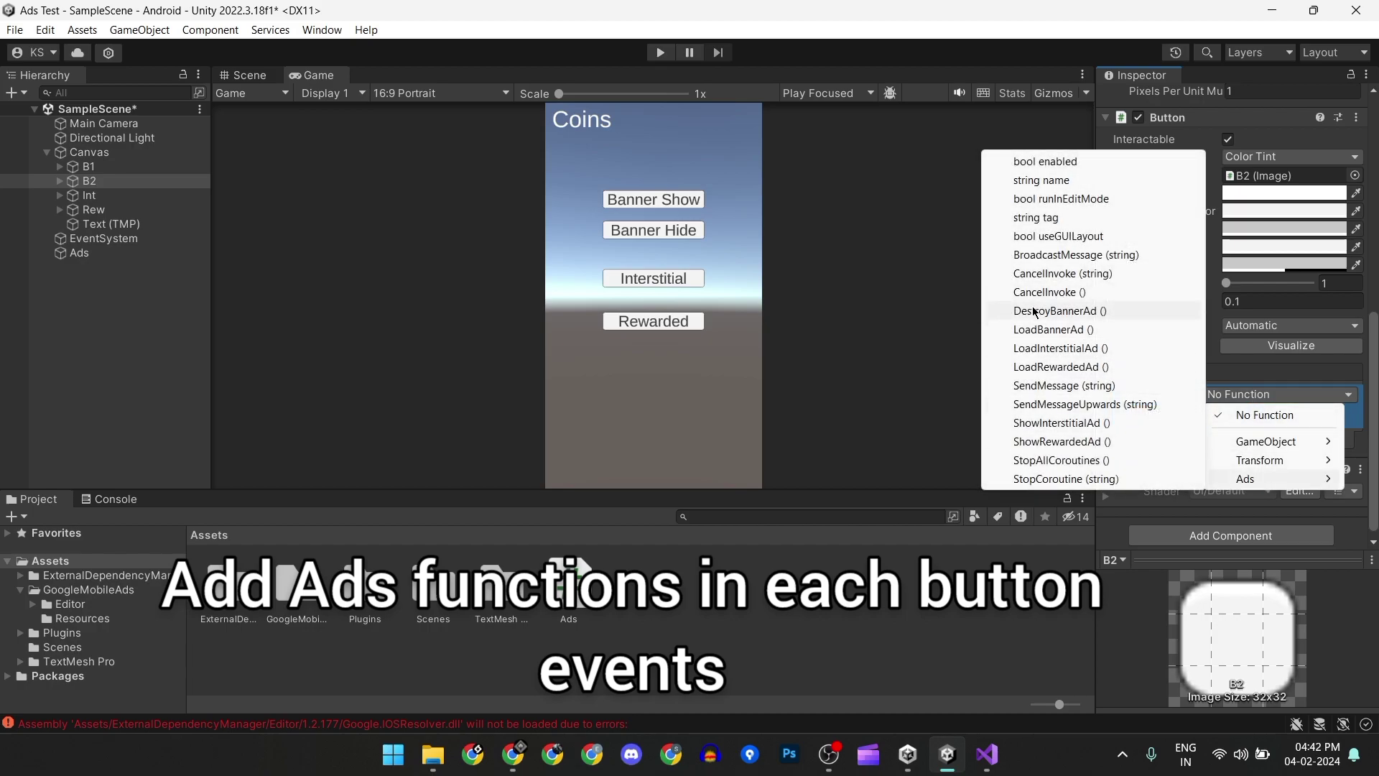
left_click(1034, 311)
- Wire Int to Ads.ShowInterstitialAd and Rew to Ads.ShowRewardedAd, then save the scene
left_click(89, 194)
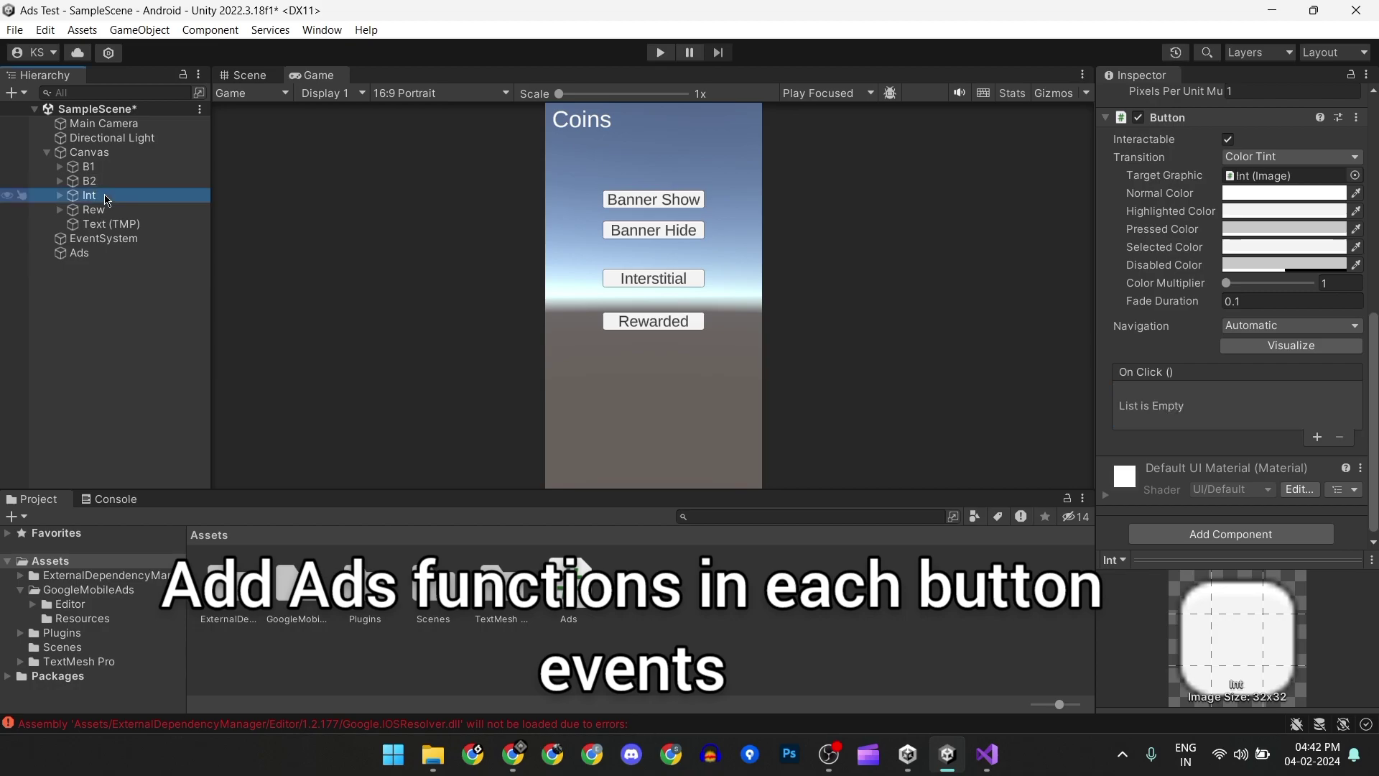
left_click(1318, 437)
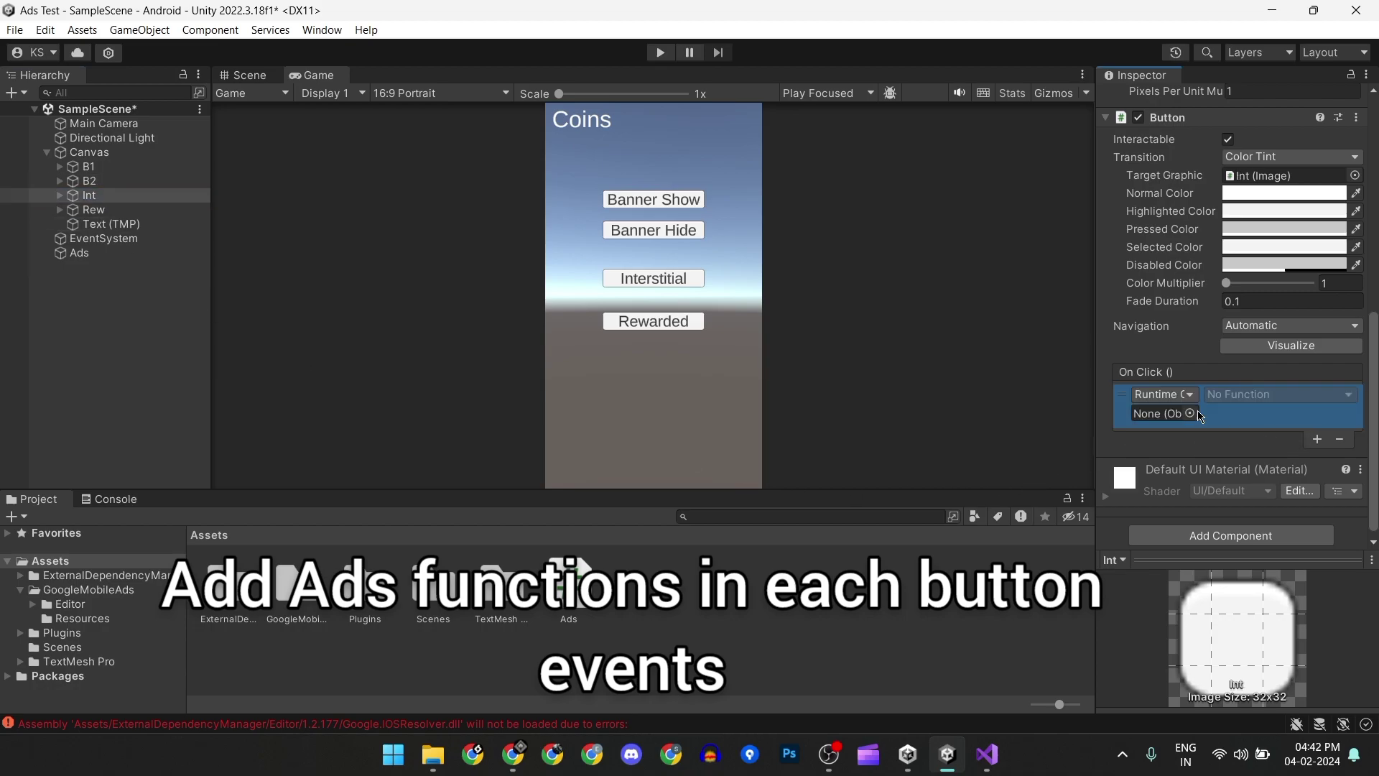
mouse_move(79, 252)
left_mouse_down()
mouse_move(622, 374)
mouse_move(1149, 415)
left_mouse_up()
left_click(1262, 396)
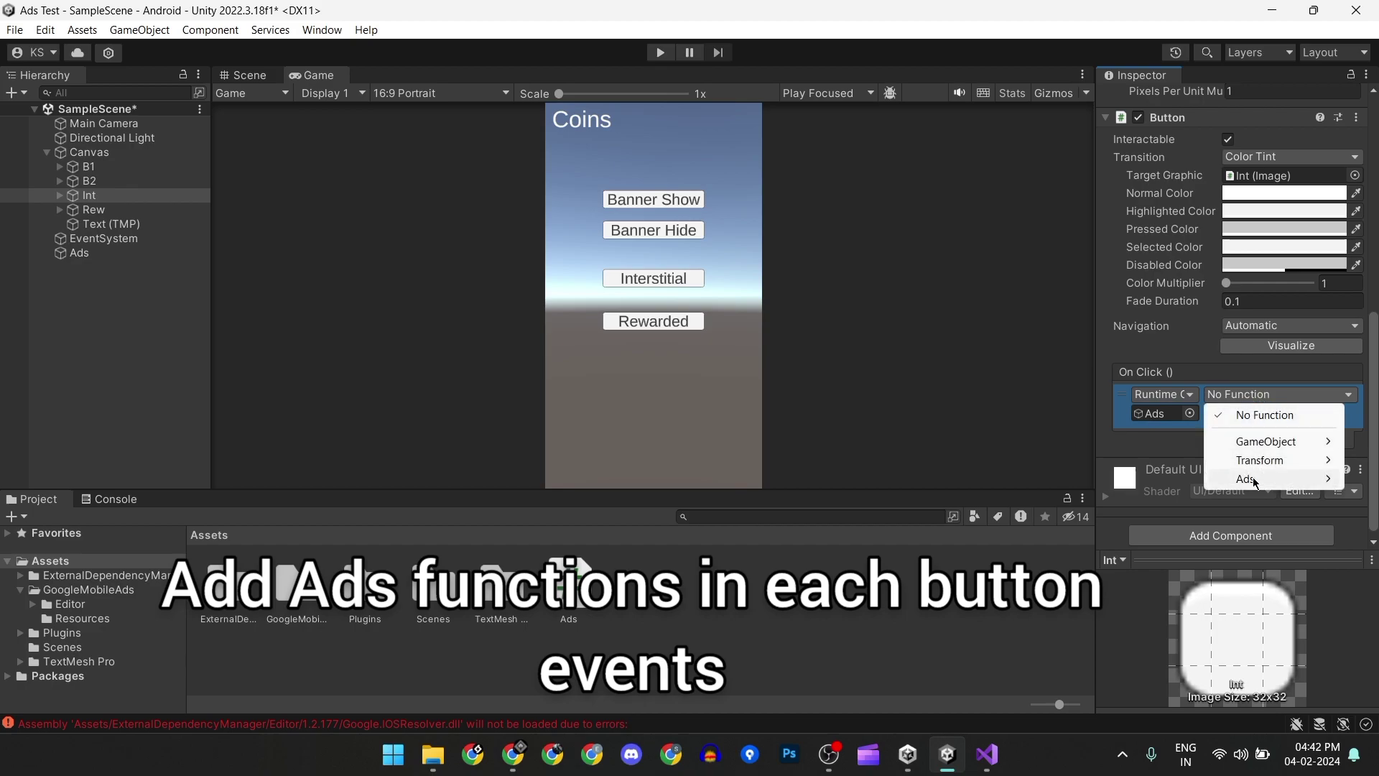
mouse_move(1253, 479)
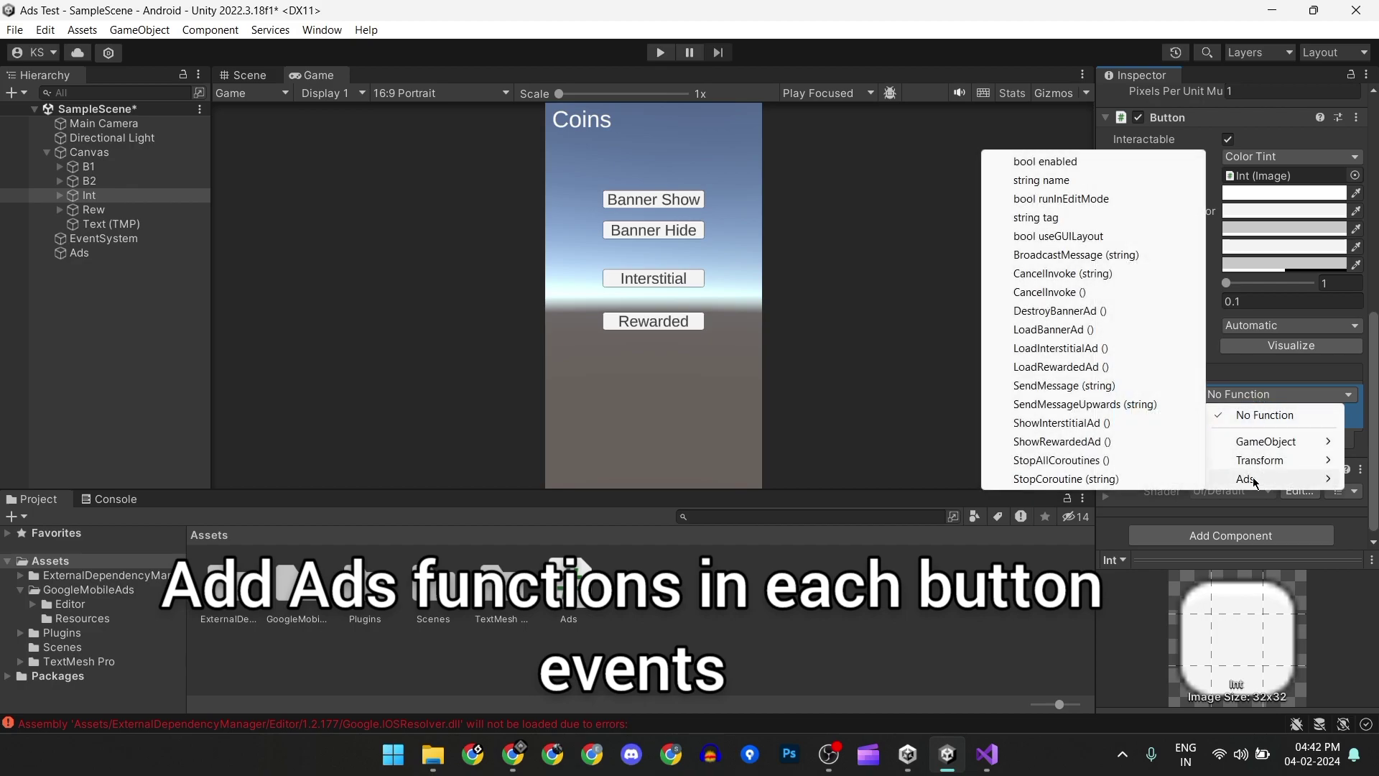
left_click(1044, 422)
left_click(94, 209)
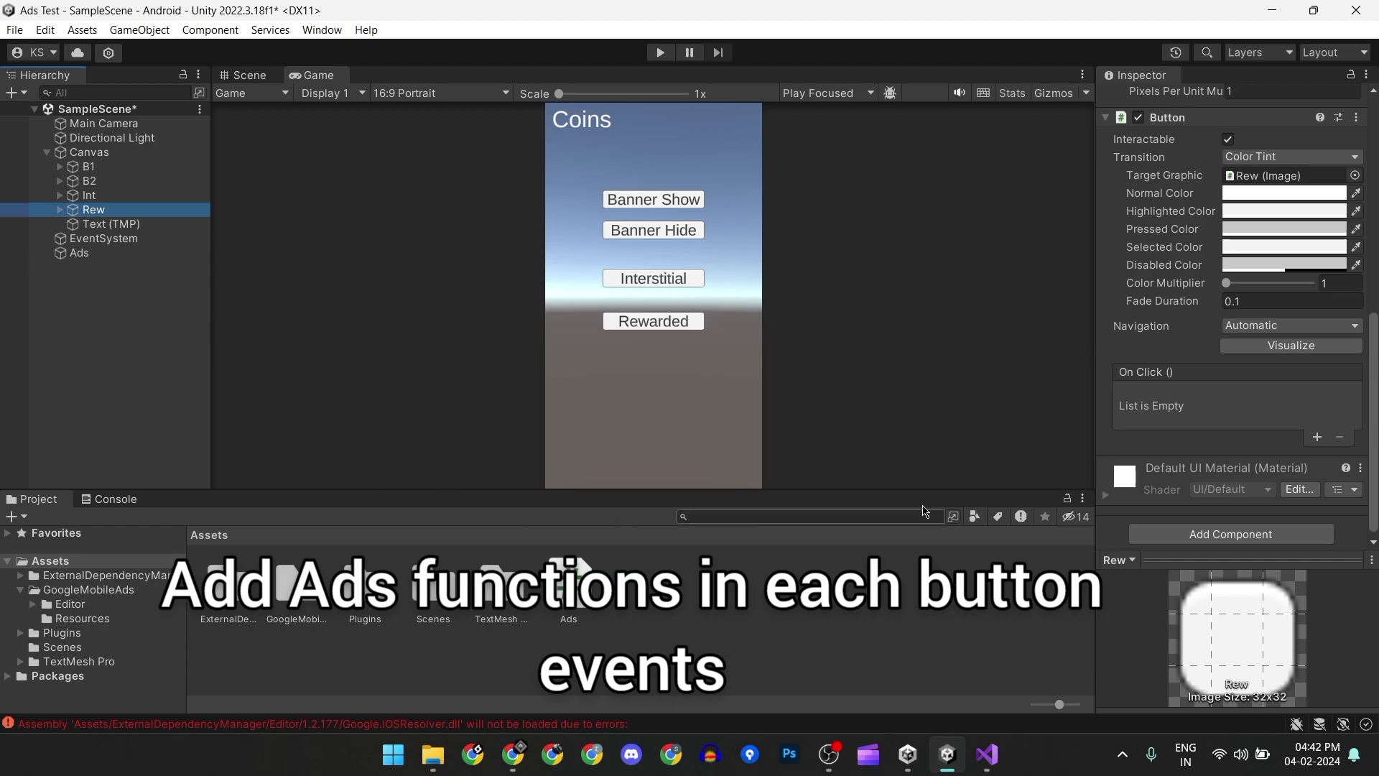
left_click(1317, 437)
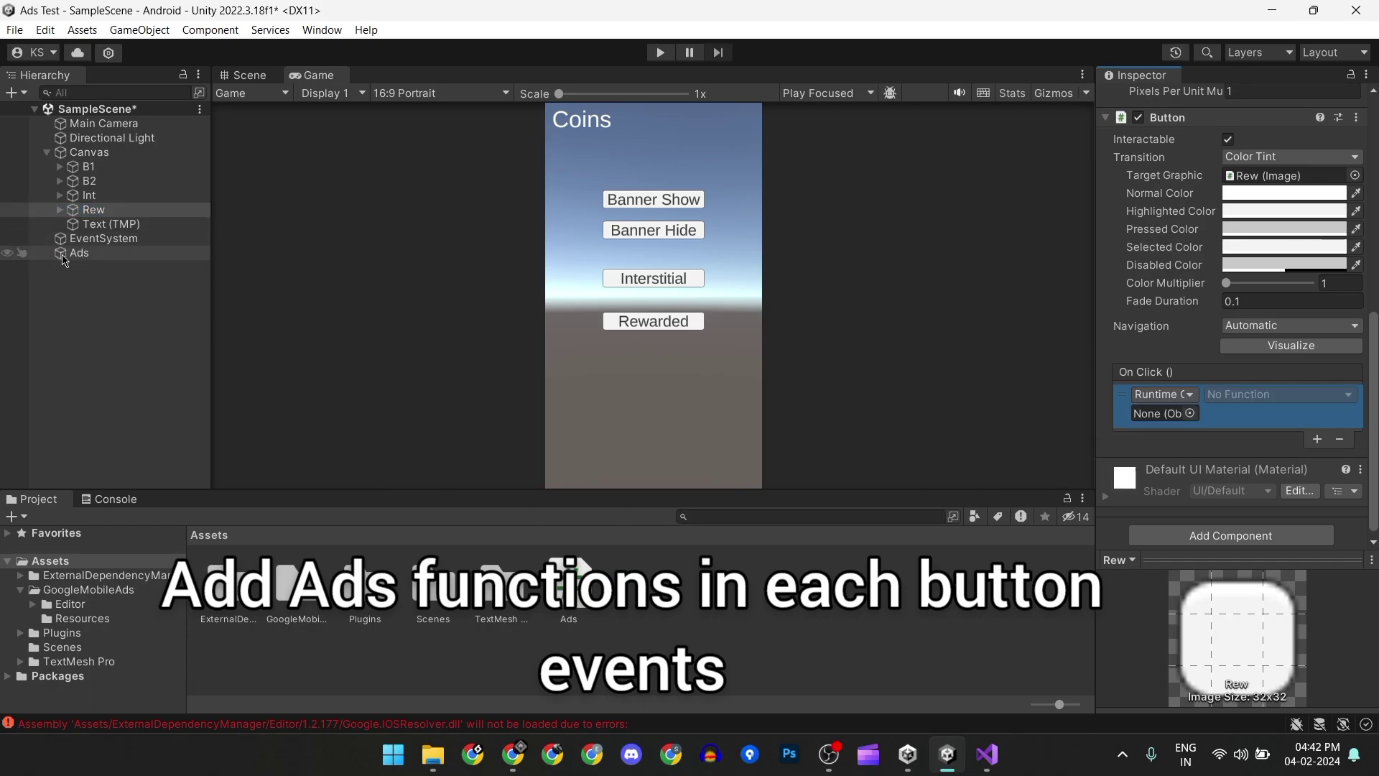
left_click_drag(76, 260, 1160, 414)
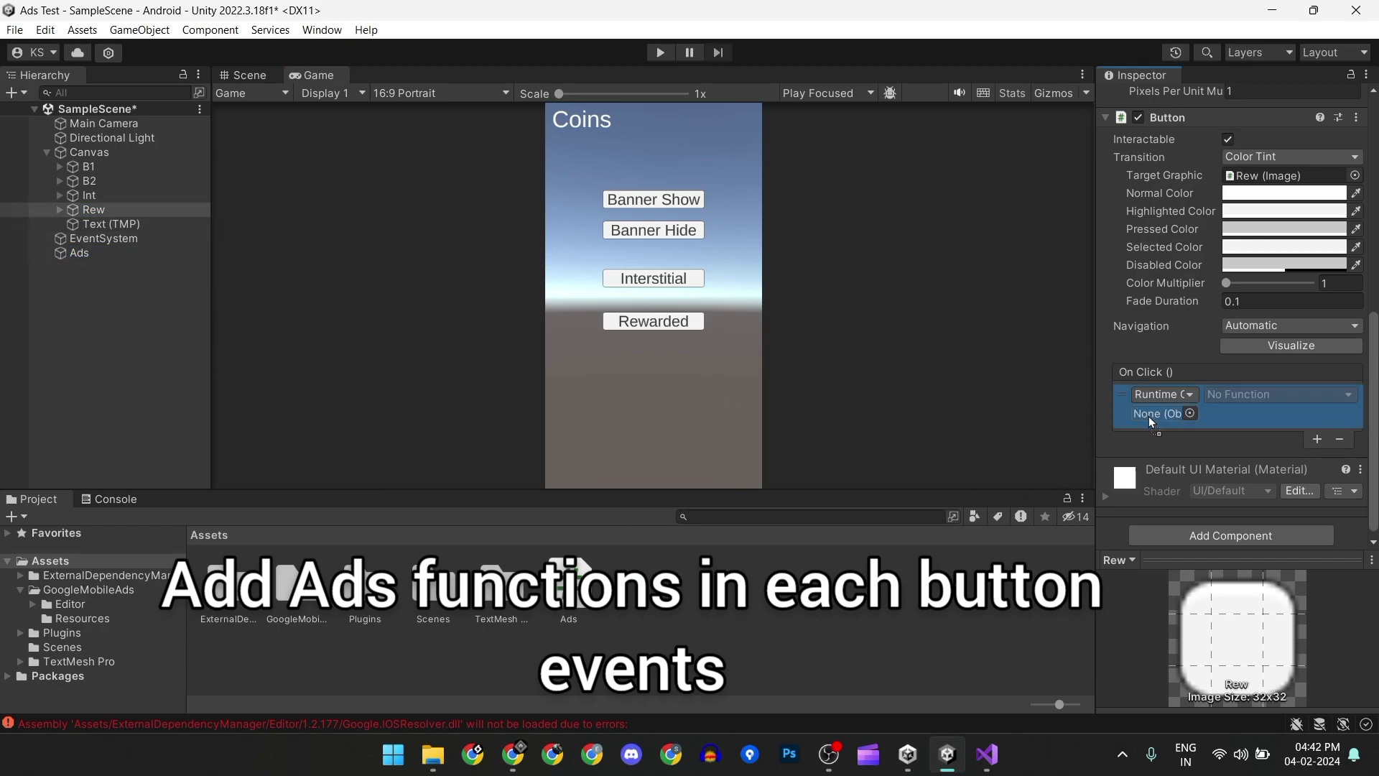
left_click(1242, 400)
mouse_move(1249, 480)
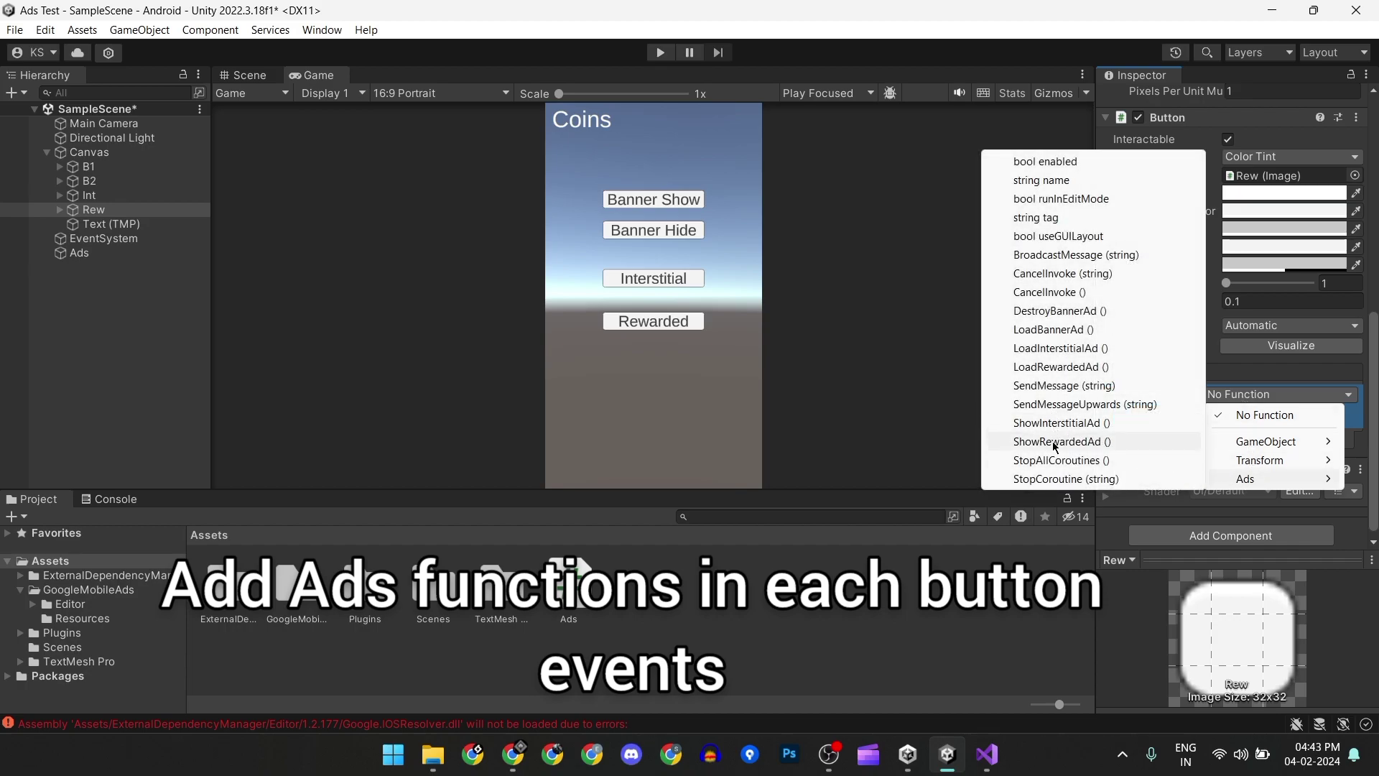
left_click(1054, 443)
left_click(155, 378)
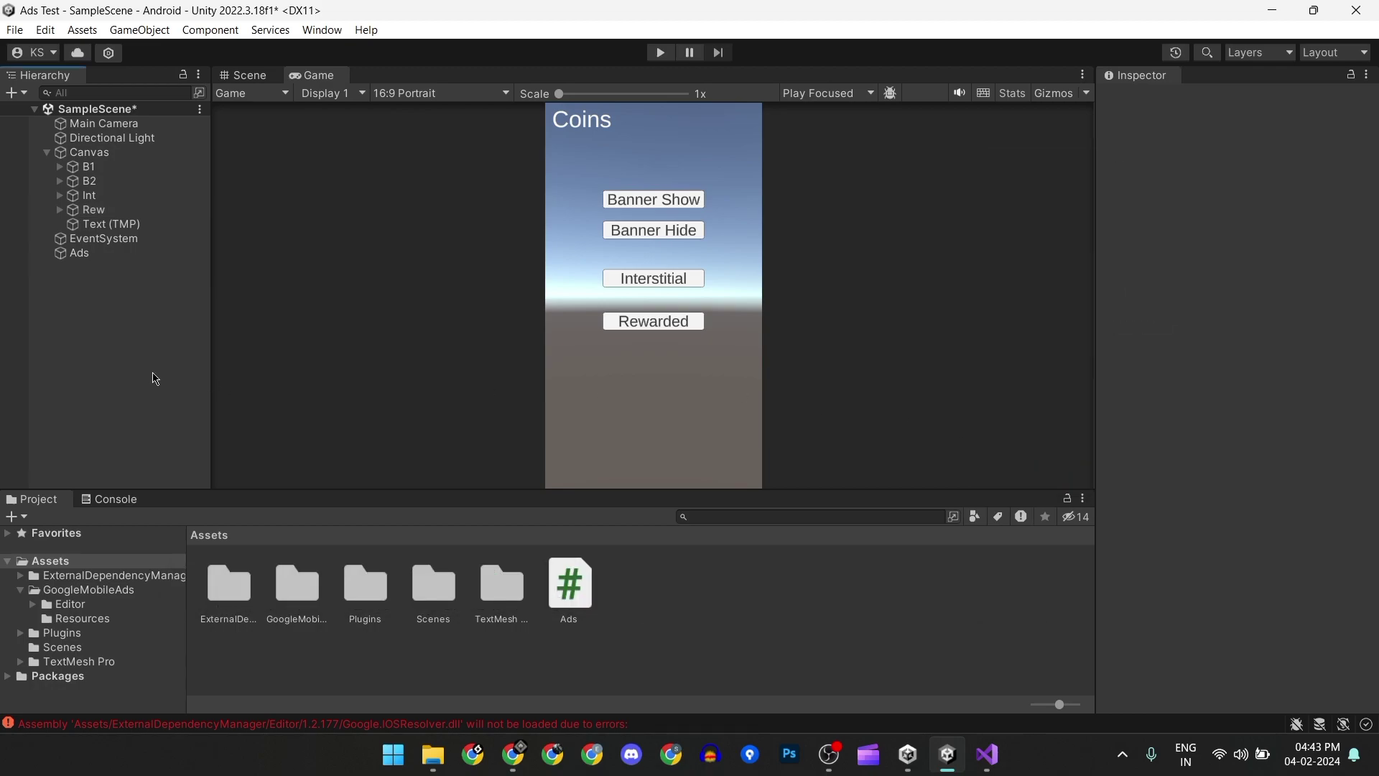
key("ctrl+s")
- In Play mode, show and hide the test banner, close a test interstitial, and show rewarded ads
left_click(660, 53)
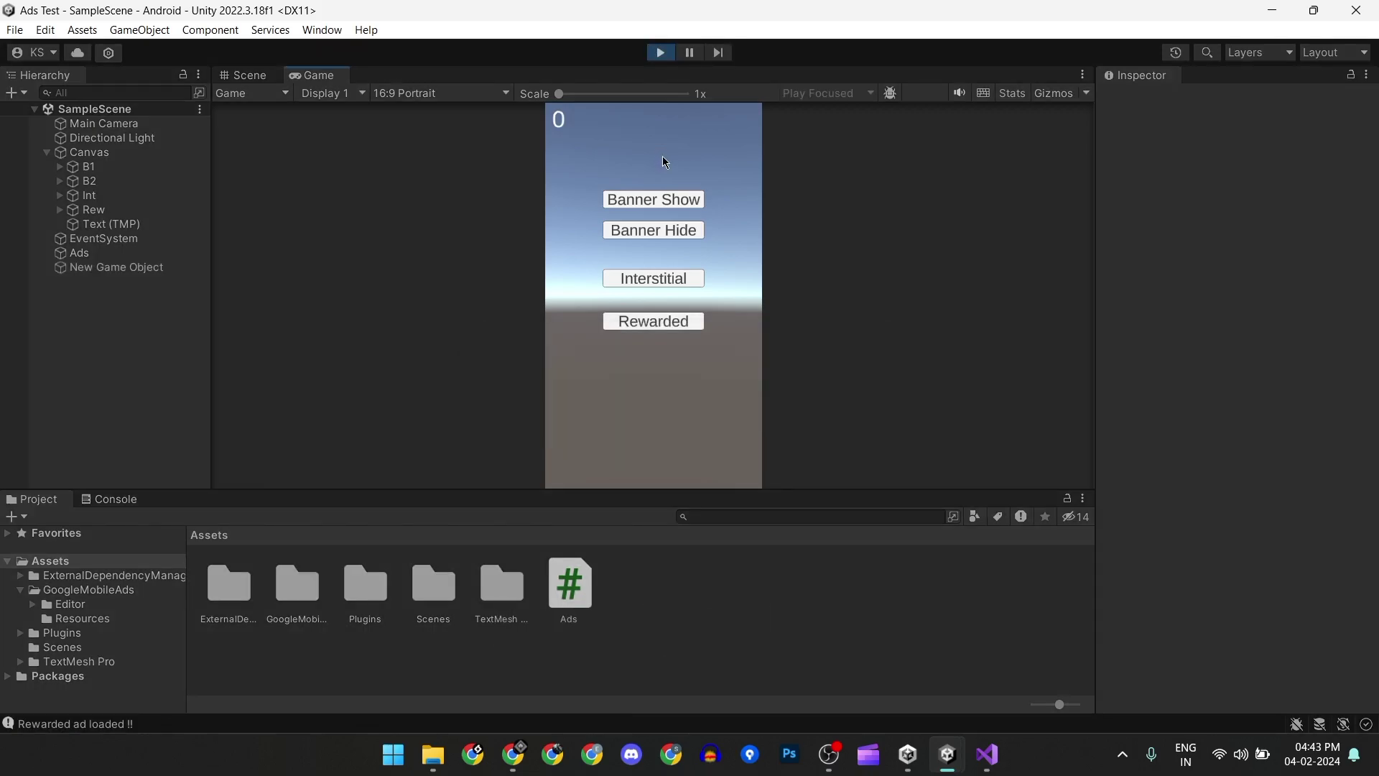
left_click(678, 200)
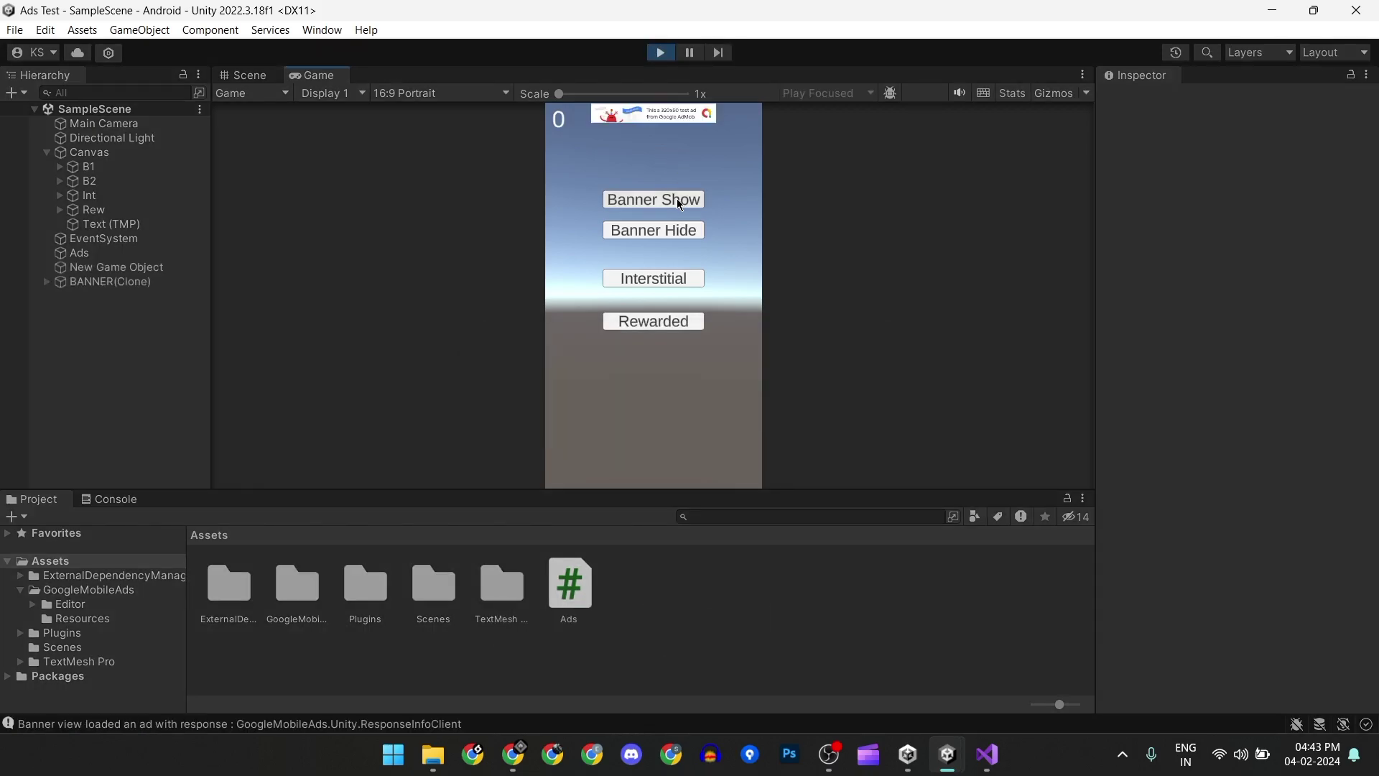
left_click(667, 232)
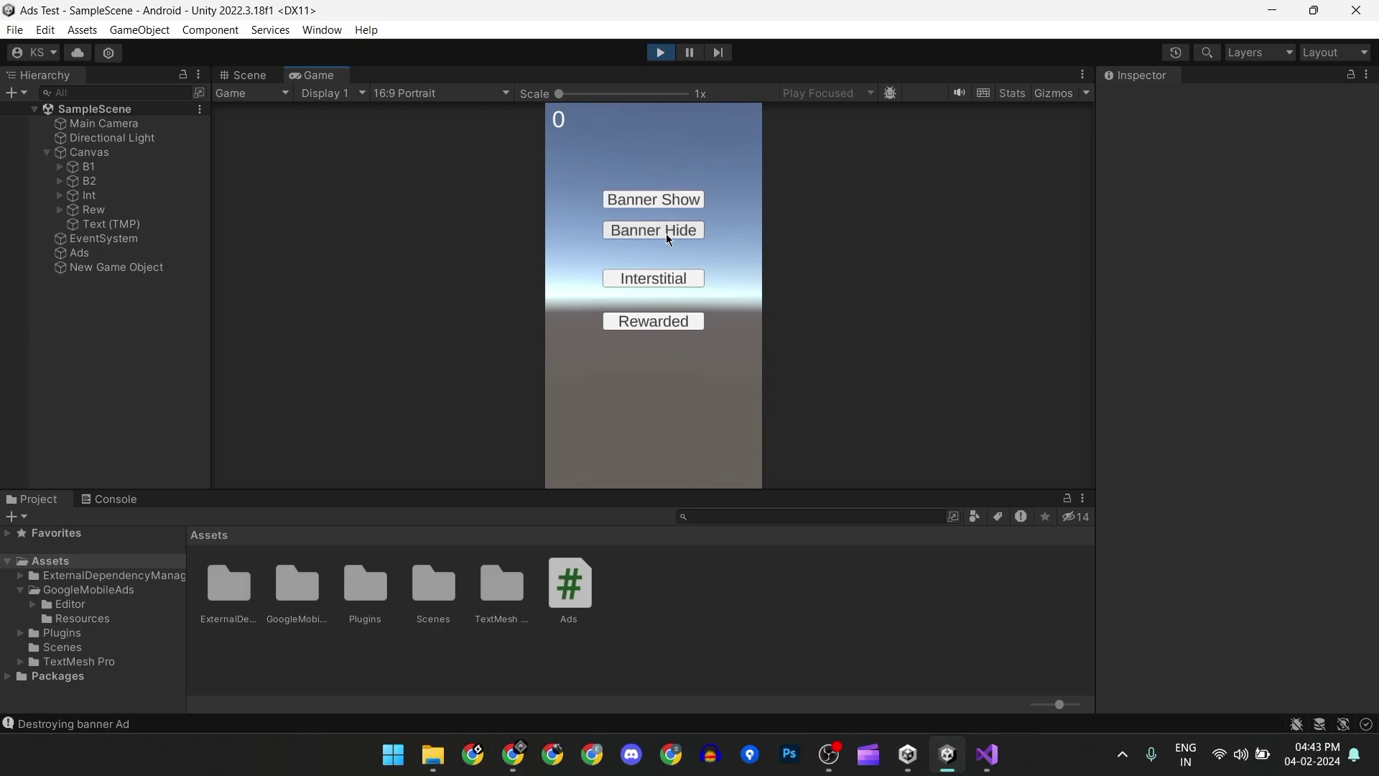
left_click(661, 201)
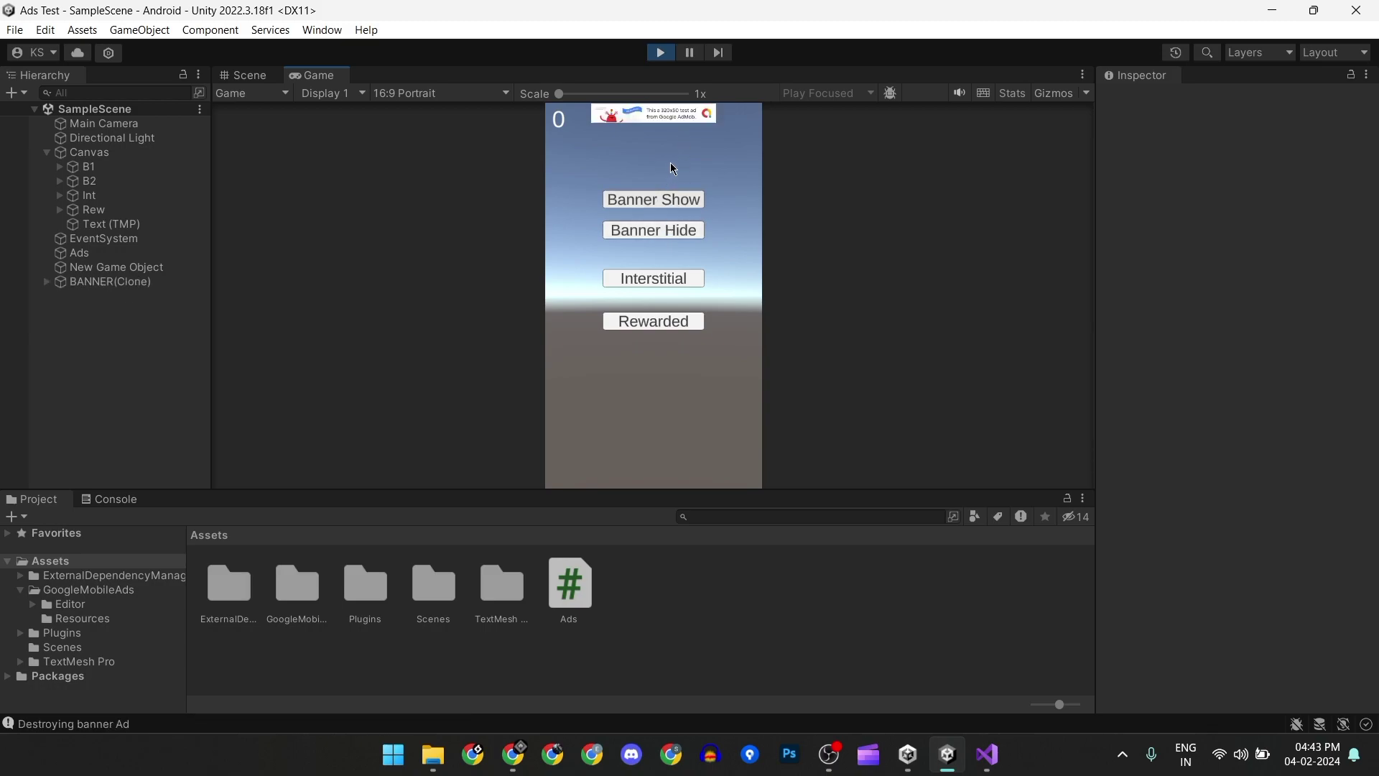
left_click(672, 282)
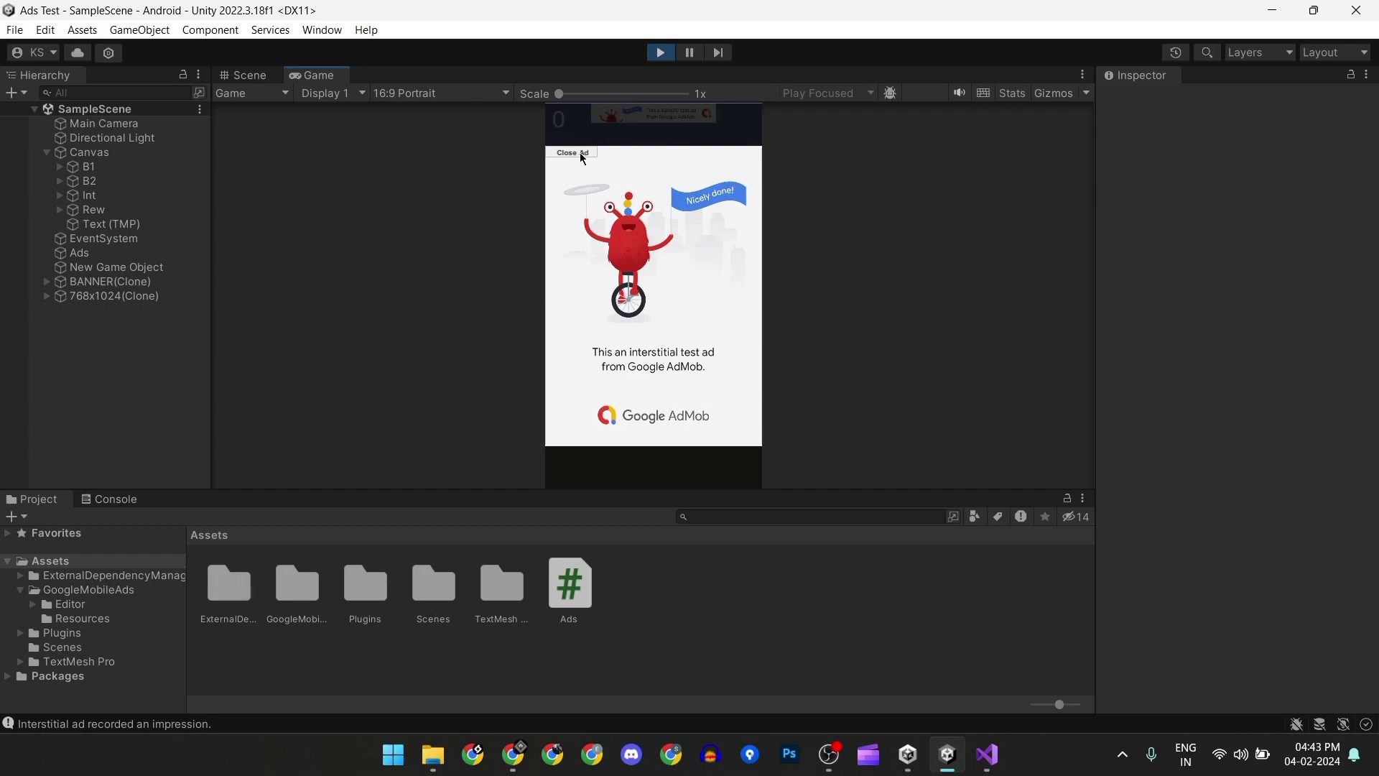
left_click(573, 153)
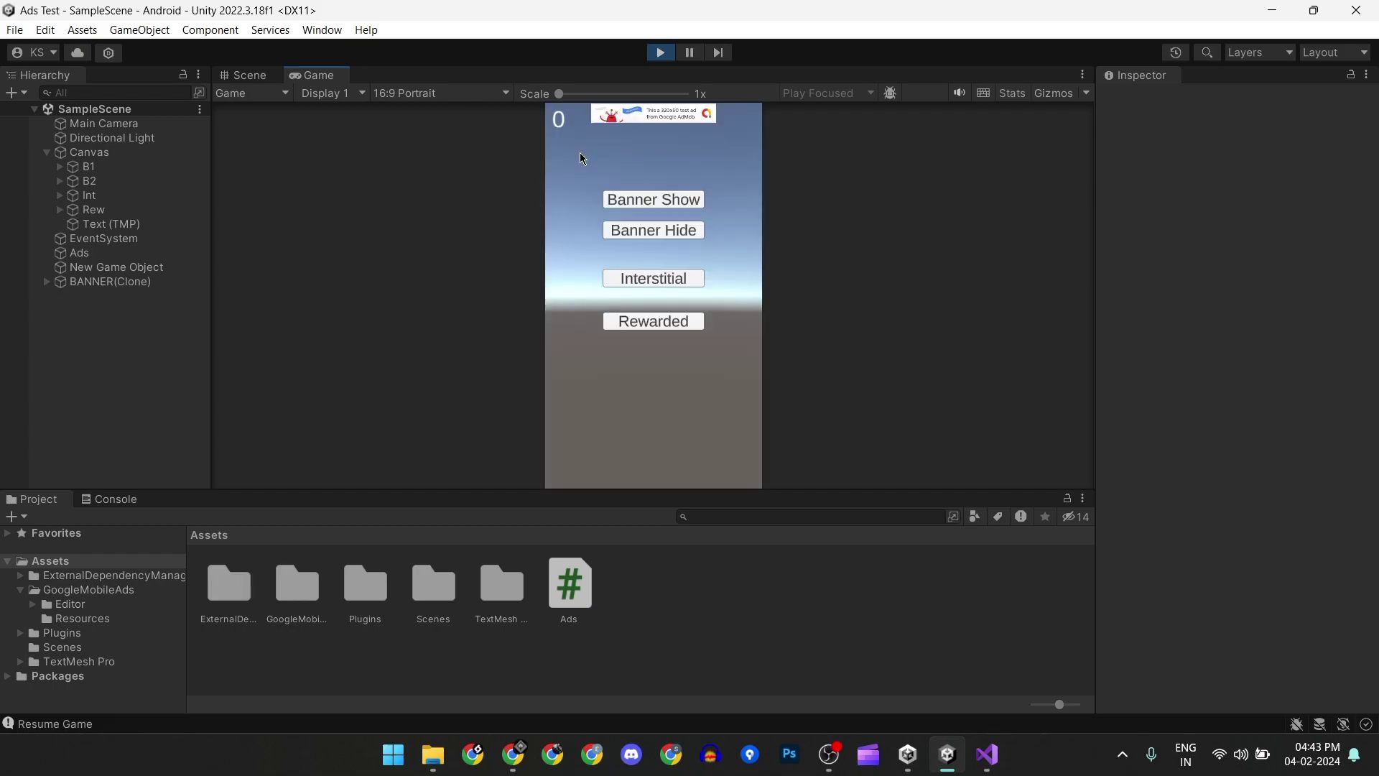
left_click(681, 327)
left_click(647, 327)
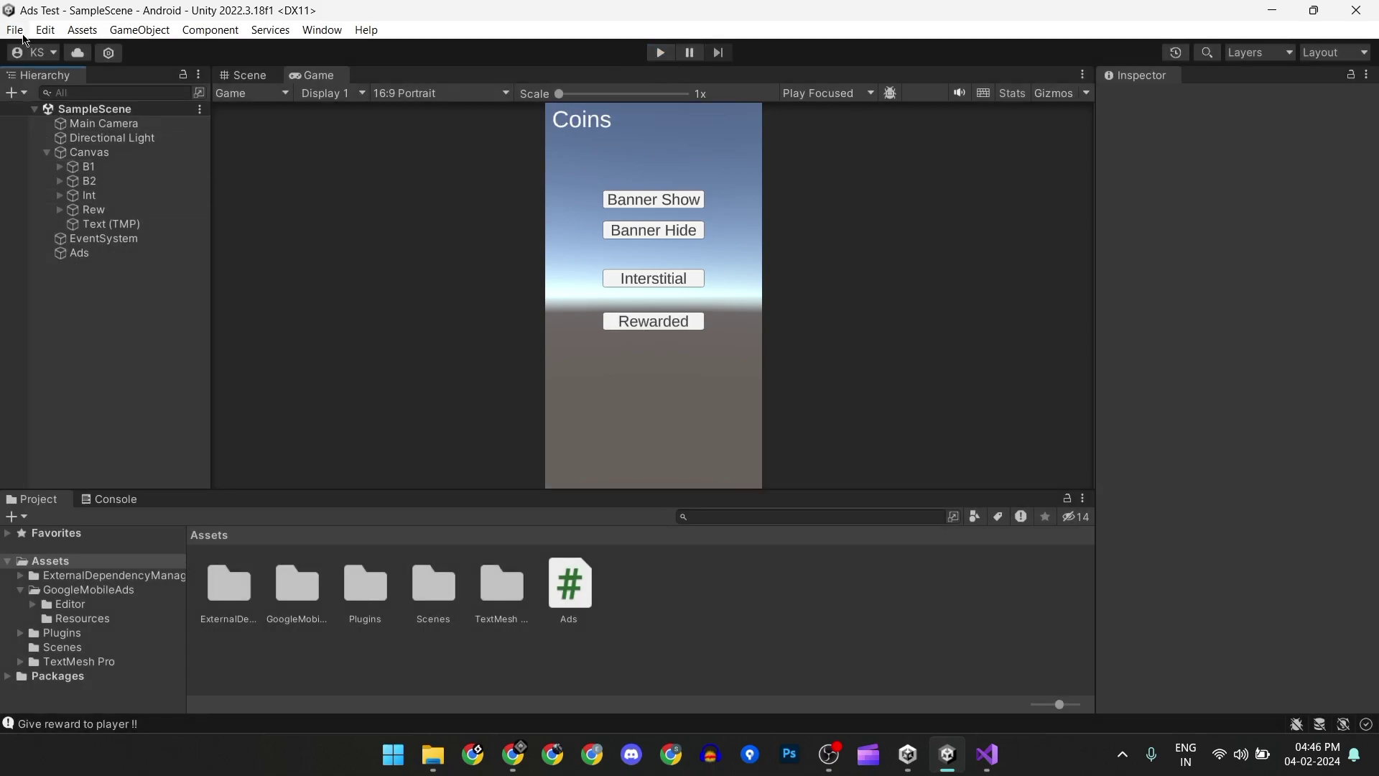
- Build and run the project on the Android phone, confirming the build save
left_click(16, 29)
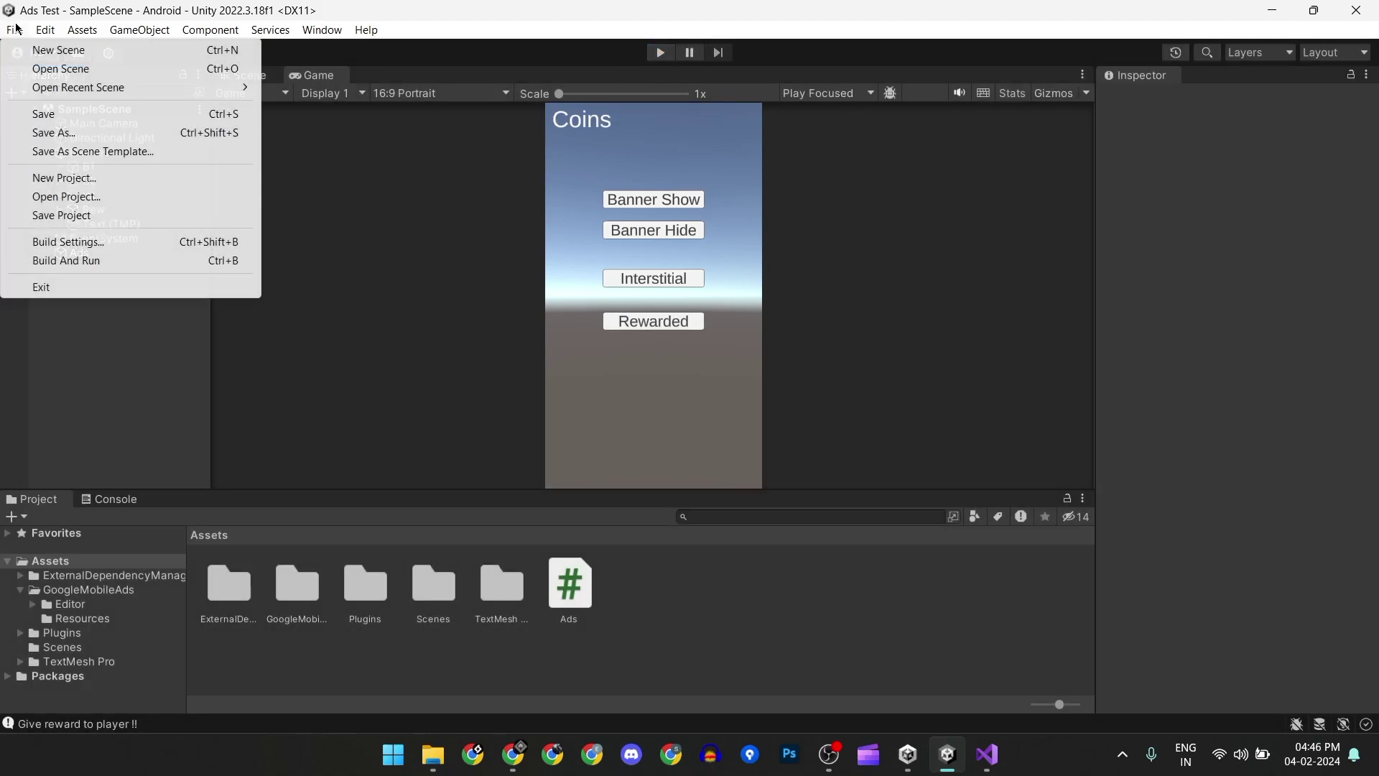
left_click(66, 260)
left_click(551, 444)
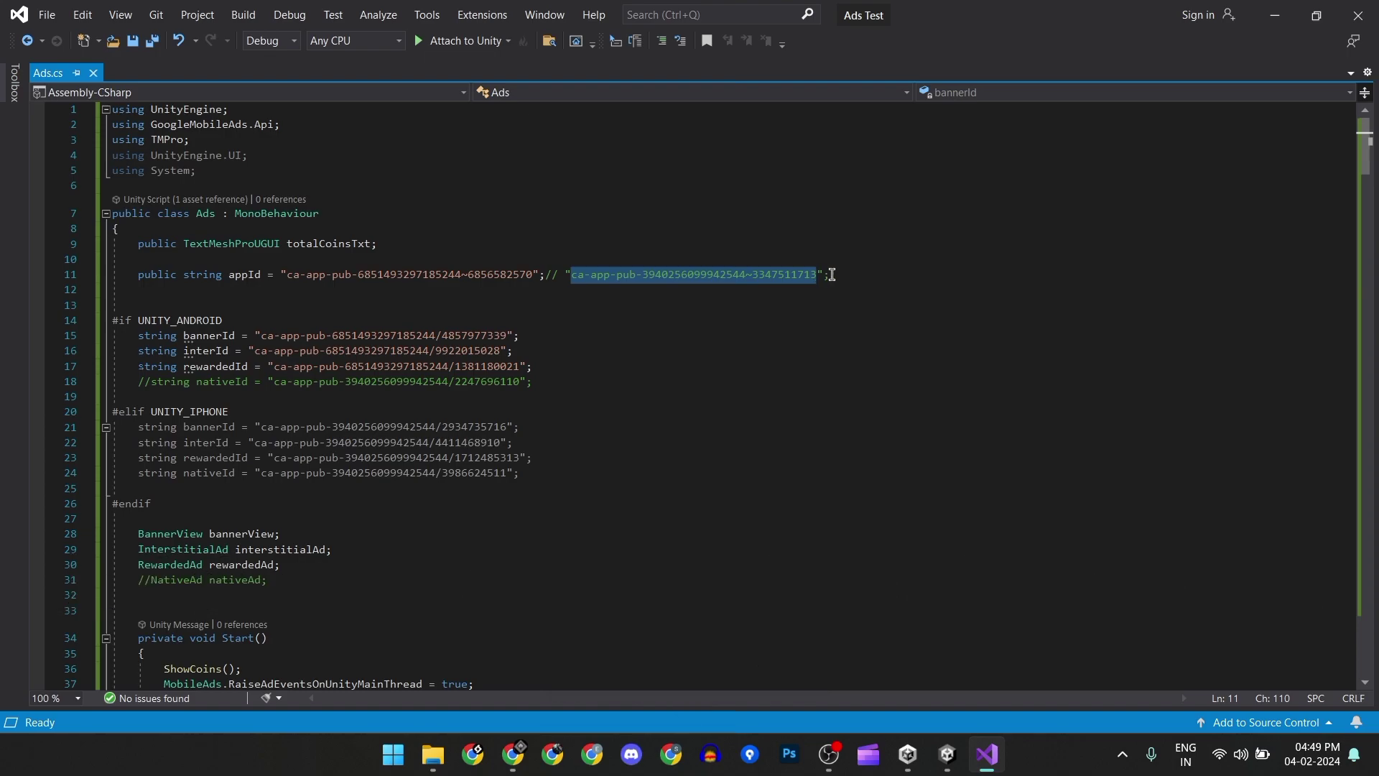
- Comment appId as the real app id and the banner, interstitial, rewarded IDs as test ids
key("End")
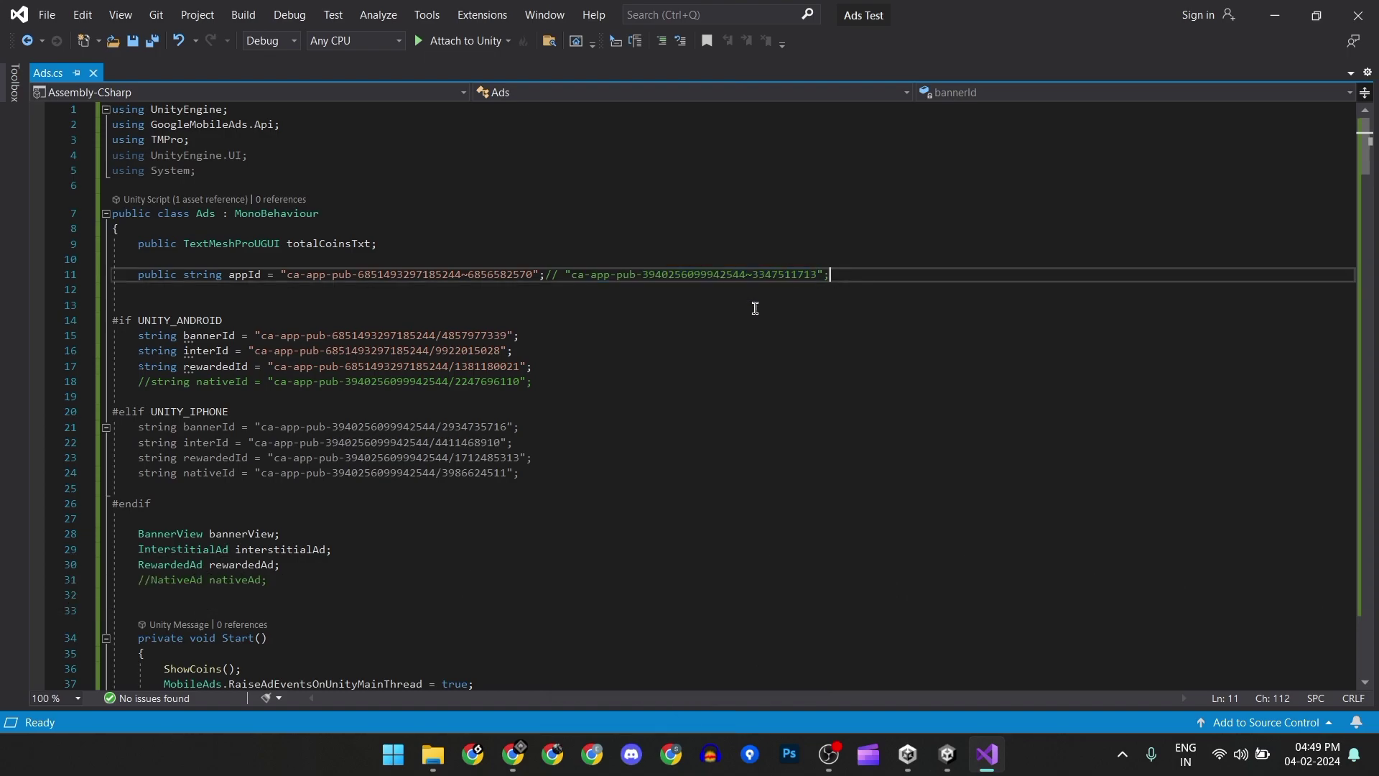
left_click(263, 336)
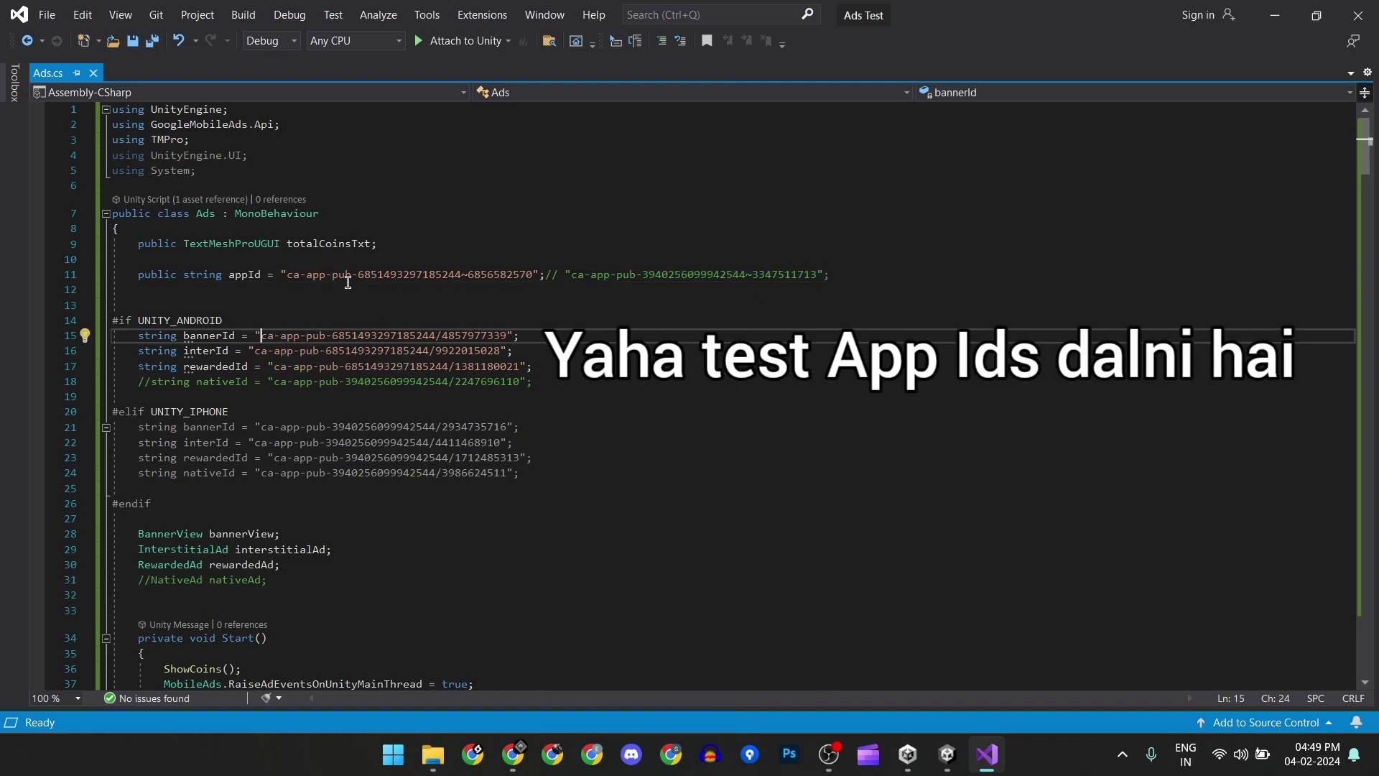
left_click(860, 274)
left_click(440, 362)
type("//test rewarded id")
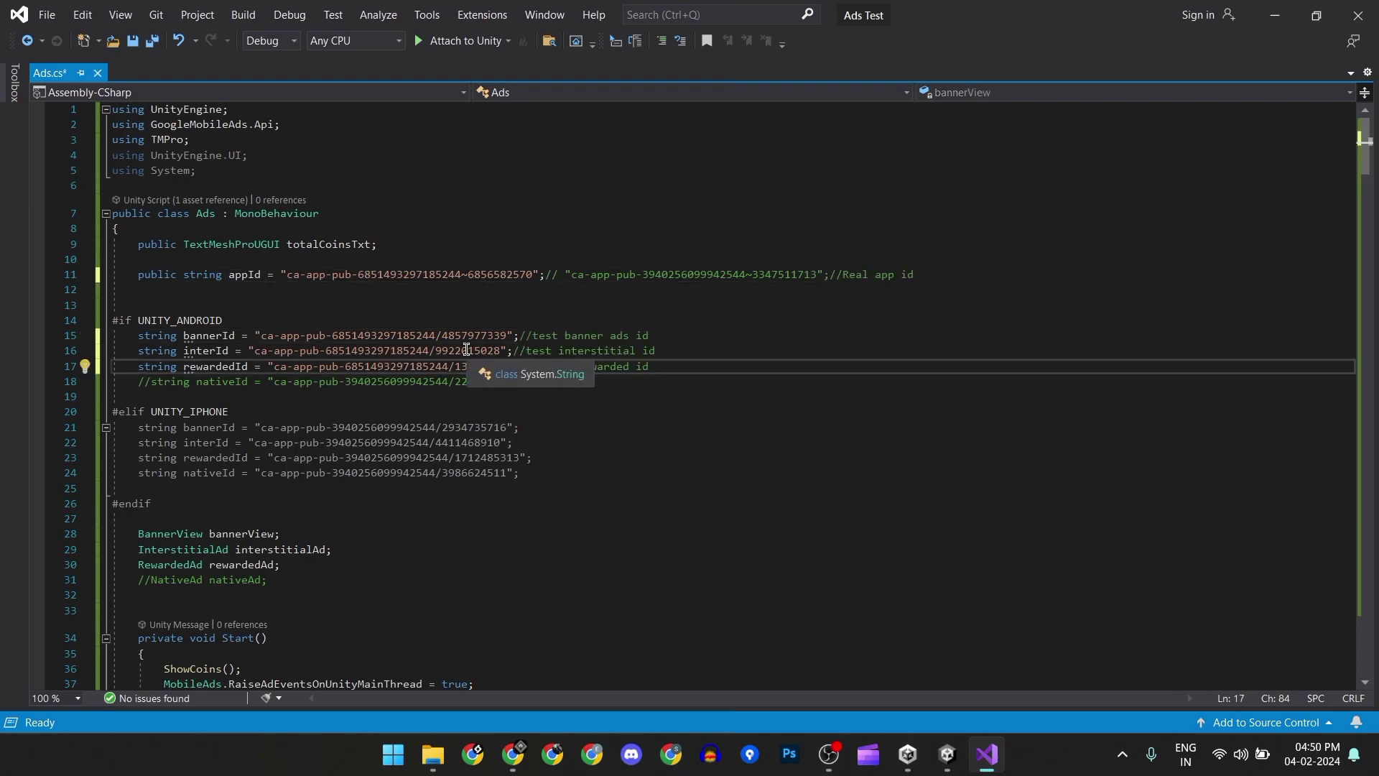
left_click(686, 351)
left_click(683, 336)
left_click(685, 352)
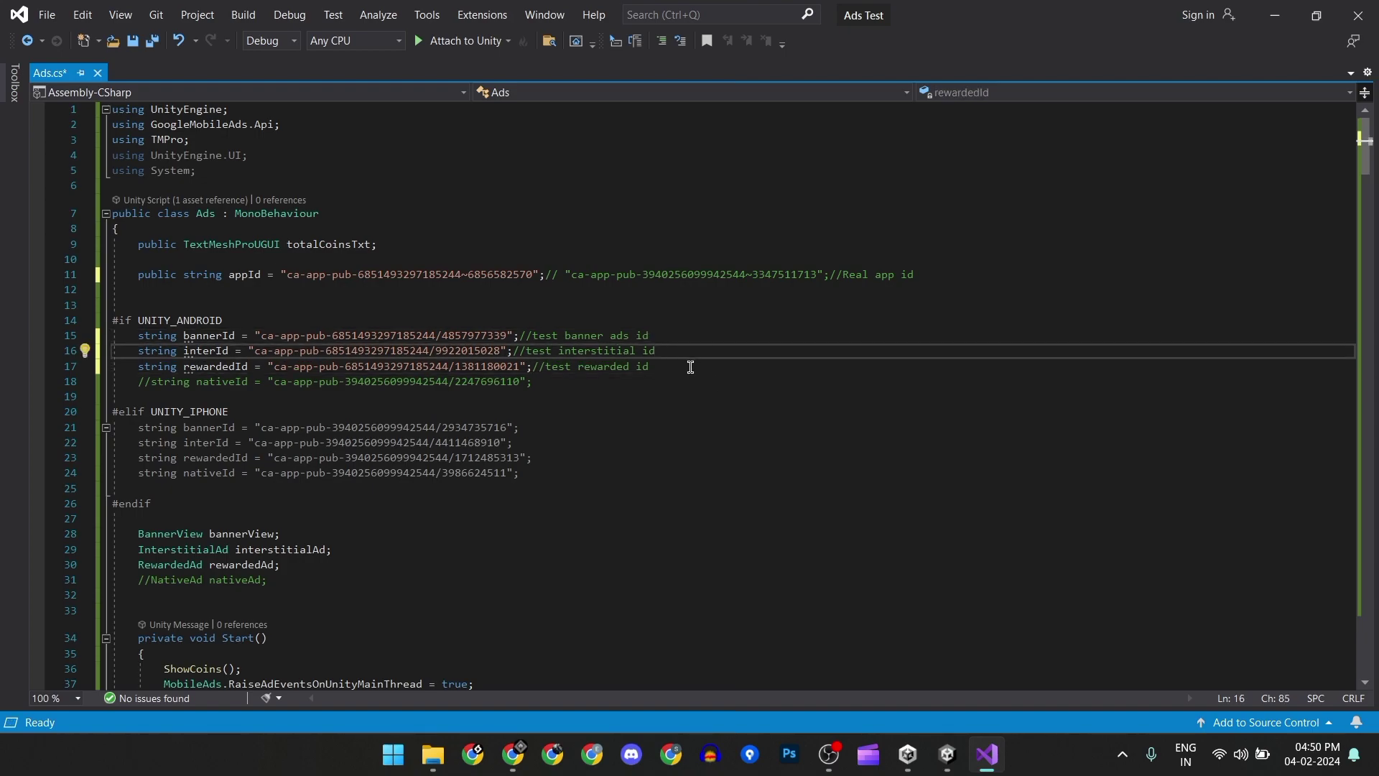
left_click(690, 367)
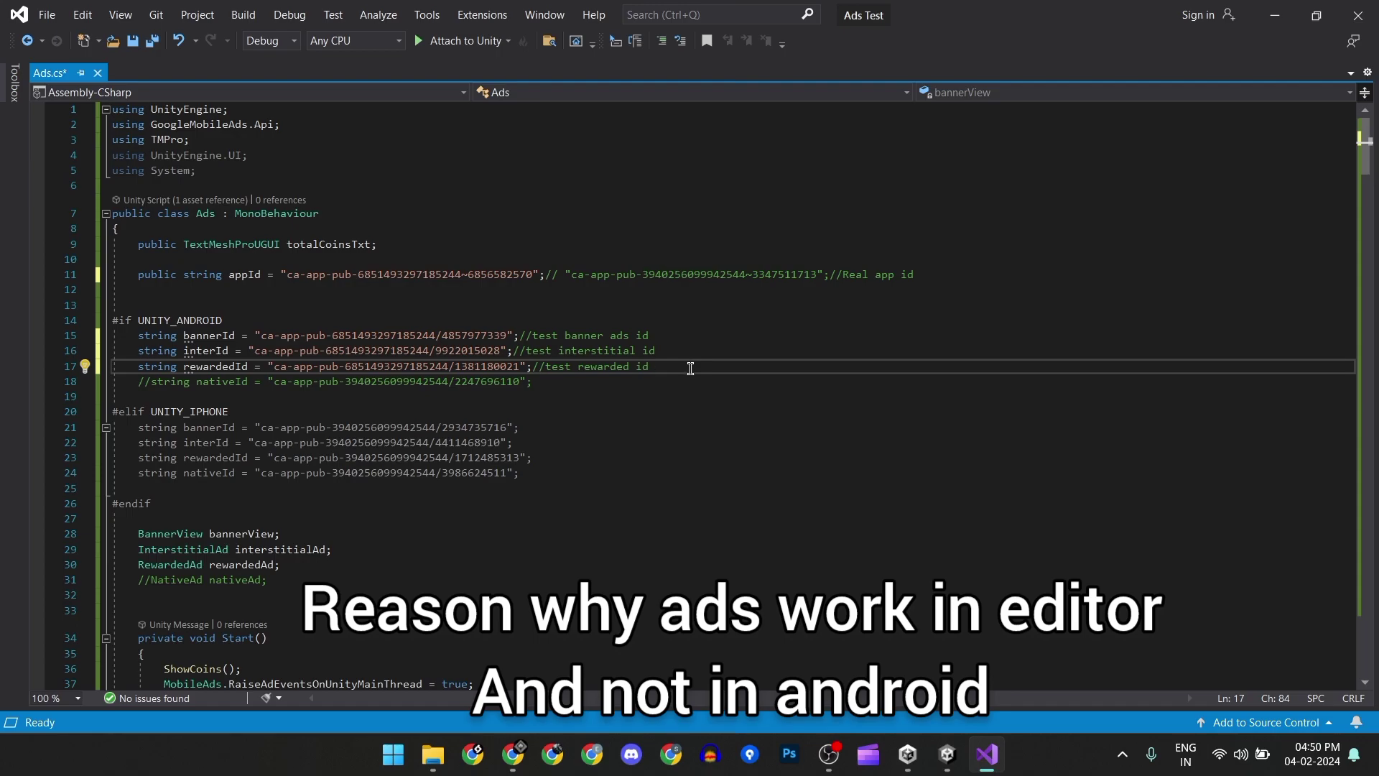
key("alt+Tab")
key("alt+Tab")
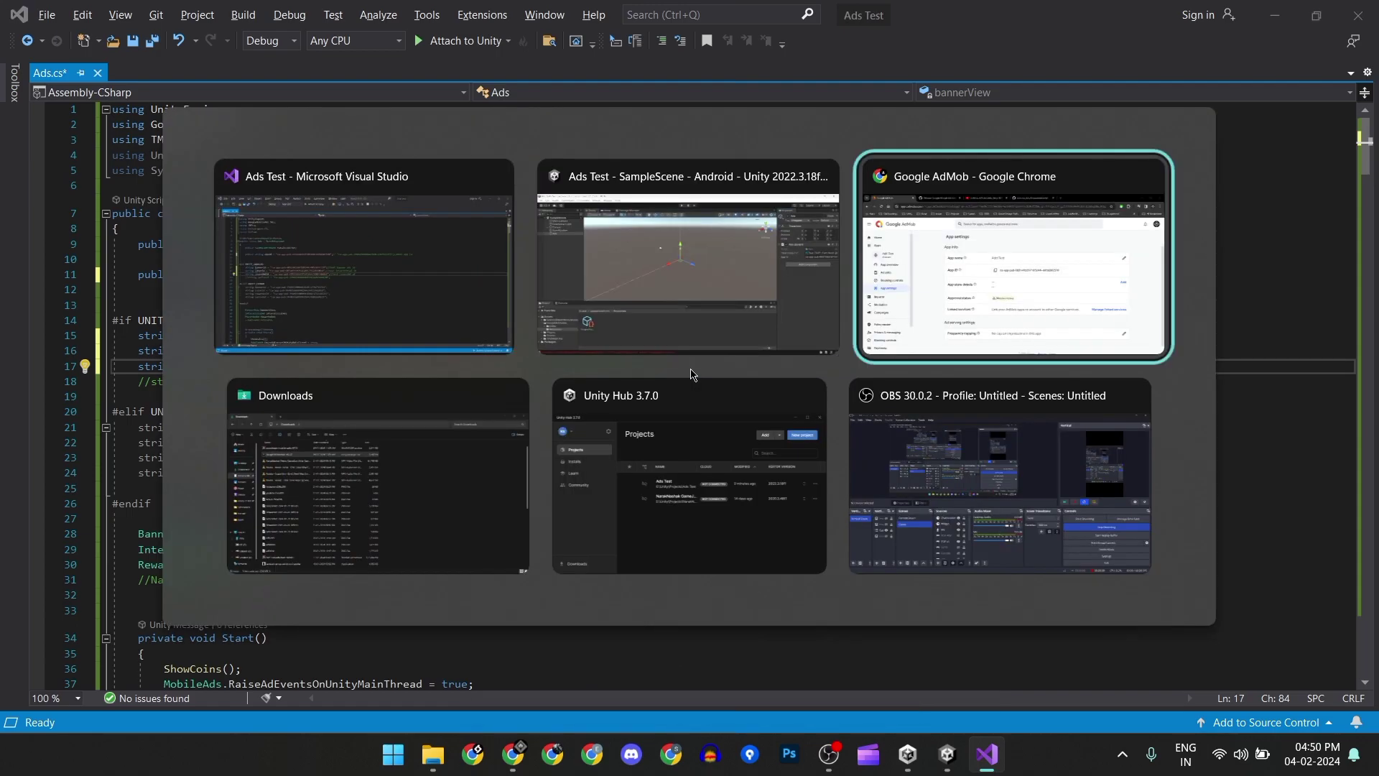
- Search 'admob unity test ads' and open the AdMob Enabling test ads guide
left_click(322, 18)
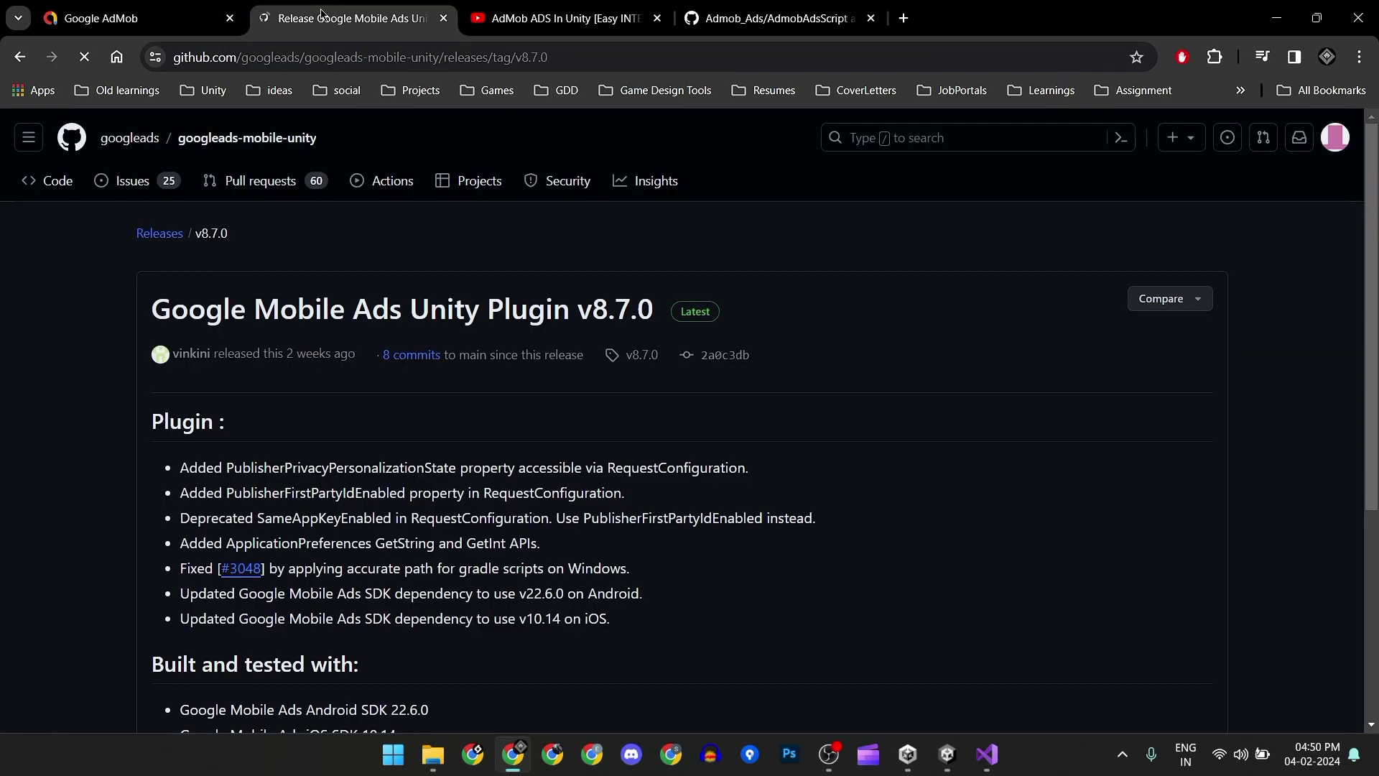
left_click(396, 55)
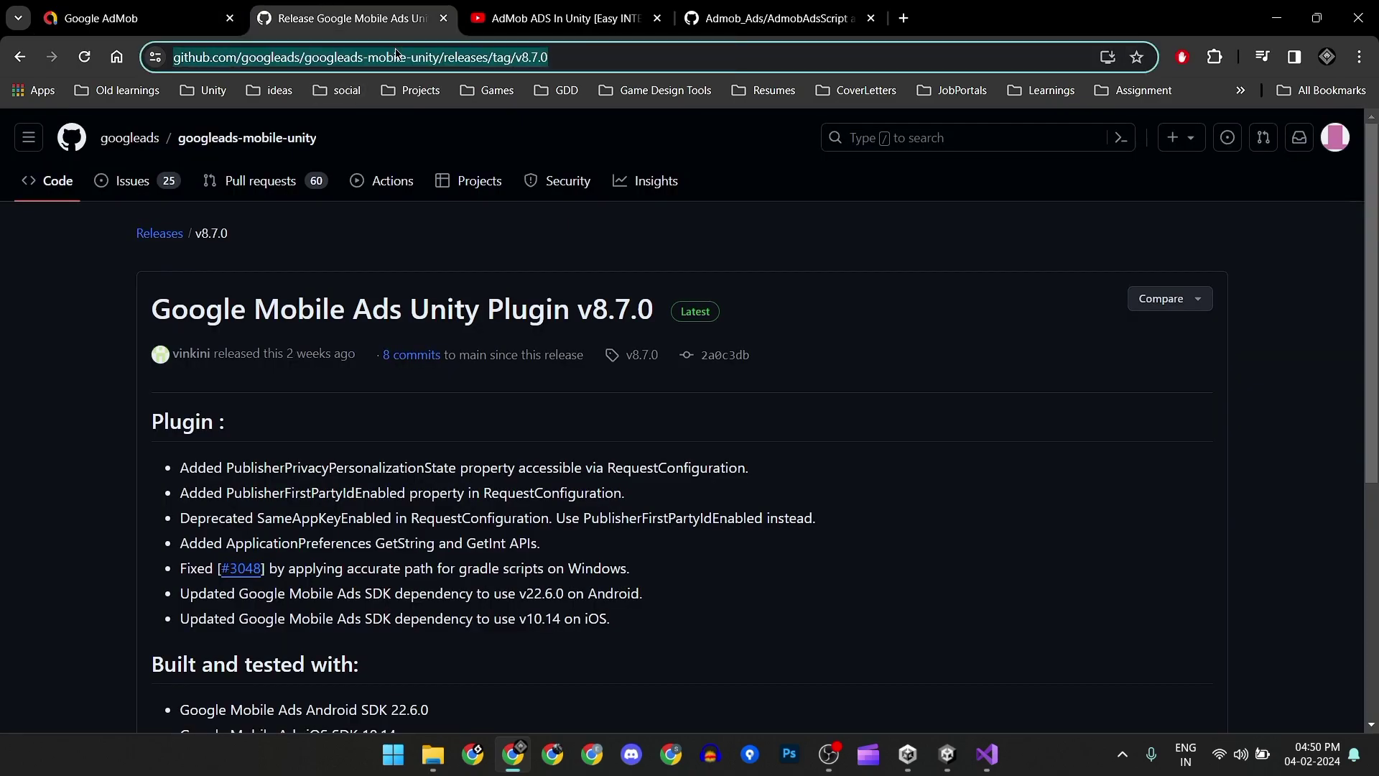
type("admob")
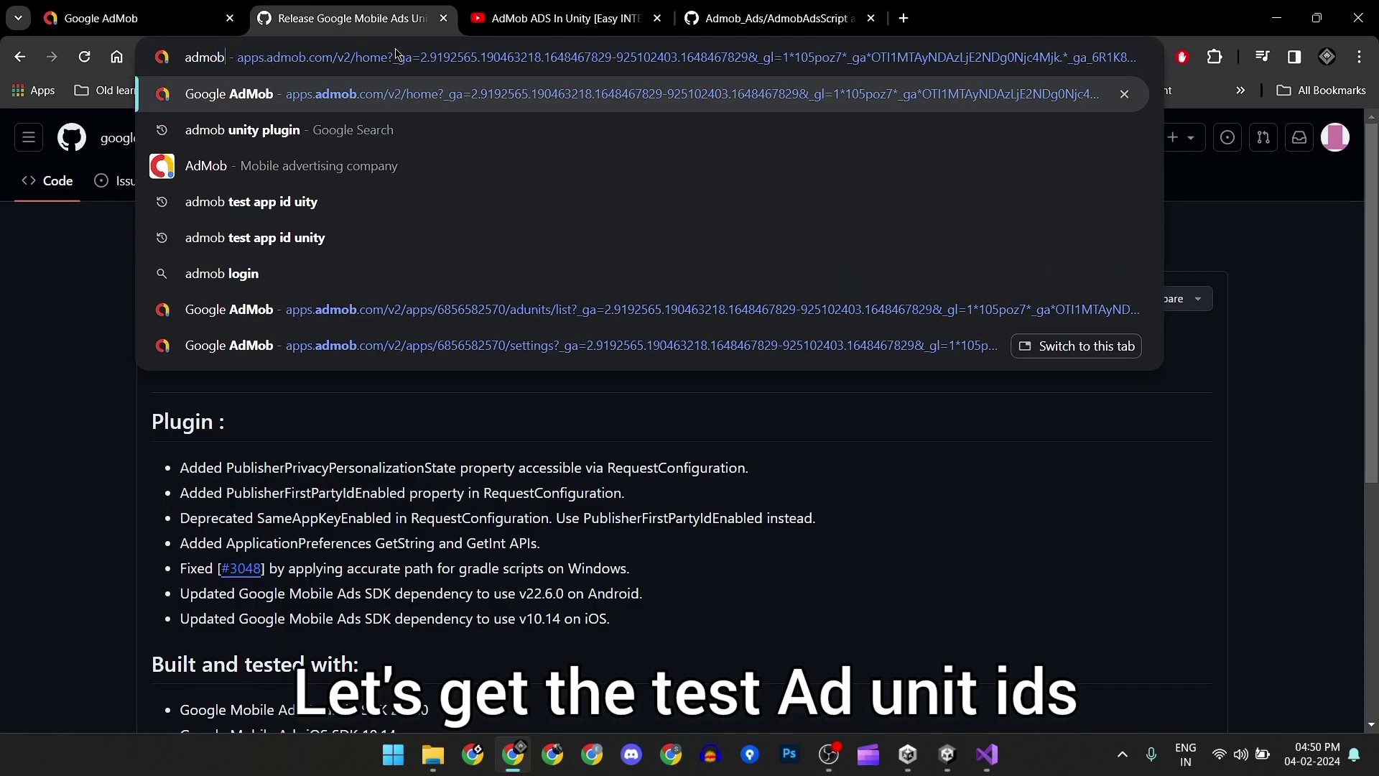
type(" unity")
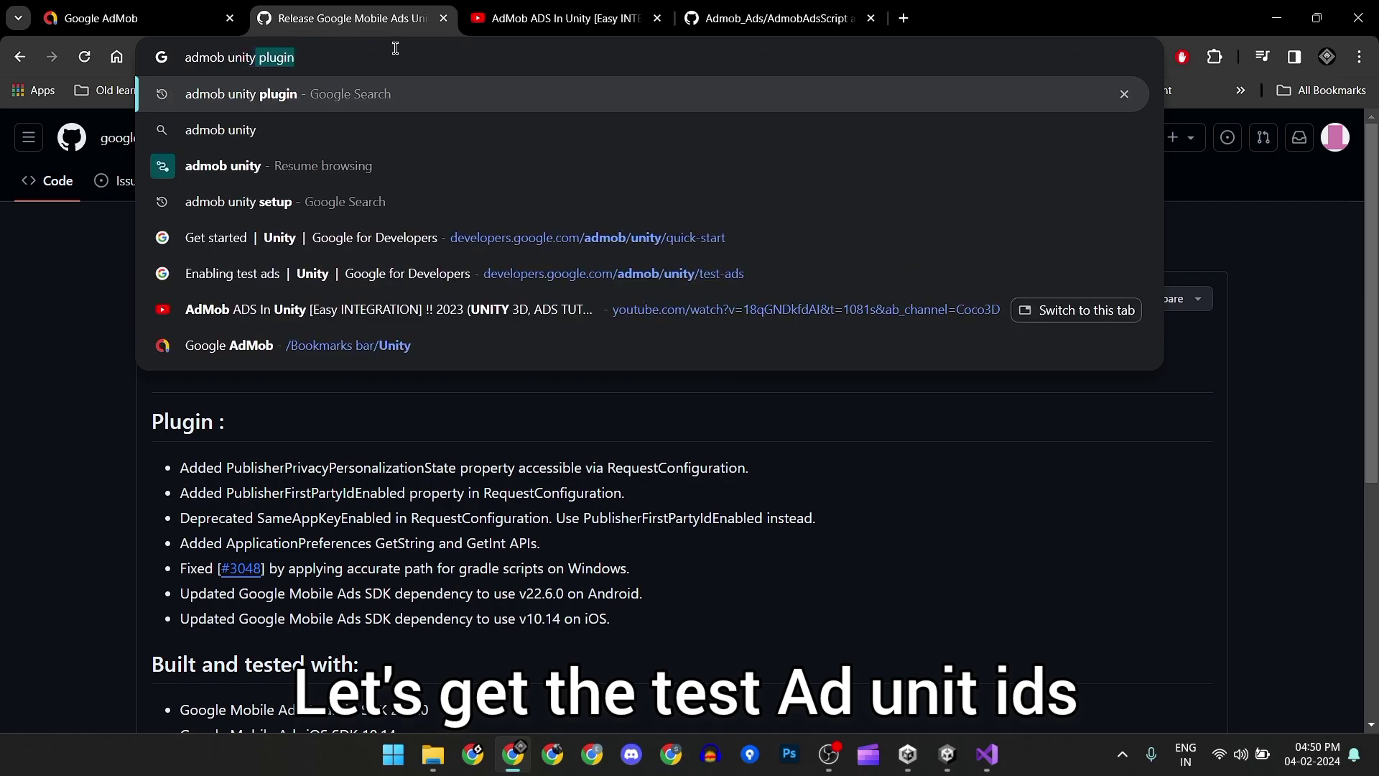
type(" test")
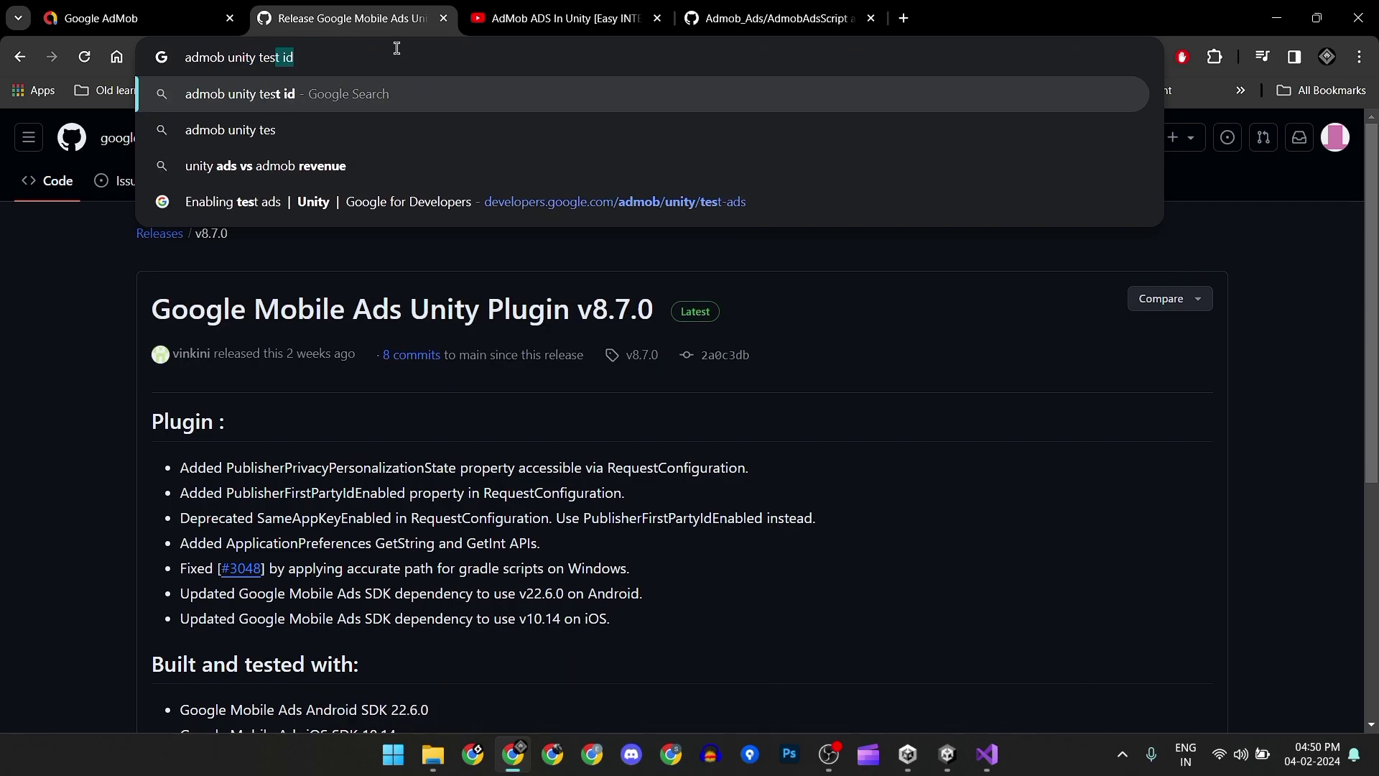
type(" ads")
key("Return")
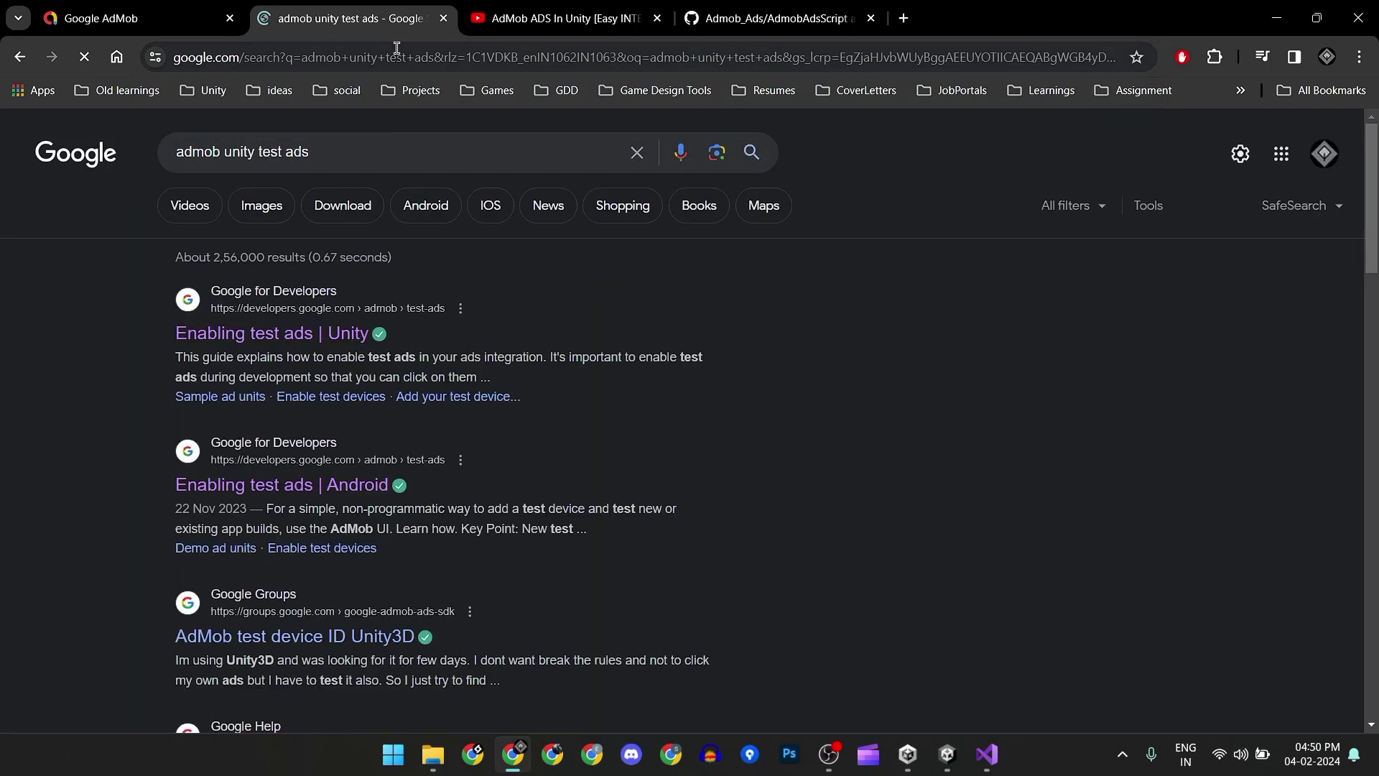
left_click(357, 309)
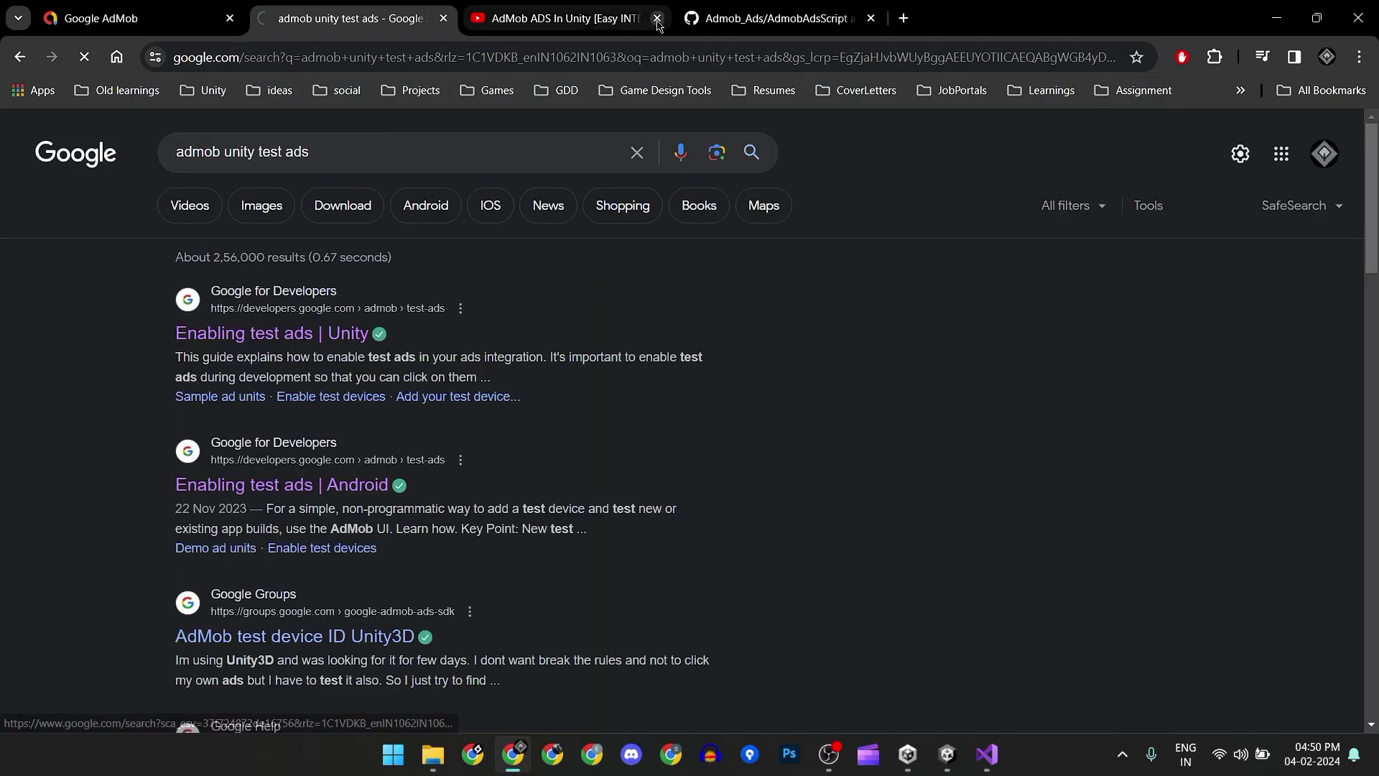
left_click(657, 18)
left_click(657, 18)
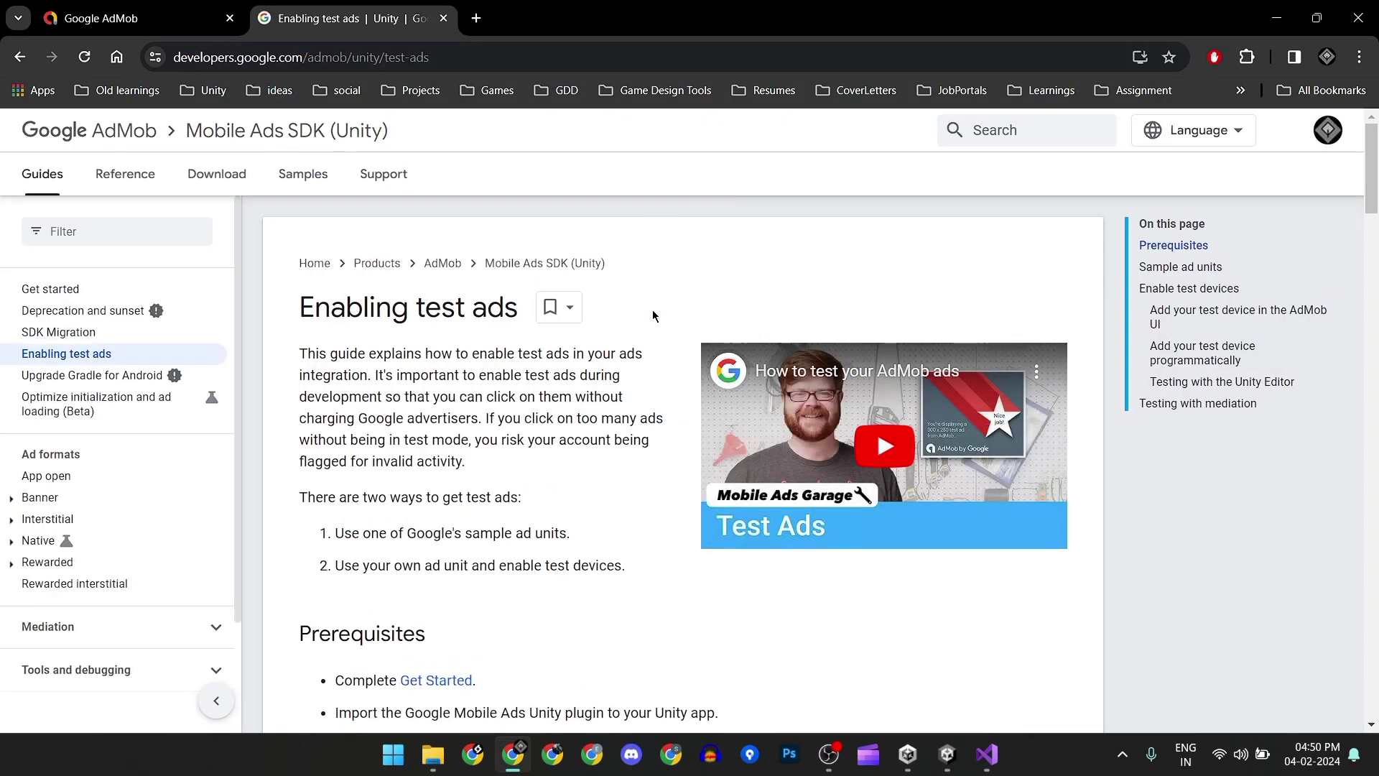
scroll(654, 317, "down", 6)
scroll(655, 325, "down", 5)
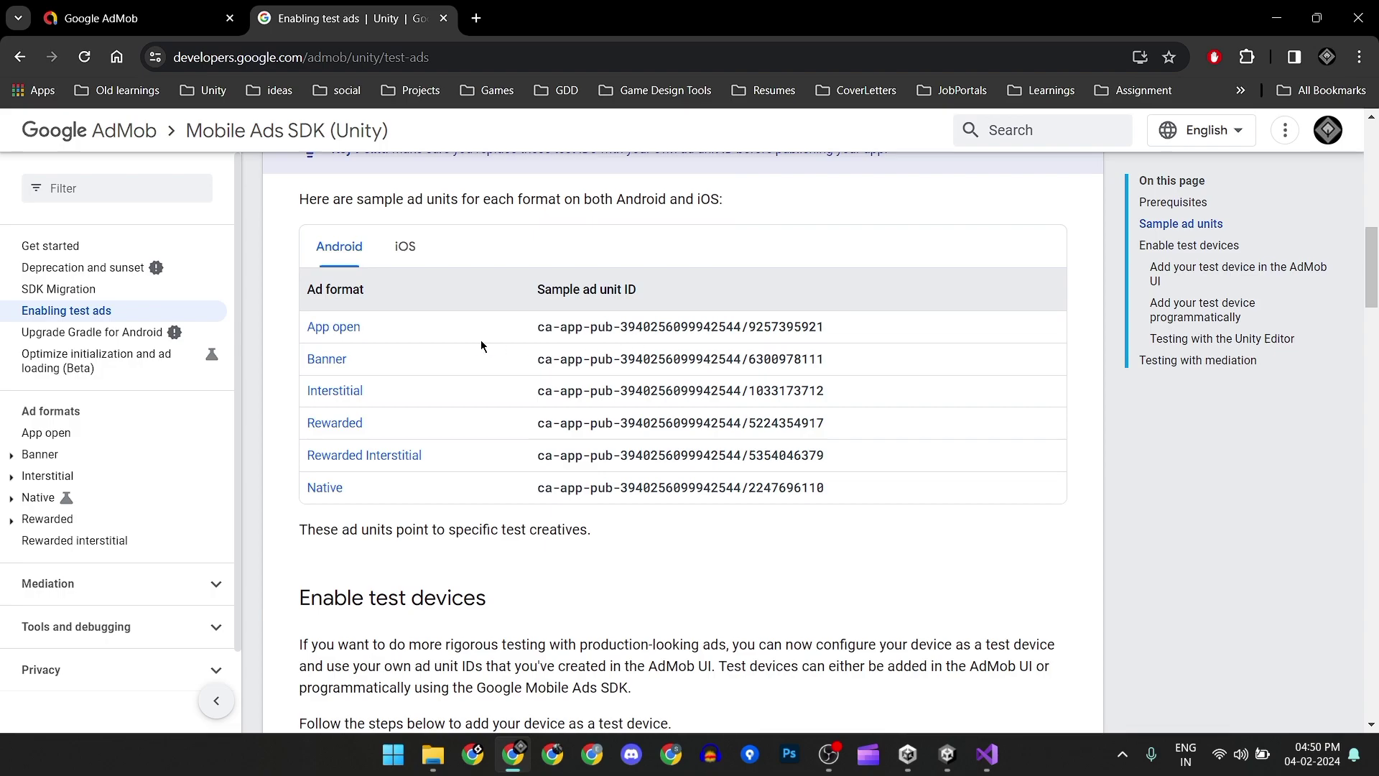
- Paste Google's sample Android interstitial and rewarded ad unit IDs into Ads.cs lines 16–17
left_click_drag(537, 365, 834, 364)
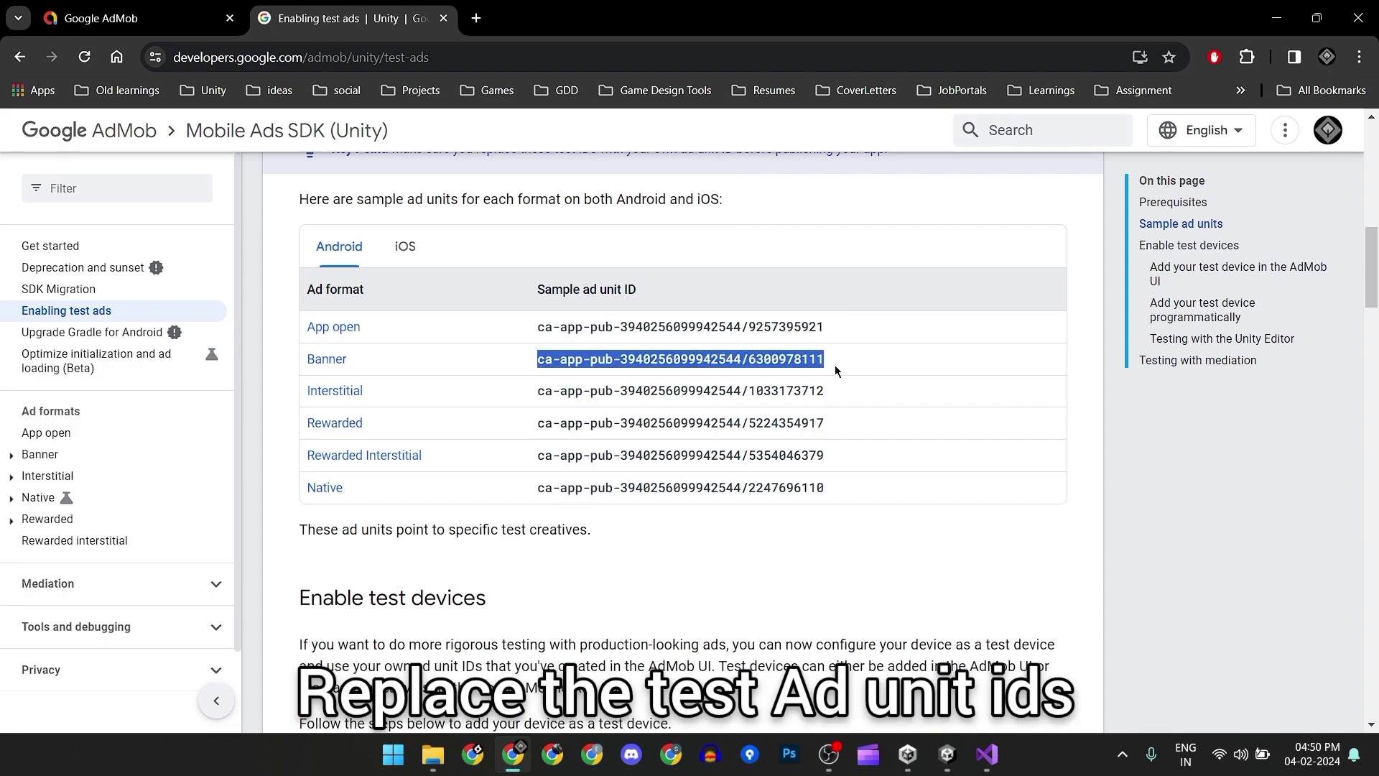
key("alt+Tab")
key("alt+Tab")
key("alt+Tab")
left_click_drag(255, 350, 502, 353)
key("ctrl+v")
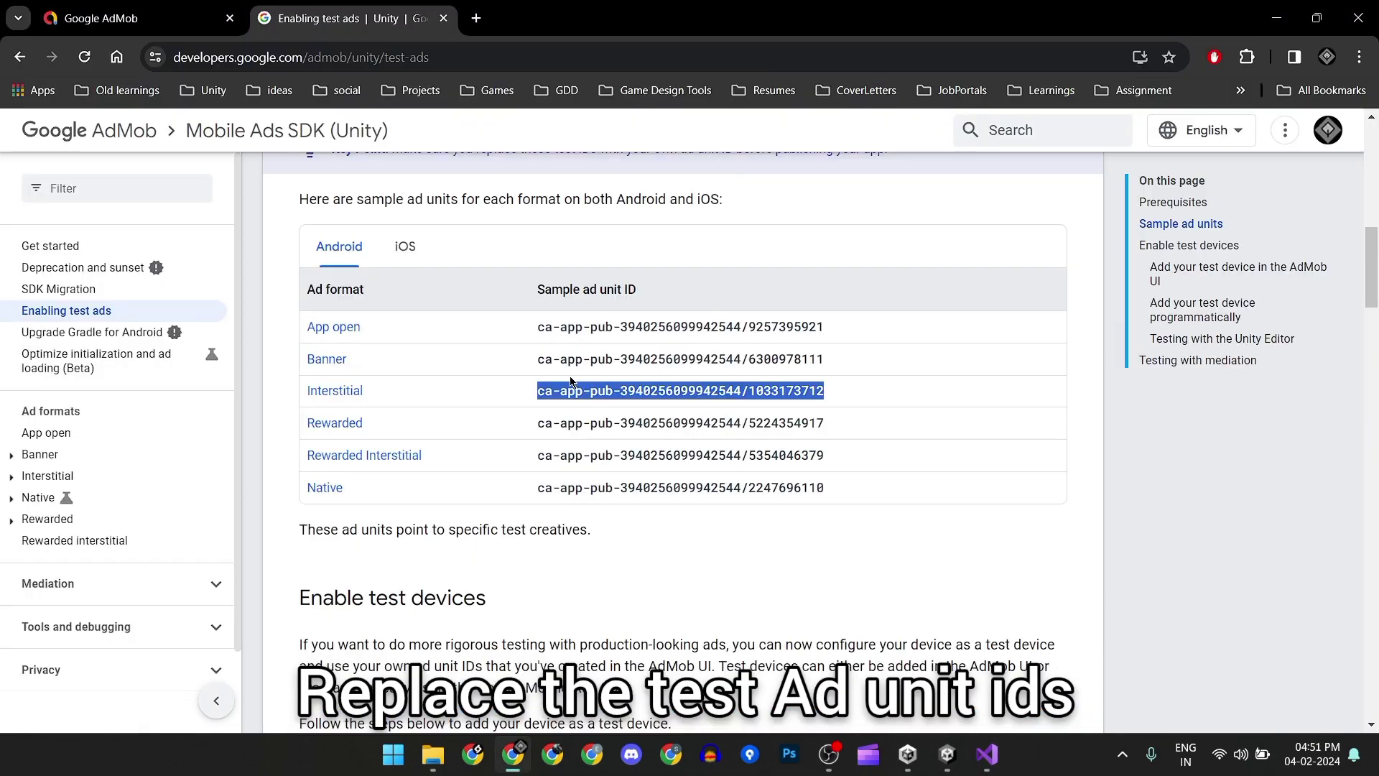
left_click_drag(452, 394, 826, 394)
key("ctrl+c")
left_click_drag(274, 366, 519, 366)
key("ctrl+v")
- Save the Ads script and return to the Unity Editor
key("ctrl+s")
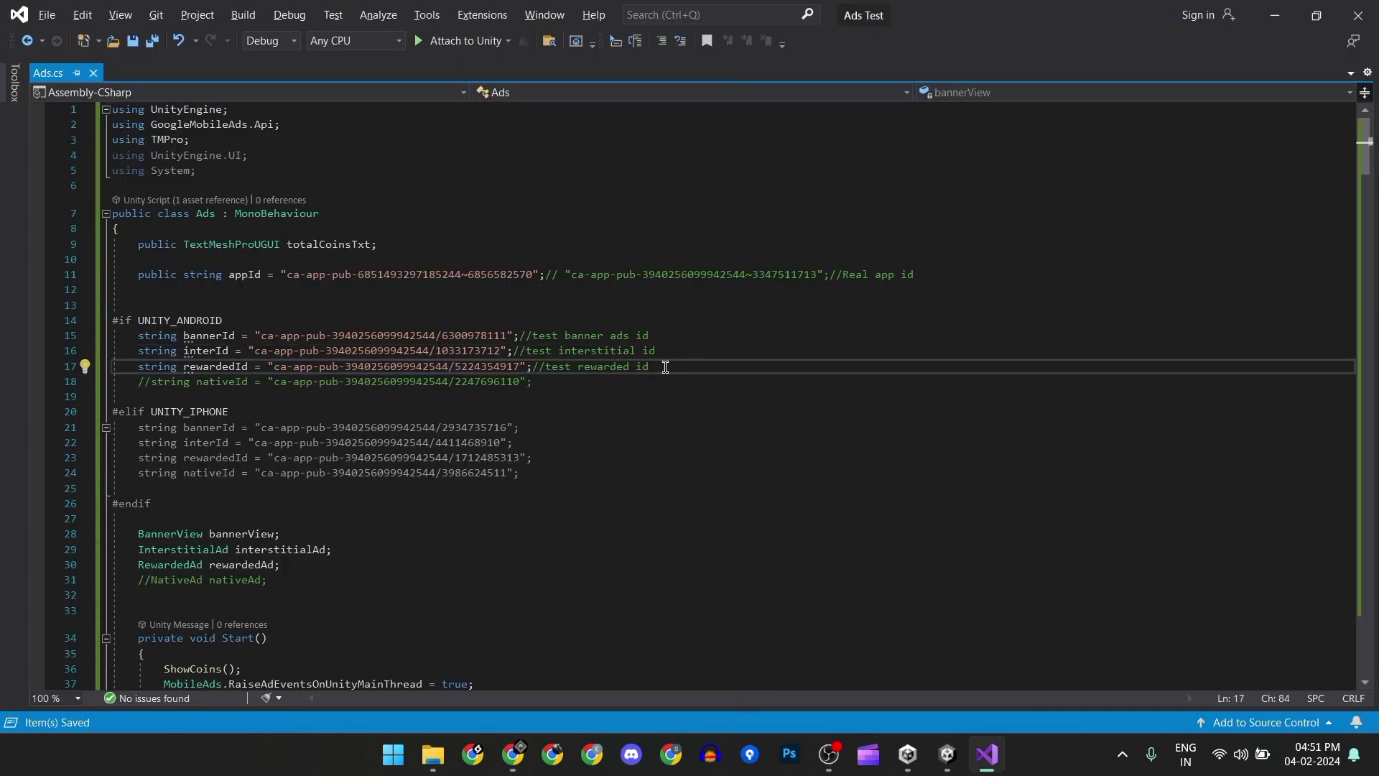
key("alt+Tab")
key("alt+Tab")
key("Escape")
key("alt+Tab")
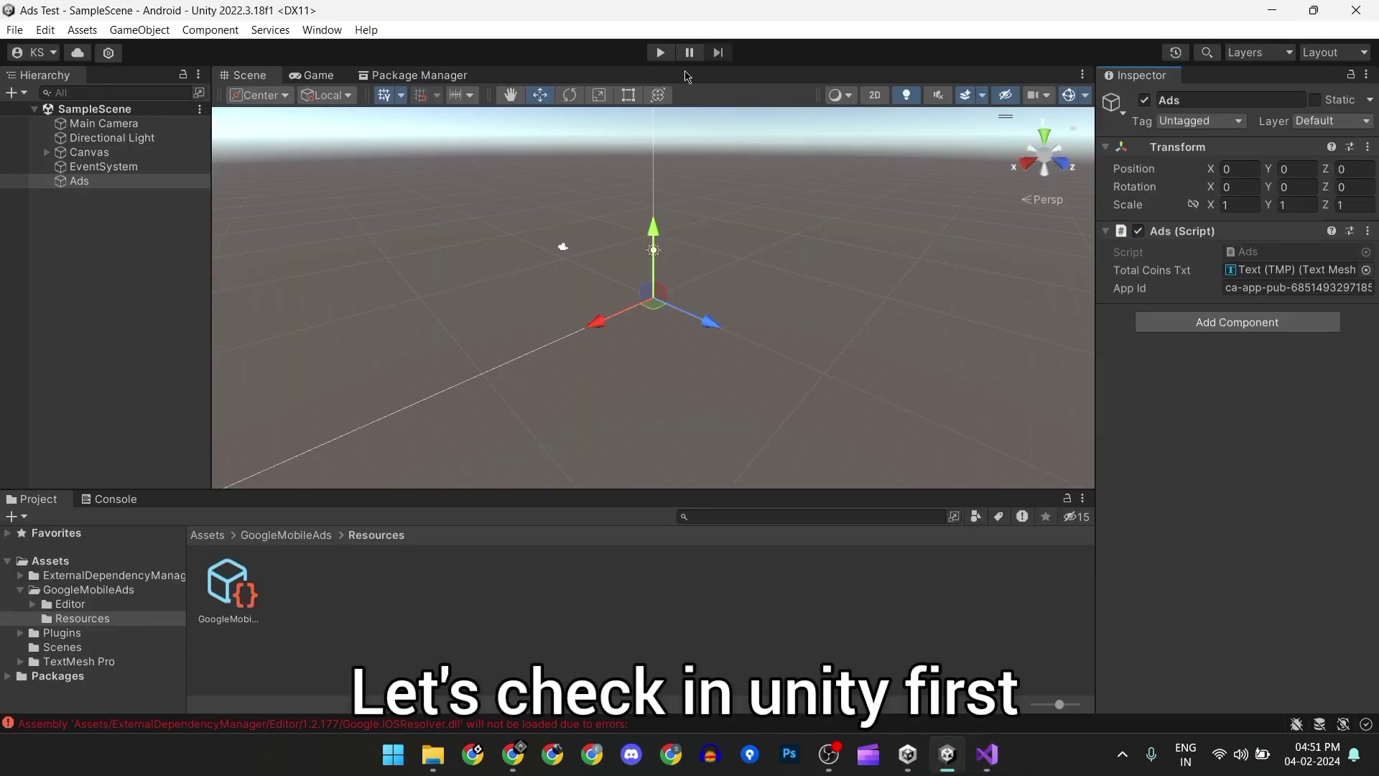
- Play-test the banner, interstitial and rewarded test ads, closing each, then stop playing
left_click(660, 53)
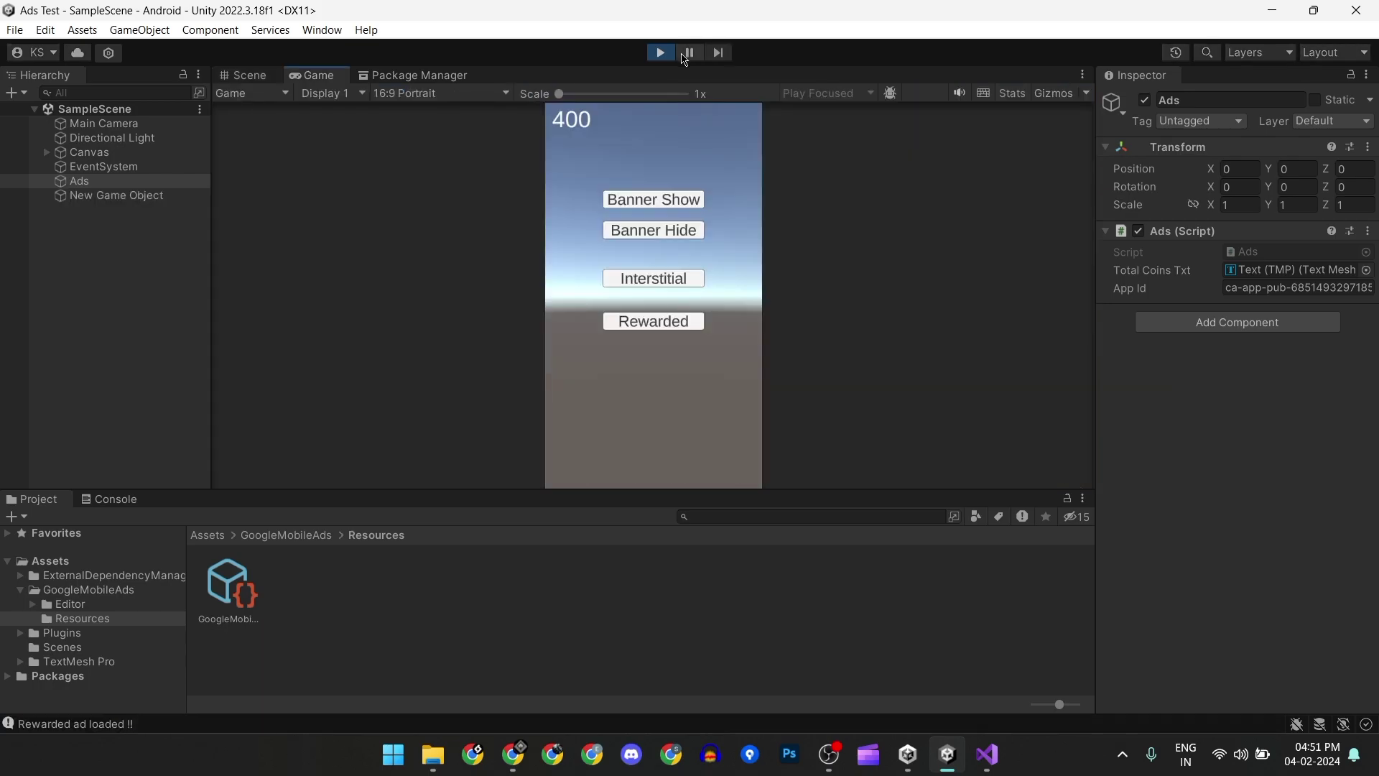
left_click(665, 203)
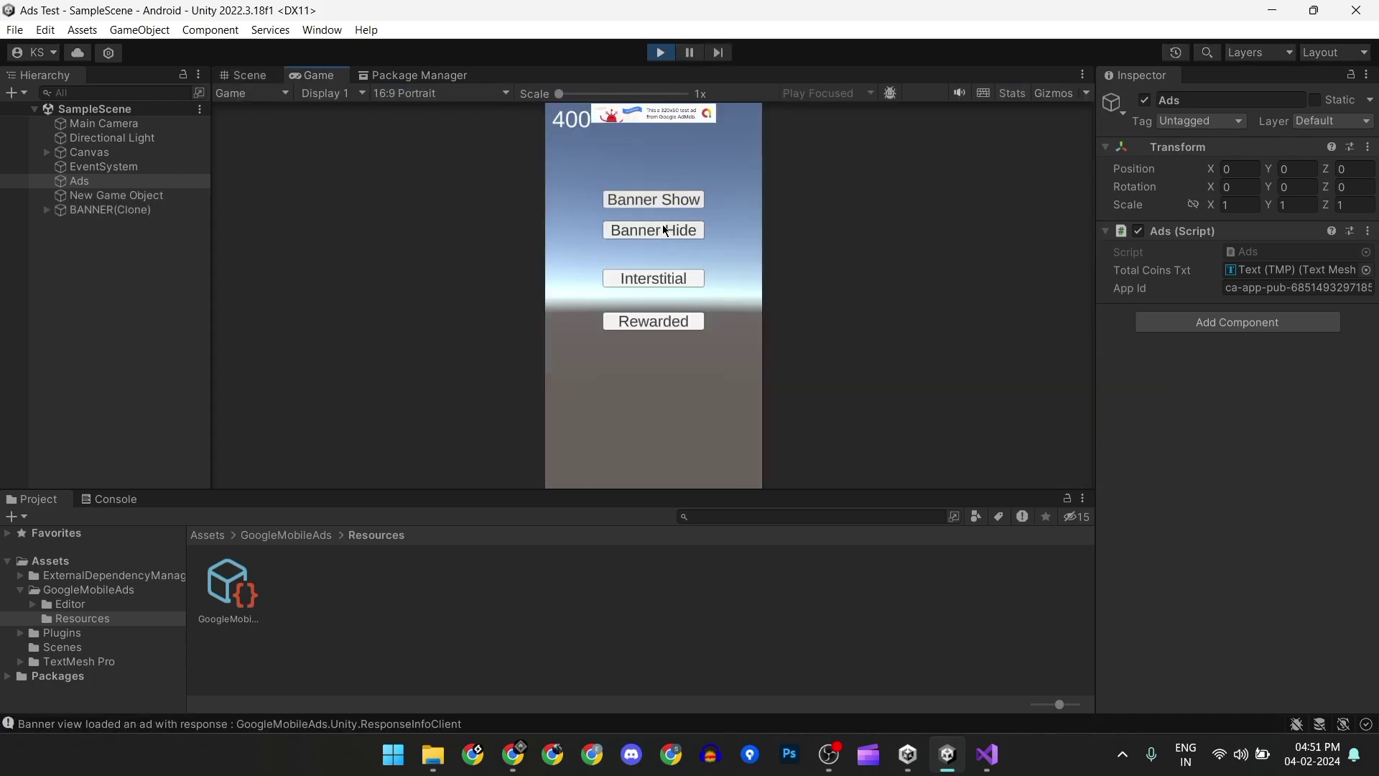
left_click(664, 230)
left_click(664, 283)
left_click(580, 151)
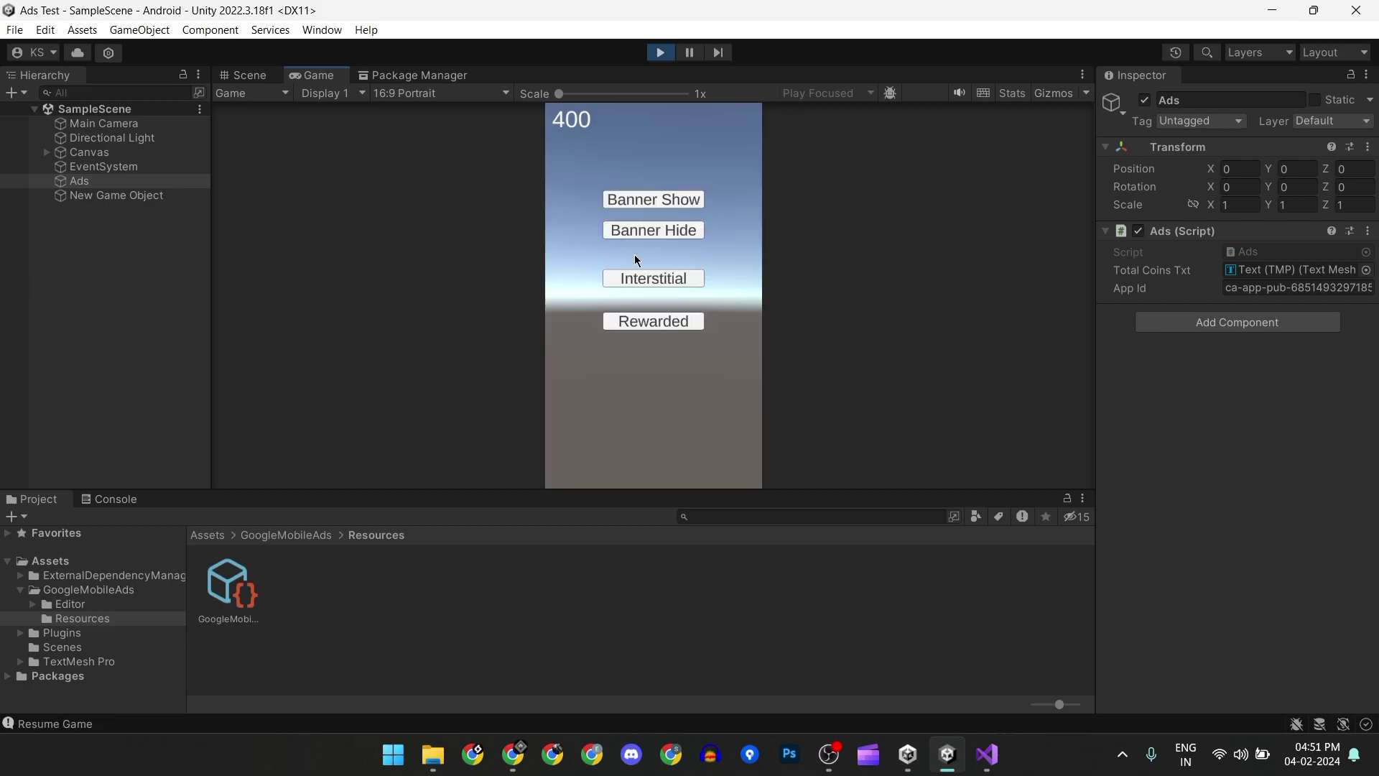
left_click(668, 321)
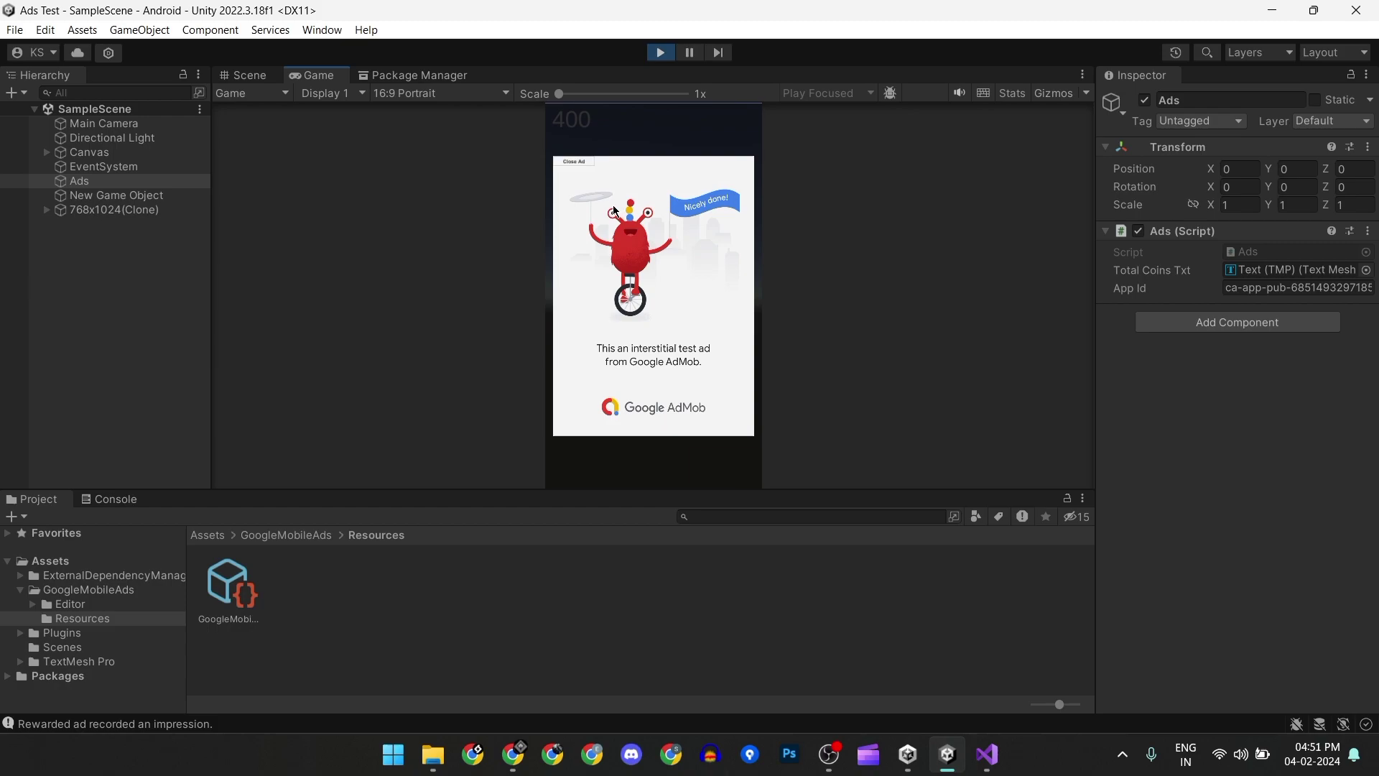
left_click(566, 159)
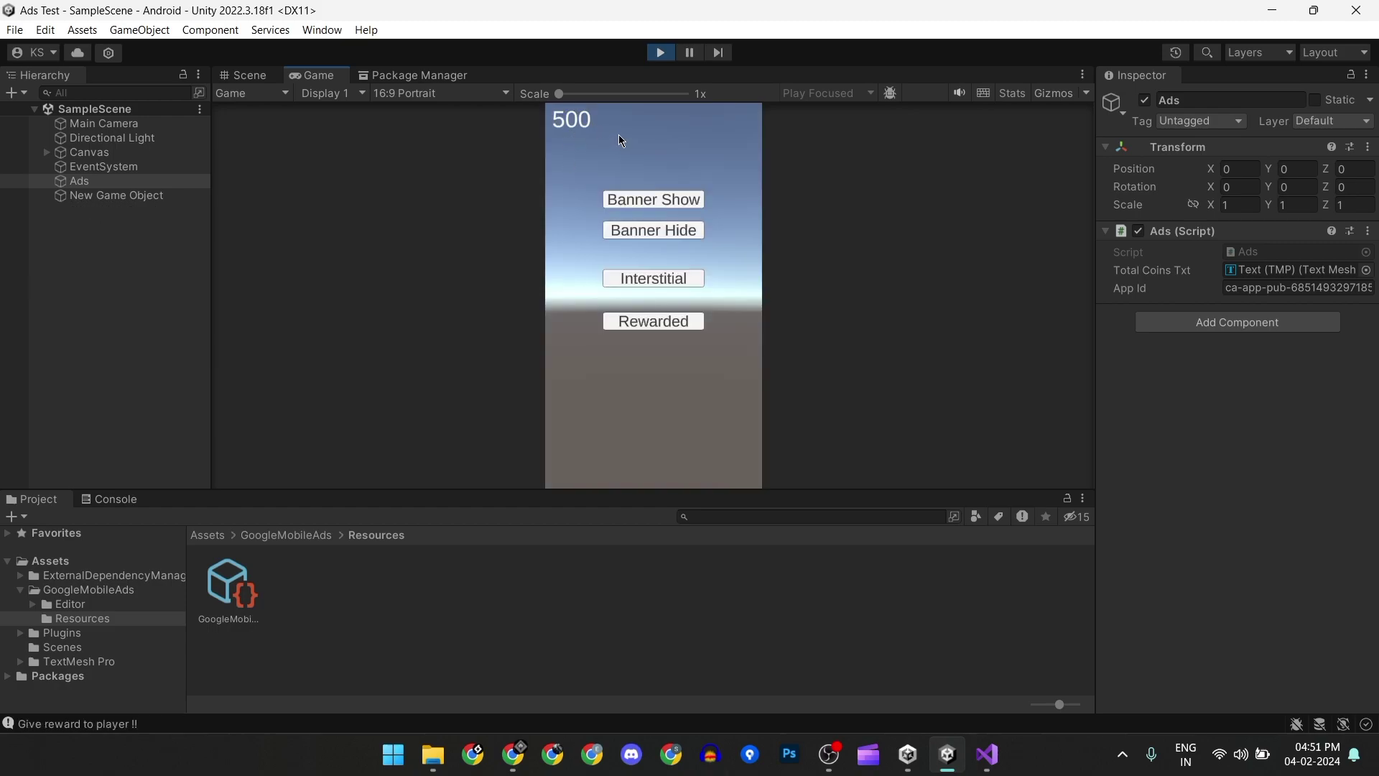
left_click(648, 273)
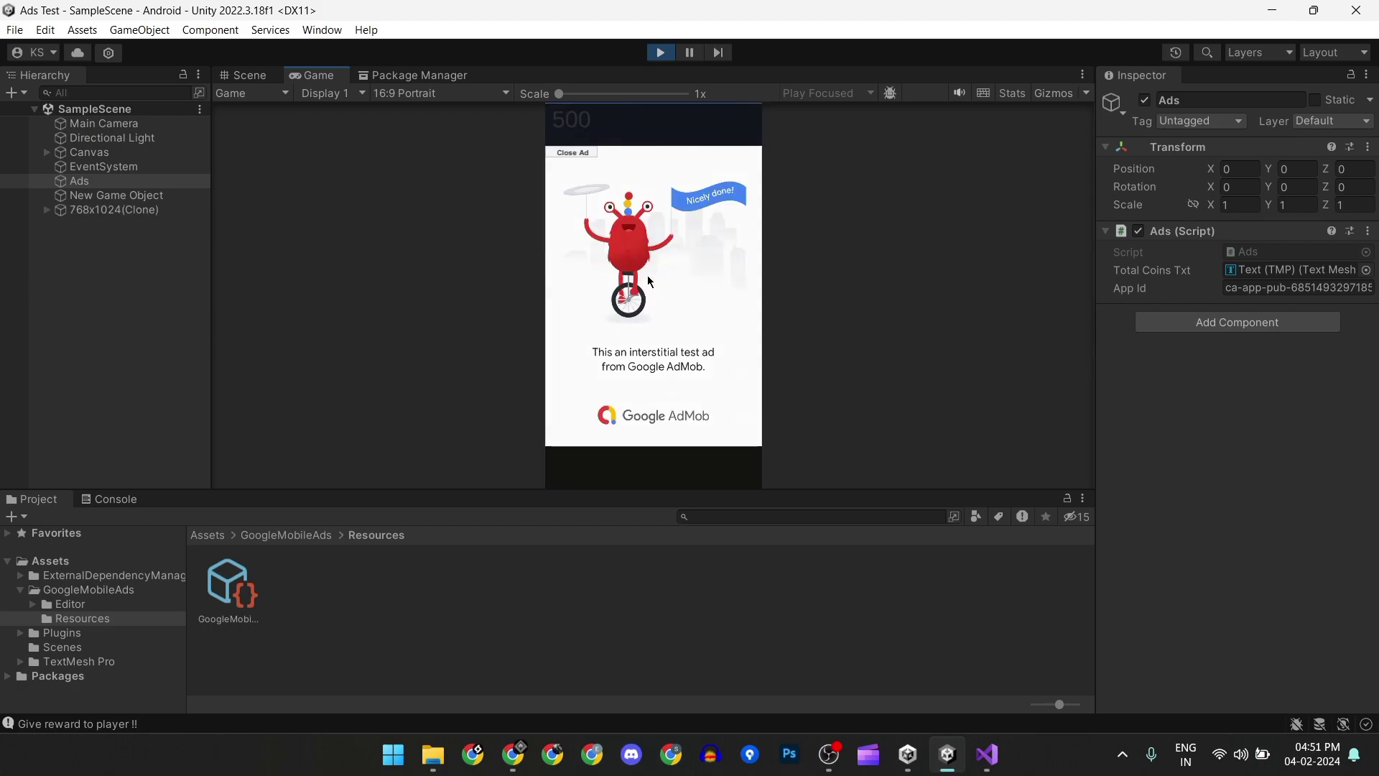
left_click(568, 153)
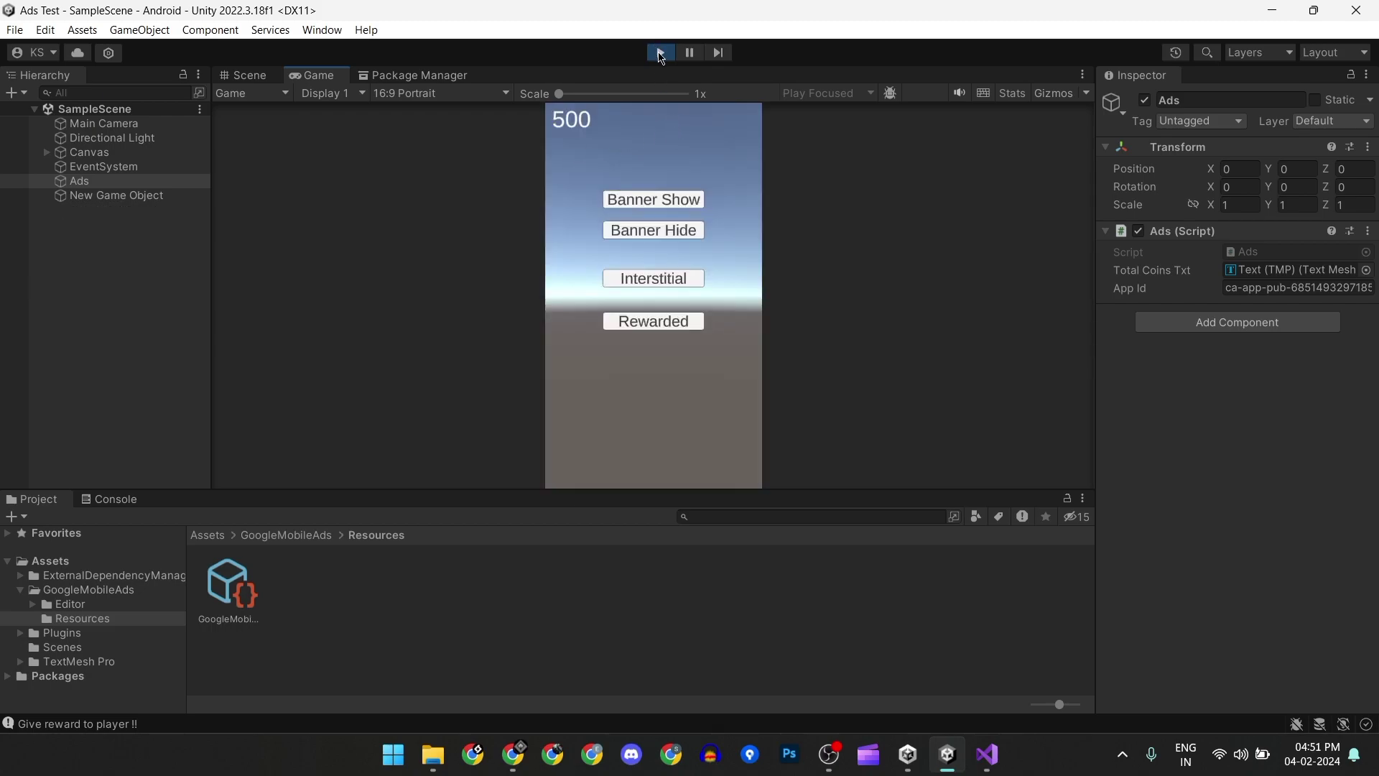
left_click(659, 52)
- Build and run the Android build on the phone from Build Settings
left_click(13, 29)
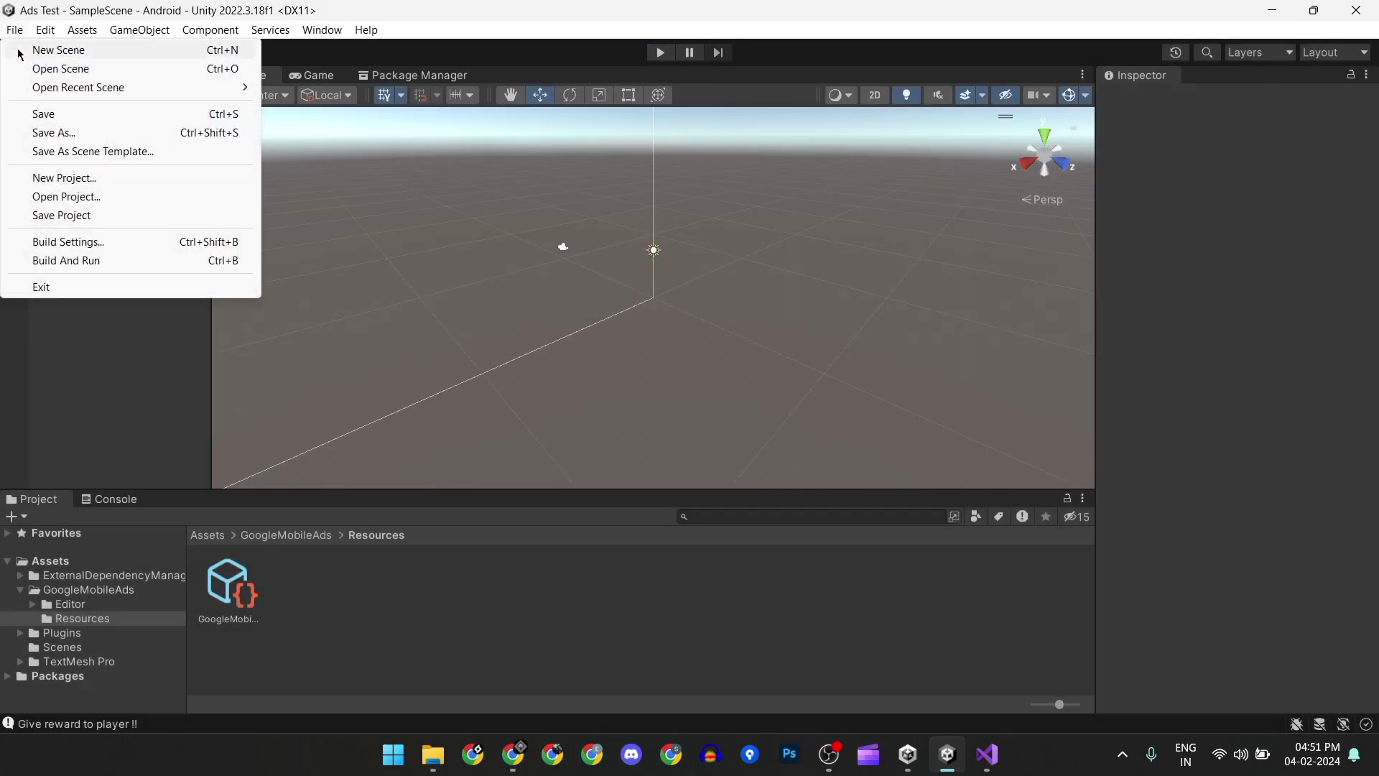
left_click(97, 240)
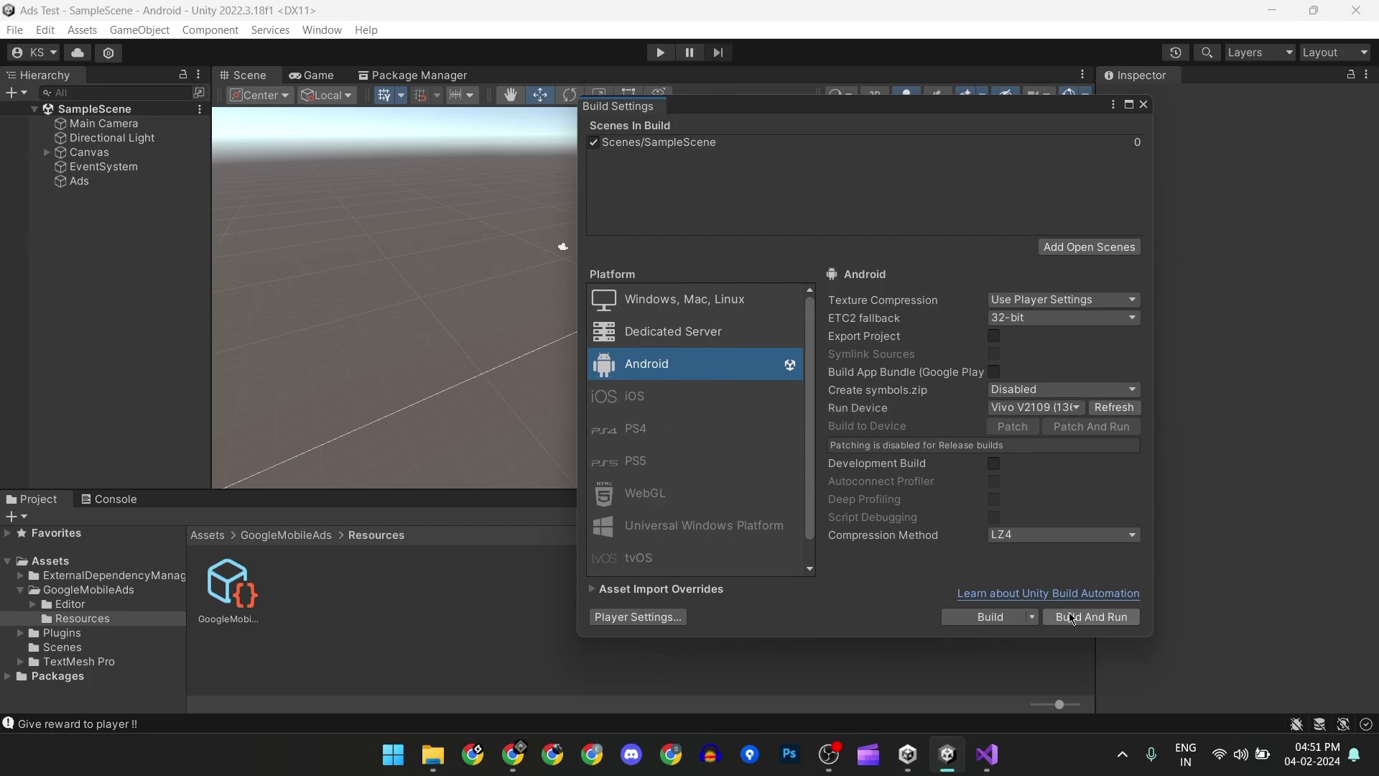
left_click(1081, 618)
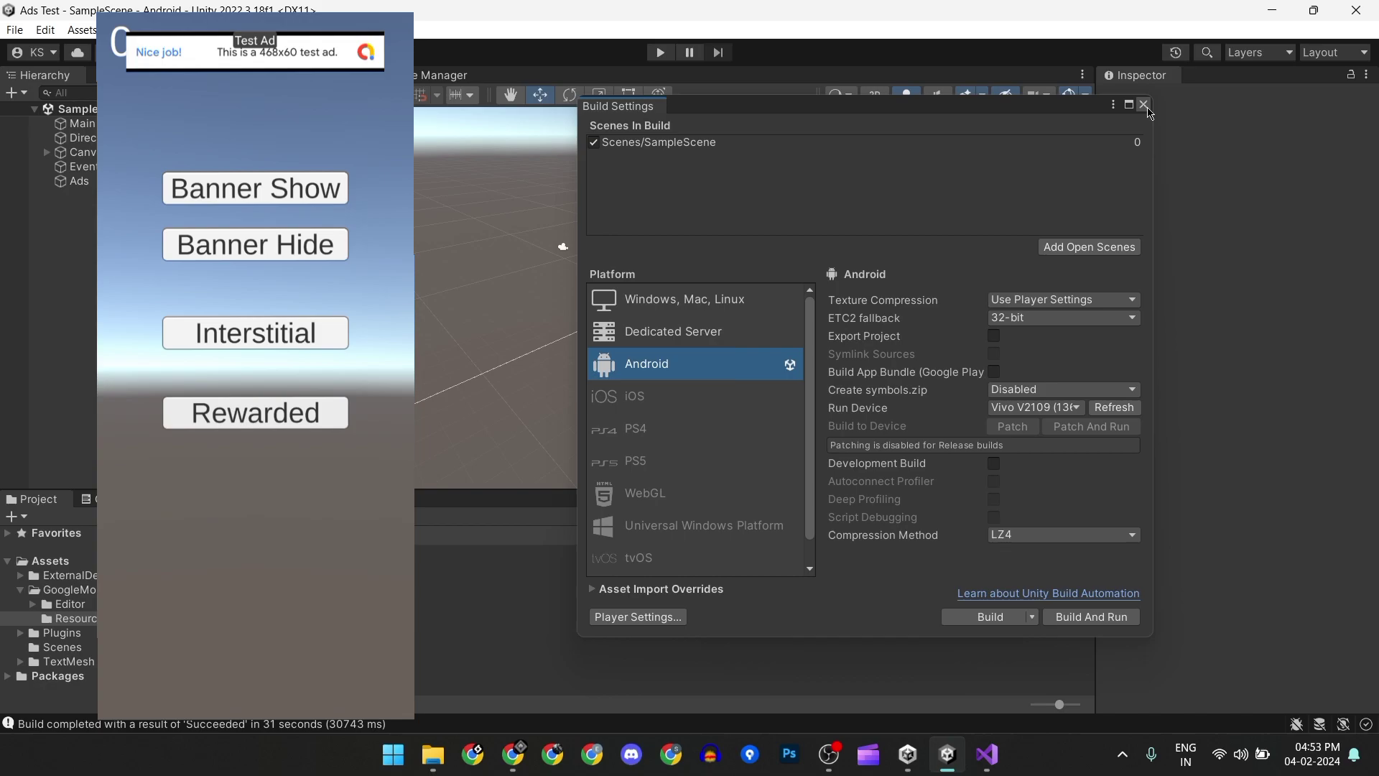
- Close the Build Settings window and dismiss the Window menu that opened
left_click(1145, 105)
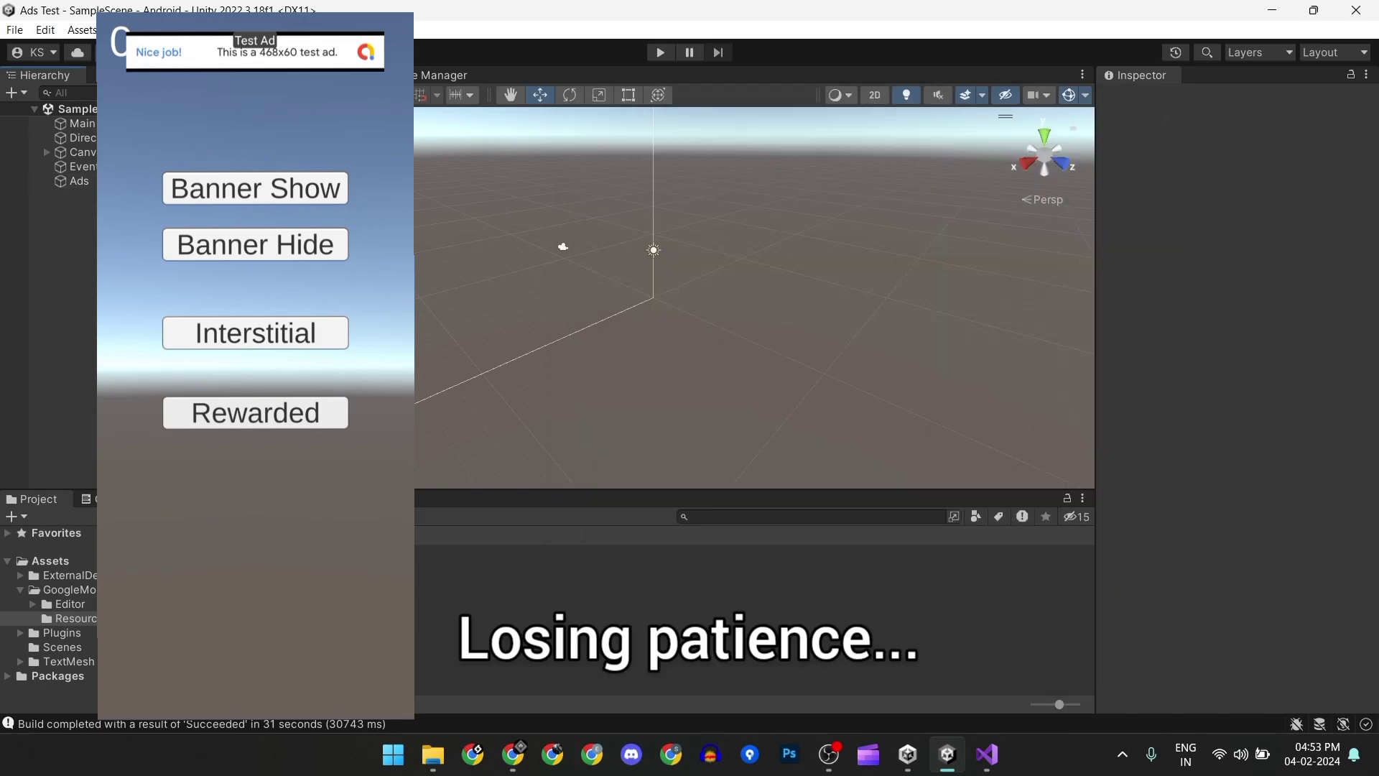
key("alt+w")
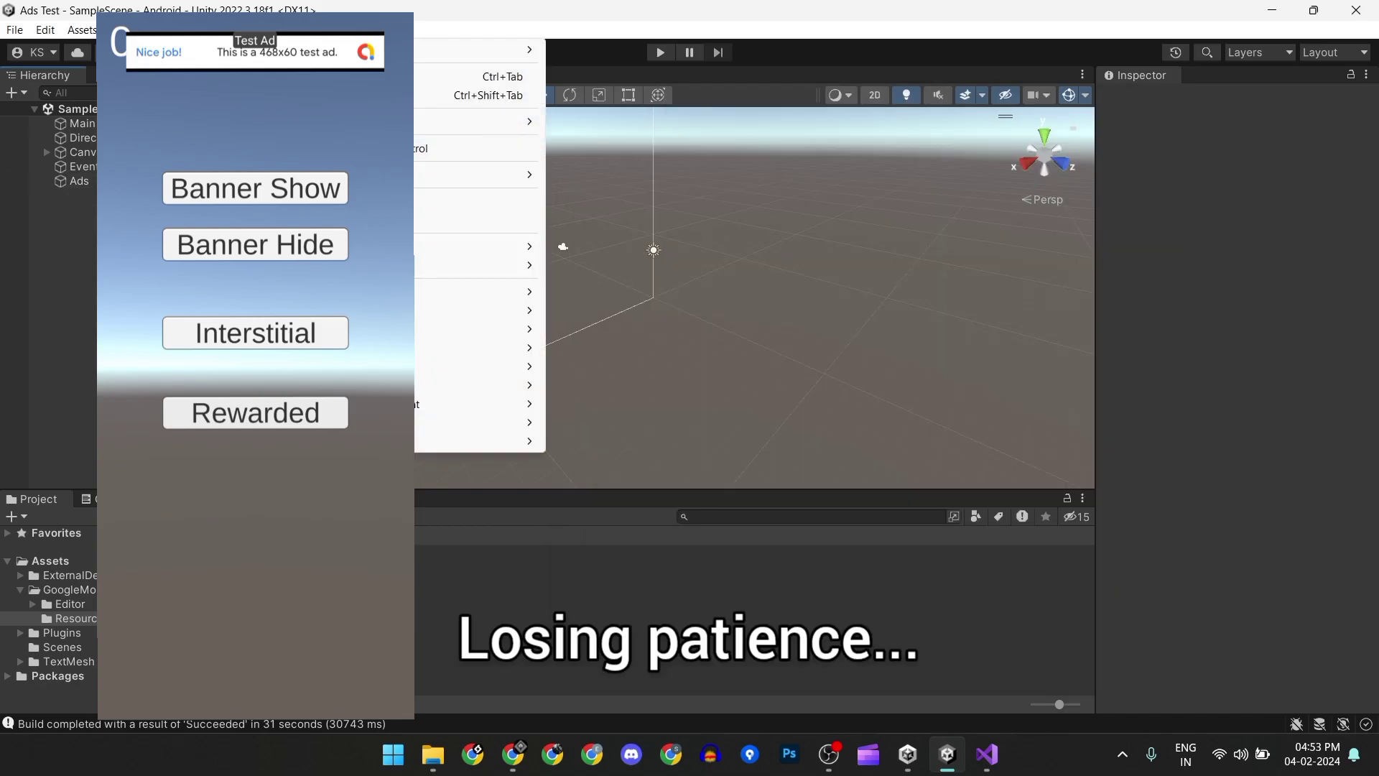
left_click(83, 356)
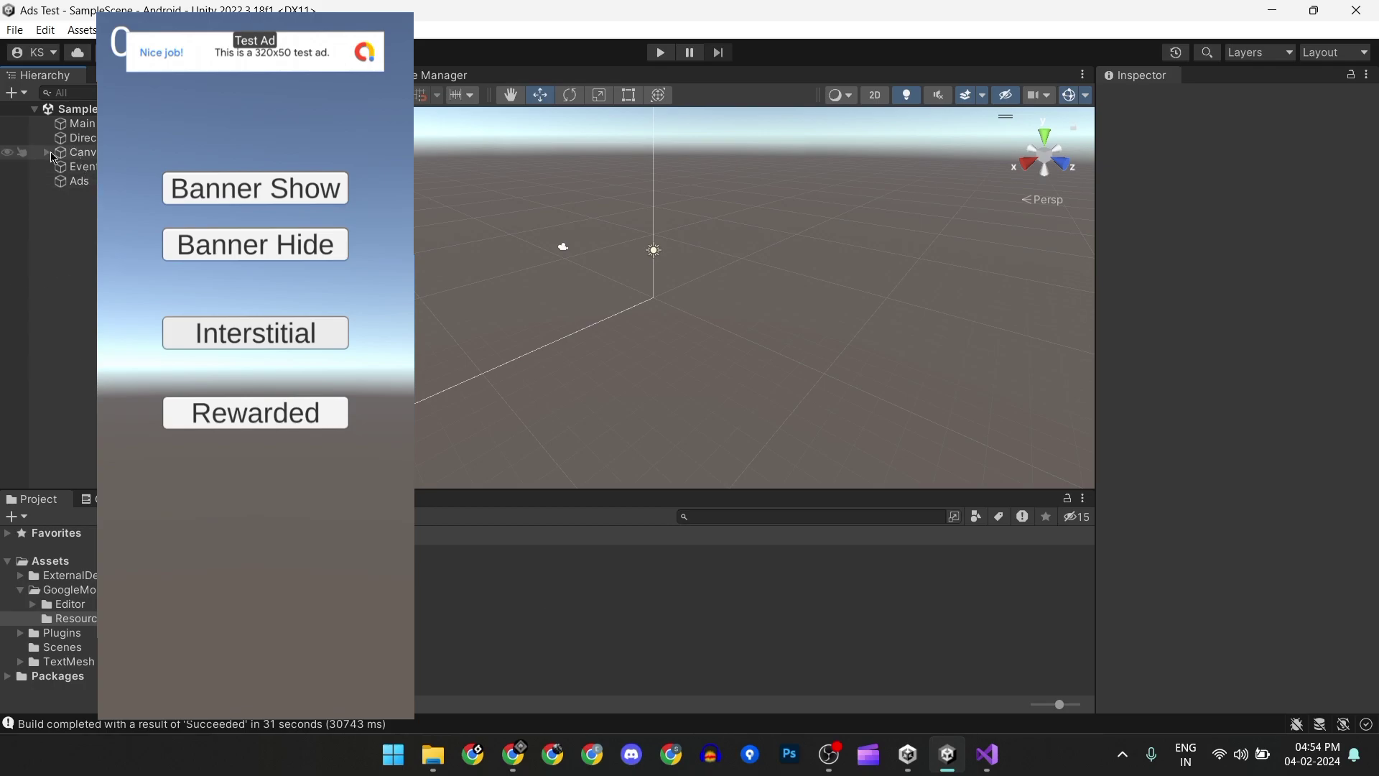
- Remove the LoadInterstitialAd action from the Int button's On Click list
left_click(47, 153)
left_click(84, 195)
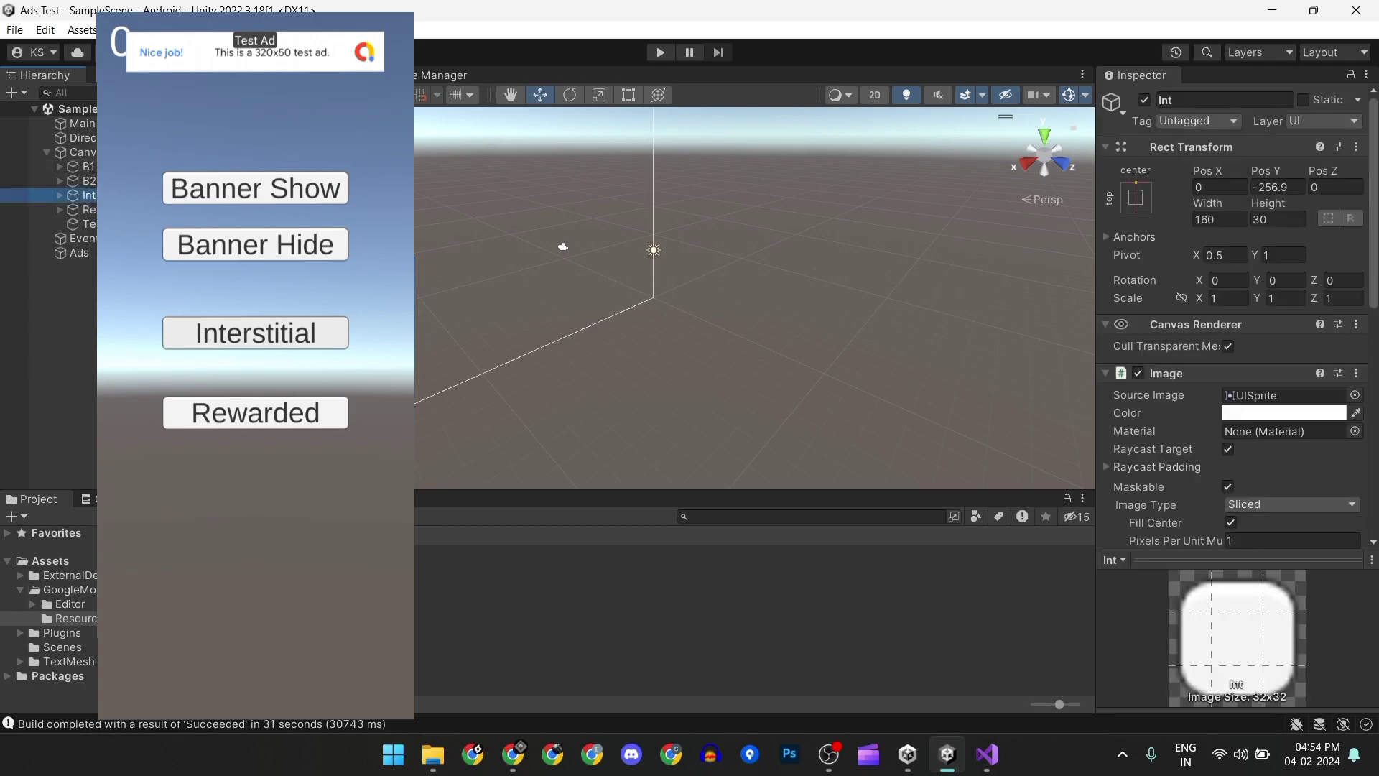
scroll(1145, 394, "down", 4)
scroll(1145, 394, "down", 5)
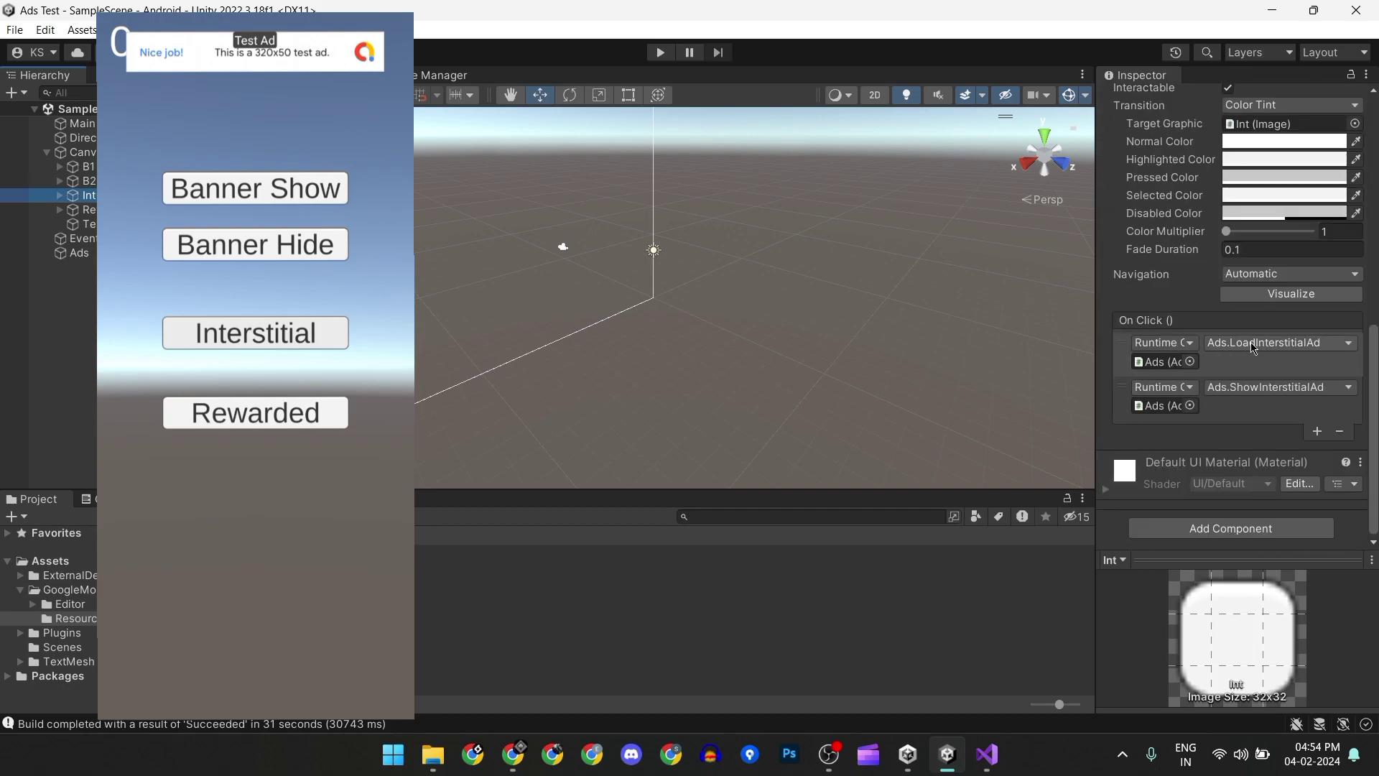
left_click(1271, 369)
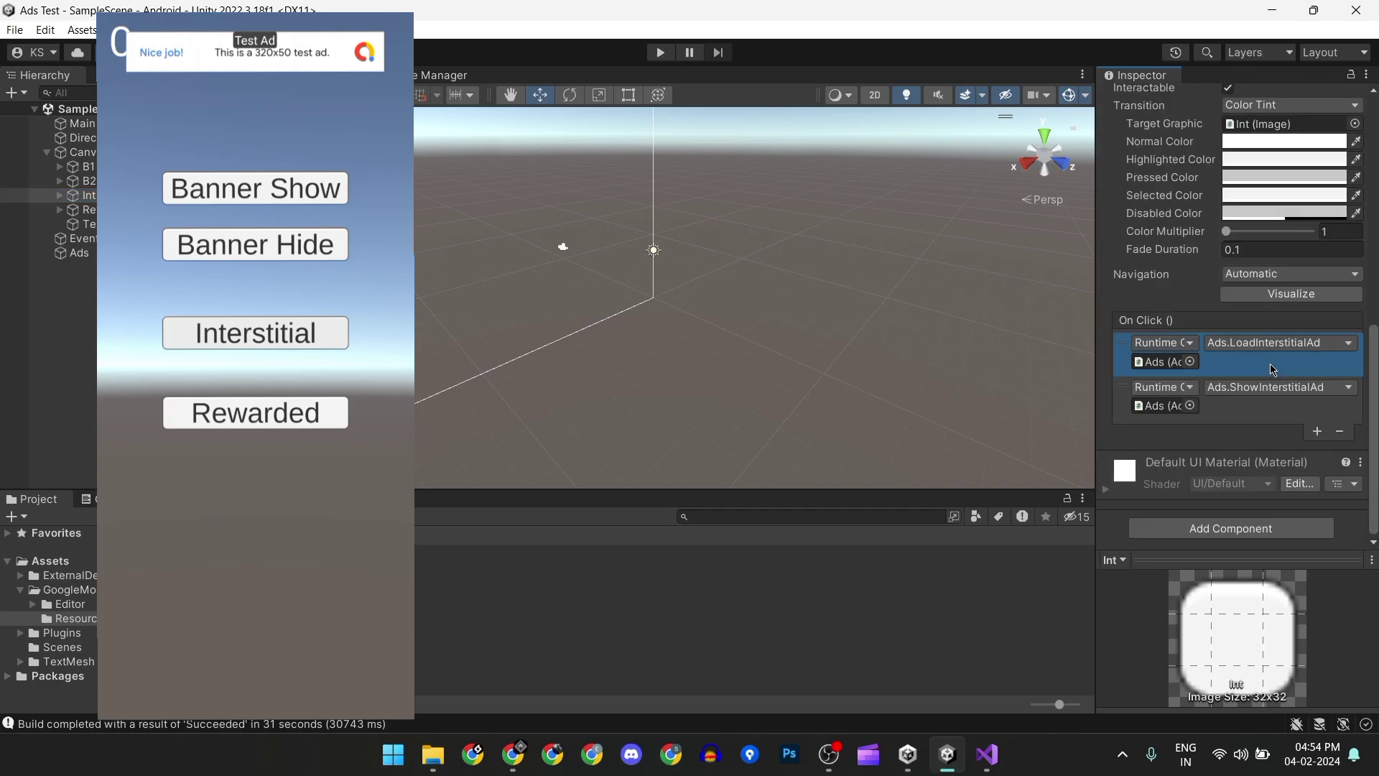
left_click(1339, 433)
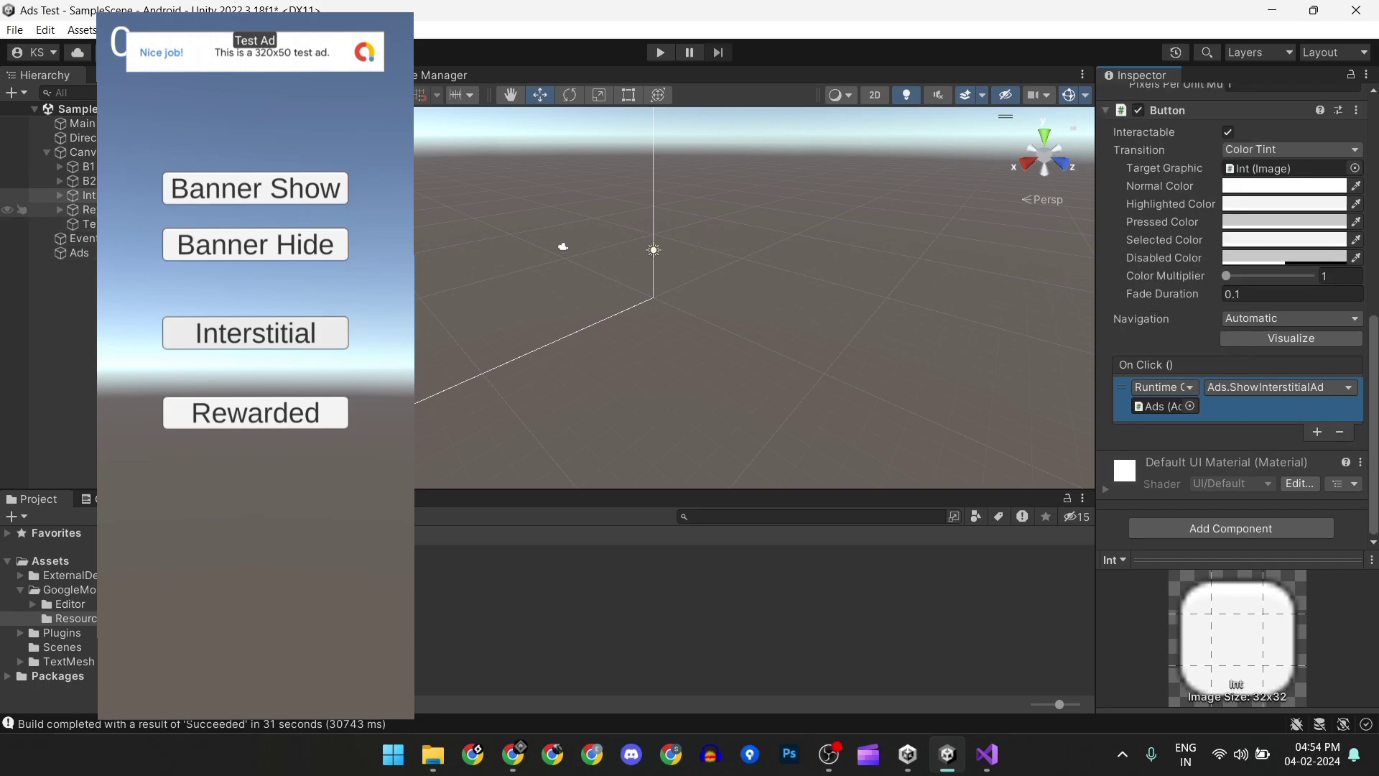
- Remove the LoadRewardedAd action from the Re button's On Click list and save the scene
left_click(83, 209)
left_click(1277, 392)
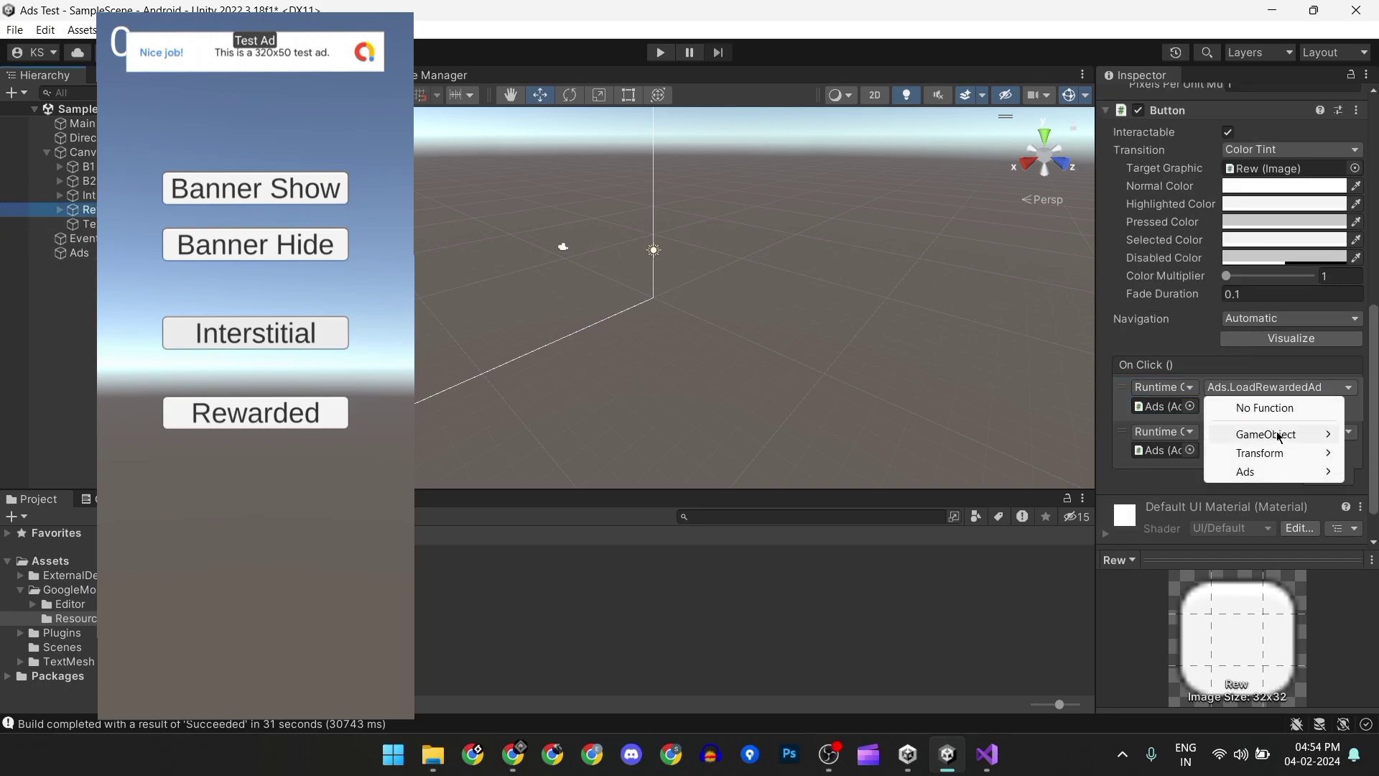
left_click(1124, 410)
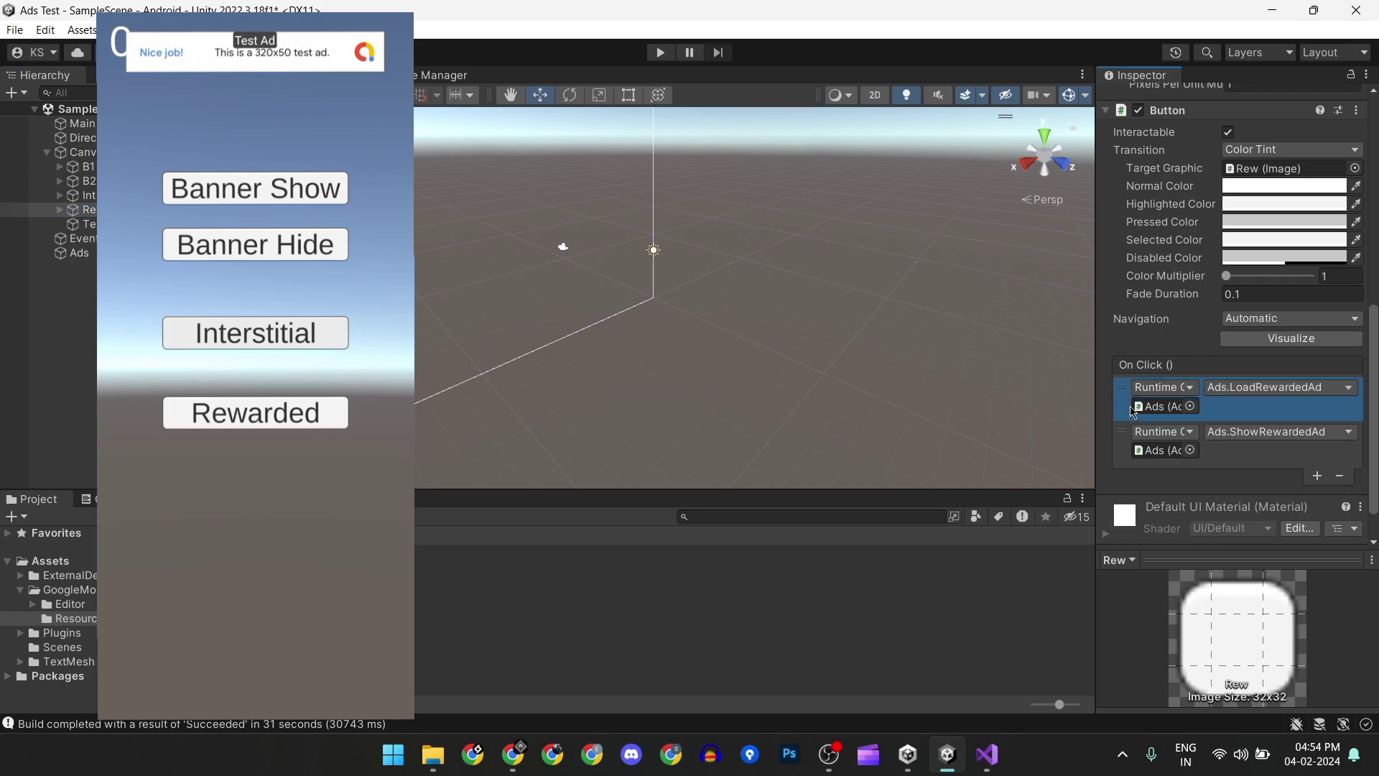
left_click(1341, 477)
left_click(577, 323)
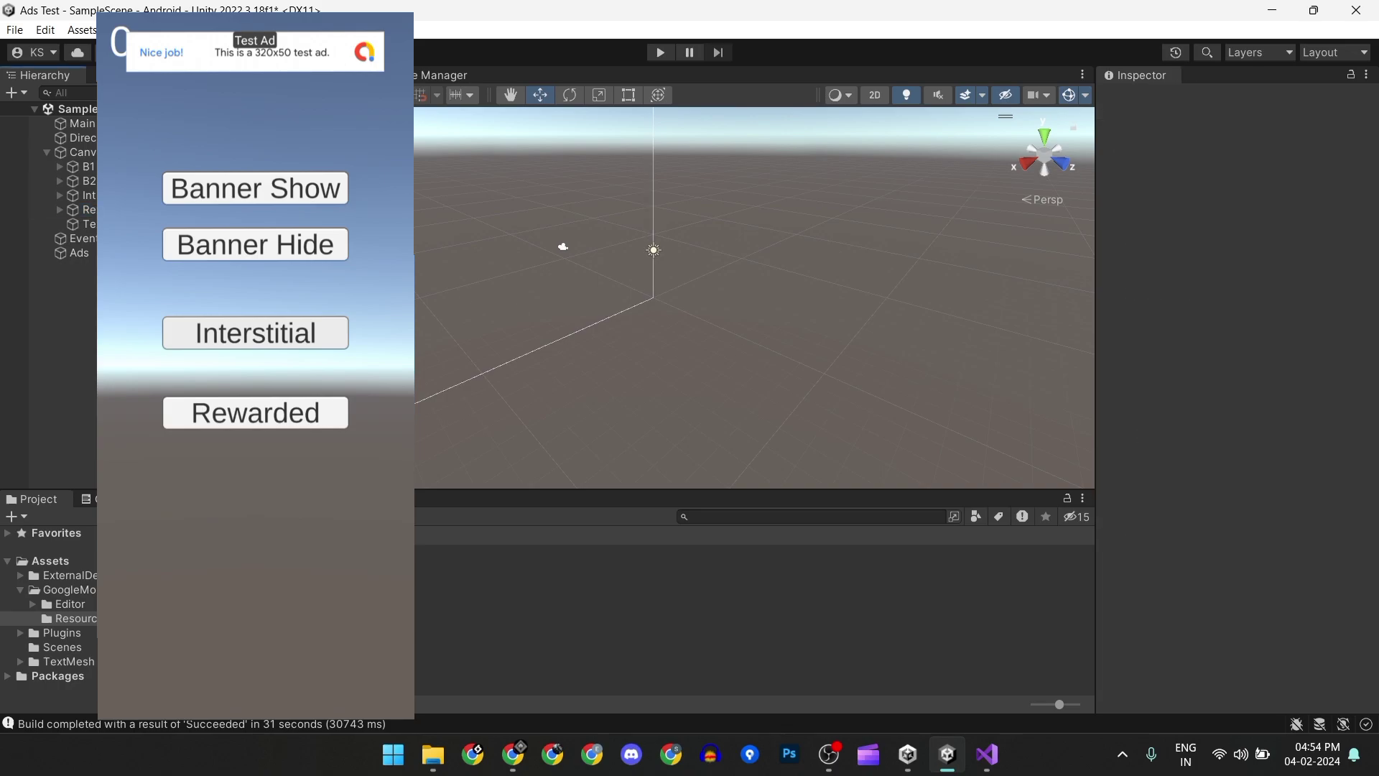
key("ctrl+s")
- Build and run the Android app, overwriting the existing Ads.apk
key("ctrl+shift+b")
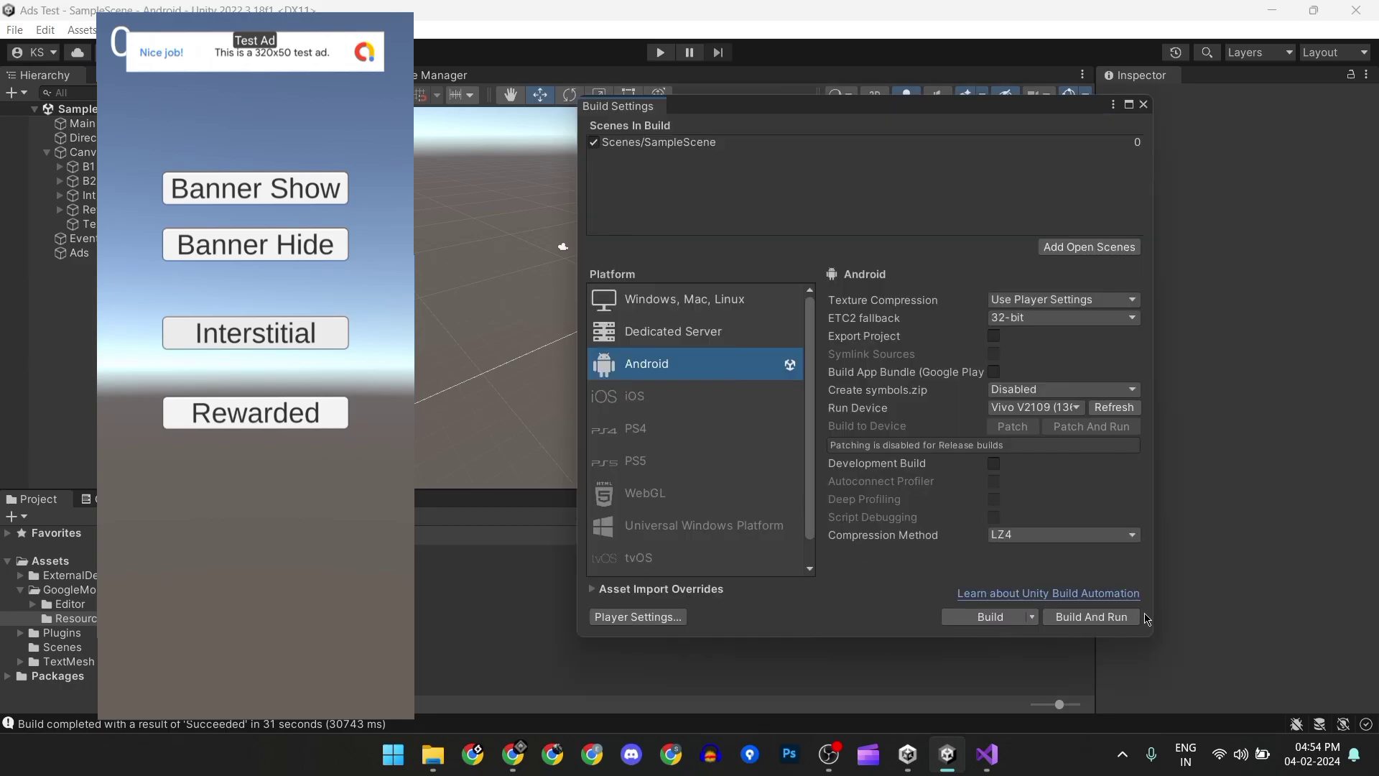
left_click(1119, 612)
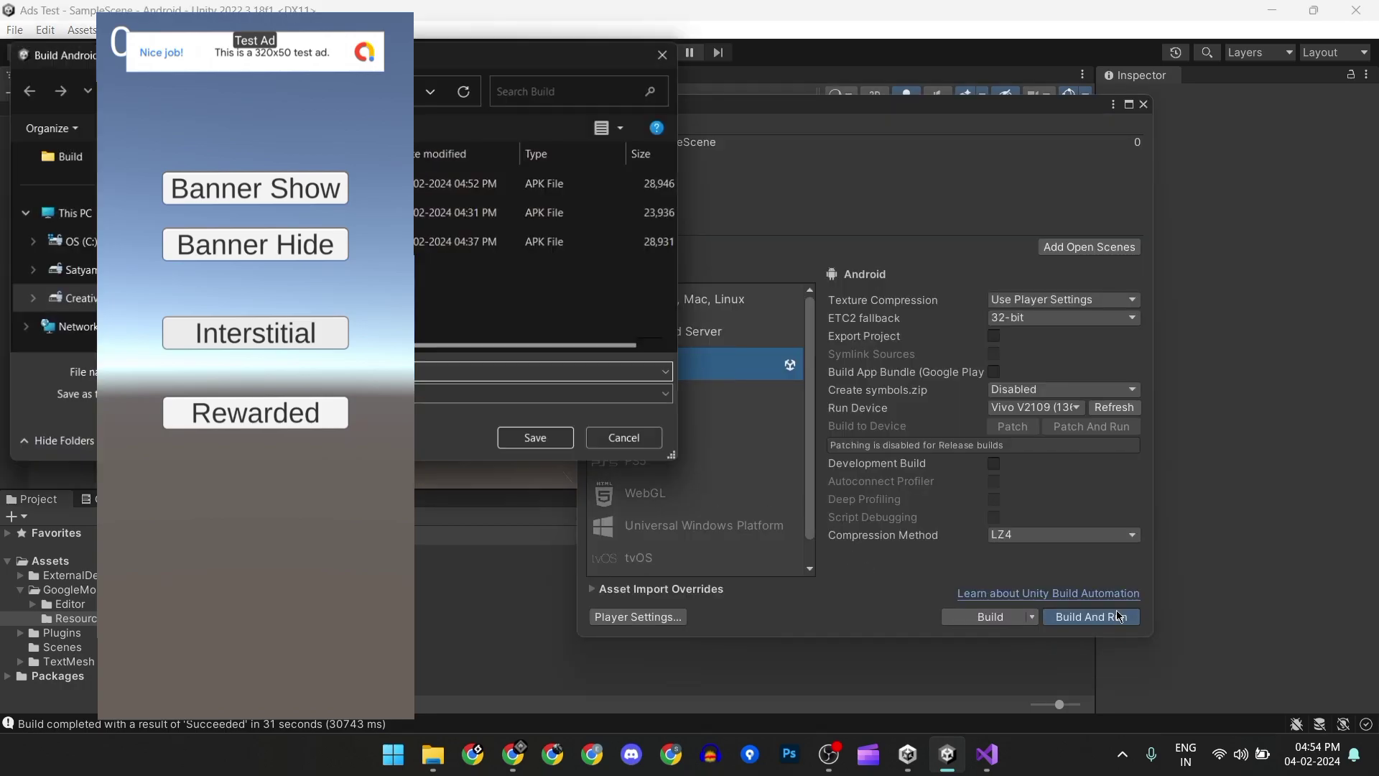
left_click(539, 440)
left_click(730, 377)
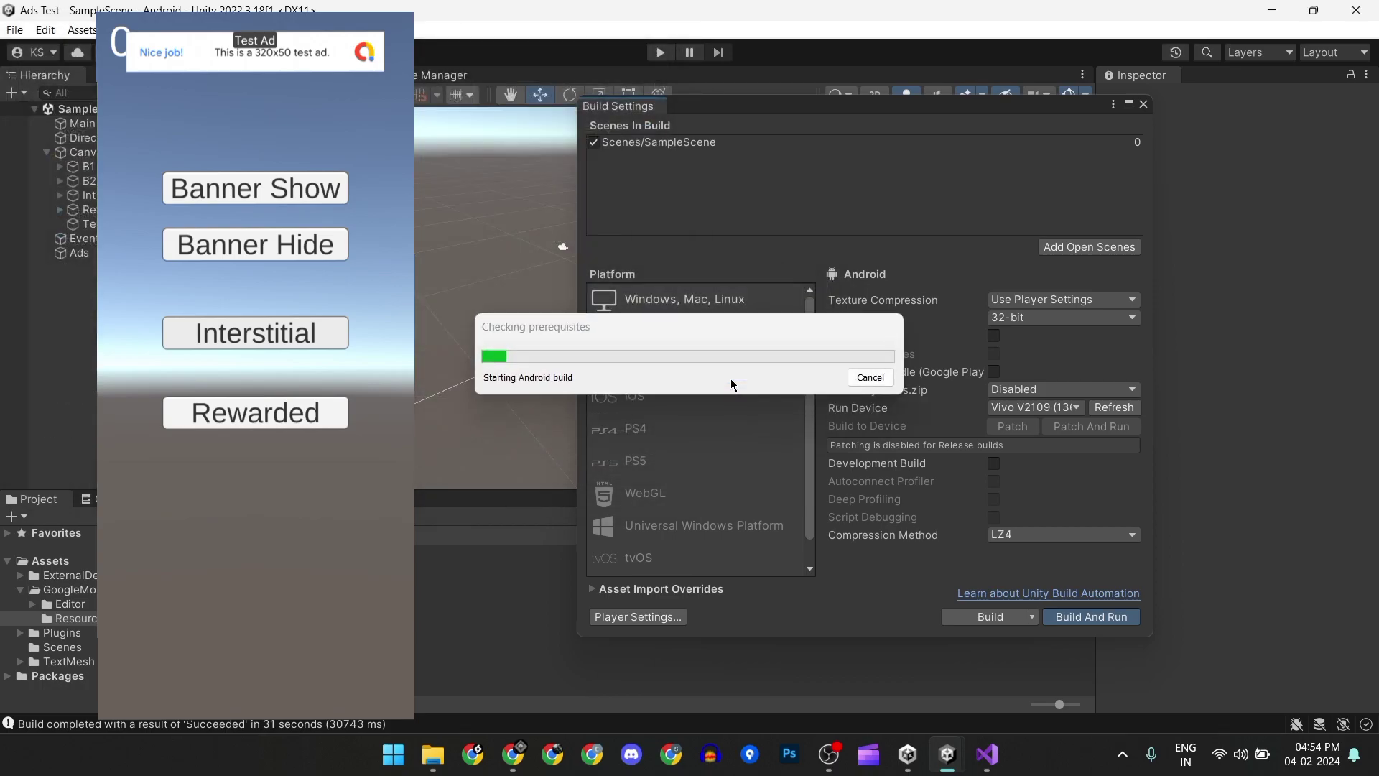